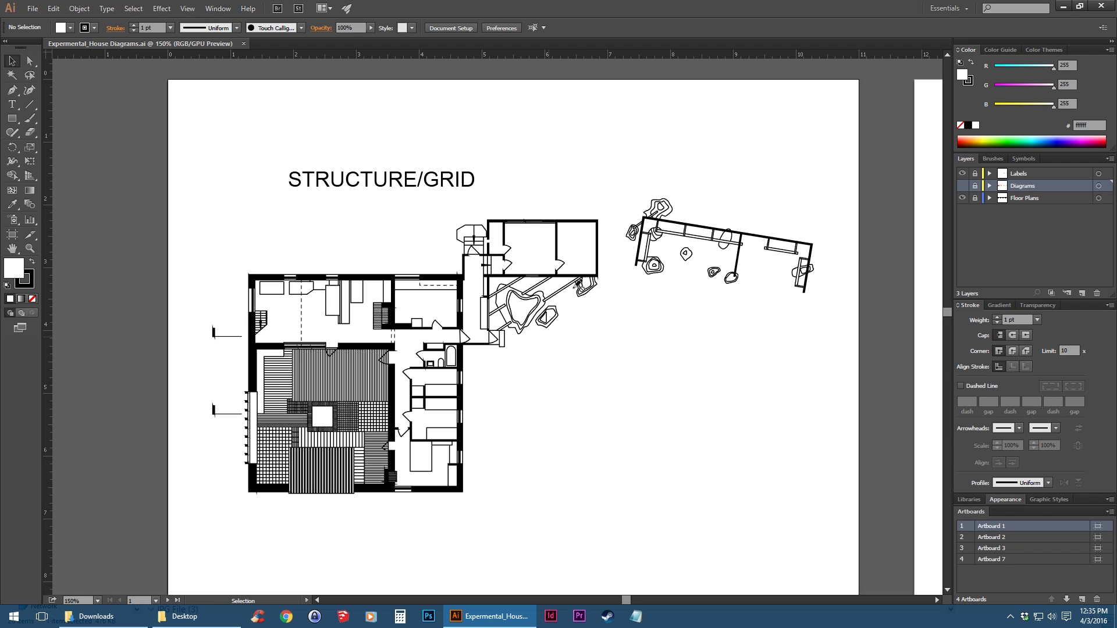
Step: Create a new layer above Diagrams and name it "Structure"
left_click(1081, 293)
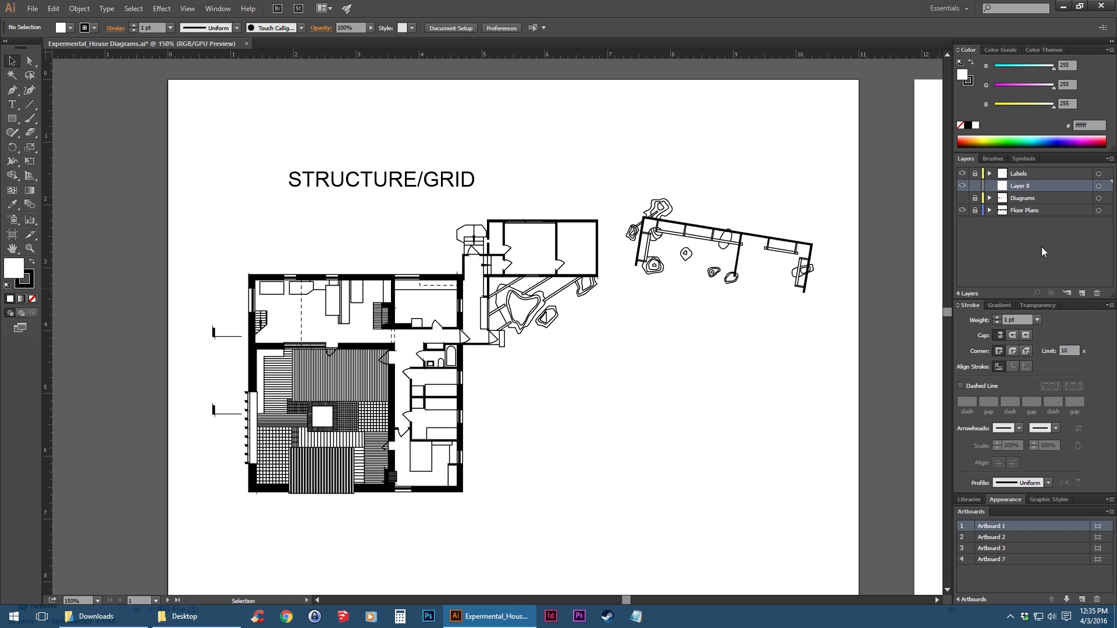
double_click(1024, 186)
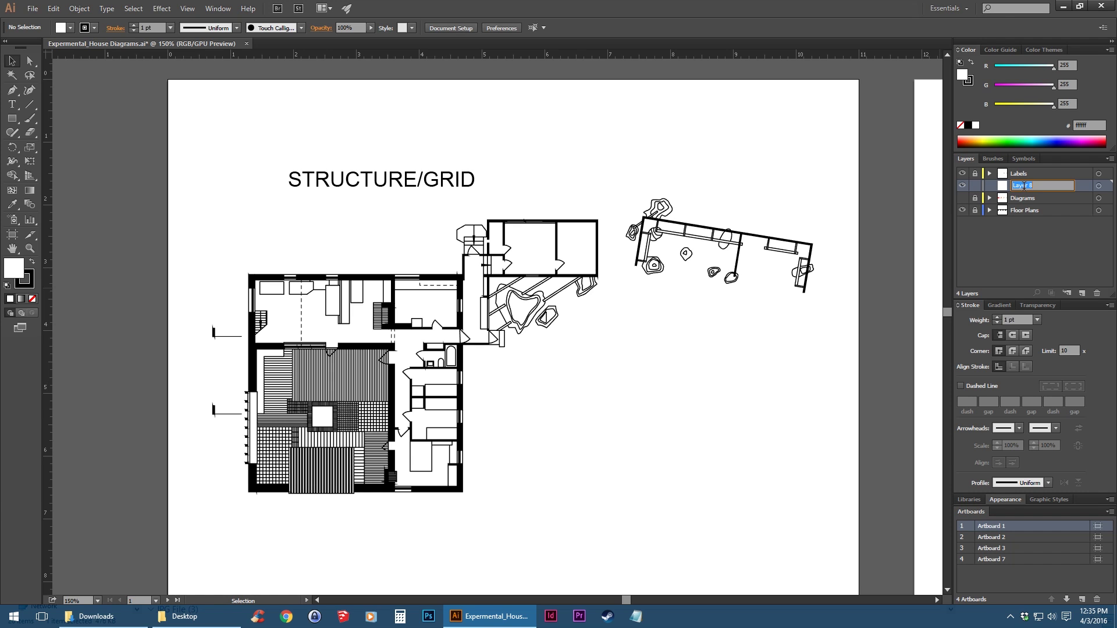
type("Structure")
key("Return")
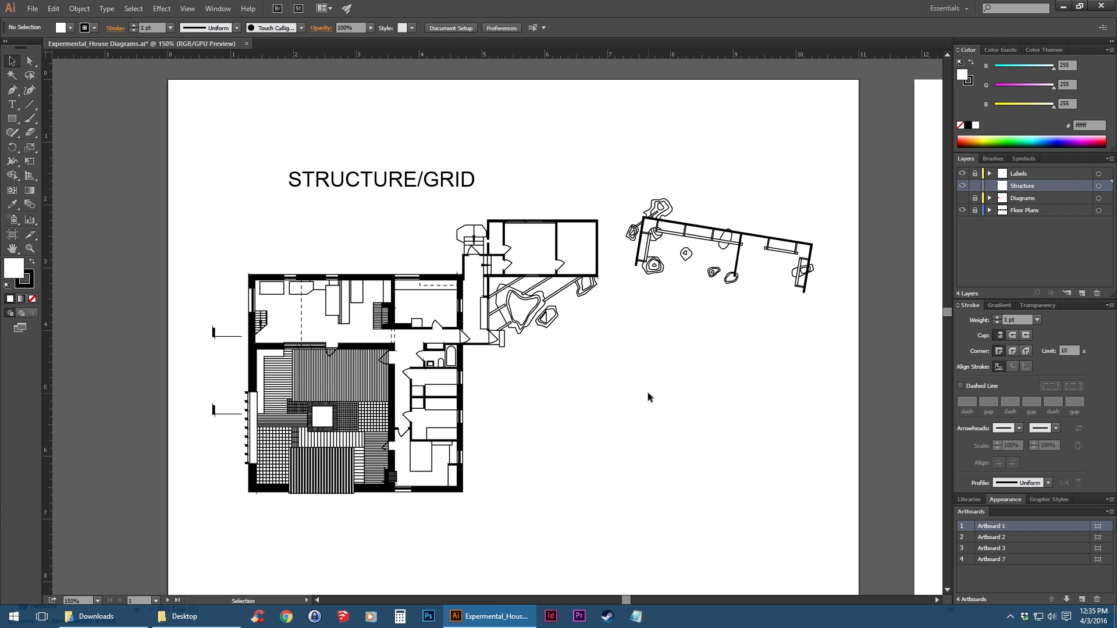
Step: Draw a horizontal line about 5.7 in long along the main house's bottom exterior wall, overshooting both corners
key("space")
left_click_drag(402, 428, 488, 406)
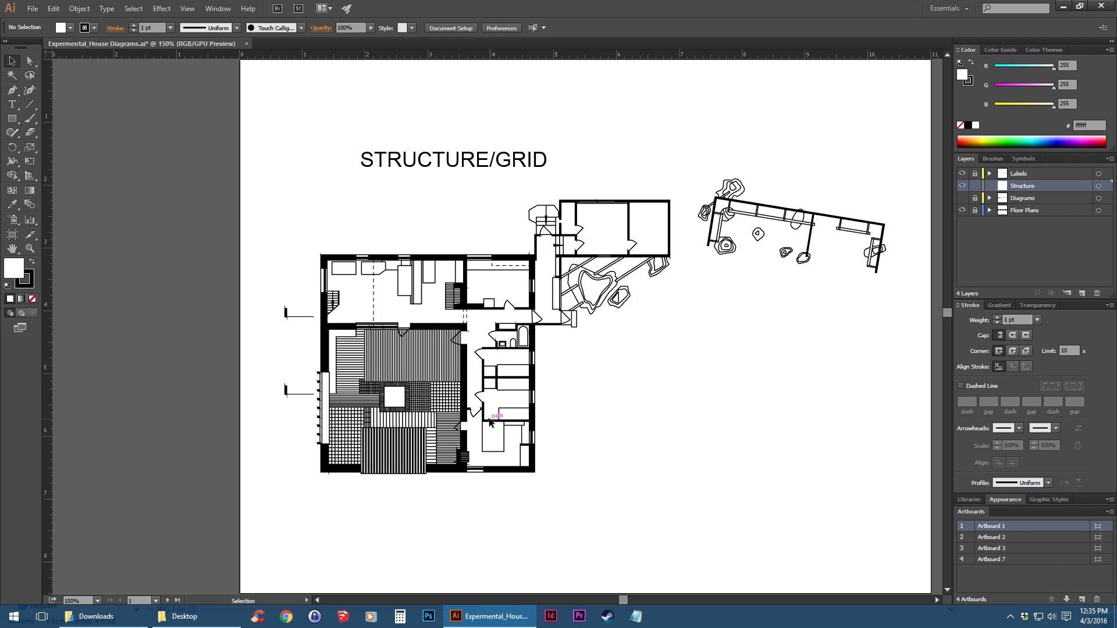
left_click(29, 105)
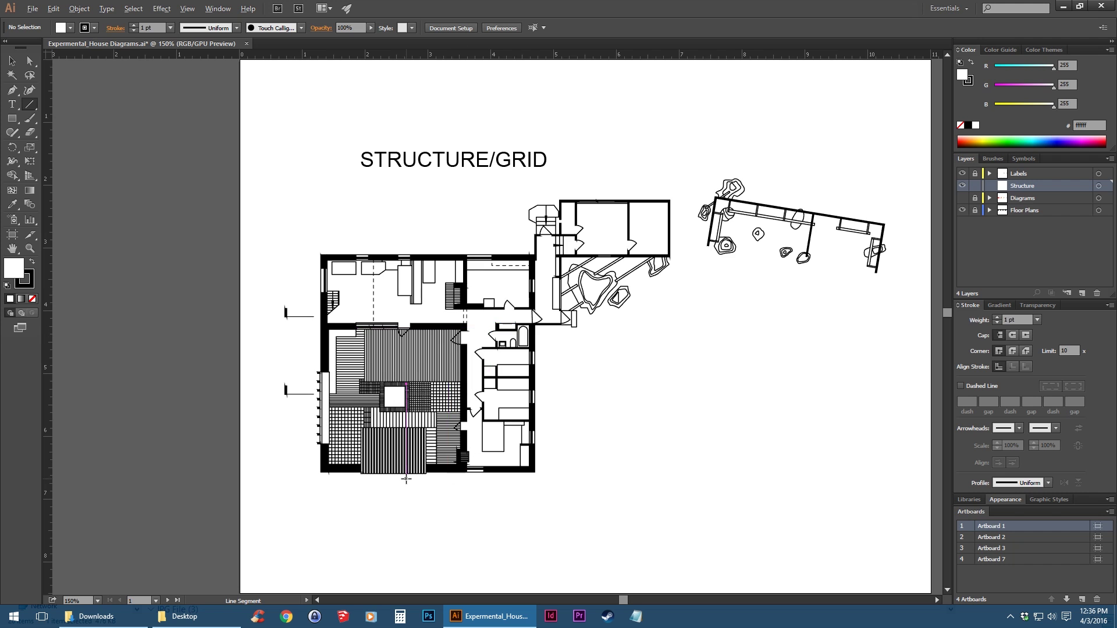
scroll(404, 474, "up", 4)
scroll(405, 429, "down", 1)
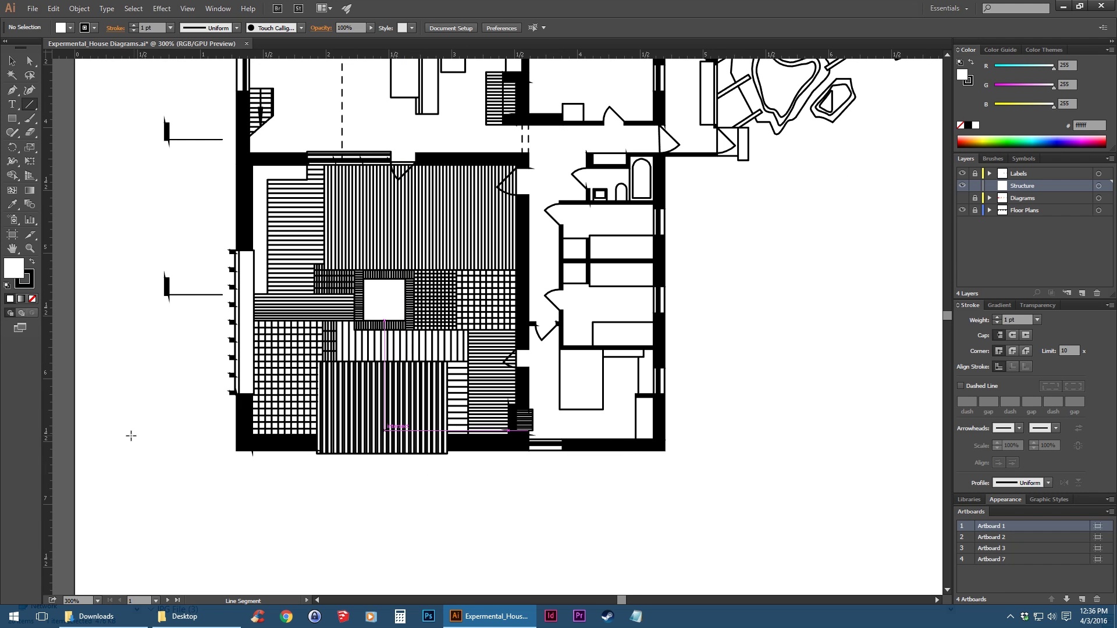
left_click_drag(129, 445, 846, 445)
left_click(13, 62)
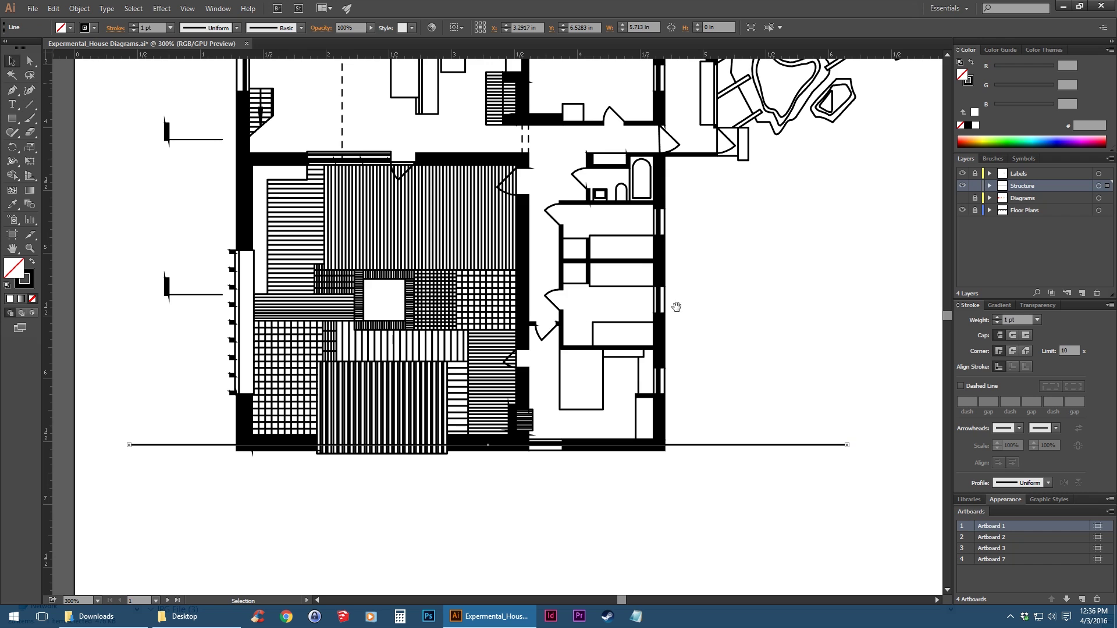
Step: Extend the bottom horizontal line to the right until it is about 7.02 in long
left_click_drag(676, 307, 588, 369)
scroll(639, 412, "down", 1)
left_click_drag(686, 381, 586, 385)
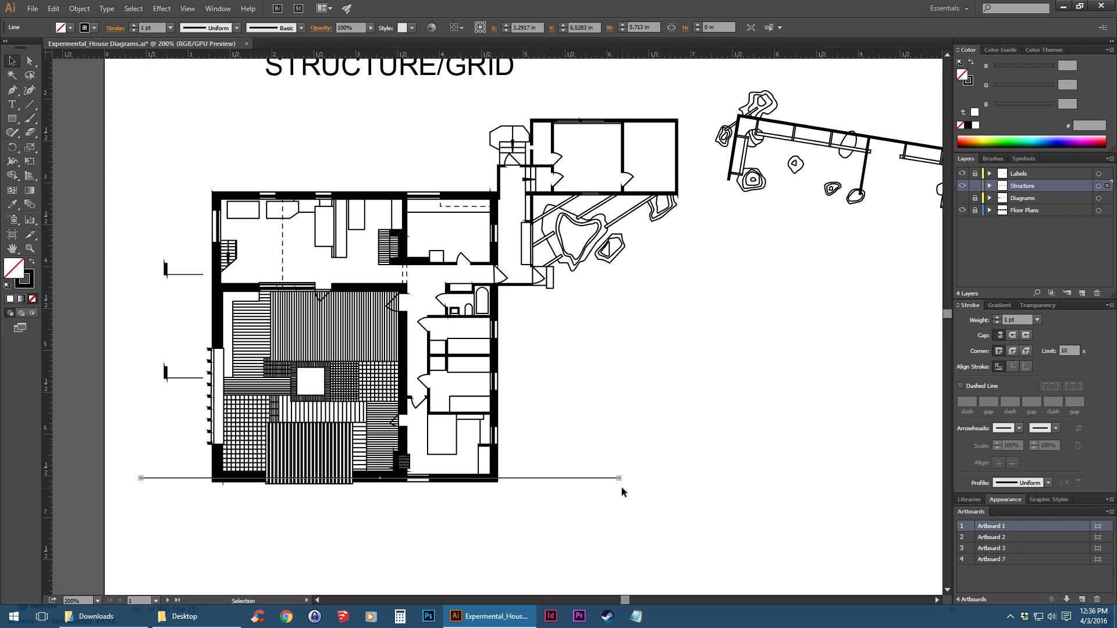
left_click_drag(619, 478, 728, 478)
left_click(836, 313)
Step: Copy the horizontal line up to the house's middle wall, its top exterior wall and the annex's top wall
key("ctrl+plus")
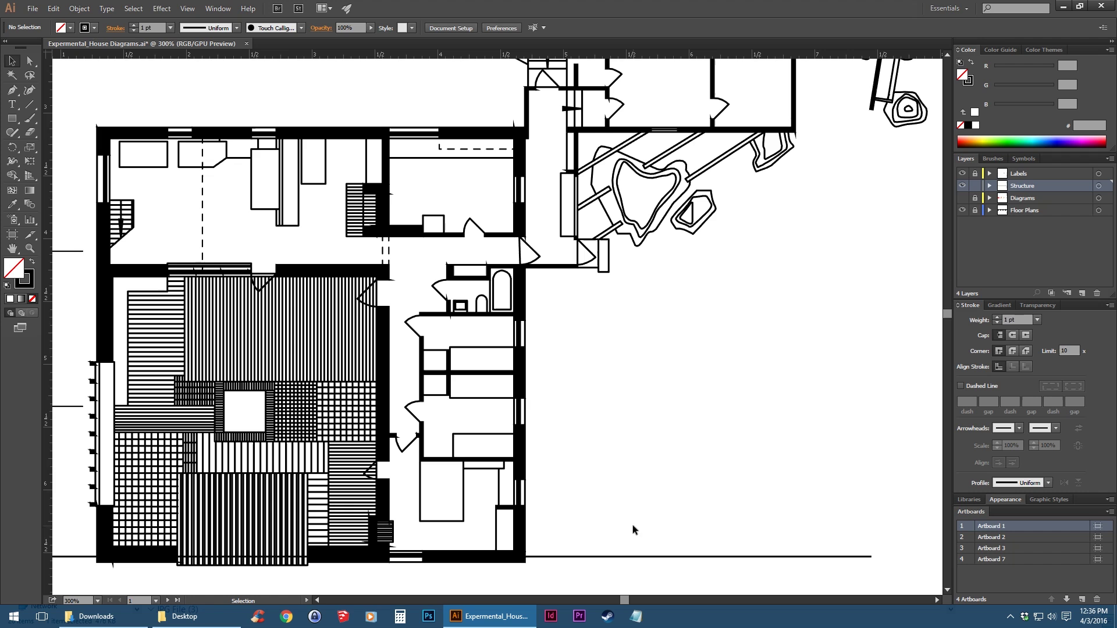
left_click(621, 557)
left_click(621, 557)
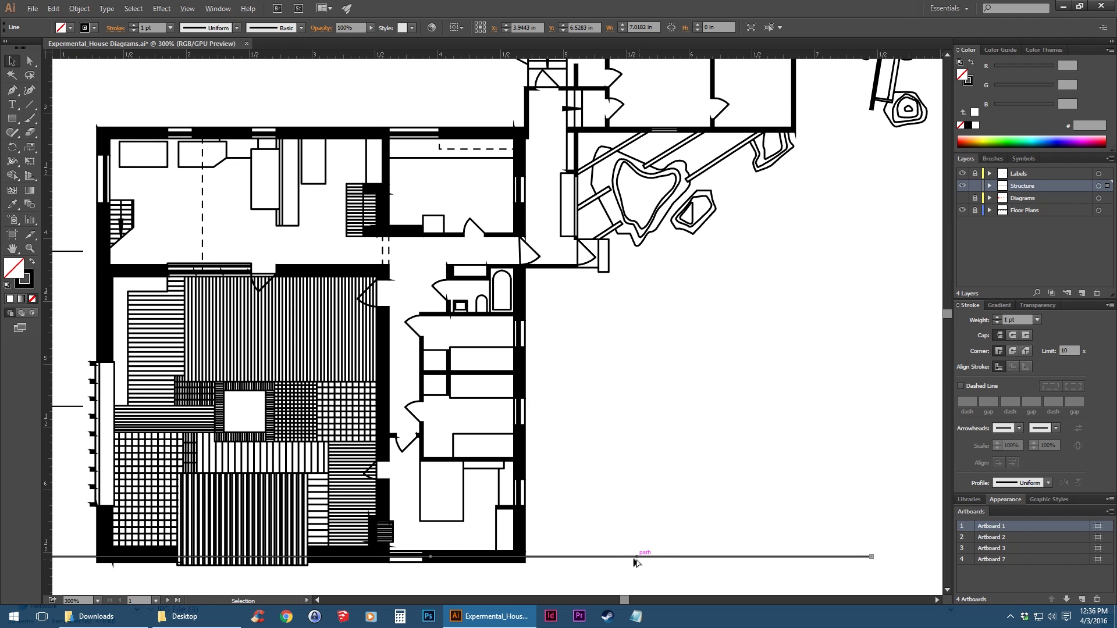
left_click_drag(633, 561, 635, 269)
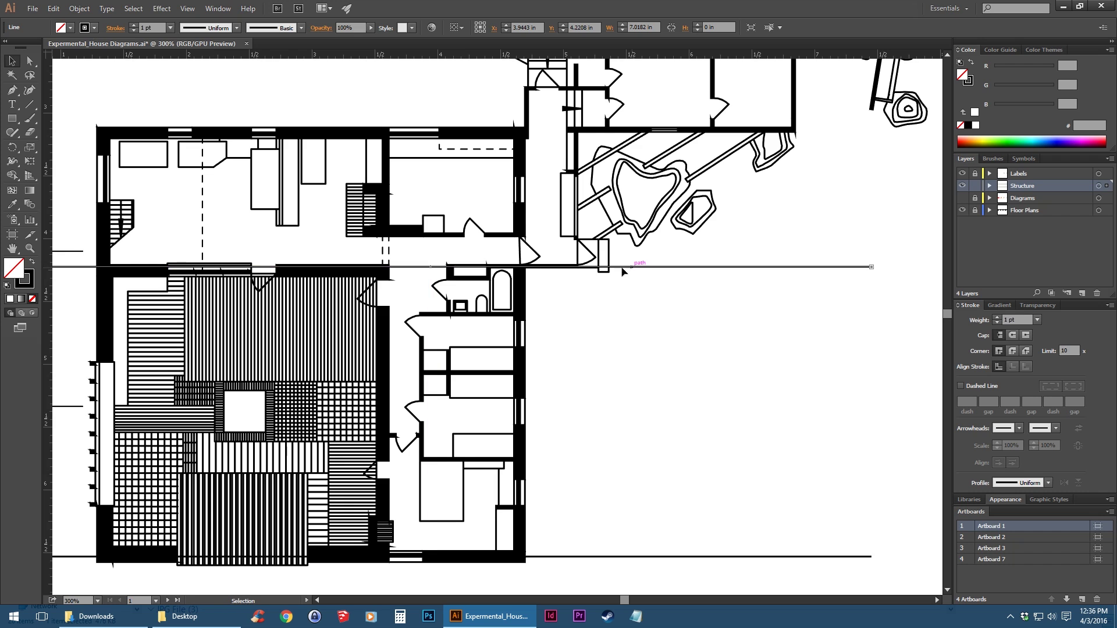
left_click_drag(522, 249, 522, 396)
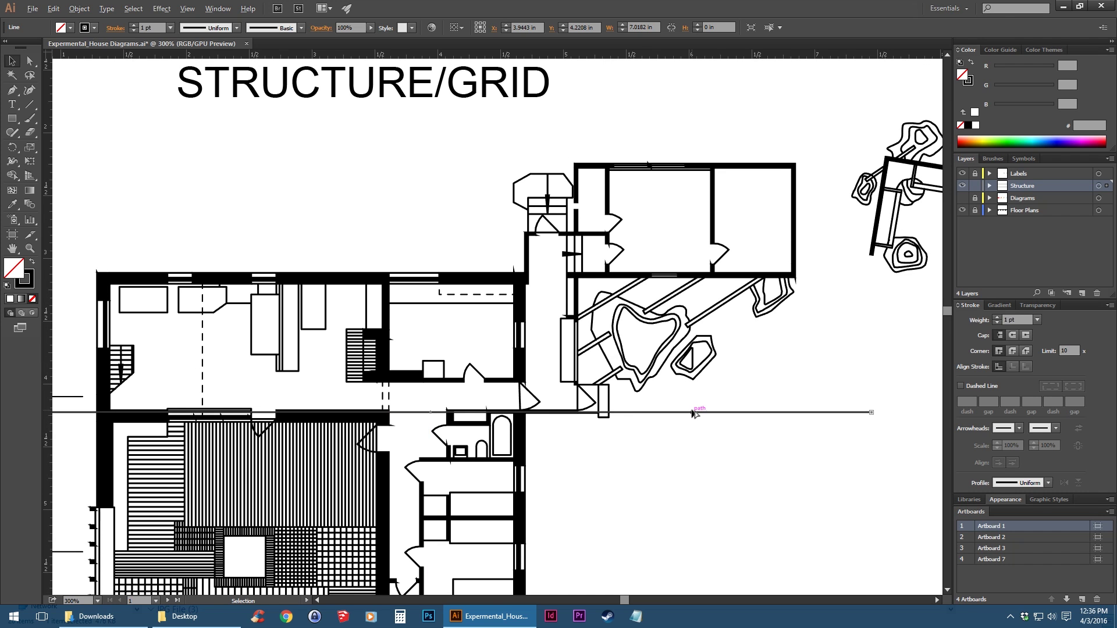
left_click_drag(695, 411, 805, 175)
Step: Draw a vertical line about 5.45 in long through the main house's left exterior wall, crossing all horizontal grid lines
key("ctrl+minus")
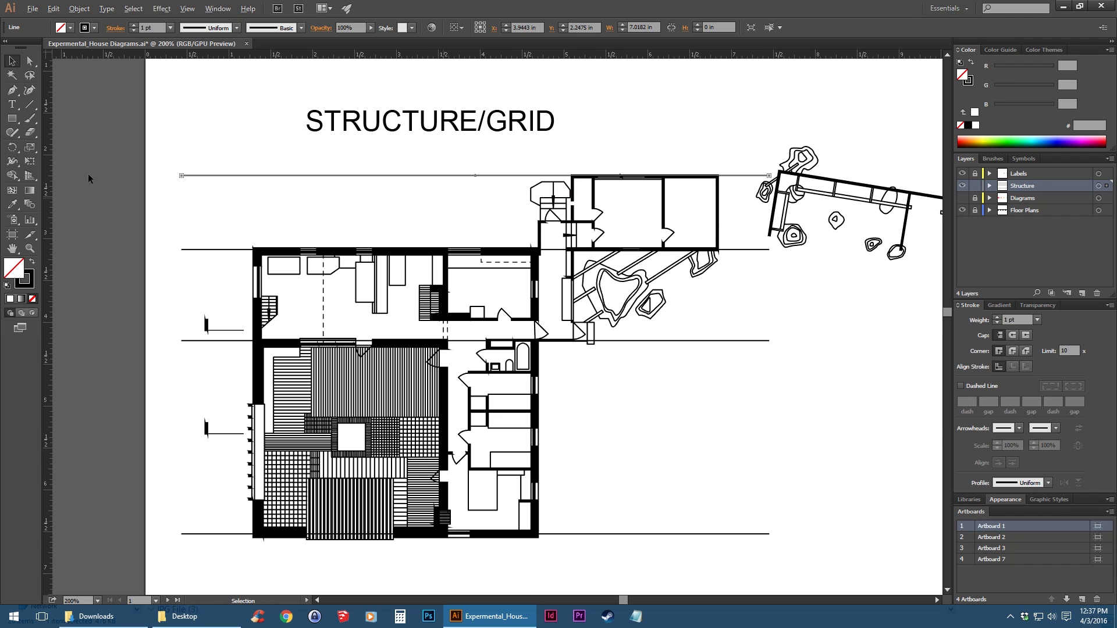
left_click(30, 104)
left_click_drag(711, 254, 816, 199)
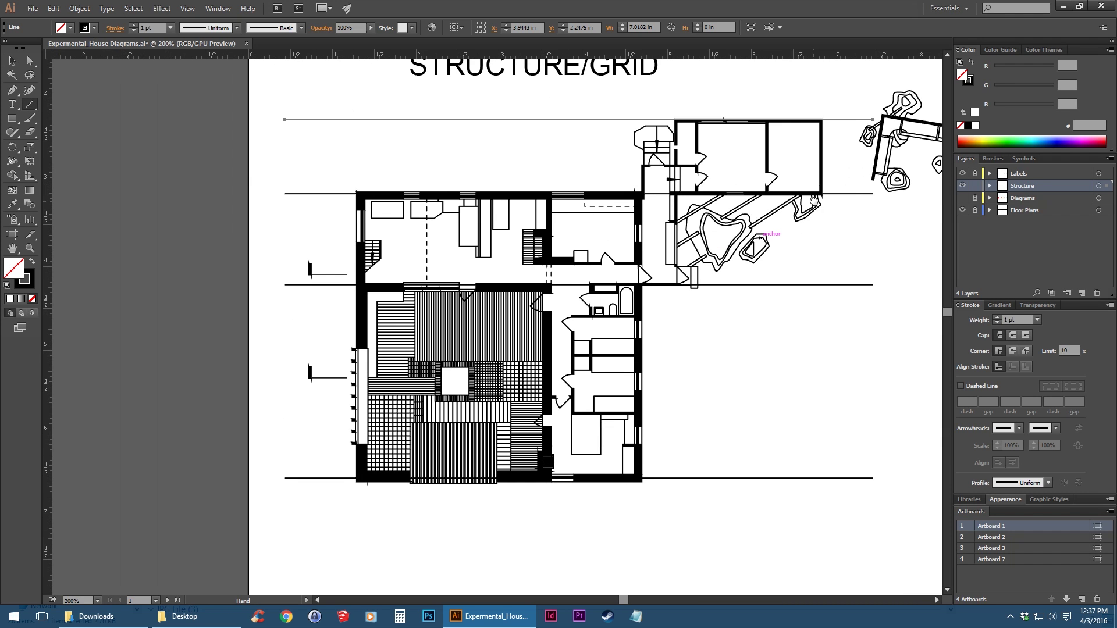
left_click_drag(362, 534, 362, 76)
key("a")
left_click(12, 63)
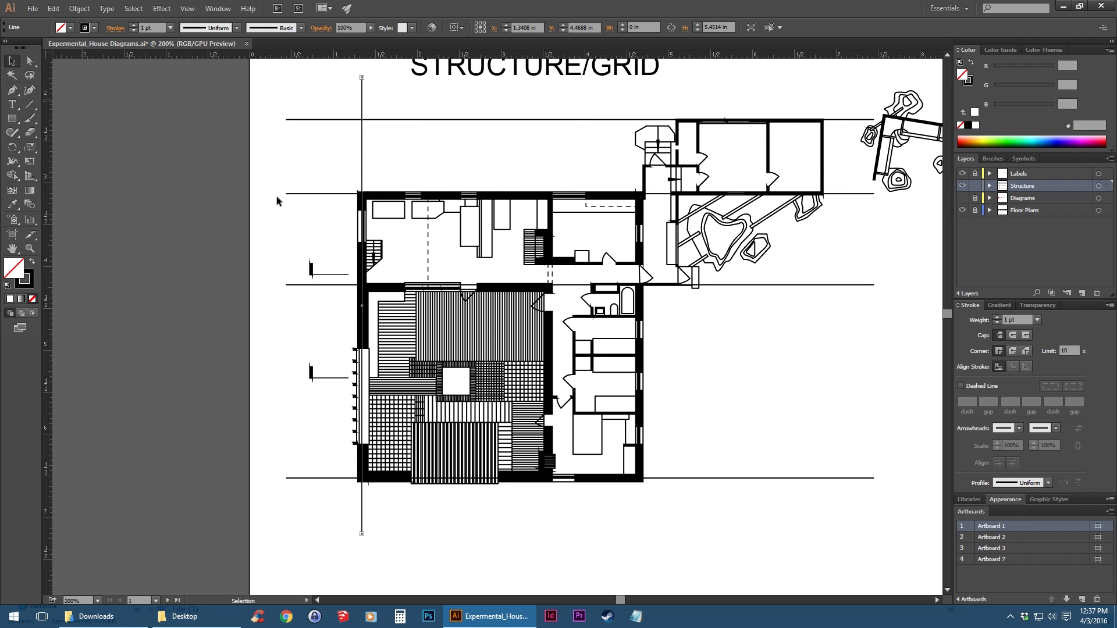
Step: Copy the vertical line onto the house's central interior wall, its right exterior wall, and the annex's left and right walls
scroll(431, 253, "up", 1)
left_click_drag(464, 261, 272, 286)
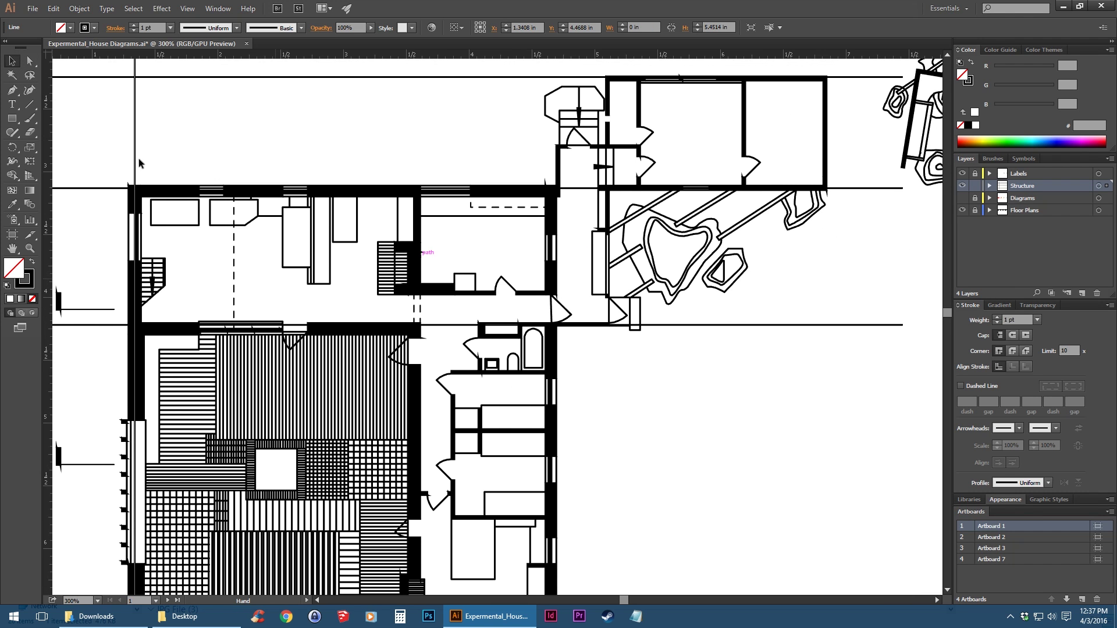
left_click_drag(137, 160, 364, 296)
left_click(471, 138)
scroll(480, 138, "up", 1)
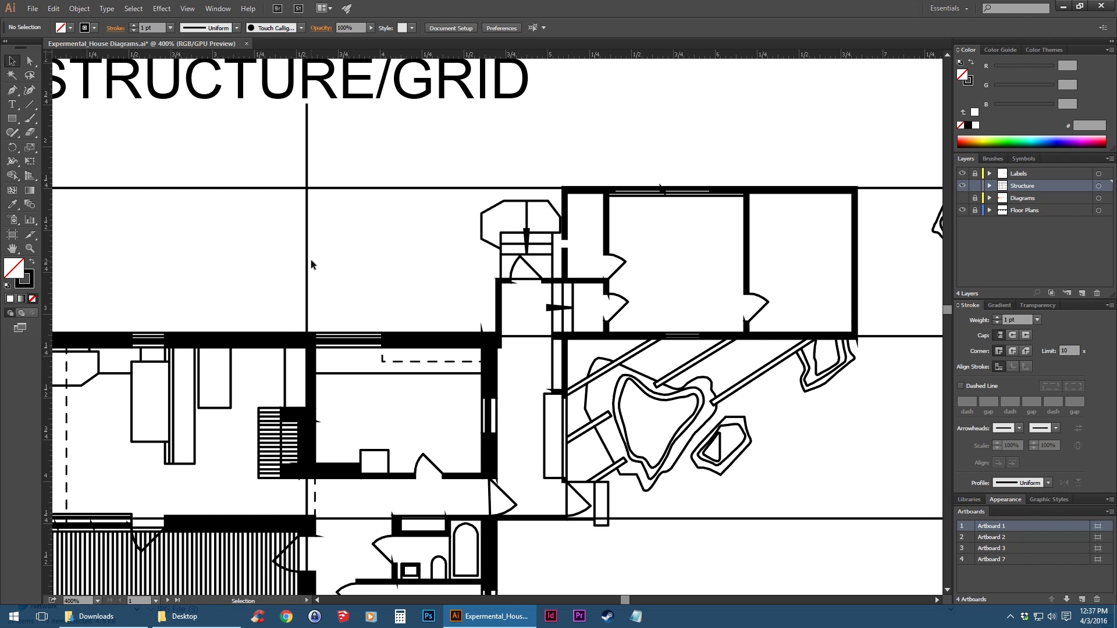
left_click_drag(308, 259, 566, 288)
left_click_drag(566, 149, 854, 211)
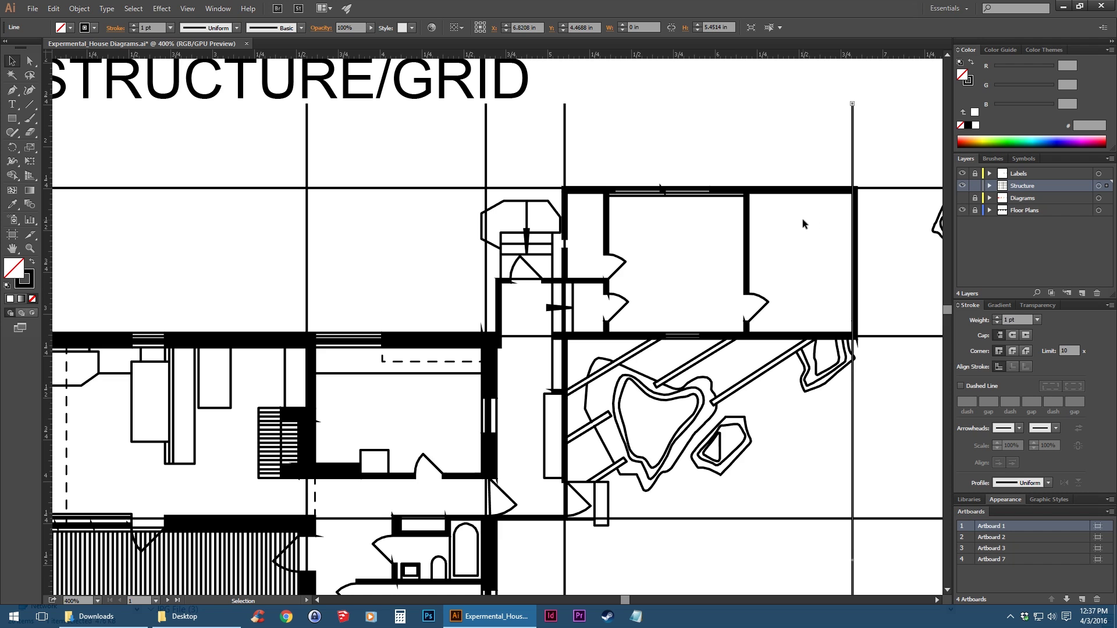
scroll(452, 296, "down", 4)
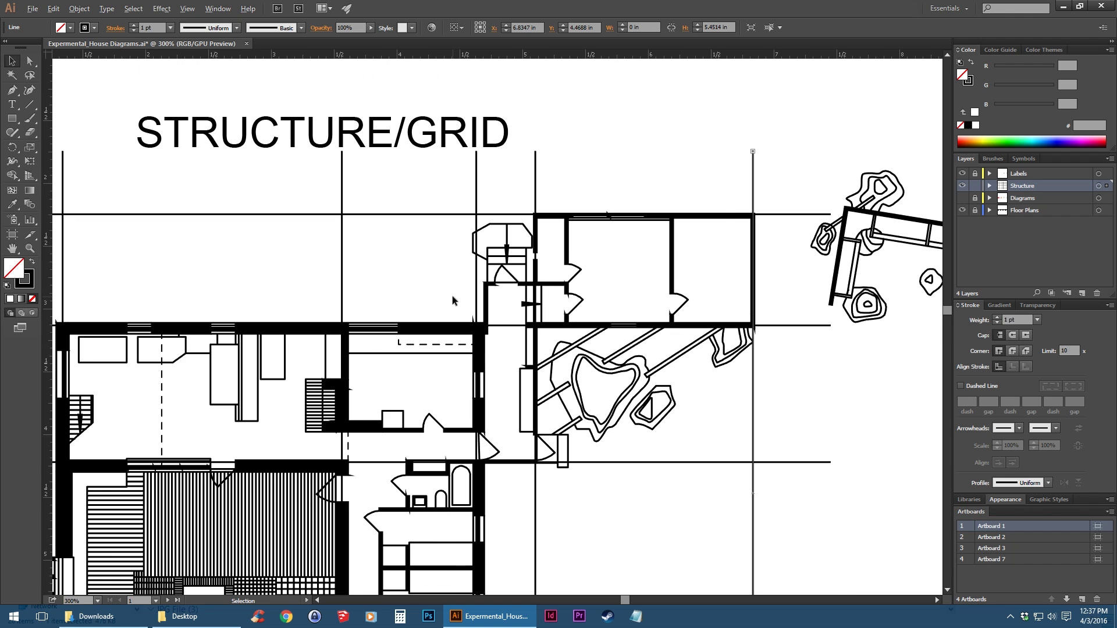
left_click_drag(536, 394, 538, 354)
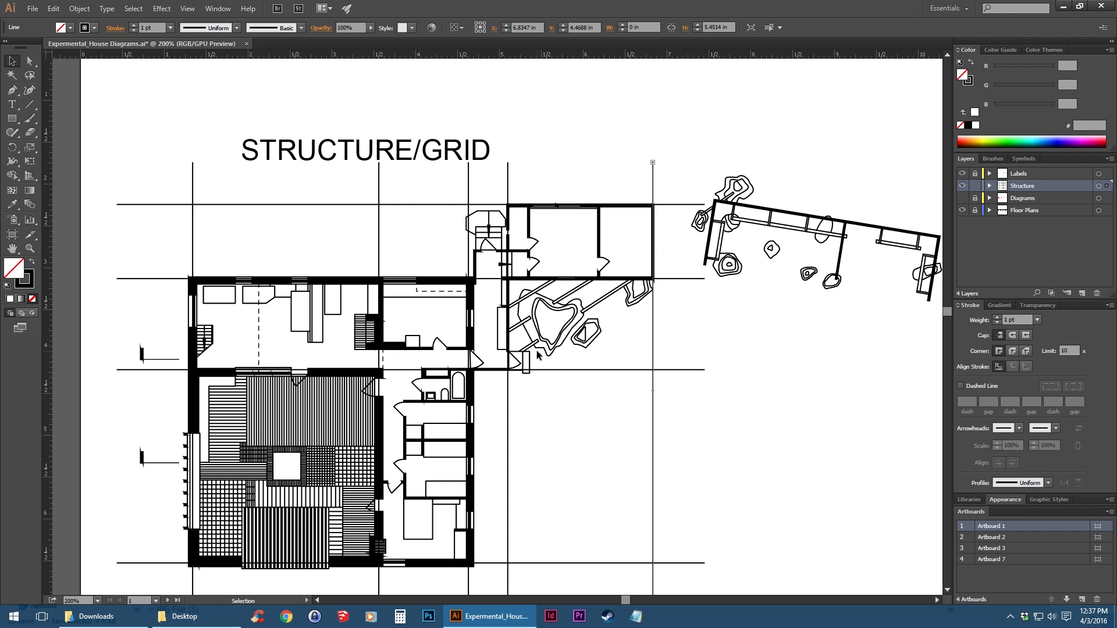
left_click(817, 418)
Step: Select all grid lines on the Structure layer and give them a red (ff0000) stroke with a 2 pt weight
left_click_drag(572, 305, 631, 269)
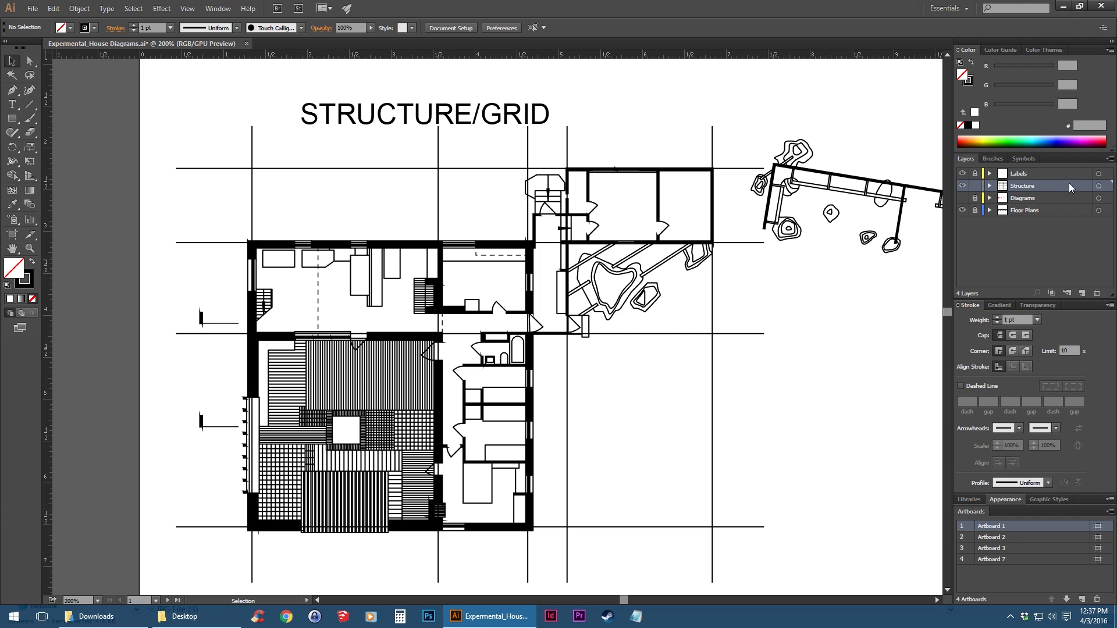
left_click(1099, 187)
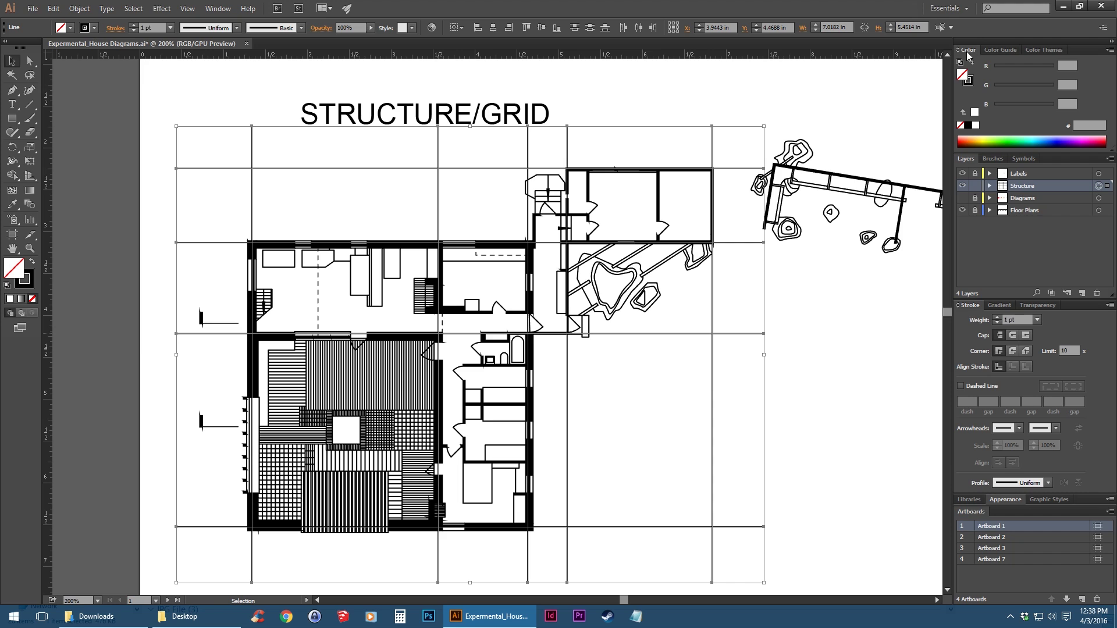
left_click(969, 81)
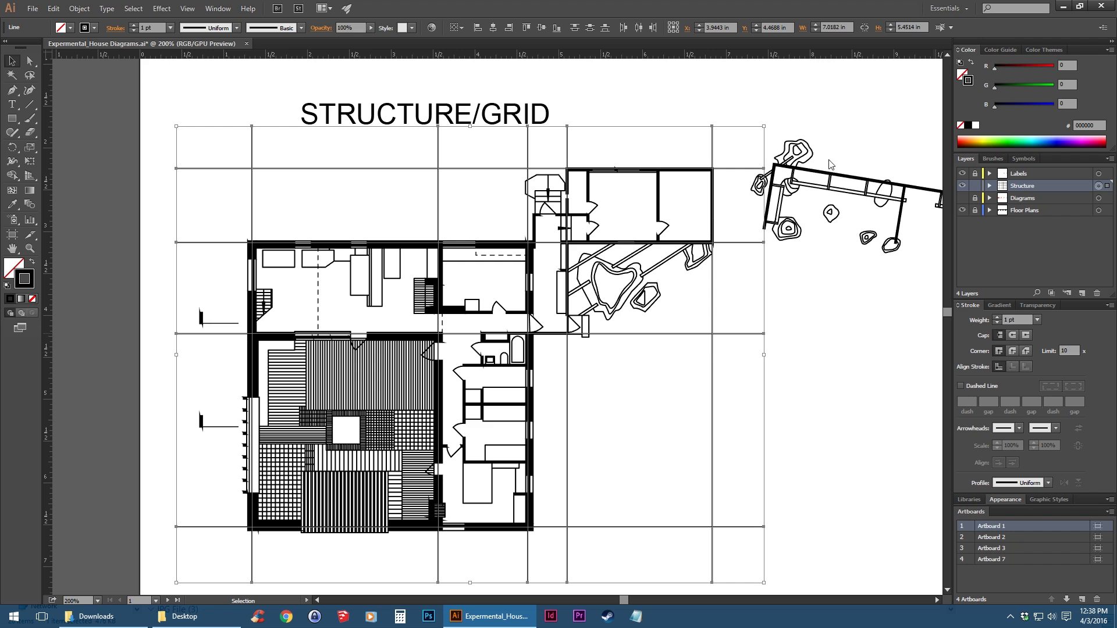
double_click(968, 83)
left_click_drag(689, 193, 727, 162)
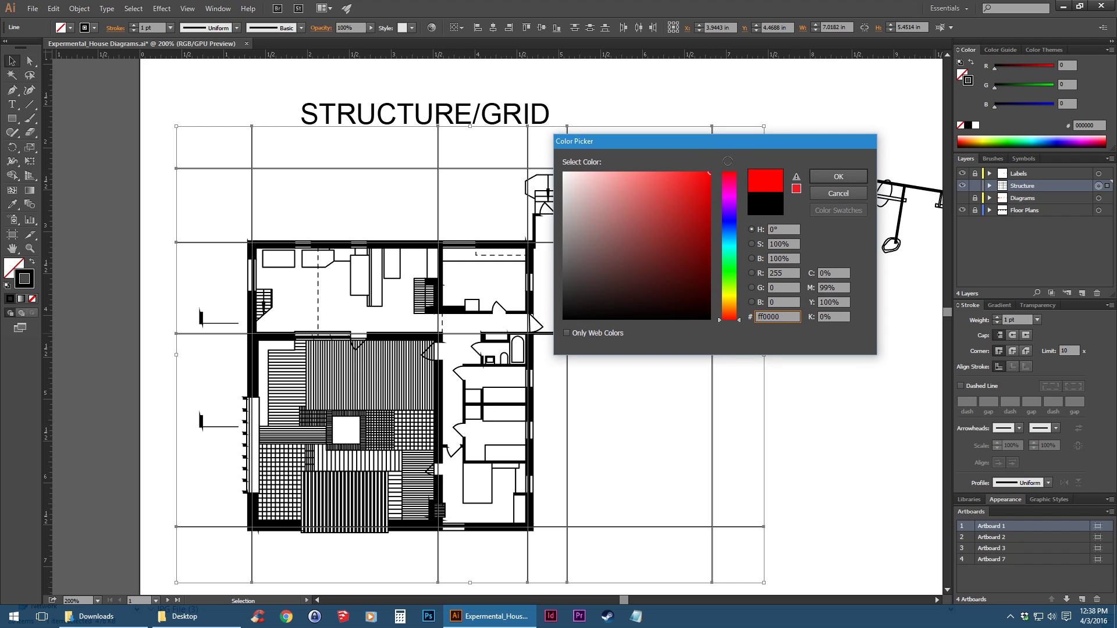
left_click(839, 176)
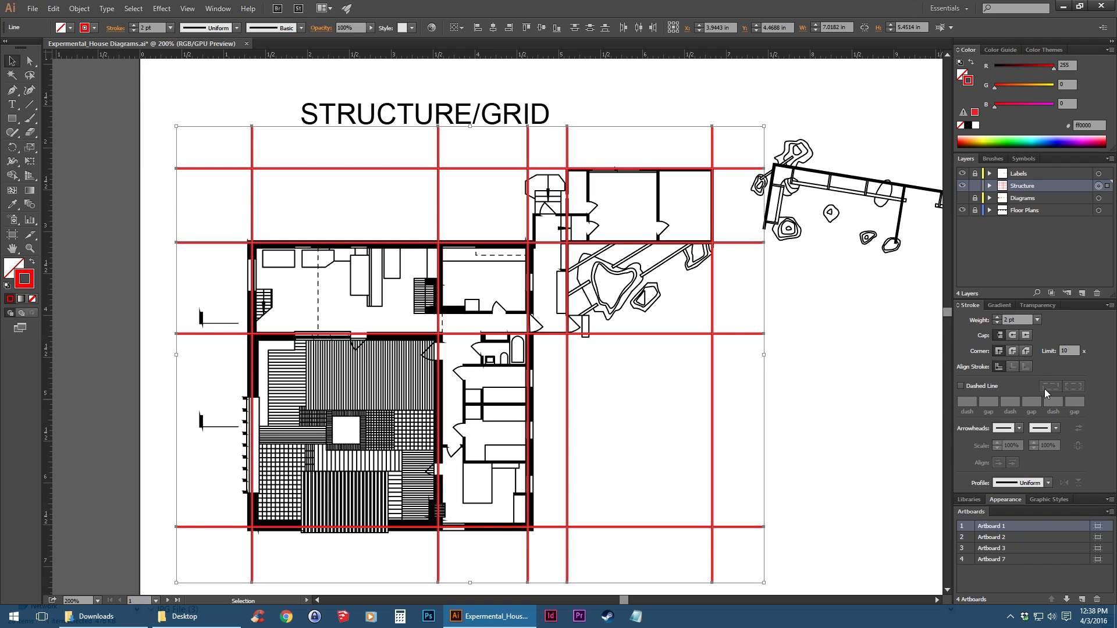
Step: Show the full stroke options and make the grid lines dashed with a 10 pt dash
left_click(966, 306)
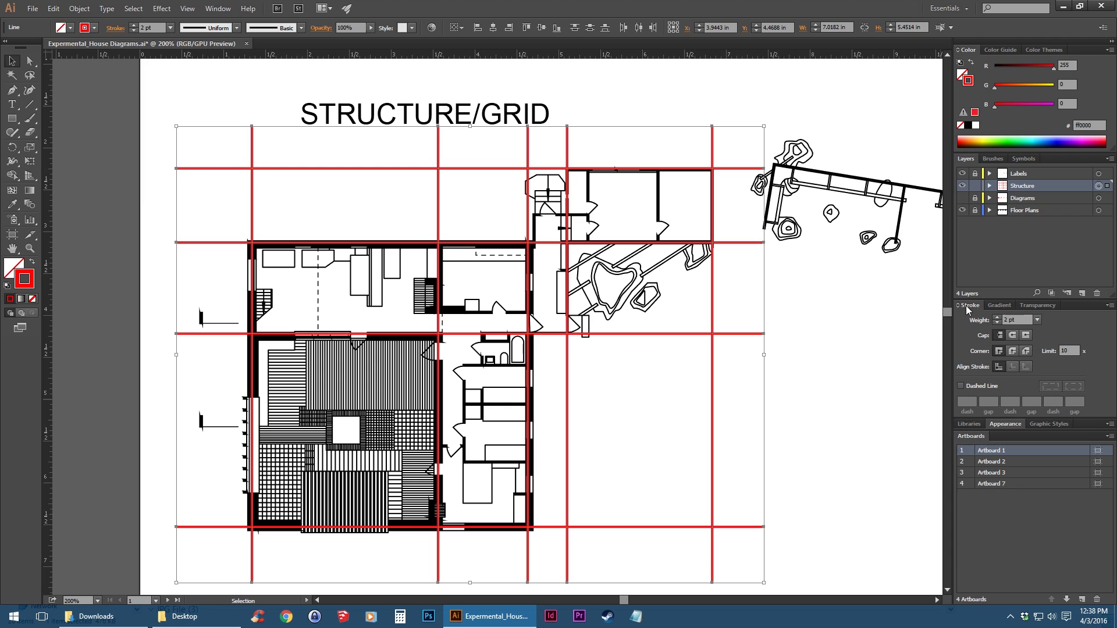
left_click(968, 304)
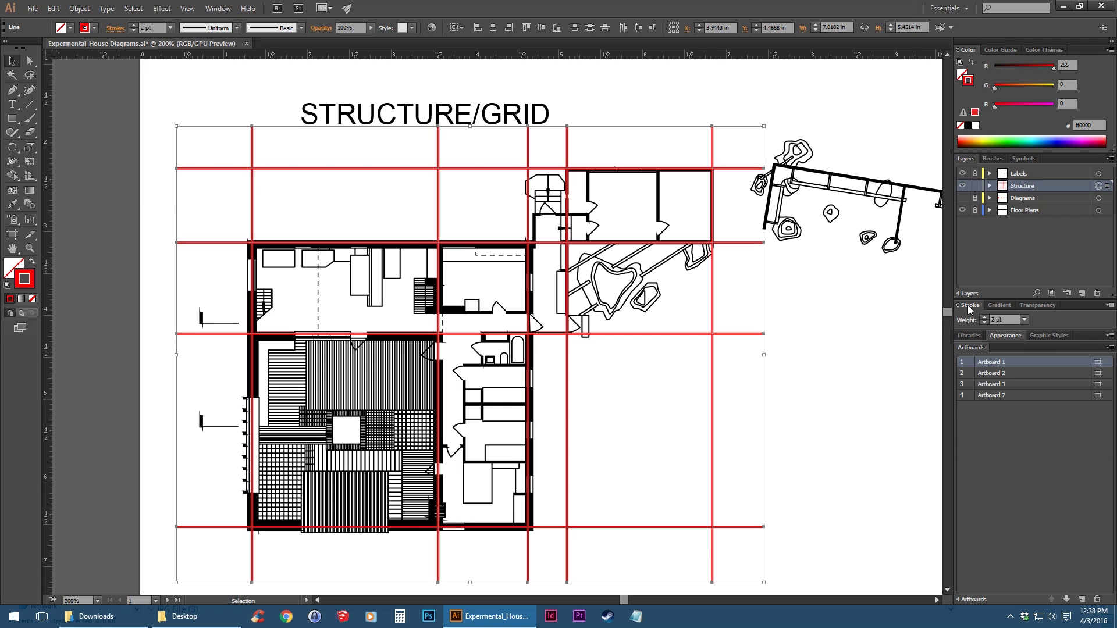
left_click(970, 307)
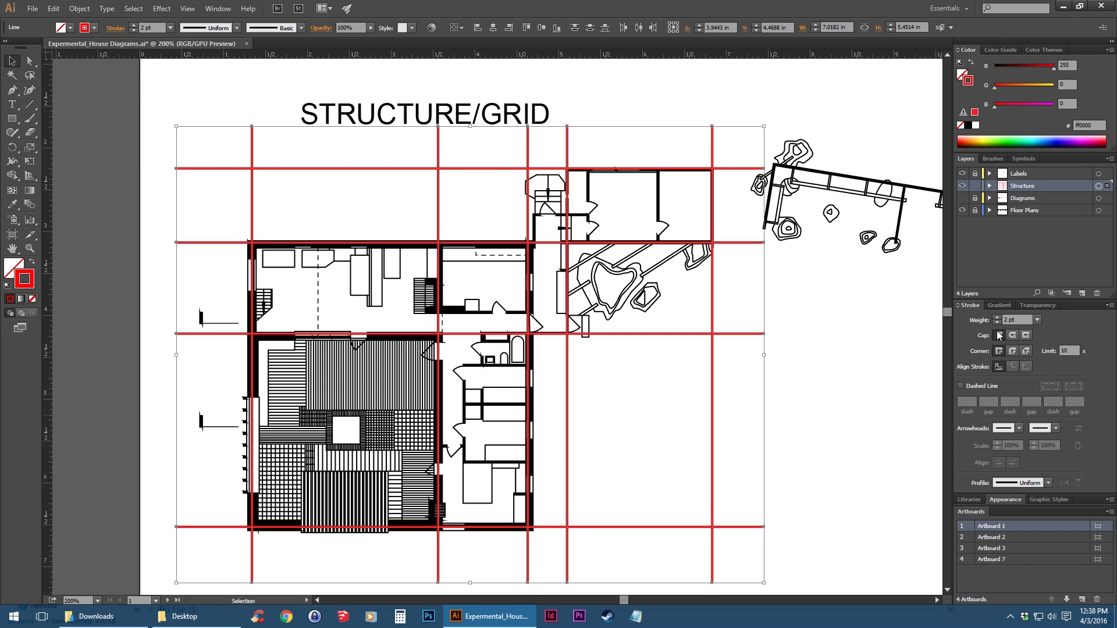
left_click(978, 386)
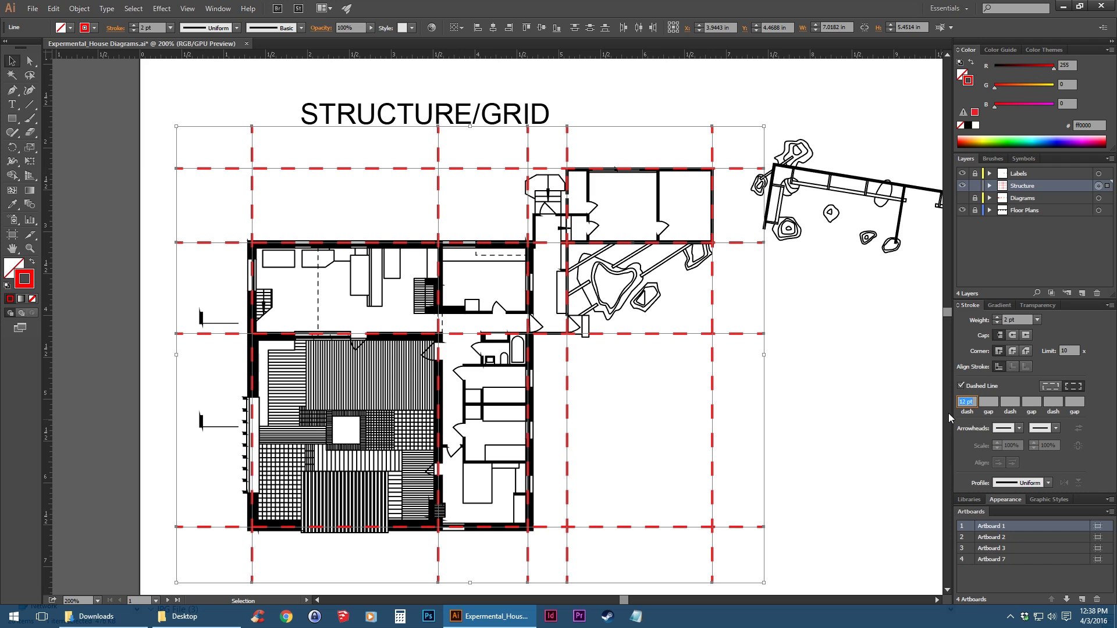
type("10")
key("Return")
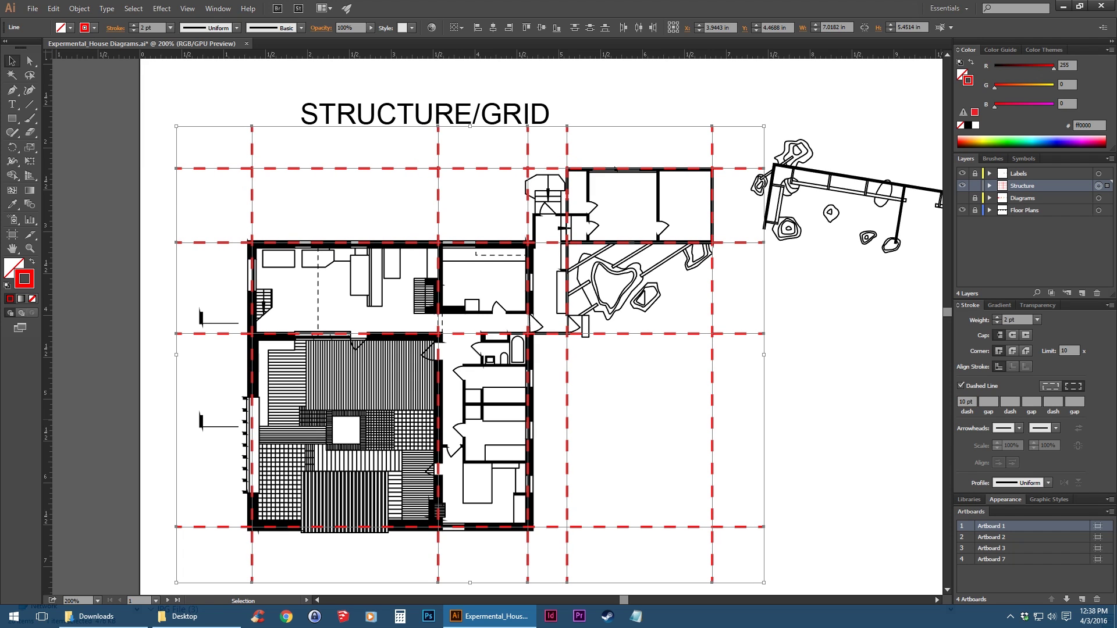
Step: Reduce the dashed grid lines' stroke weight to 1.5 pt and deselect them
left_click(1018, 320)
type("1.5")
key("Return")
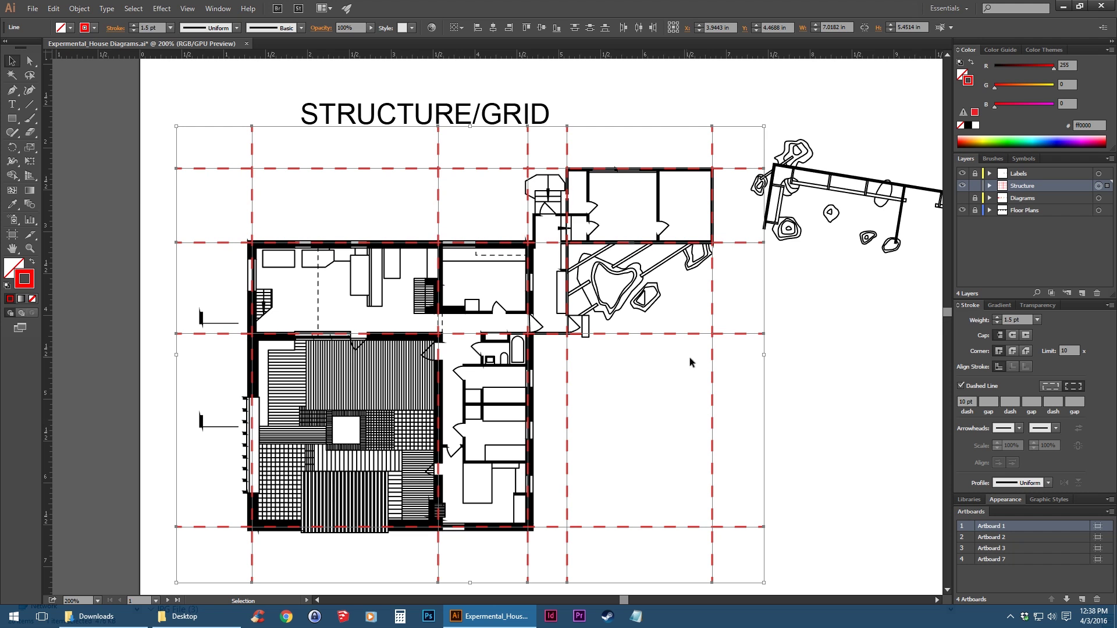
left_click(854, 359)
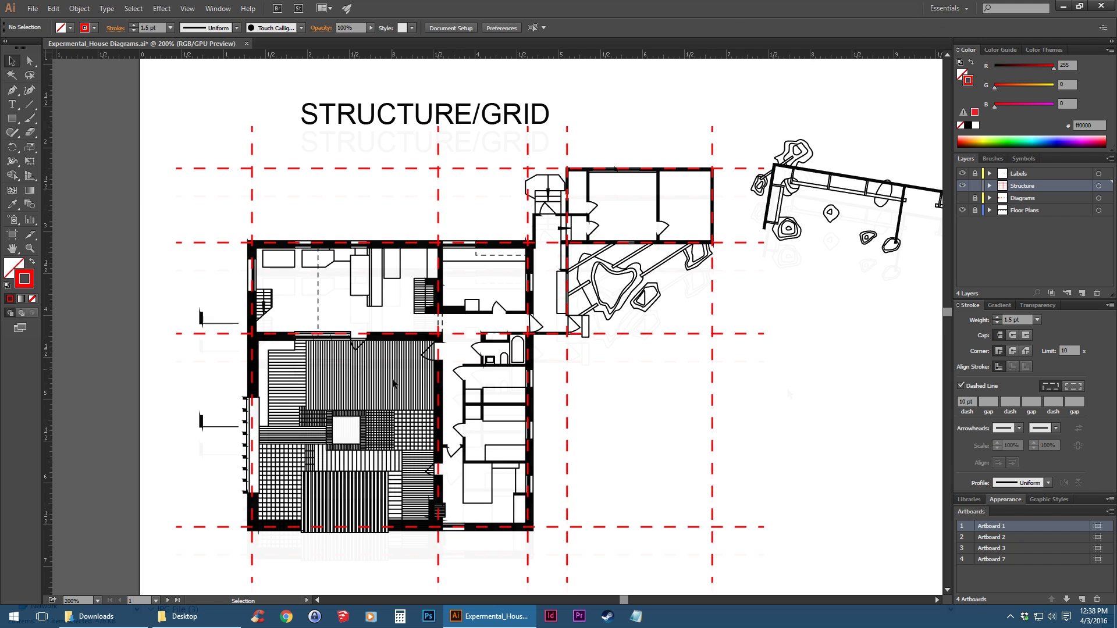
Step: Lock the Structure layer and go to the CIRCULATION artboard
scroll(769, 341, "down", 2)
scroll(724, 297, "down", 1)
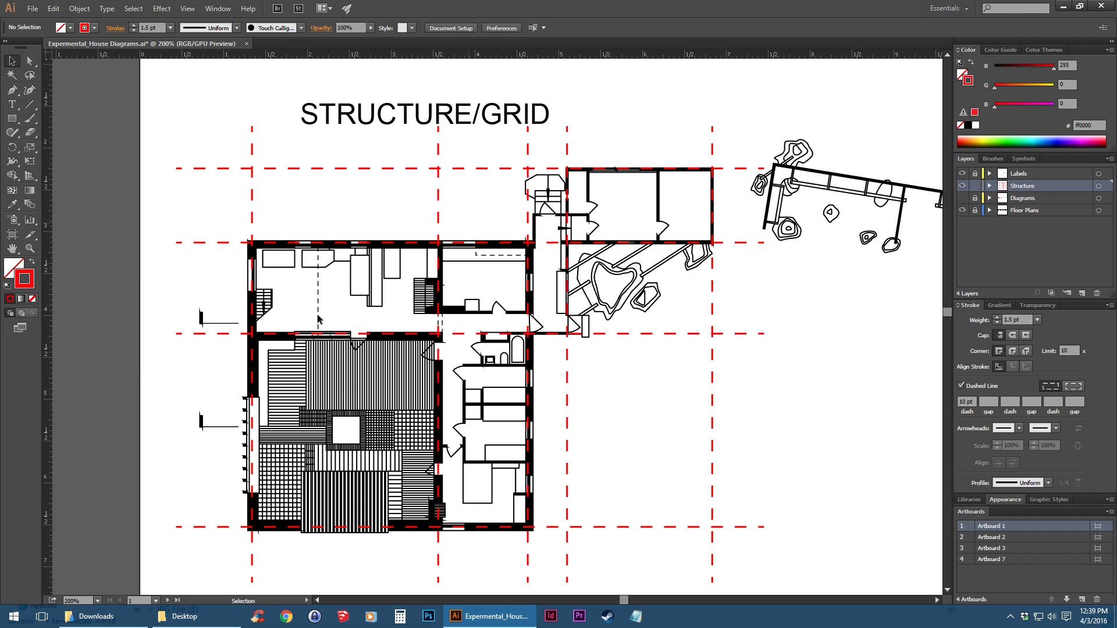
scroll(691, 291, "right", 5)
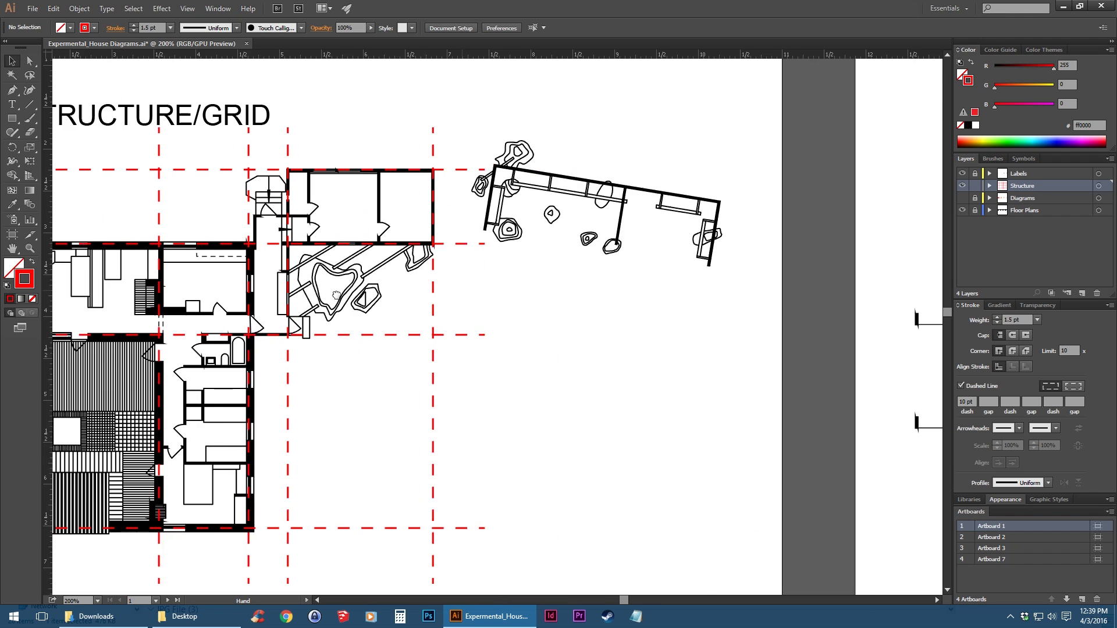
scroll(414, 315, "right", 5)
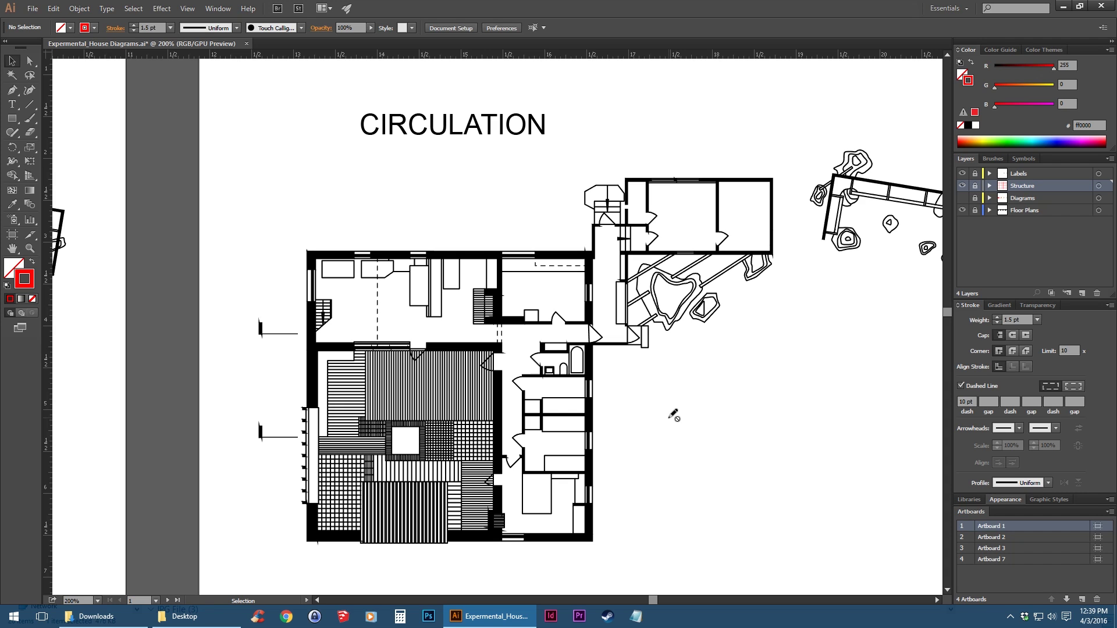
Step: Add a new layer above the Structure layer and name it Circulation
left_click(1080, 293)
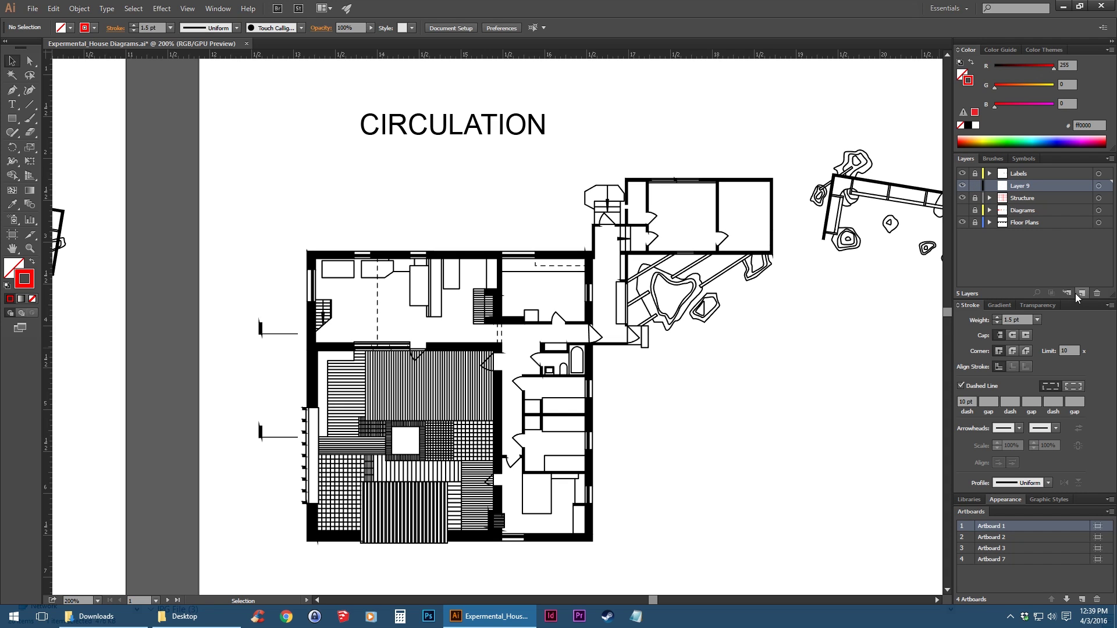
double_click(1022, 187)
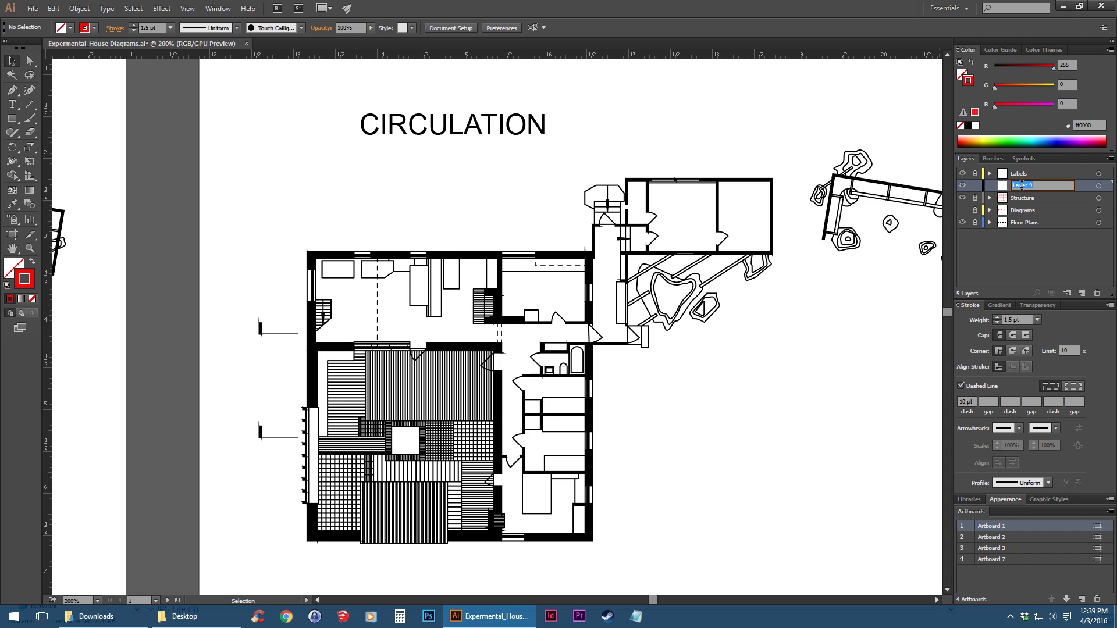
type("Circulation")
key("Return")
Step: Draw a practice open path of many straight segments with the Pen tool in the blank area beside the house plan
left_click(14, 91)
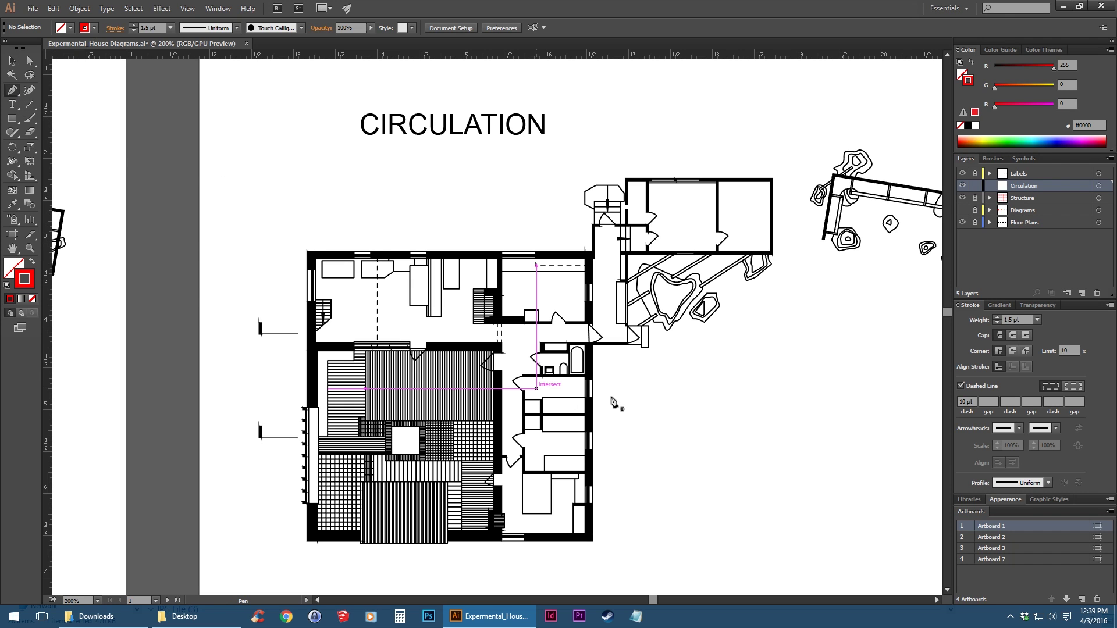
scroll(611, 399, "up", 1)
scroll(608, 396, "right", 5)
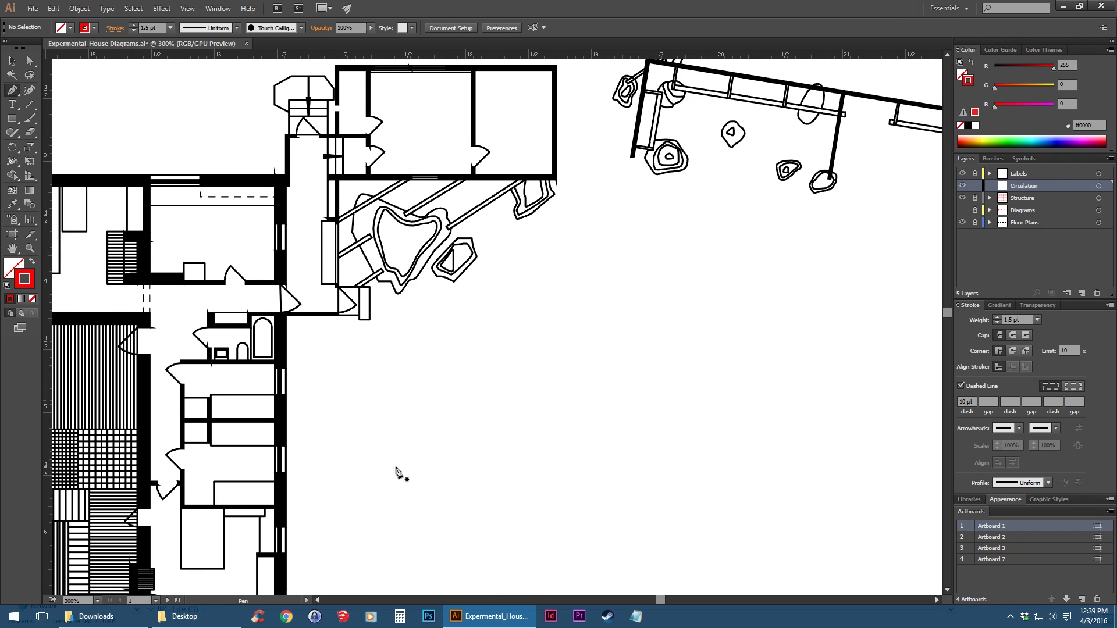
left_click(396, 422)
left_click(678, 309)
left_click(801, 367)
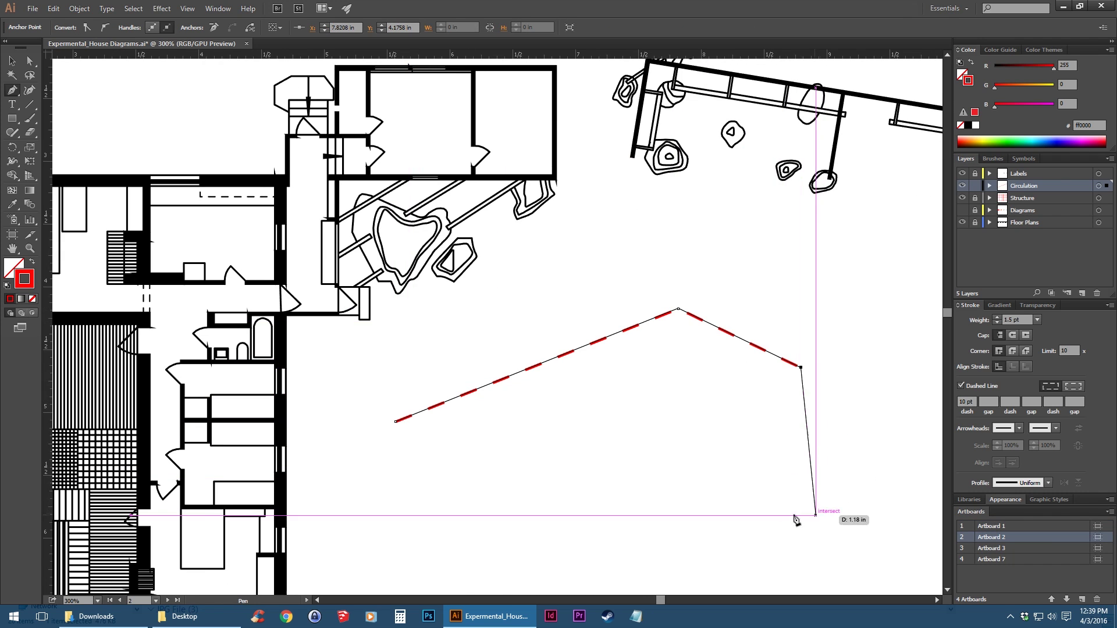
left_click(745, 491)
left_click(492, 489)
left_click(338, 487)
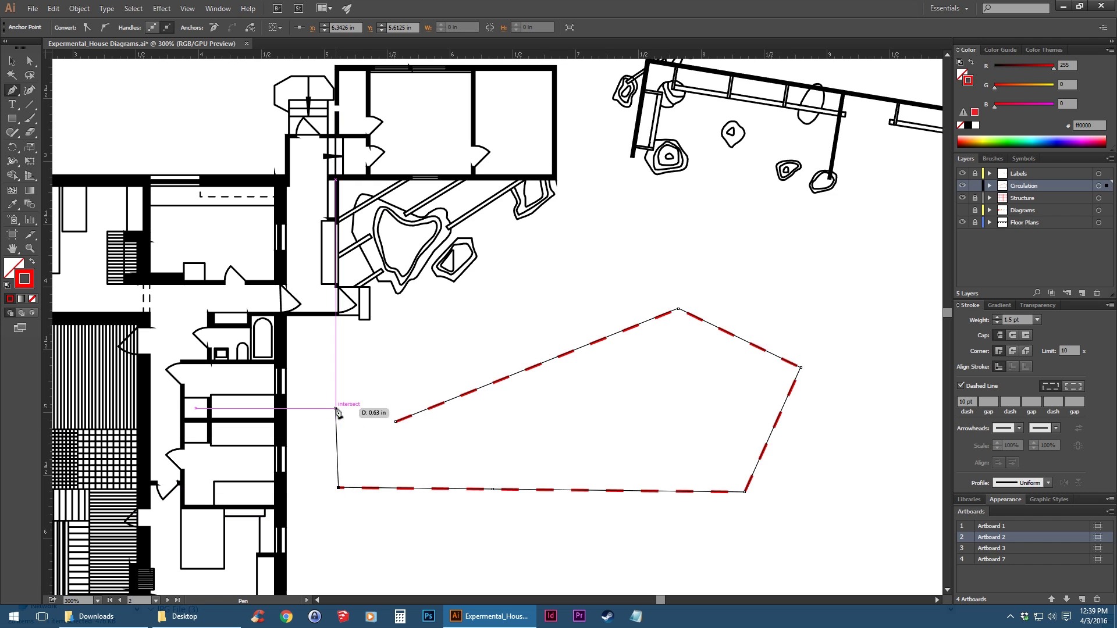
left_click(336, 408)
left_click(438, 331)
left_click(643, 209)
left_click(824, 247)
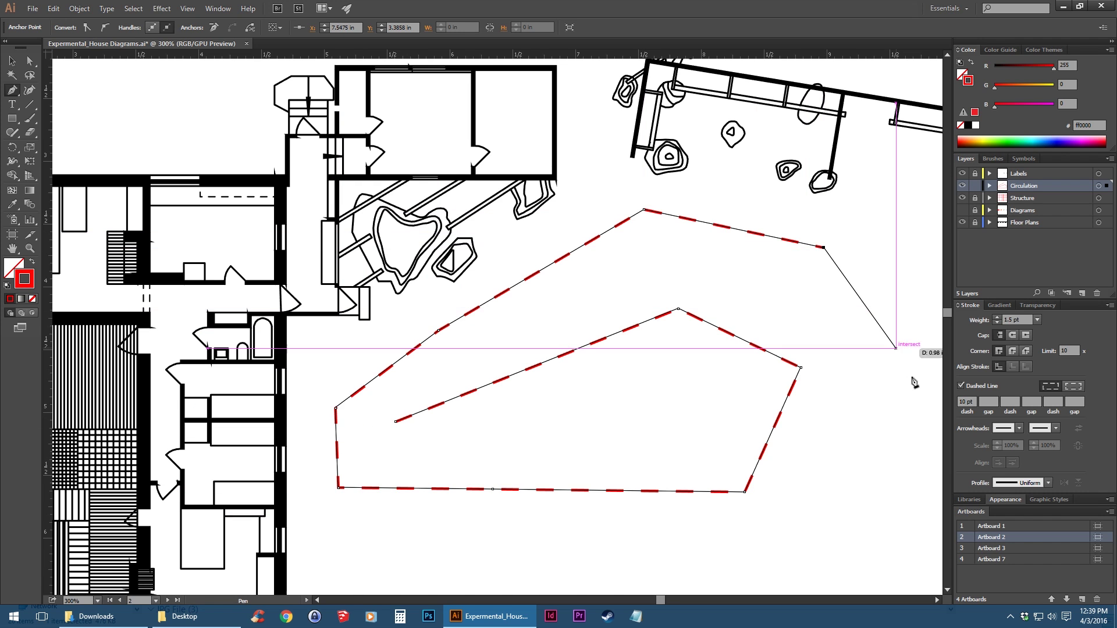
left_click(860, 436)
left_click(834, 538)
left_click(658, 554)
left_click(324, 560)
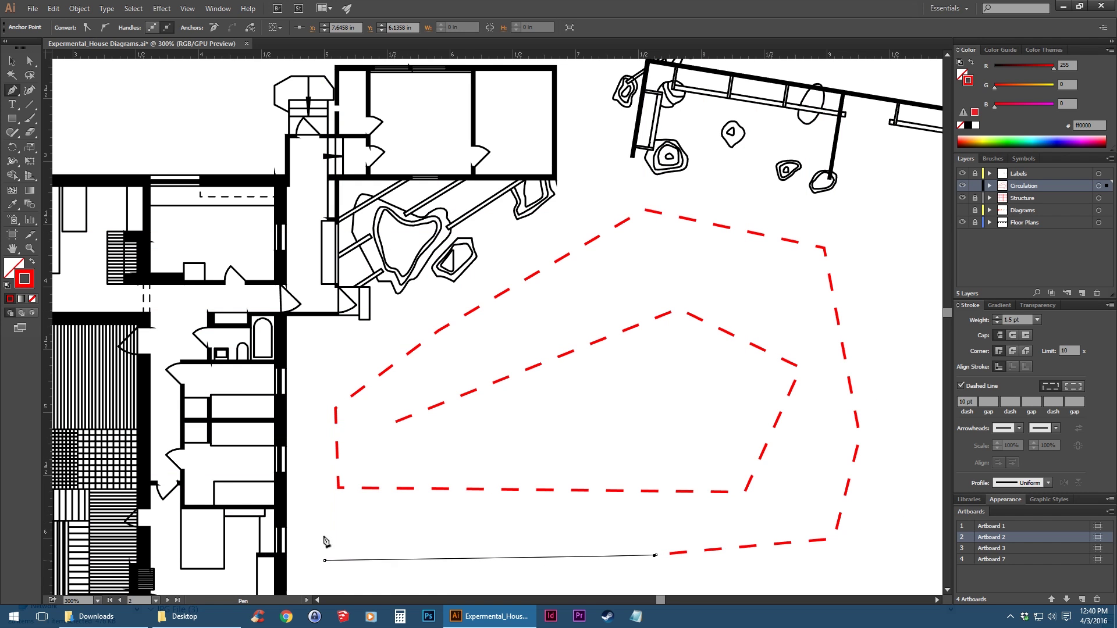
Step: Swap the practice path's fill and stroke colours and swap them back
left_click(11, 60)
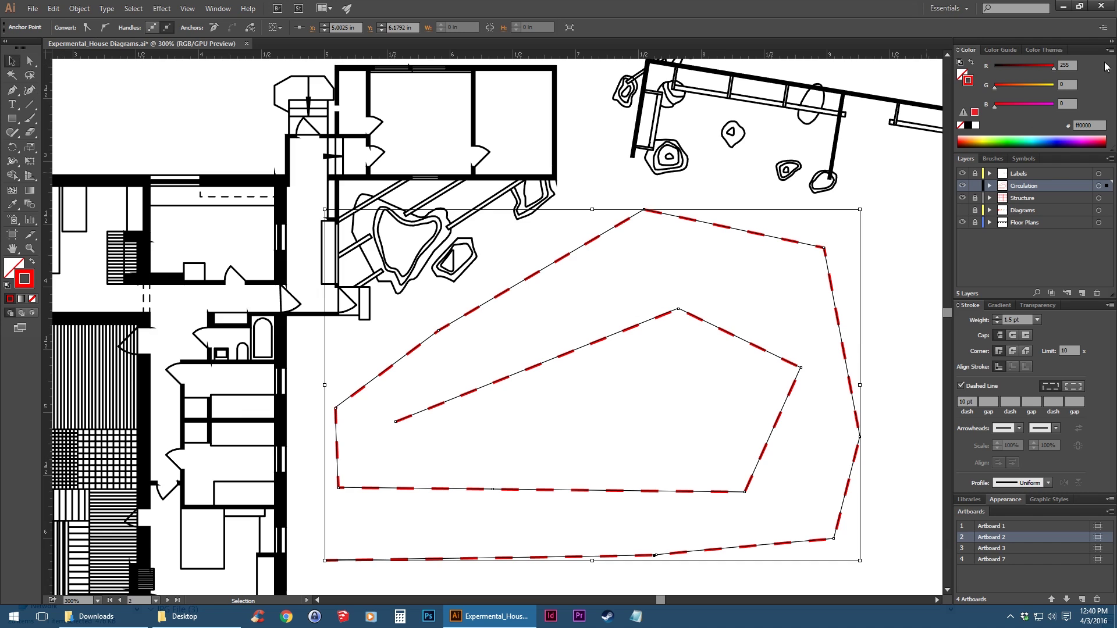
left_click(971, 63)
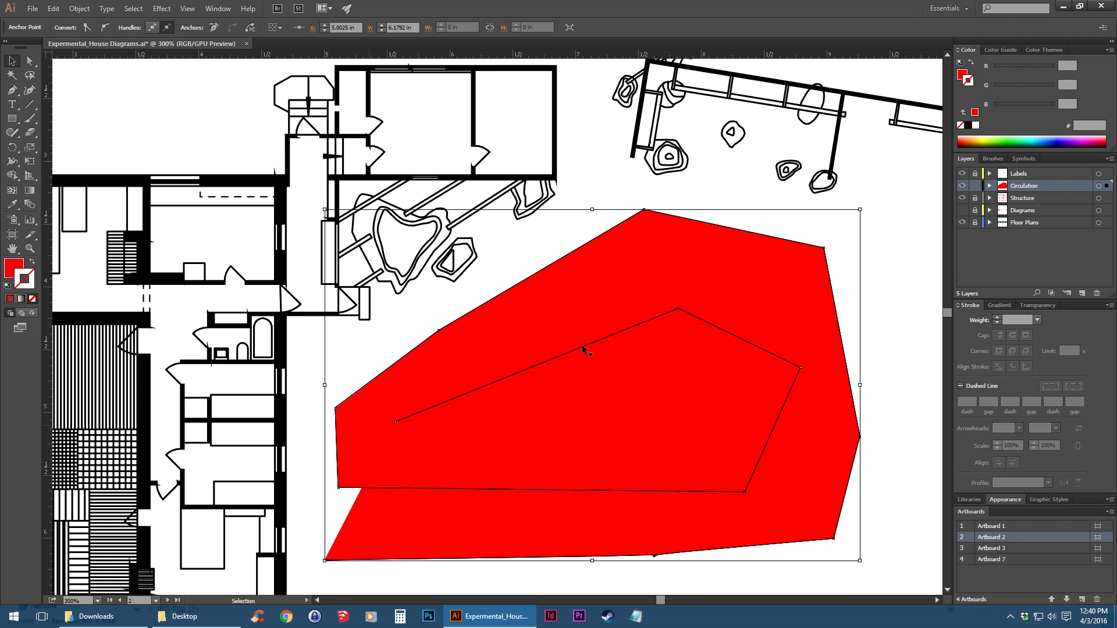
left_click(971, 64)
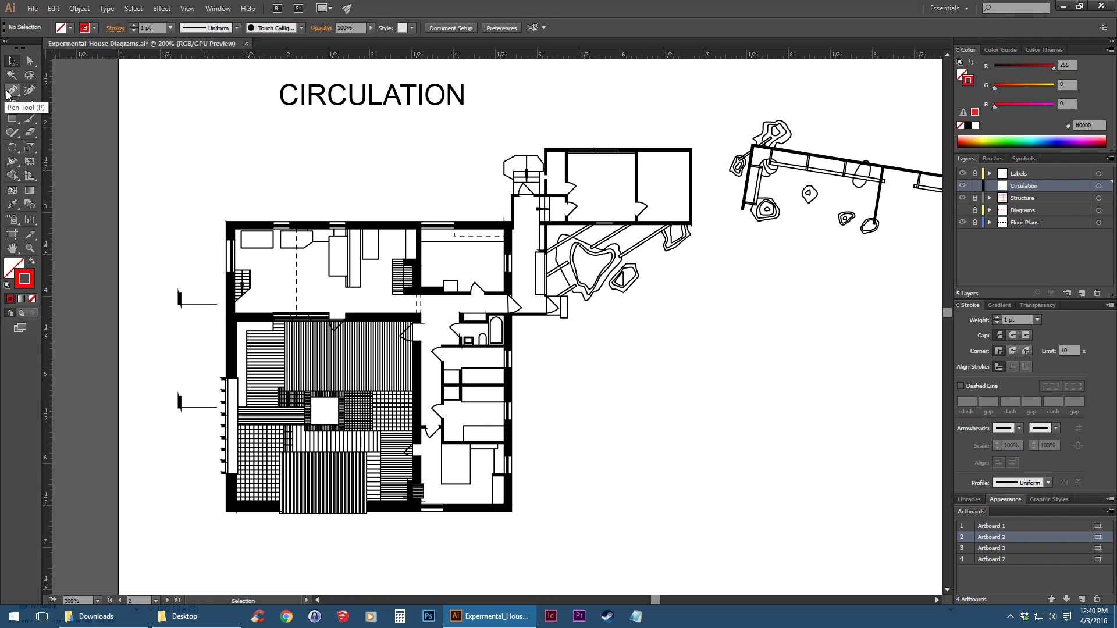
Step: Start a red Pen path just below the patterned courtyard and run it about 2.75 in straight up into the long room above
left_click(10, 91)
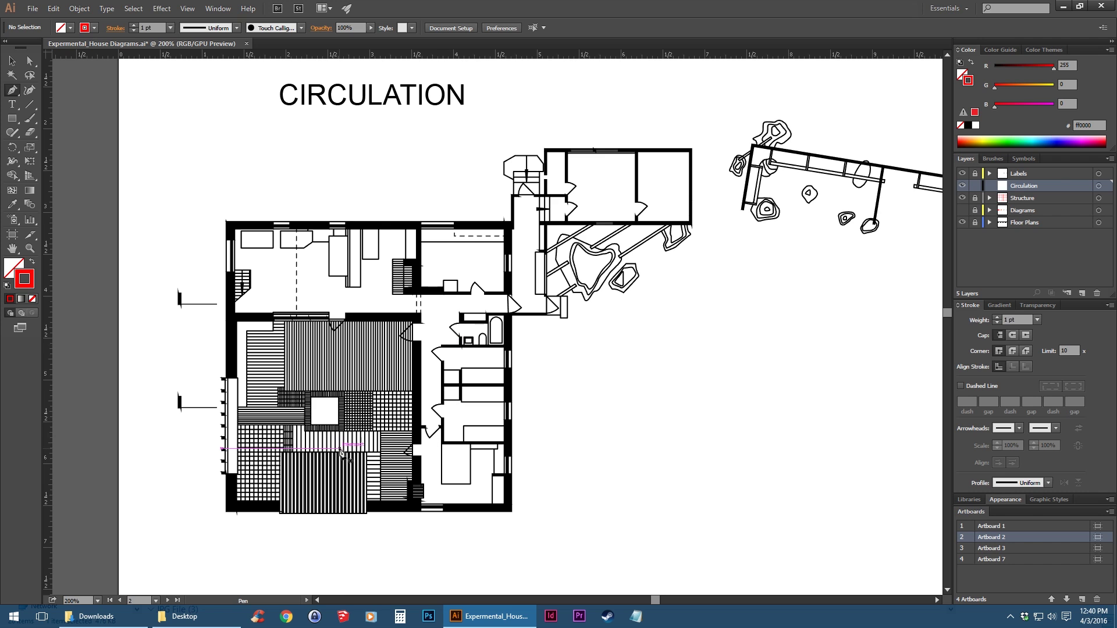
scroll(342, 438, "up", 1)
mouse_move(342, 435)
left_mouse_down()
mouse_move(478, 434)
mouse_move(395, 471)
mouse_move(355, 437)
left_mouse_up()
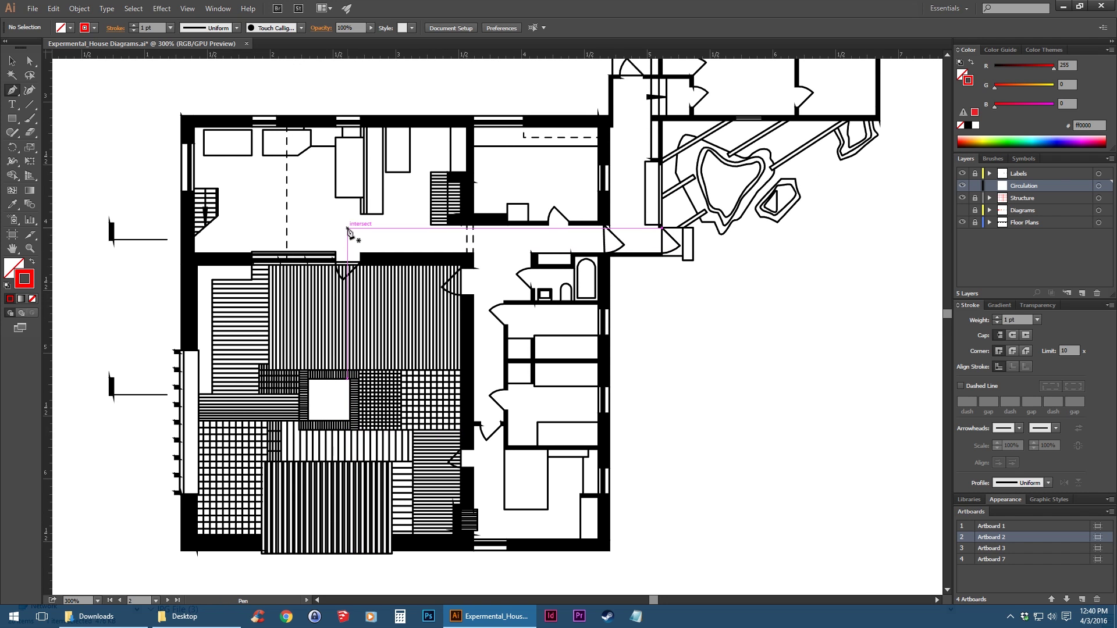
scroll(626, 233, "up", 1)
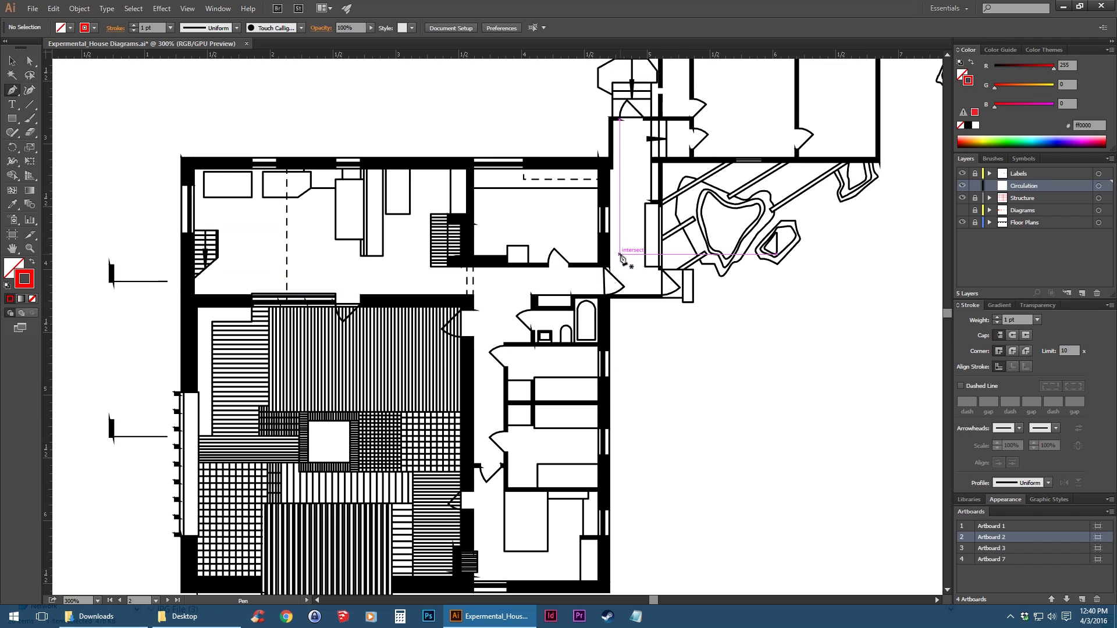
scroll(402, 451, "down", 1)
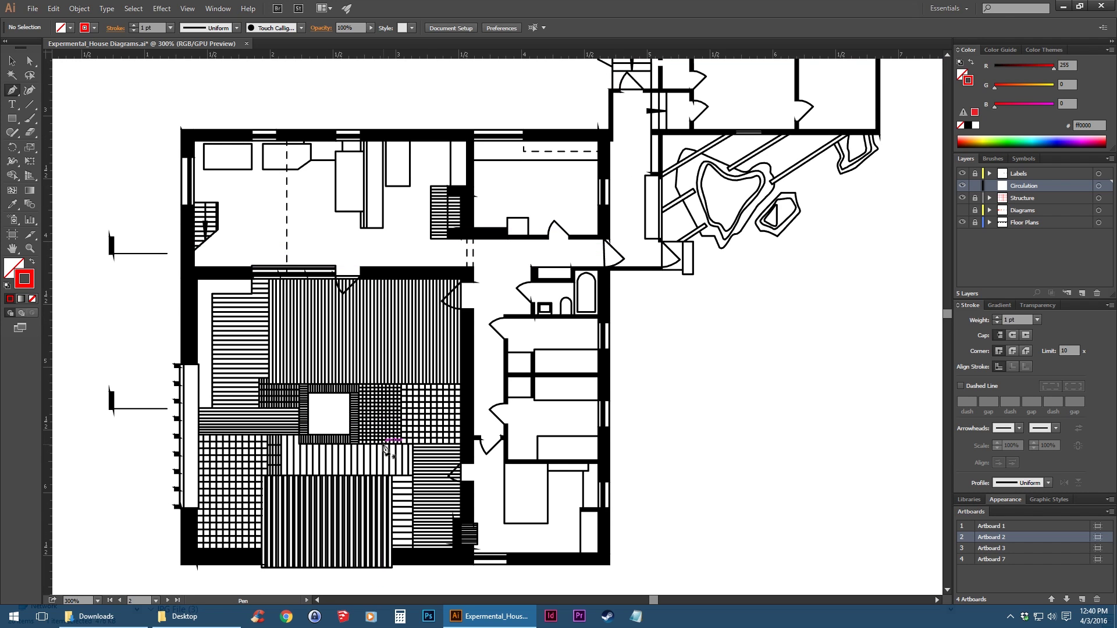
scroll(385, 448, "down", 1)
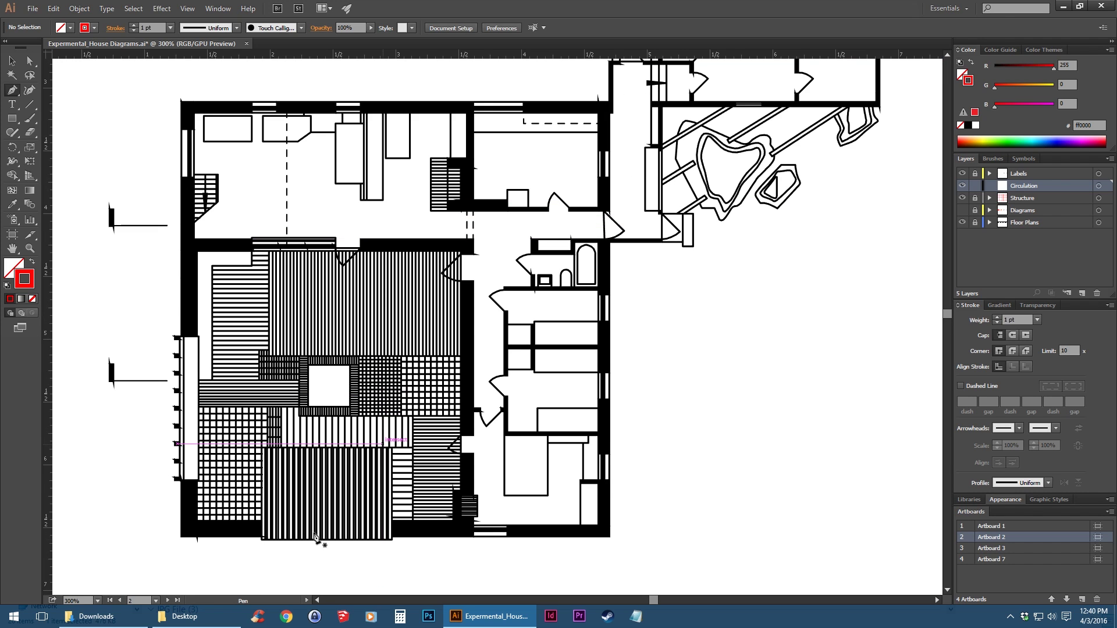
left_click(343, 573)
left_click(343, 225, "shift")
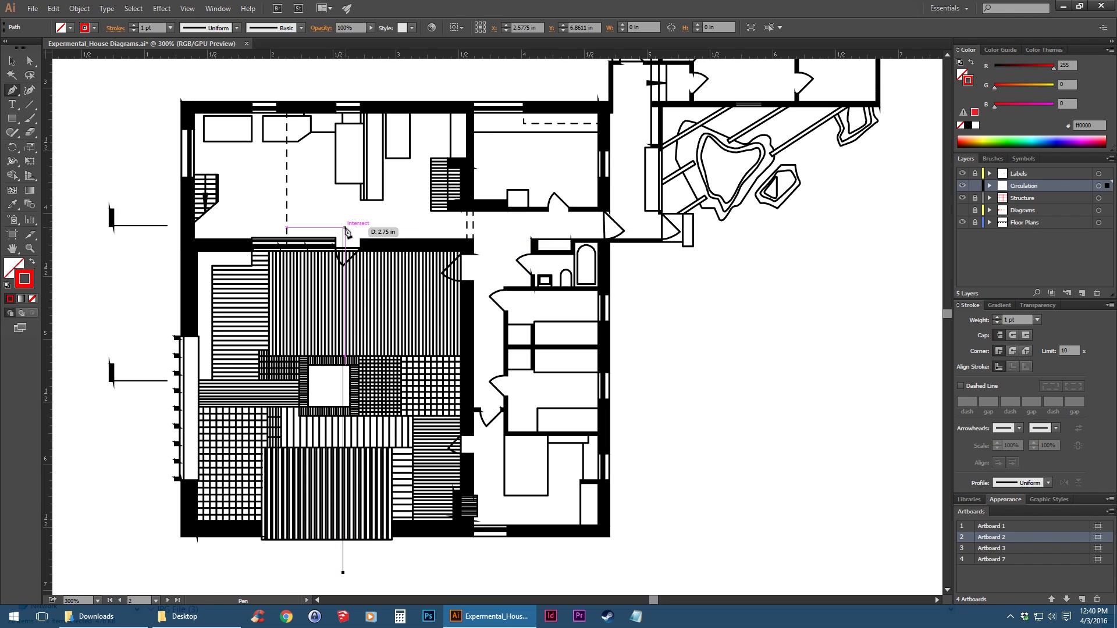
Step: Continue the circulation path along the corridor to the entry hall and up past the entrance stairs, and deselect it
left_click(635, 225)
scroll(637, 252, "up", 2)
scroll(637, 251, "up", 4)
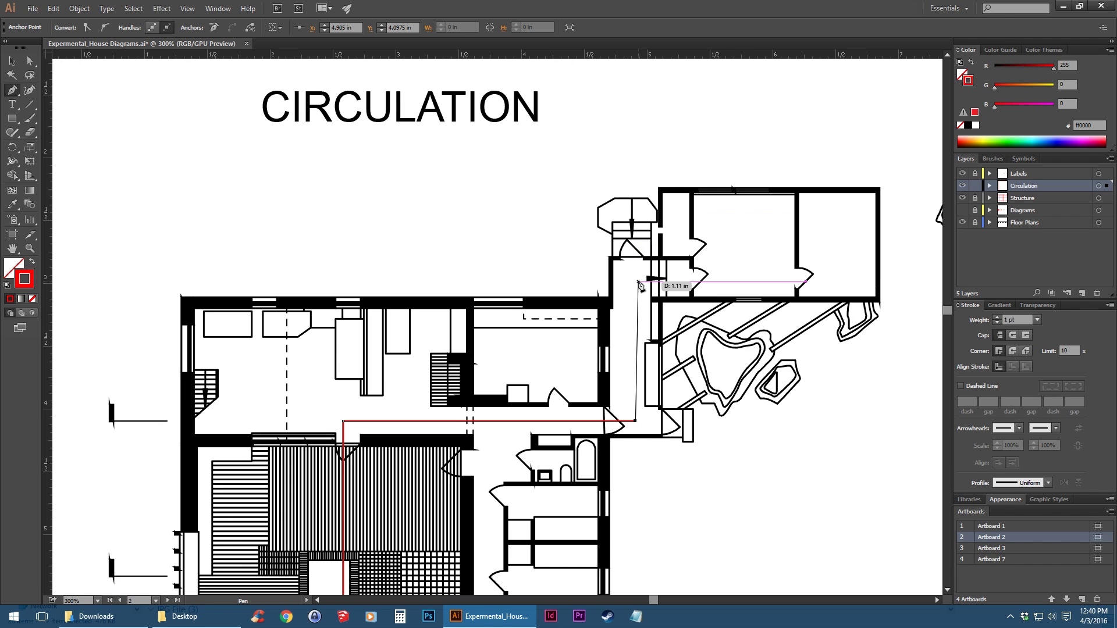
left_click(635, 156)
left_click(11, 61)
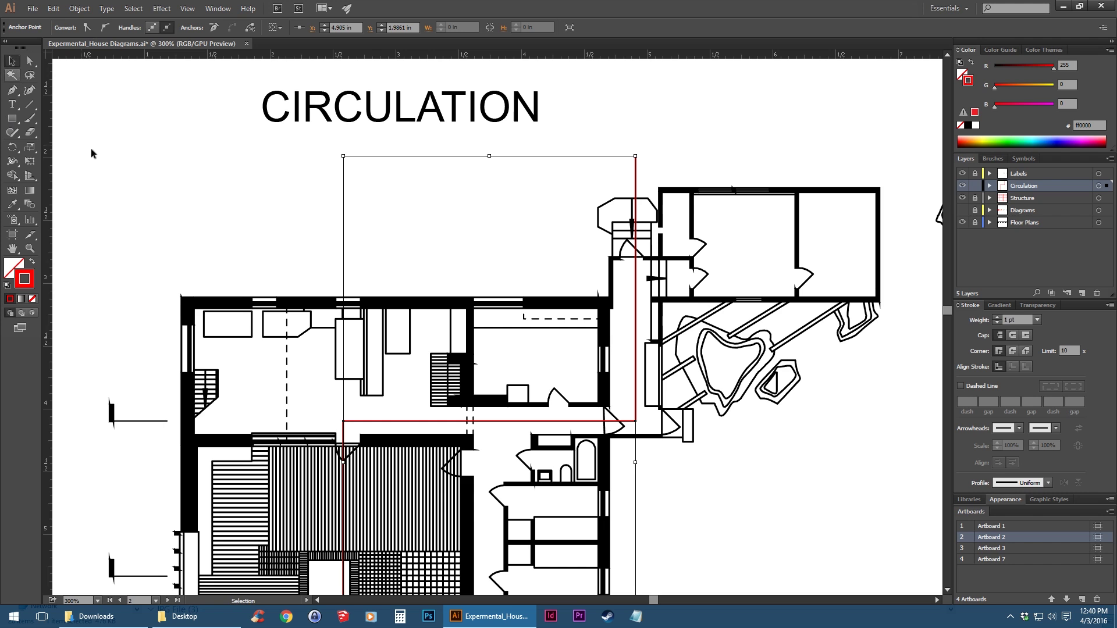
left_click(92, 150)
Step: Draw a second Pen path from the corridor line about 1.74 in down the bedroom hall and across to the courtyard line
left_click_drag(499, 384, 497, 288)
left_click_drag(480, 400, 473, 317)
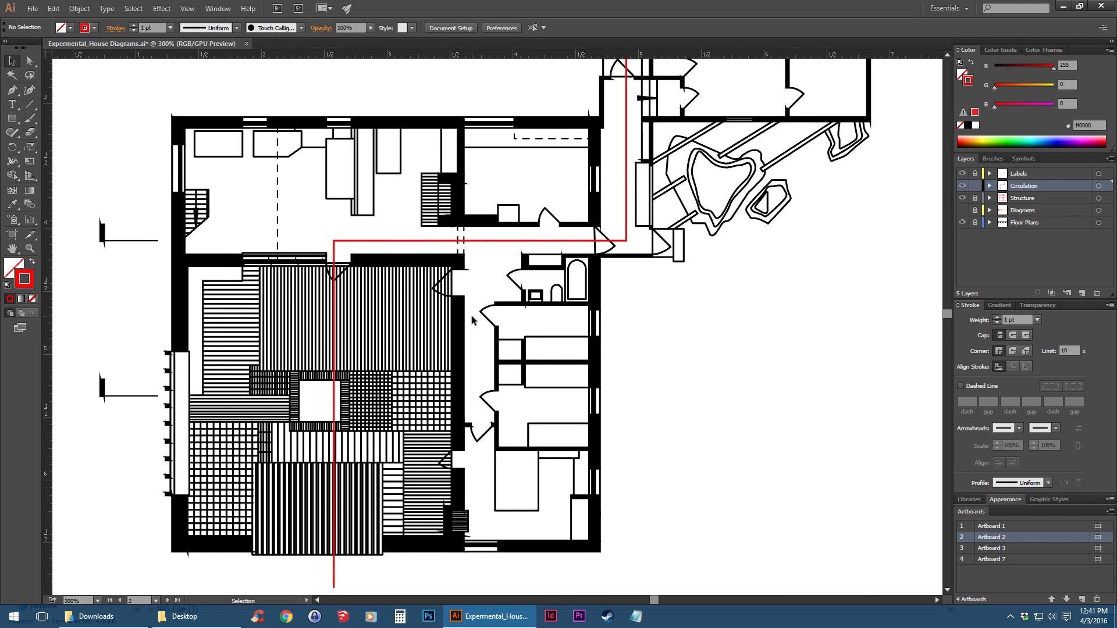
scroll(473, 317, "up", 1)
left_click(29, 104)
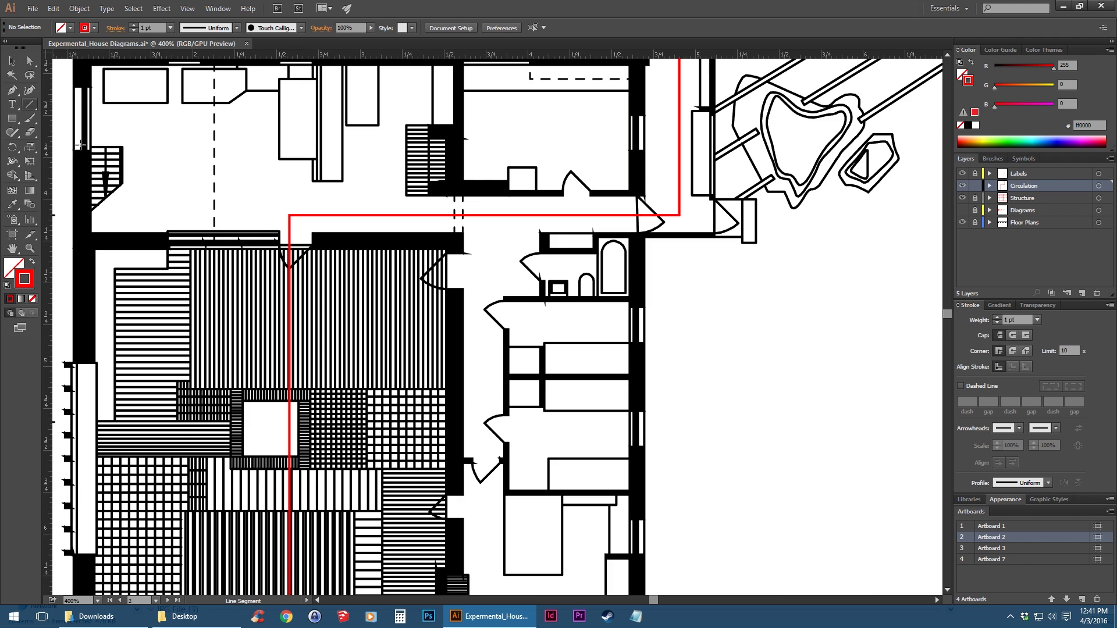
scroll(520, 235, "down", 1)
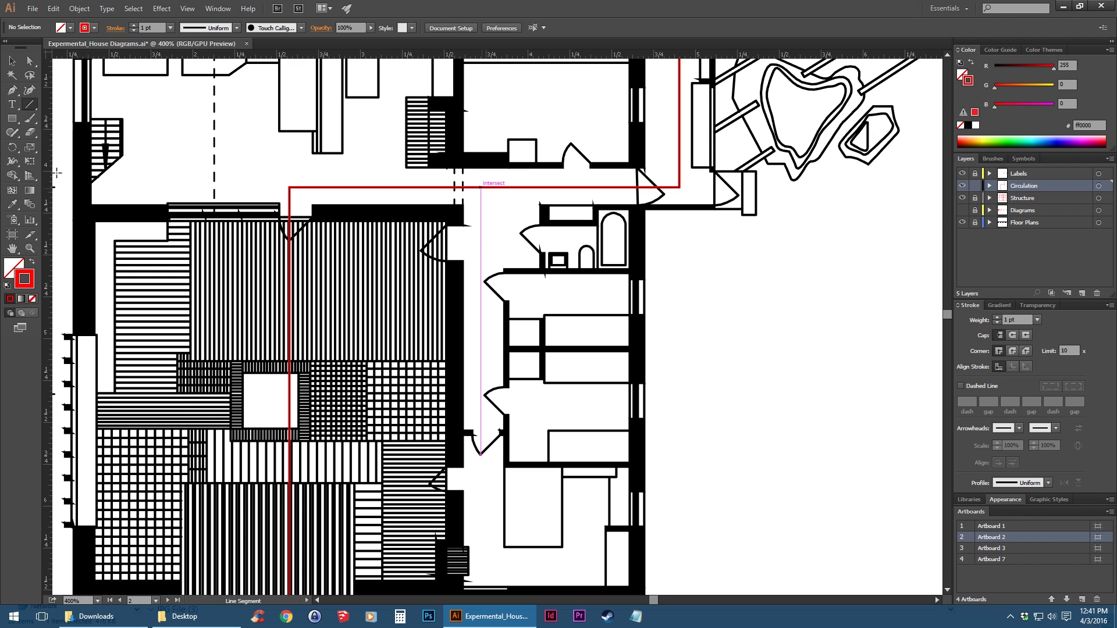
left_click(12, 90)
scroll(497, 372, "down", 2)
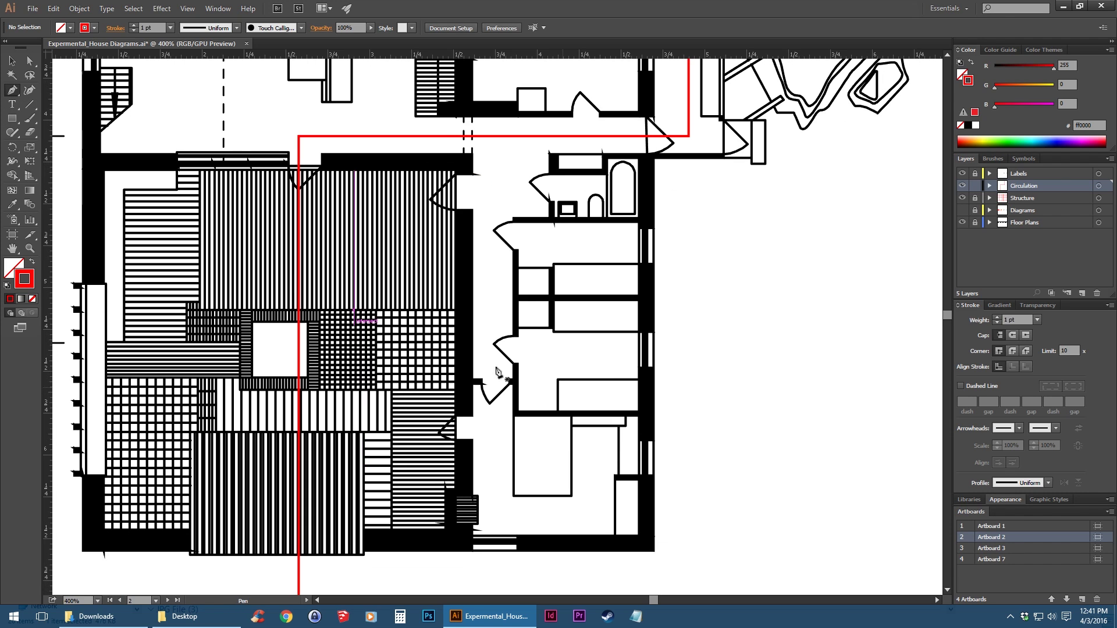
left_click(495, 136)
left_click(495, 427)
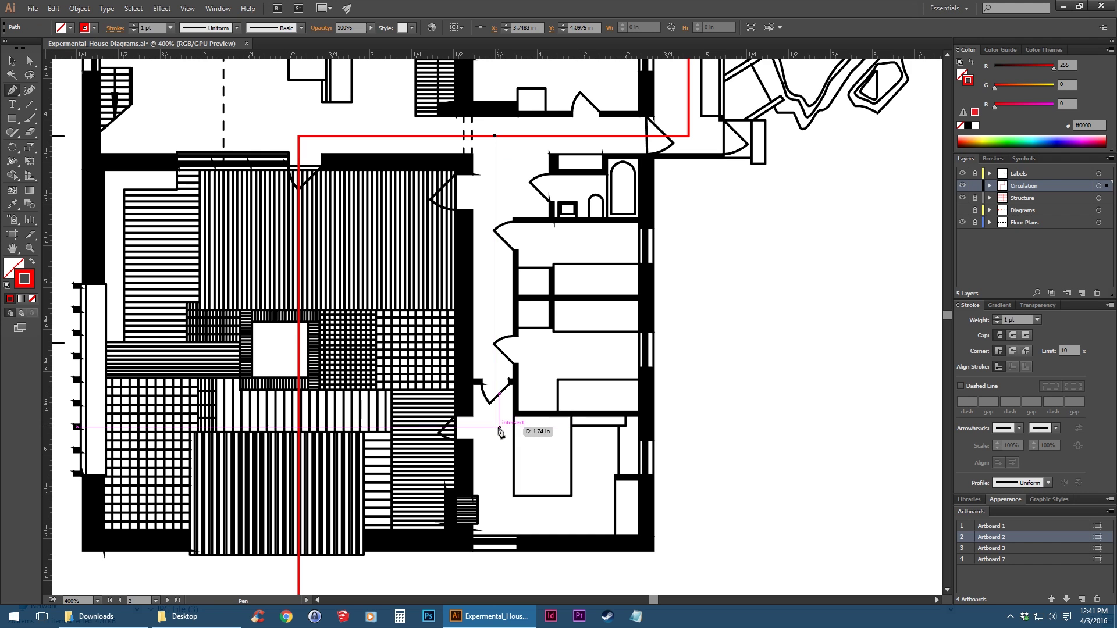
left_click(299, 426)
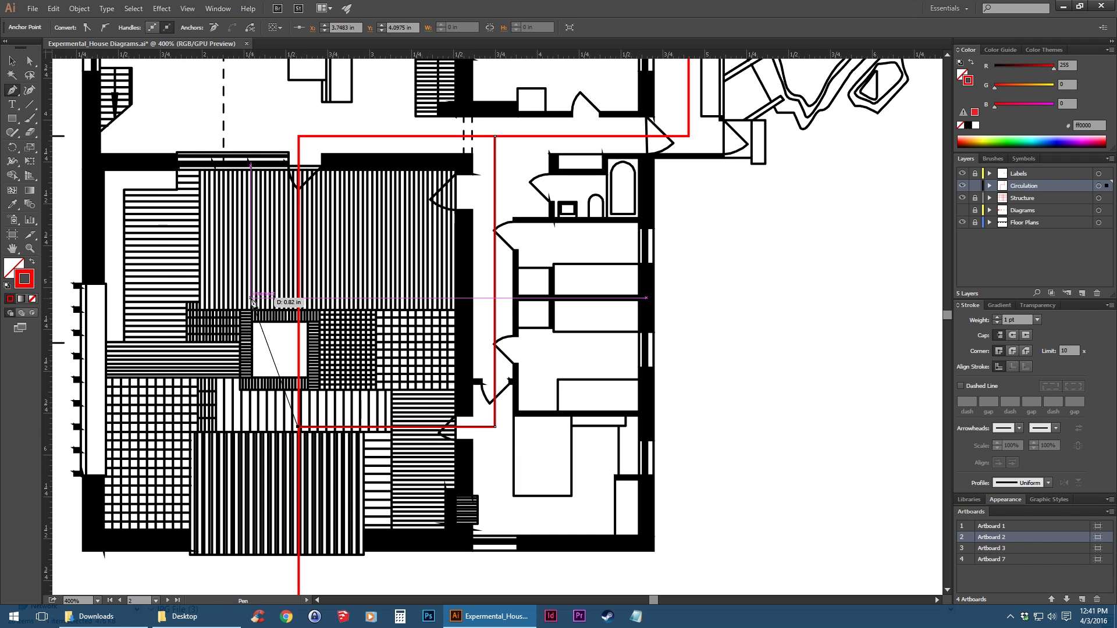
left_click(18, 61)
Step: Draw a Pen path from the main path's corner toward the stair side of the long room and up about 0.48 in
key("space")
left_click_drag(709, 189, 875, 424)
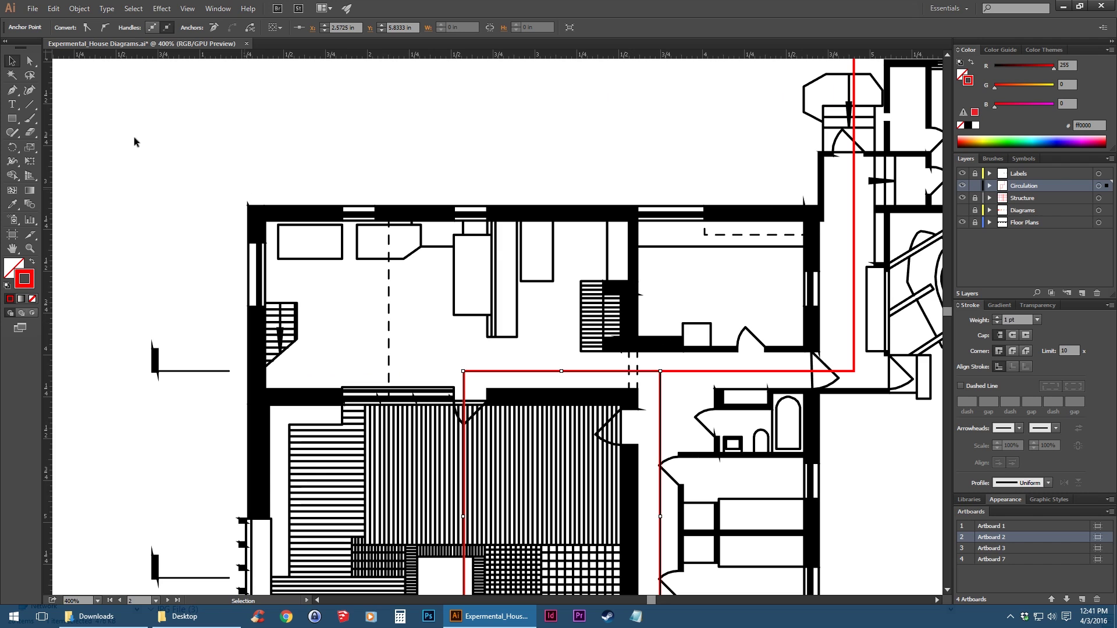
left_click(12, 90)
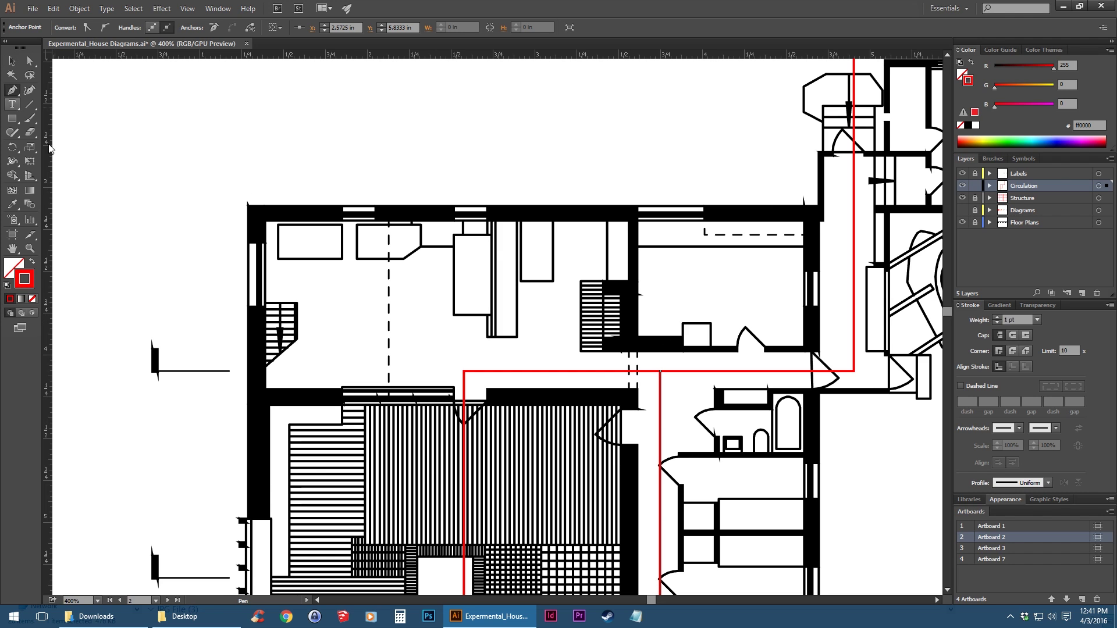
left_click(464, 371)
left_click(352, 370)
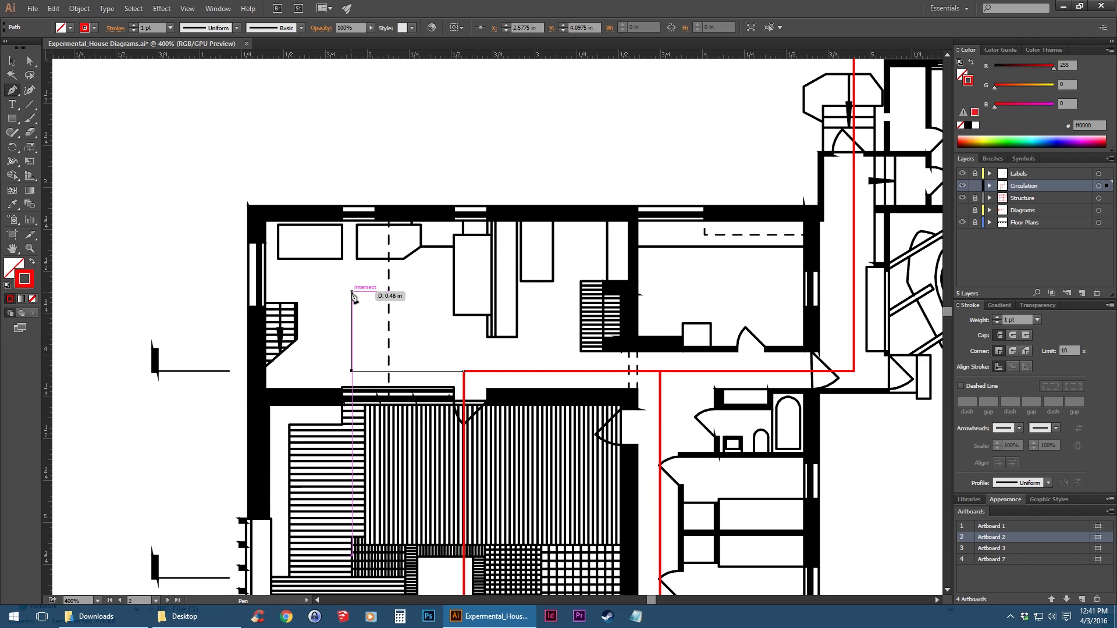
left_click(352, 288)
Step: Draw line segments from the main path into the room above the corridor, out through the side door, and across the upper wing's rooms
left_click(29, 104)
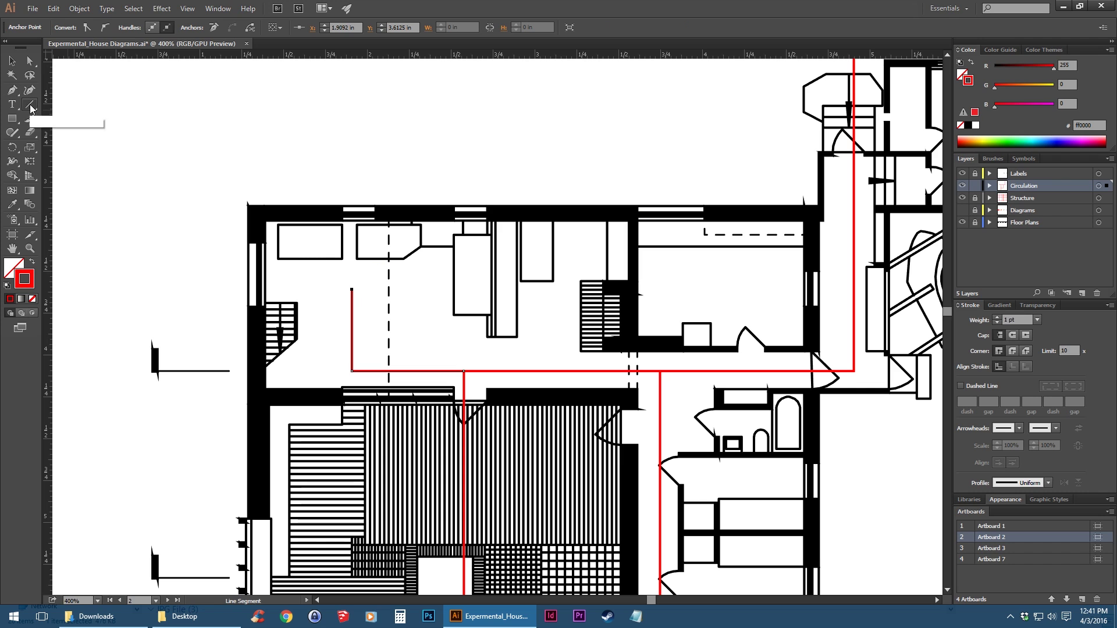
left_click_drag(504, 315, 468, 317)
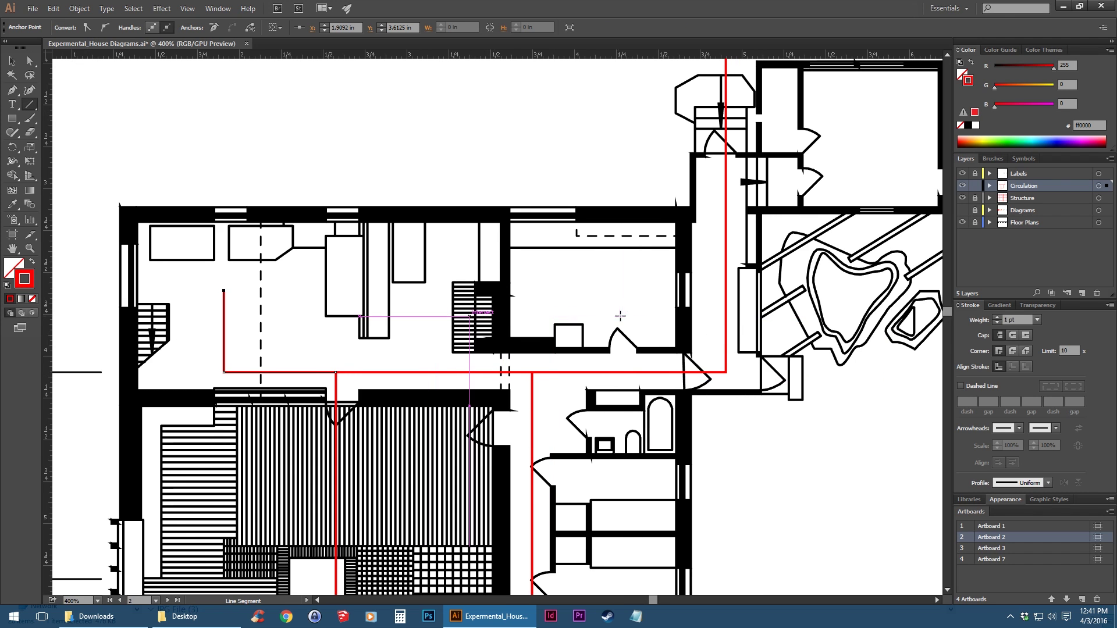
left_click_drag(620, 316, 474, 317)
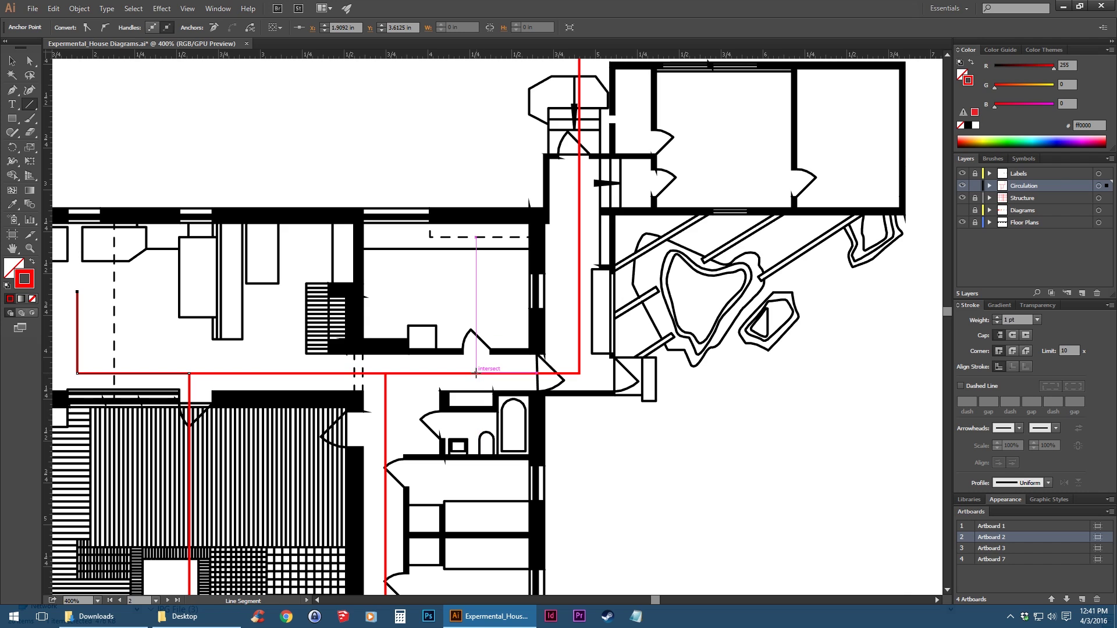
left_click_drag(475, 372, 472, 278)
left_click_drag(579, 373, 686, 373)
left_click_drag(579, 182, 857, 183)
Step: Draw horizontal line segments from the bedroom hall path through the doors into the bathroom and the two bedrooms below it
key("space")
left_click_drag(542, 491, 632, 225)
key("space")
left_click_drag(519, 157, 572, 212)
scroll(439, 212, "up", 1)
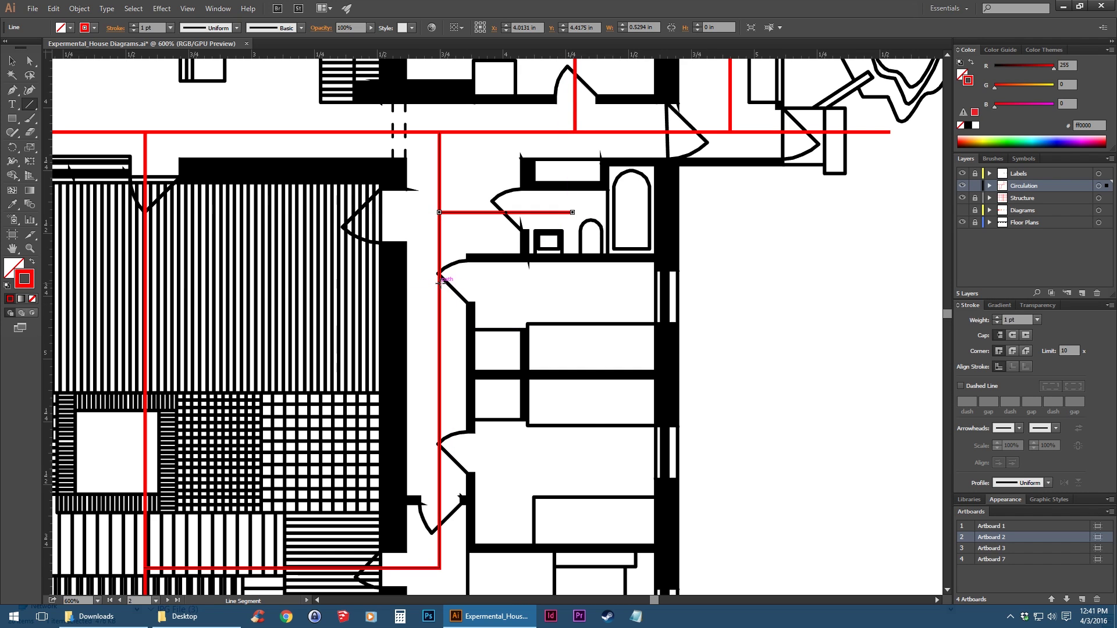
mouse_move(439, 283)
left_mouse_down()
mouse_move(605, 291)
mouse_move(595, 283)
left_mouse_up()
key("space")
left_click_drag(586, 446, 576, 321)
mouse_move(431, 326)
left_mouse_down()
mouse_move(598, 327)
mouse_move(574, 208)
left_mouse_up()
Step: Extend the bedroom hall line about 0.43 in down into the last room with a line segment and deselect it
key("space")
left_click_drag(432, 300, 432, 408)
key("v")
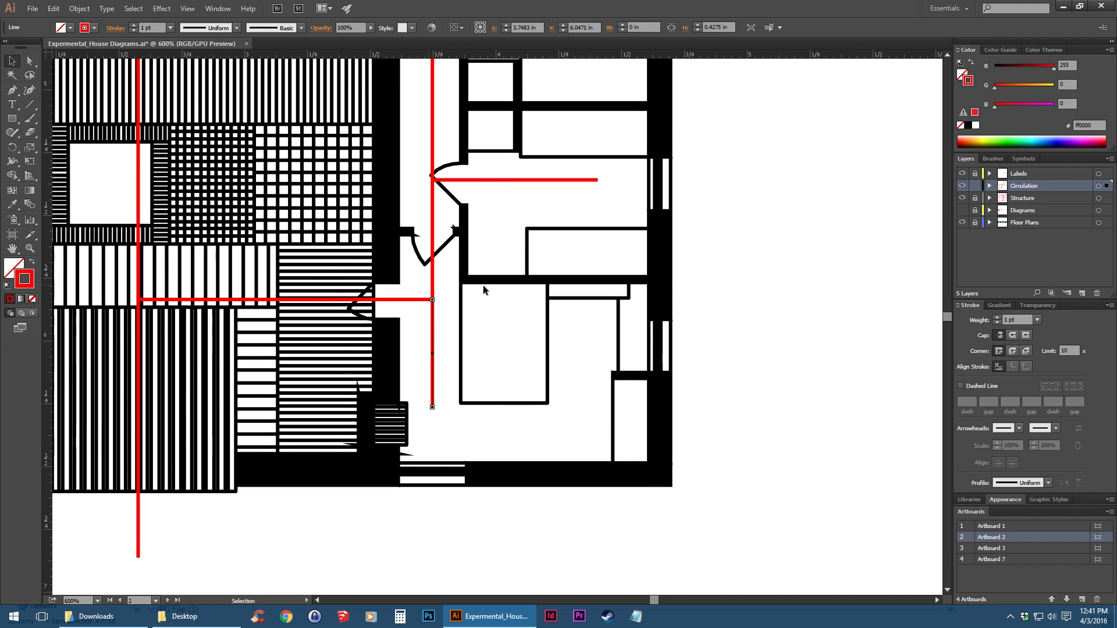
scroll(483, 285, "down", 2)
key("space")
left_click_drag(494, 227, 510, 436)
left_click(738, 399)
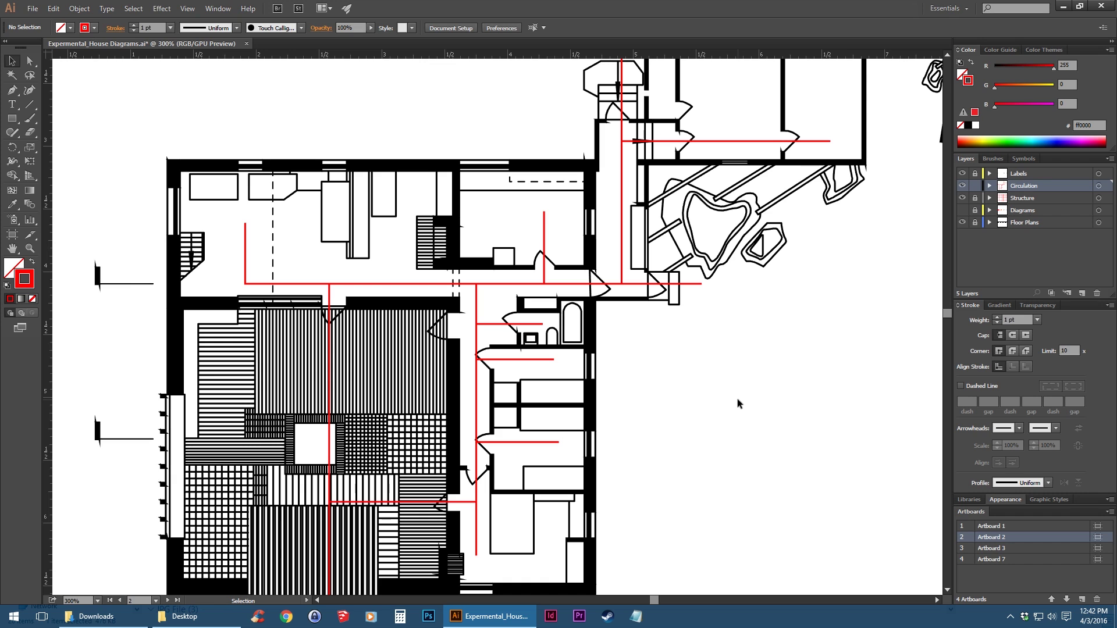
key("ctrl+minus")
key("space")
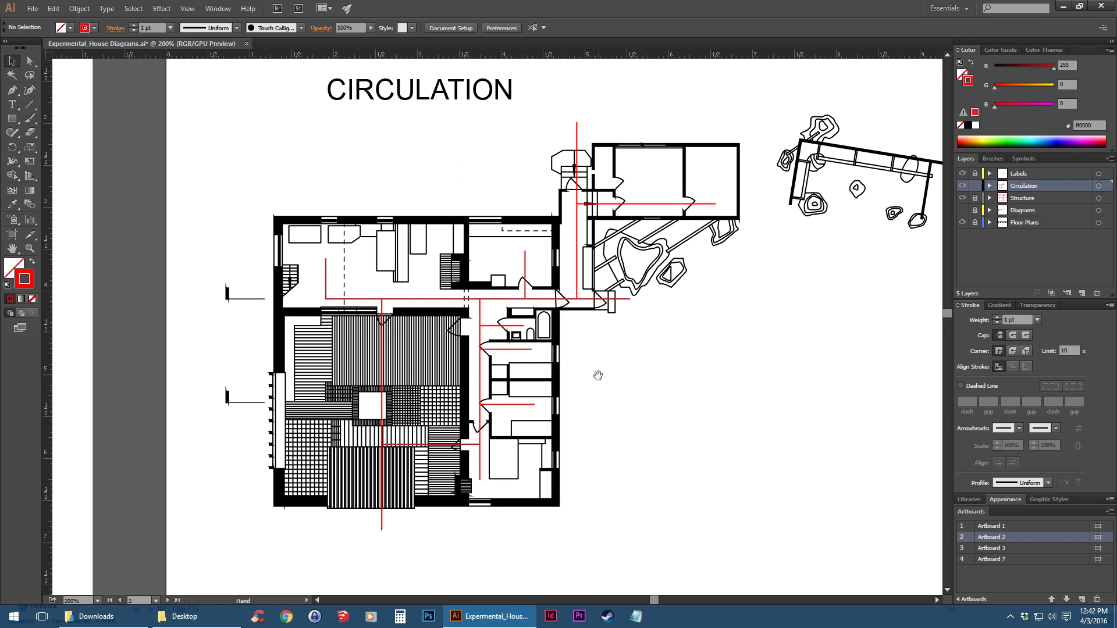
Step: Select all the circulation lines on the plan and apply the Arrow 5 arrowhead to the start of their strokes
left_click_drag(598, 374, 575, 383)
left_click_drag(171, 84, 788, 544)
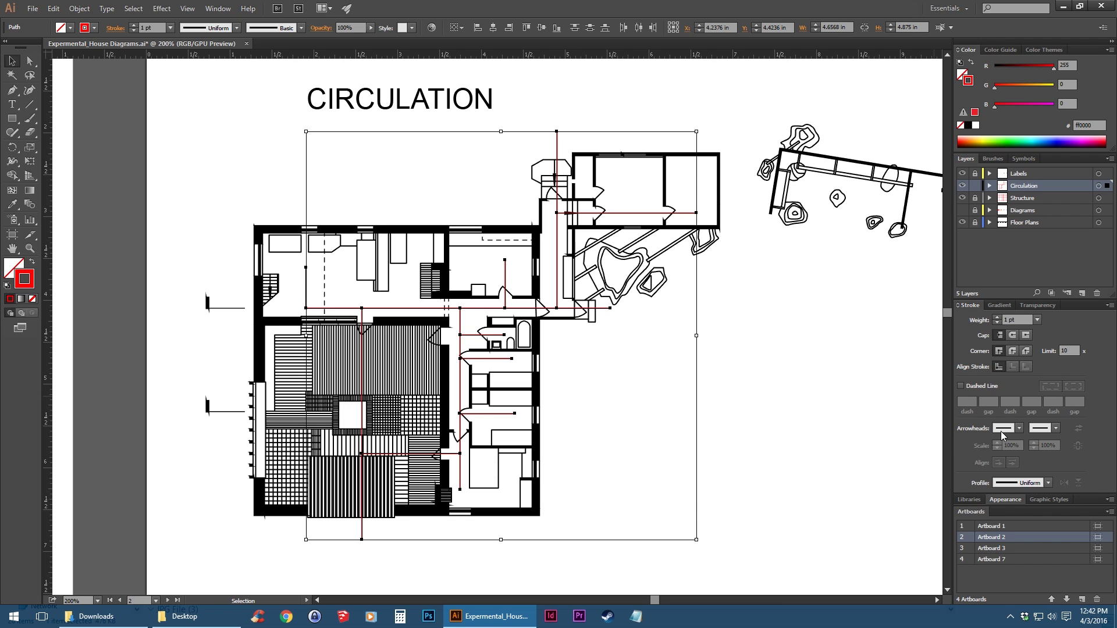
double_click(969, 305)
double_click(969, 306)
double_click(968, 306)
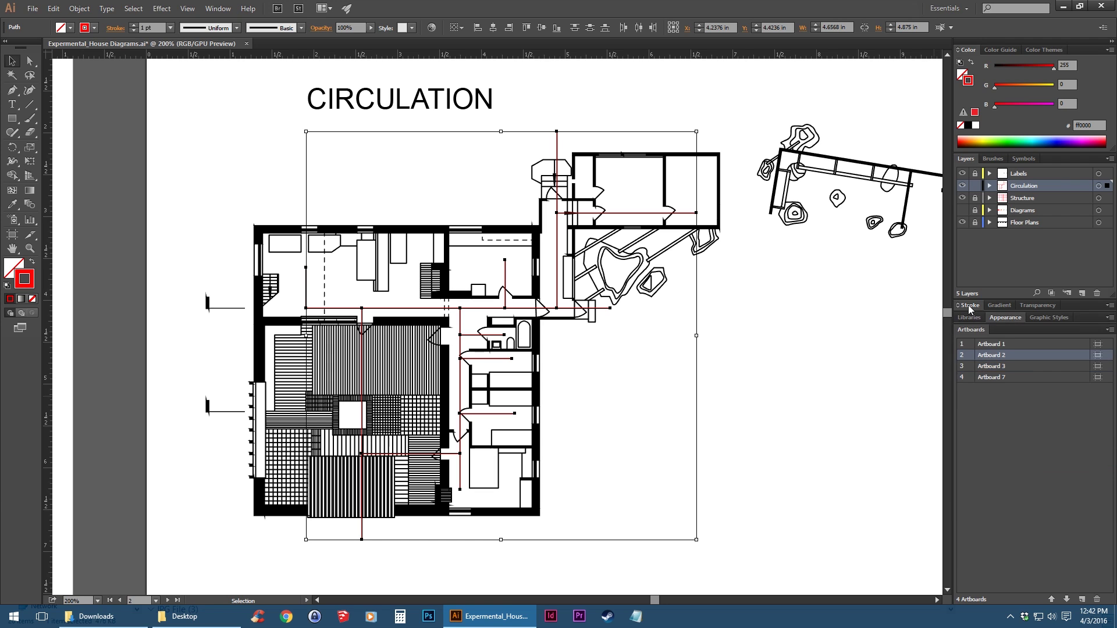
double_click(969, 306)
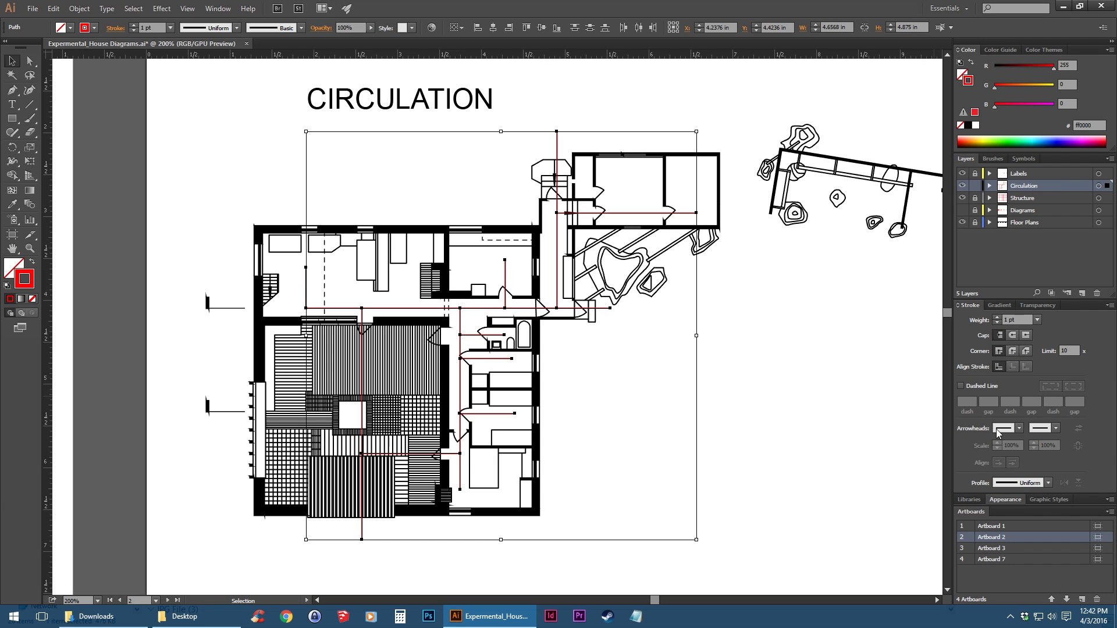
left_click(1010, 429)
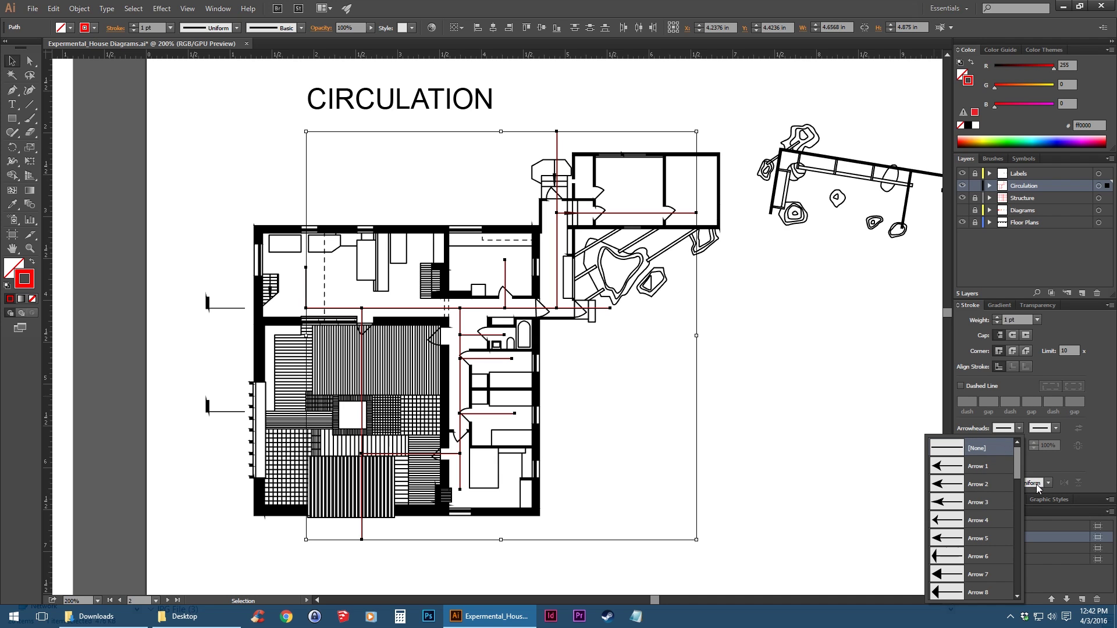
left_click(955, 539)
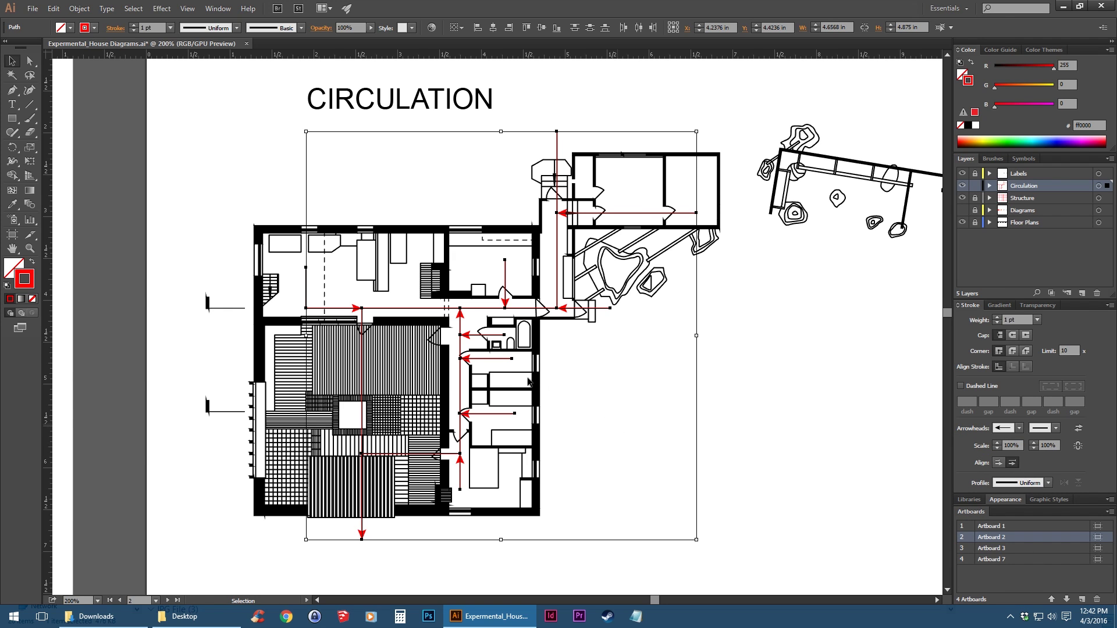
Step: Swap the start and end arrowheads on all the circulation lines and deselect them
key("ctrl+plus")
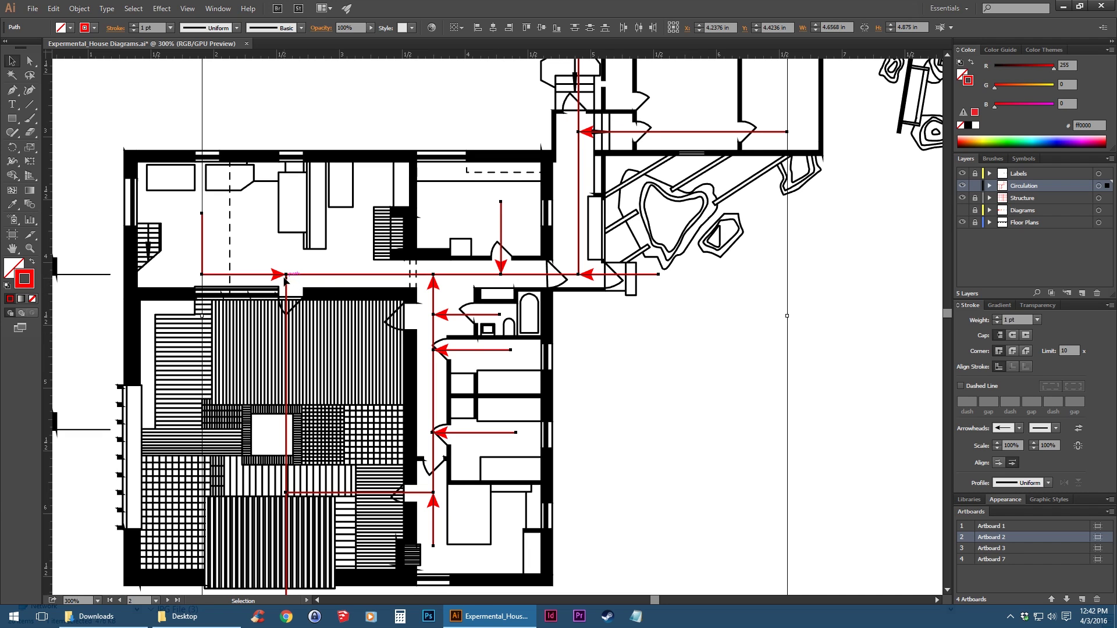
scroll(465, 387, "down", 2)
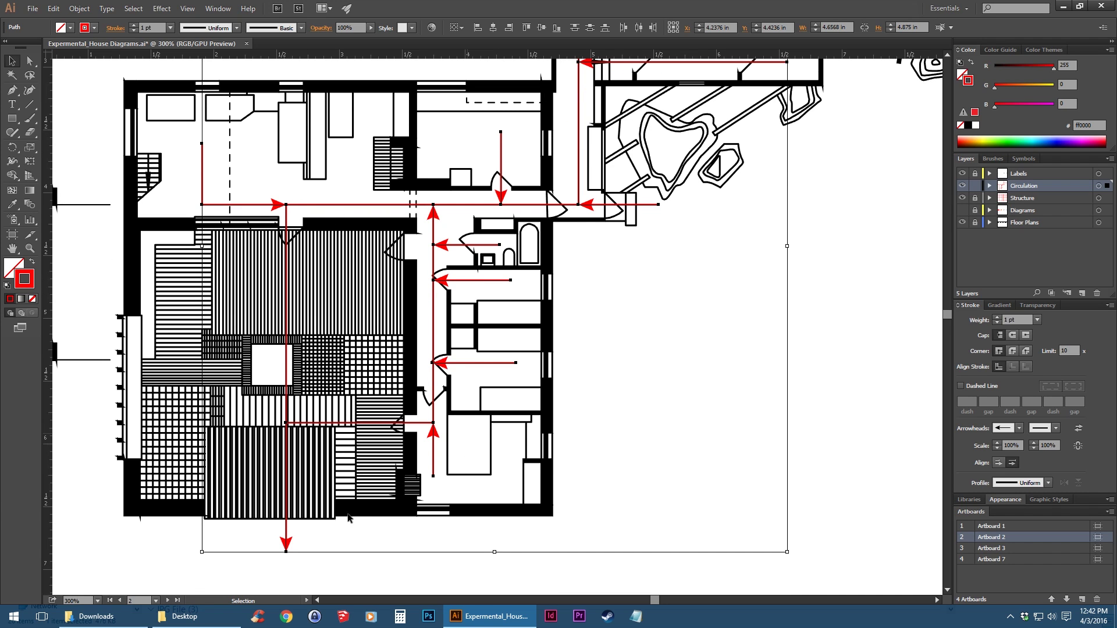
left_click(1079, 429)
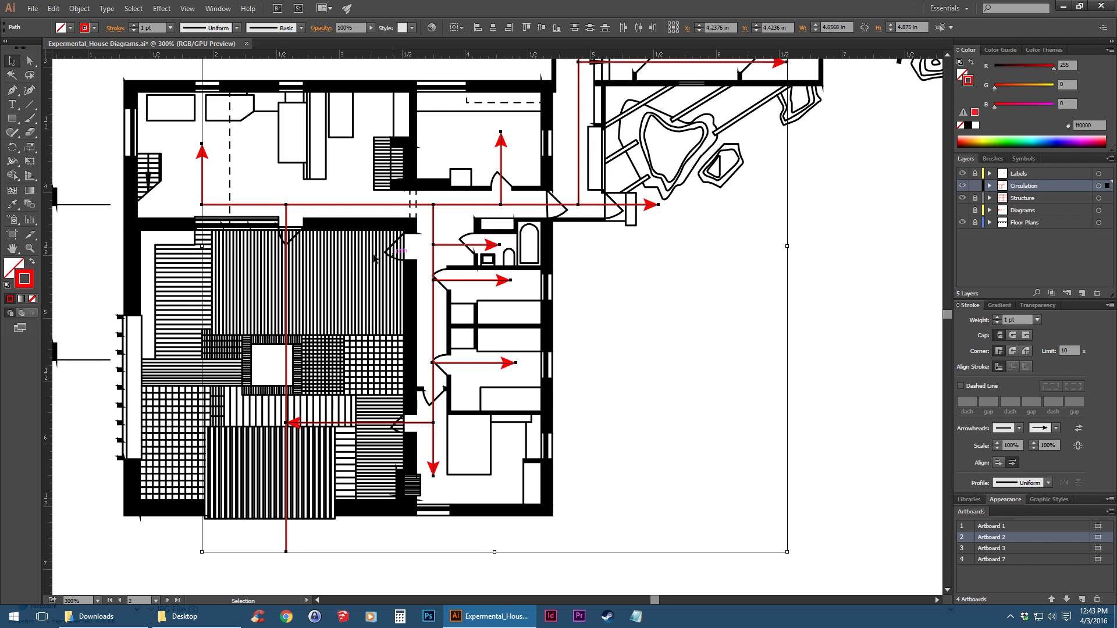
left_click(814, 377)
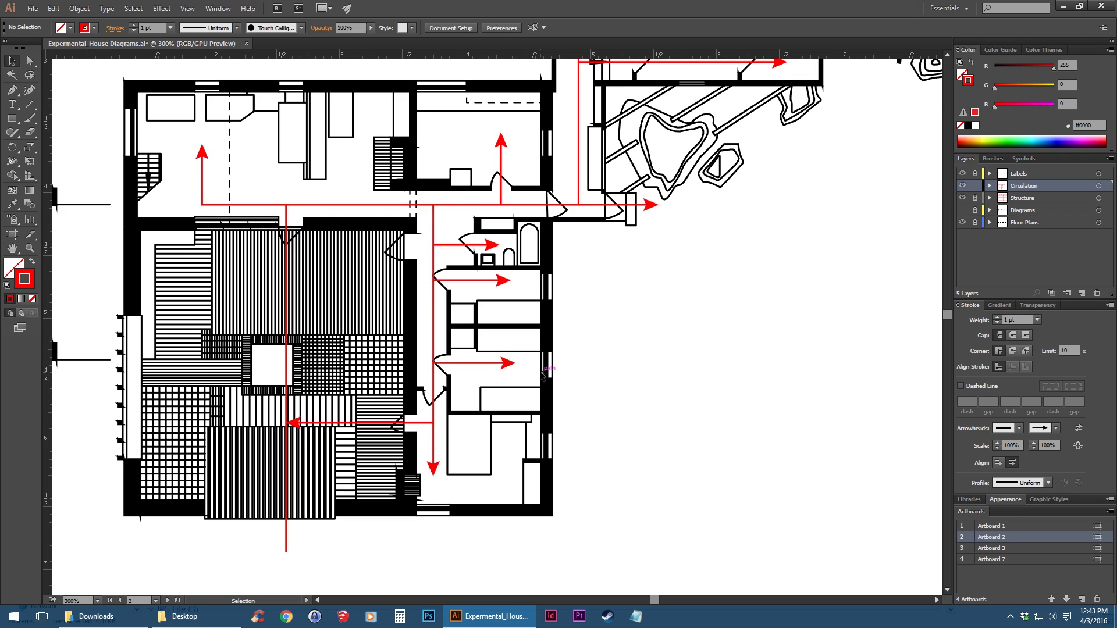
Step: Add an Arrow 5 start arrowhead to the main circulation path through the entry, corridor and large hatched room
scroll(545, 375, "up", 2)
scroll(547, 367, "up", 2)
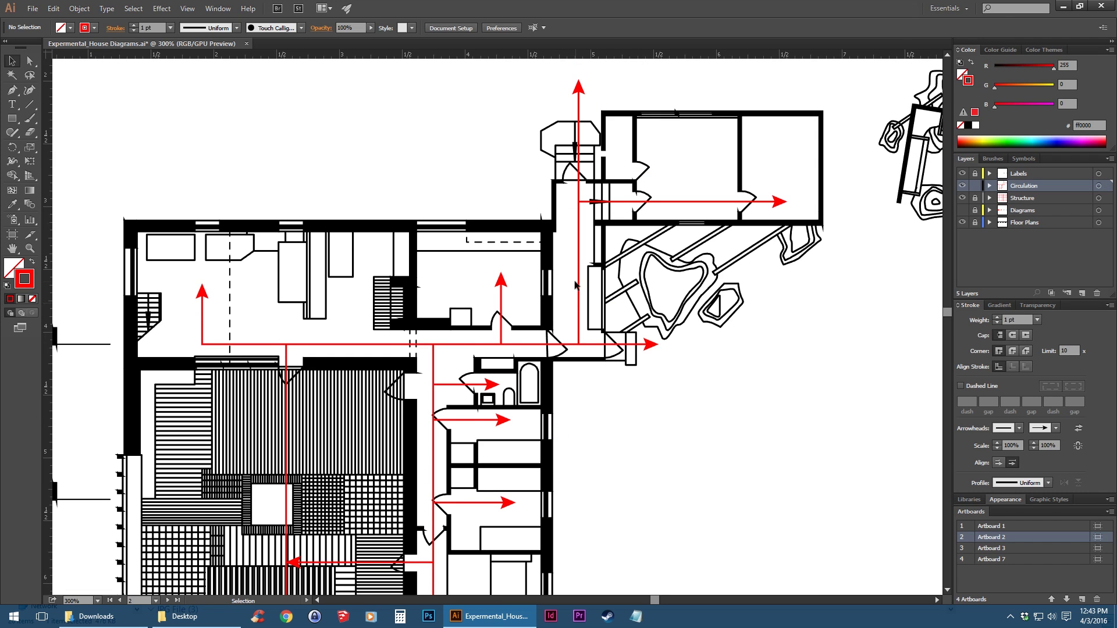
left_click(578, 159)
scroll(494, 326, "down", 4)
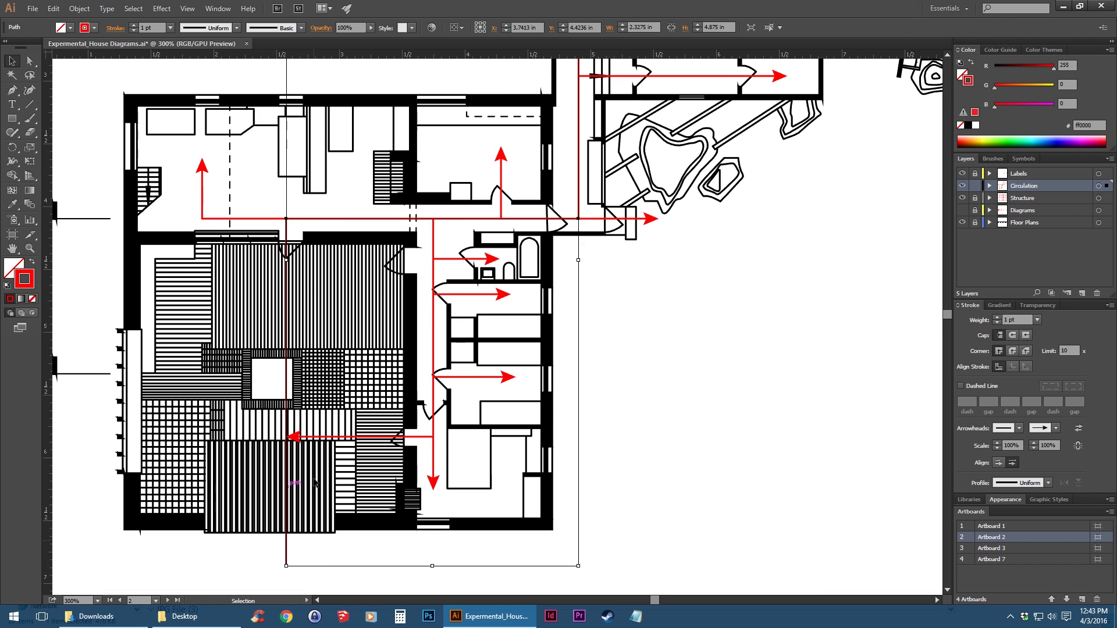
left_click(1019, 428)
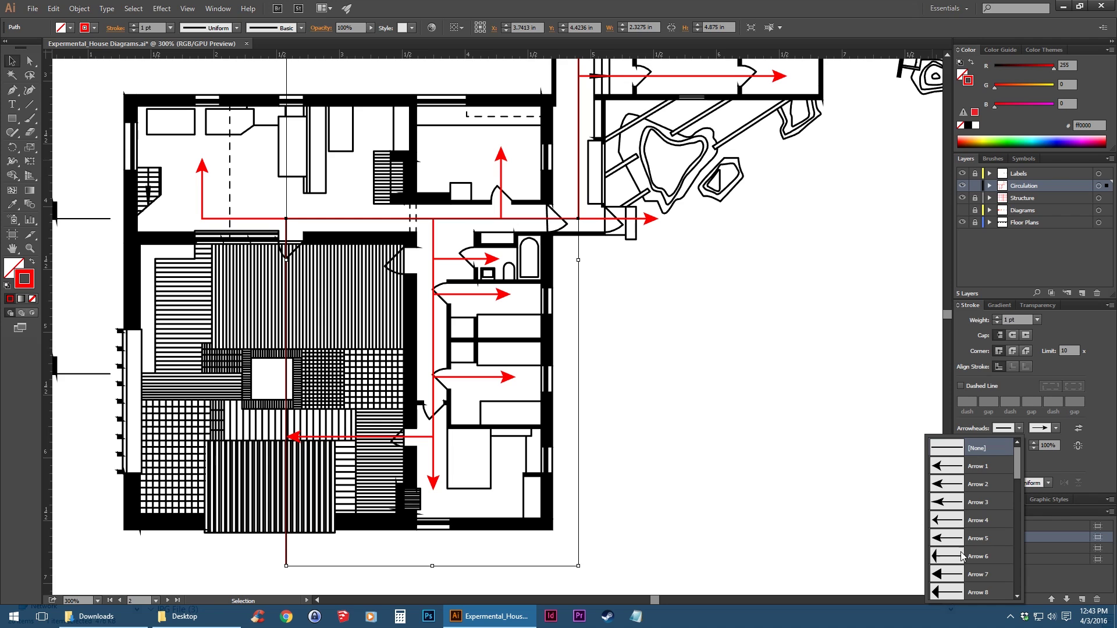
left_click(988, 539)
left_click(717, 364)
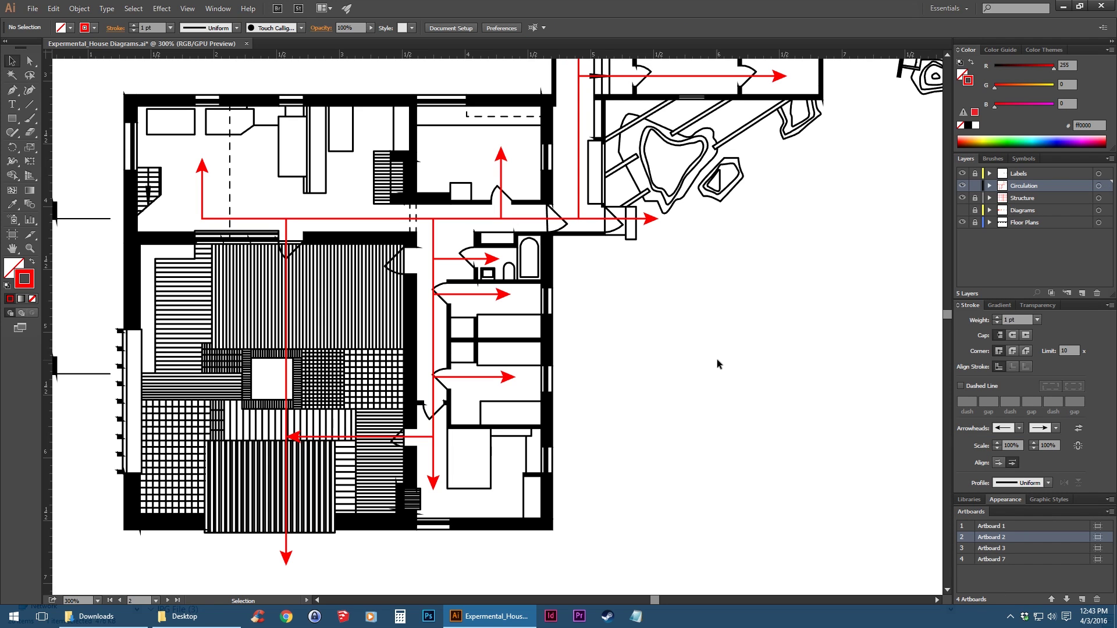
Step: Remove the end arrowhead from the bedroom hall path that leads back into the large hatched room
left_click(350, 439)
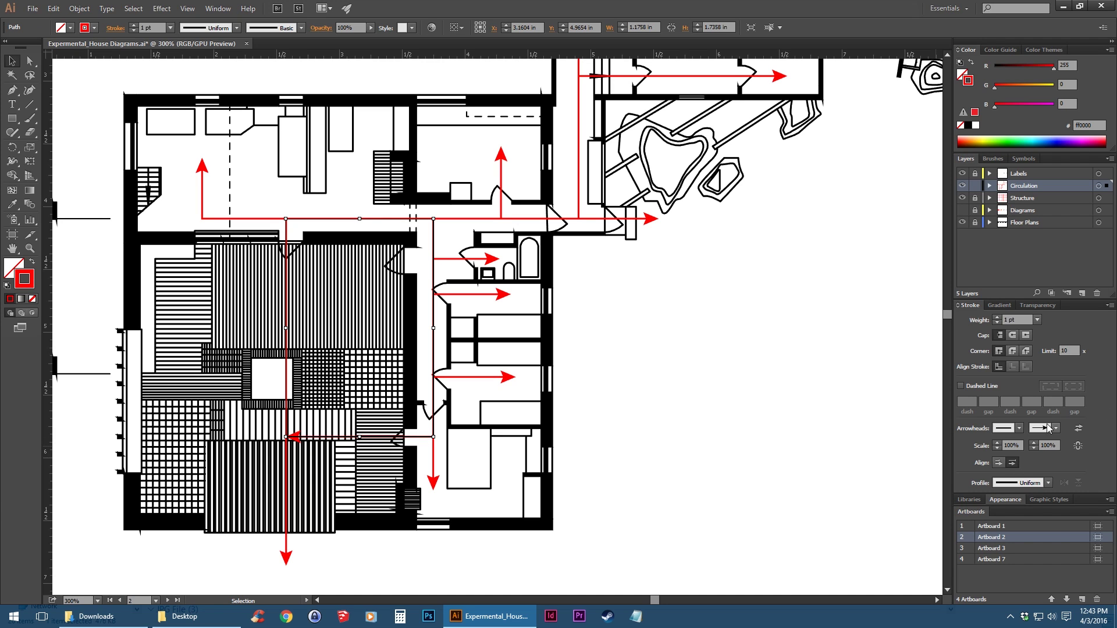
left_click(1019, 428)
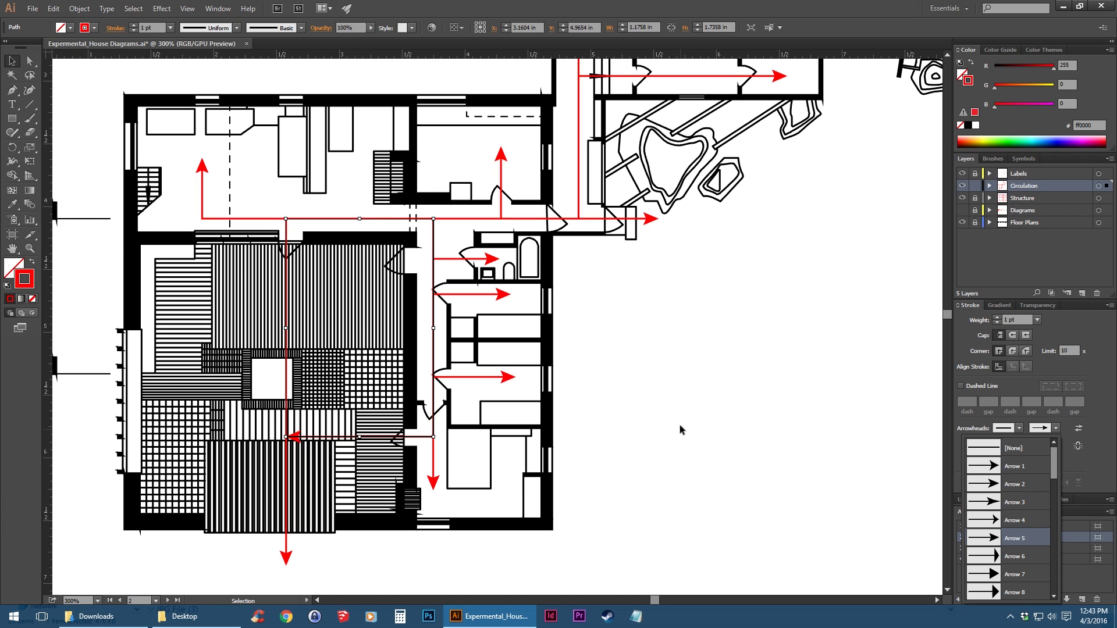
left_click(993, 450)
left_click(633, 443)
Step: Select everything on the Circulation layer, recolor the strokes to orange ff7900, and deselect
left_click_drag(588, 263, 624, 330)
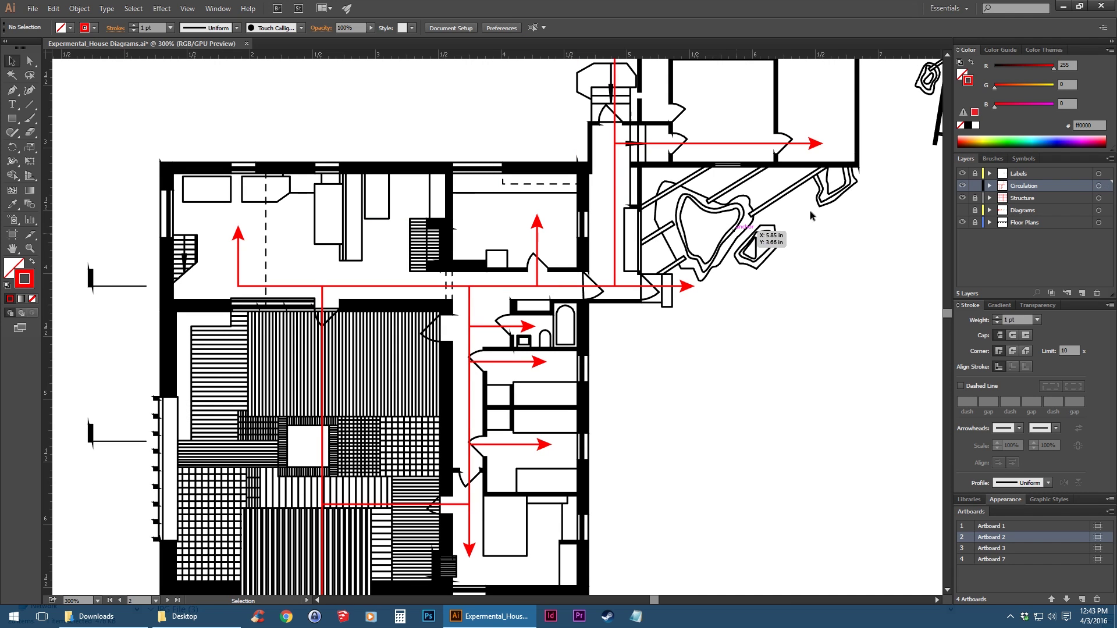
left_click(1099, 188)
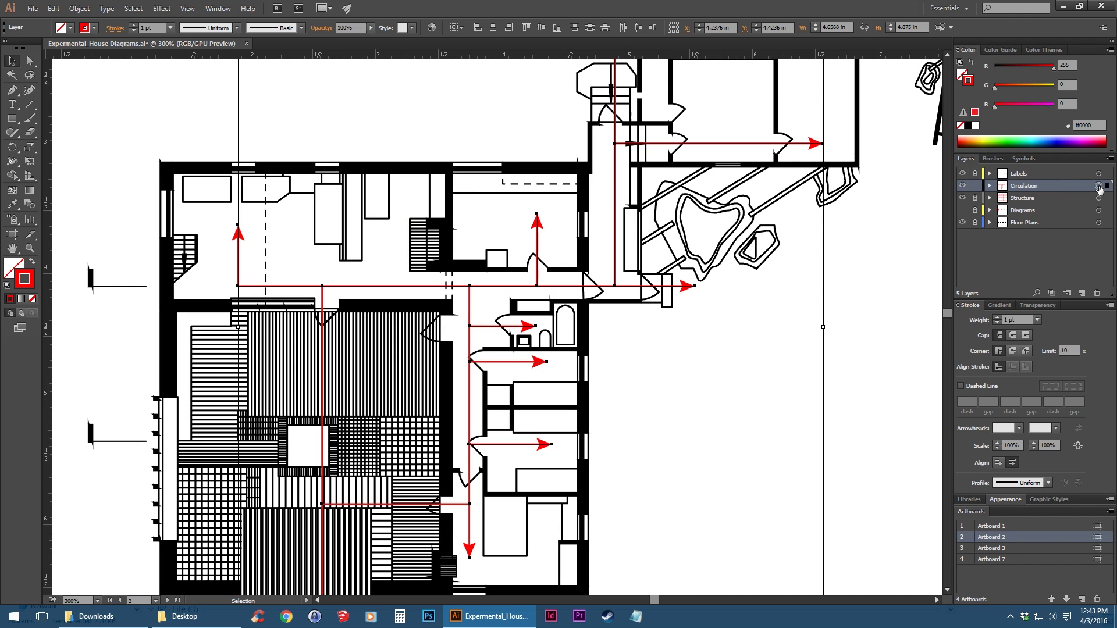
double_click(968, 80)
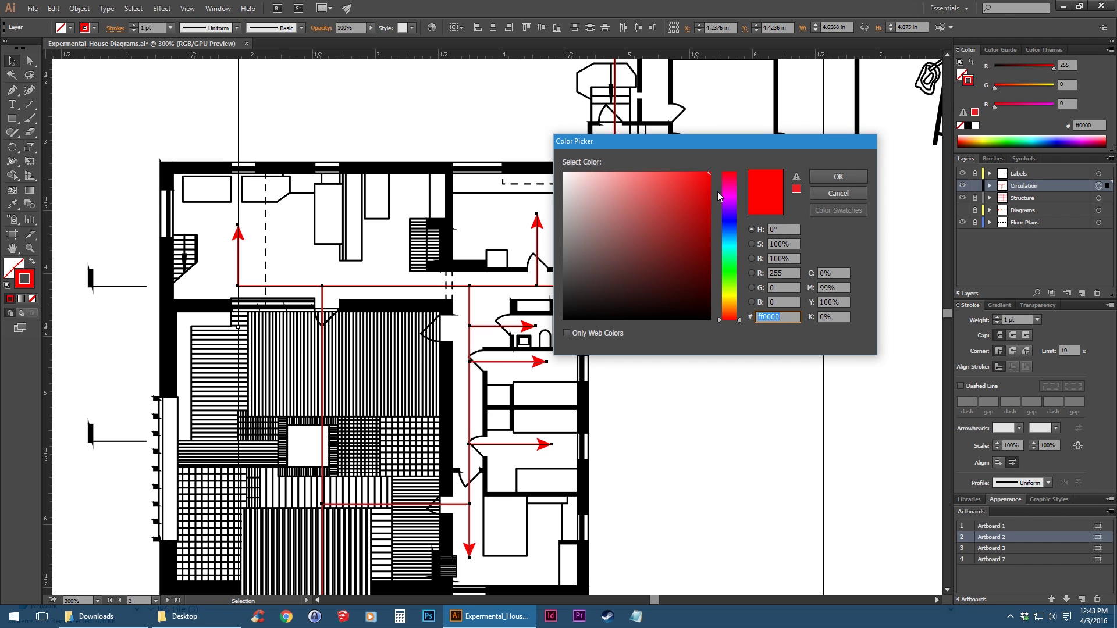
mouse_move(734, 313)
left_mouse_down()
mouse_move(736, 304)
mouse_move(736, 313)
left_mouse_up()
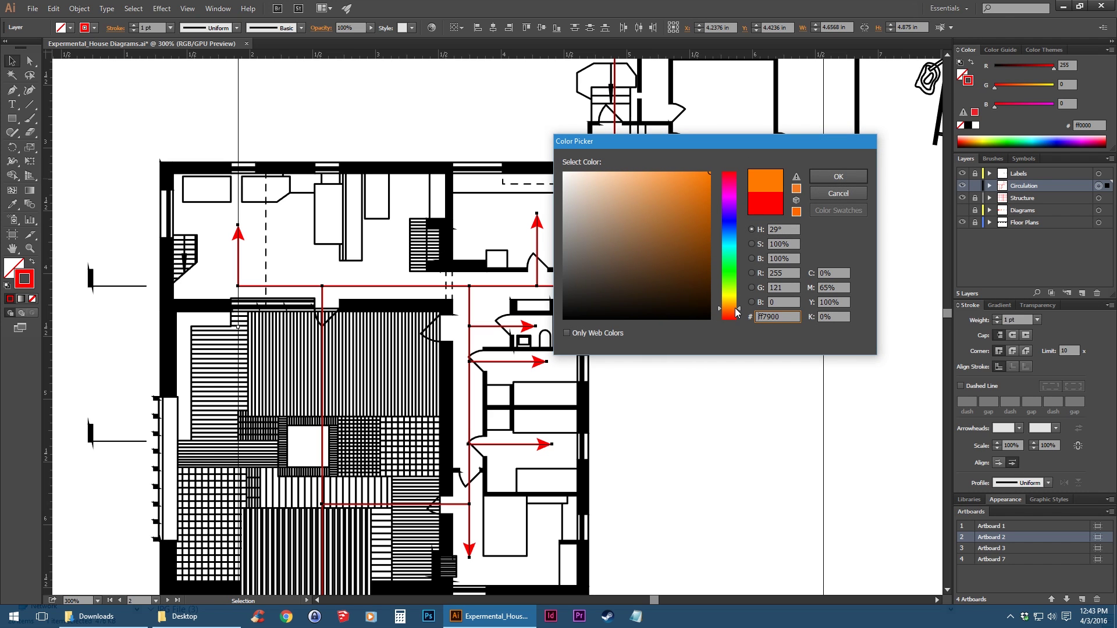
left_click(838, 176)
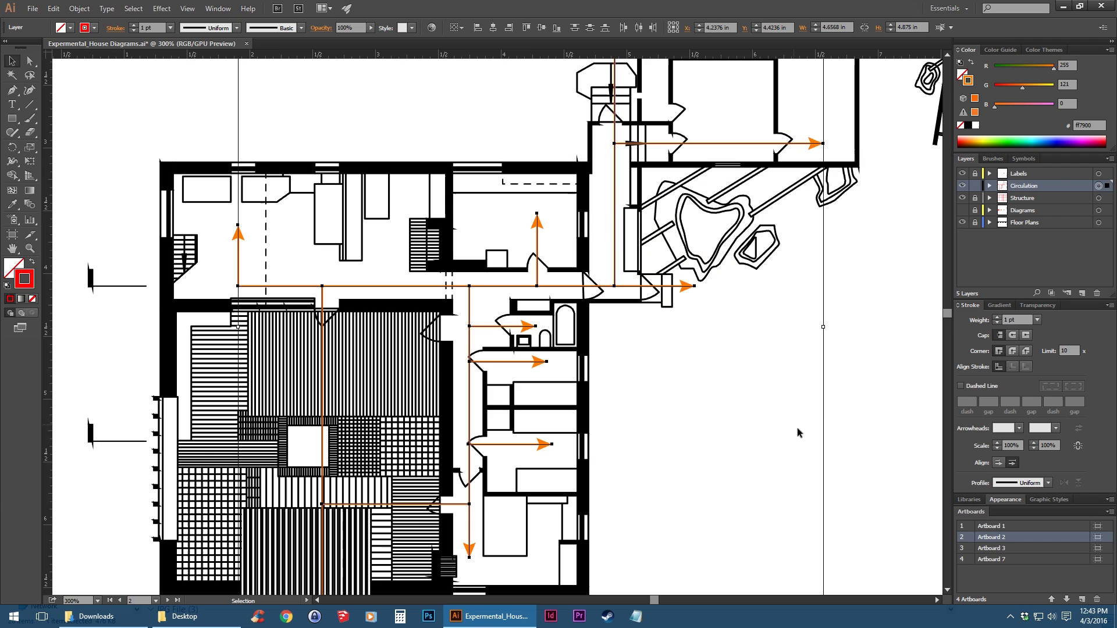
left_click(844, 406)
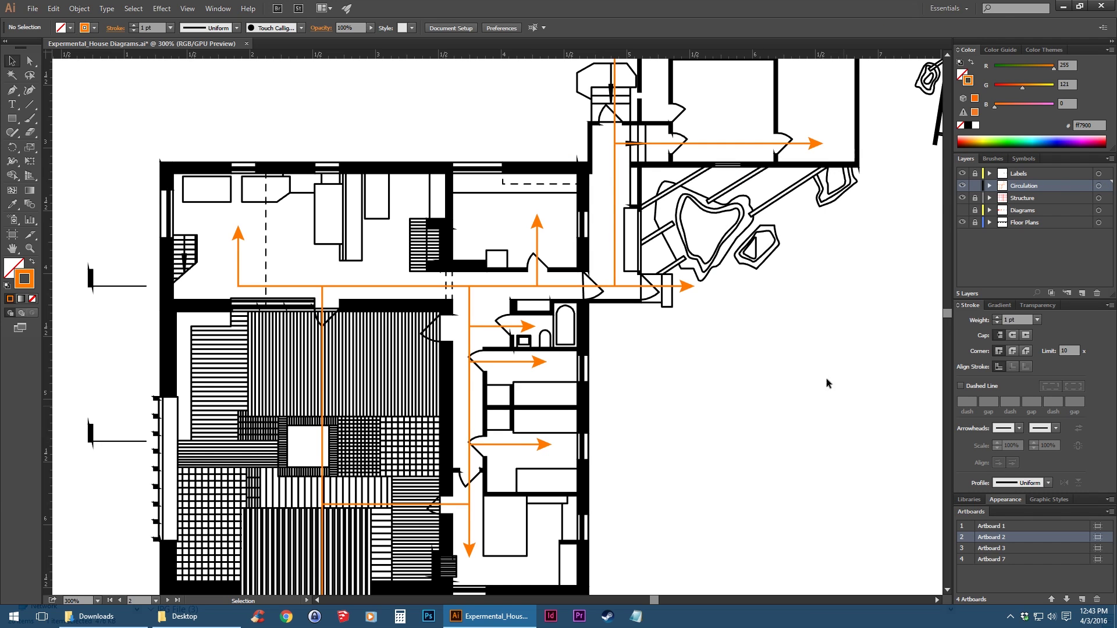
Step: Set the stroke weight of the main circulation path to 3 pt and deselect it
scroll(710, 368, "up", 3)
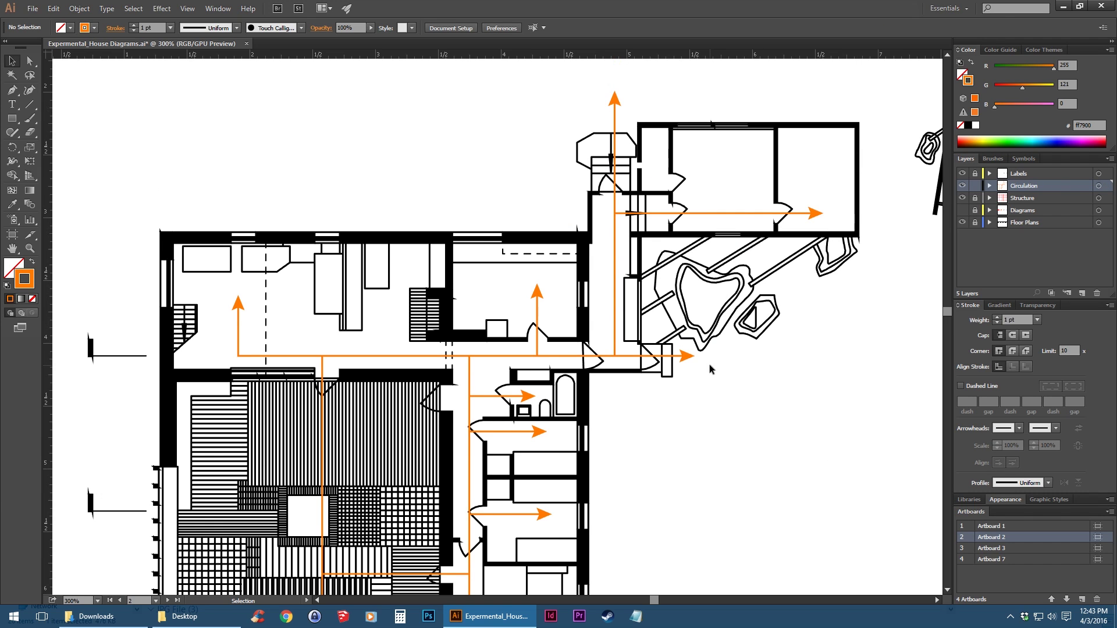
left_click(615, 278)
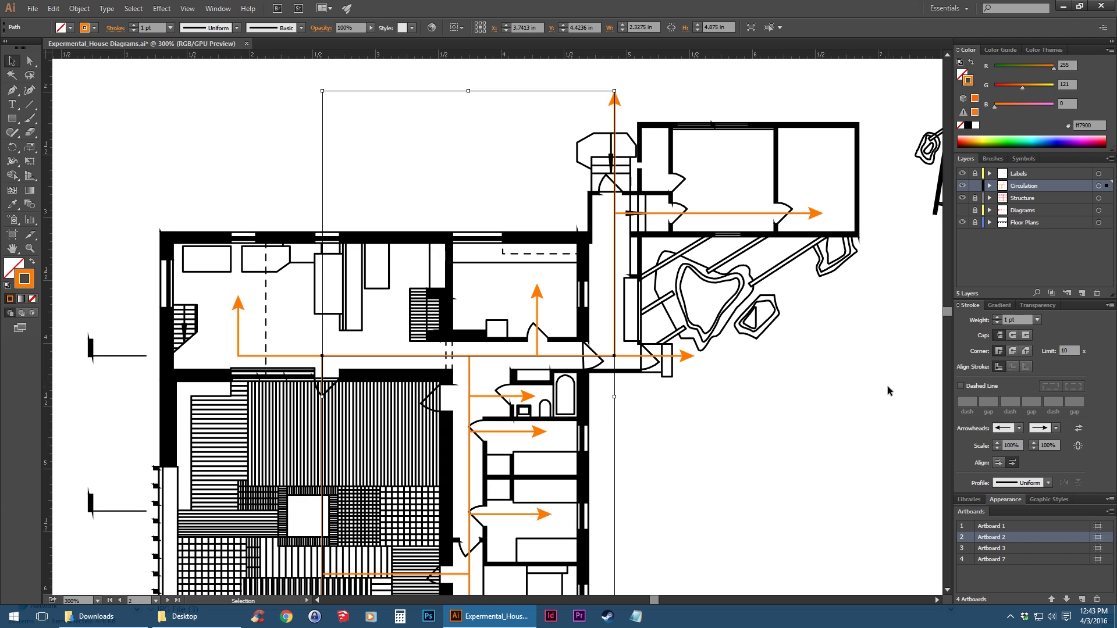
left_click(997, 317)
left_click(998, 317)
left_click(997, 317)
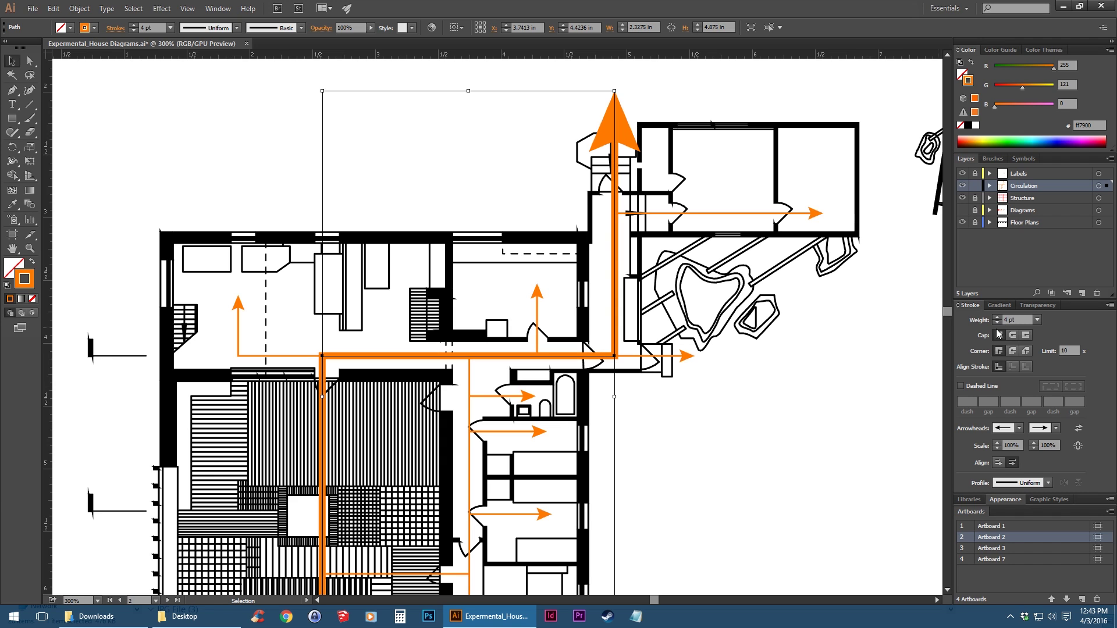
left_click(996, 323)
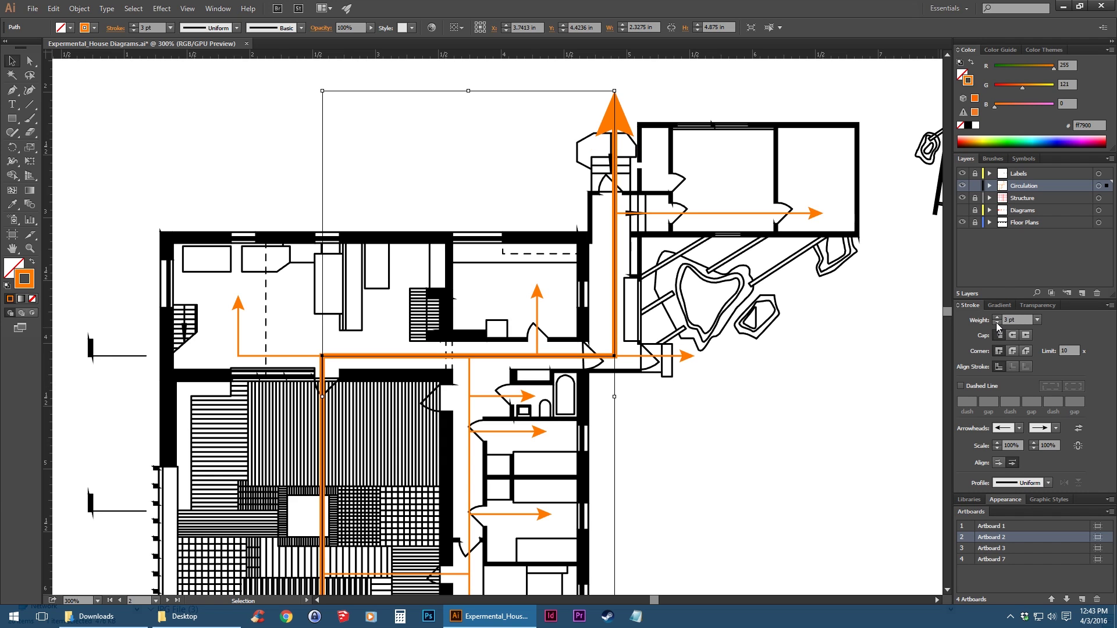
left_click(764, 438)
Step: Set a 2 pt stroke weight on the bedroom hall path and on the path to the stair side of the long room
scroll(512, 364, "down", 3)
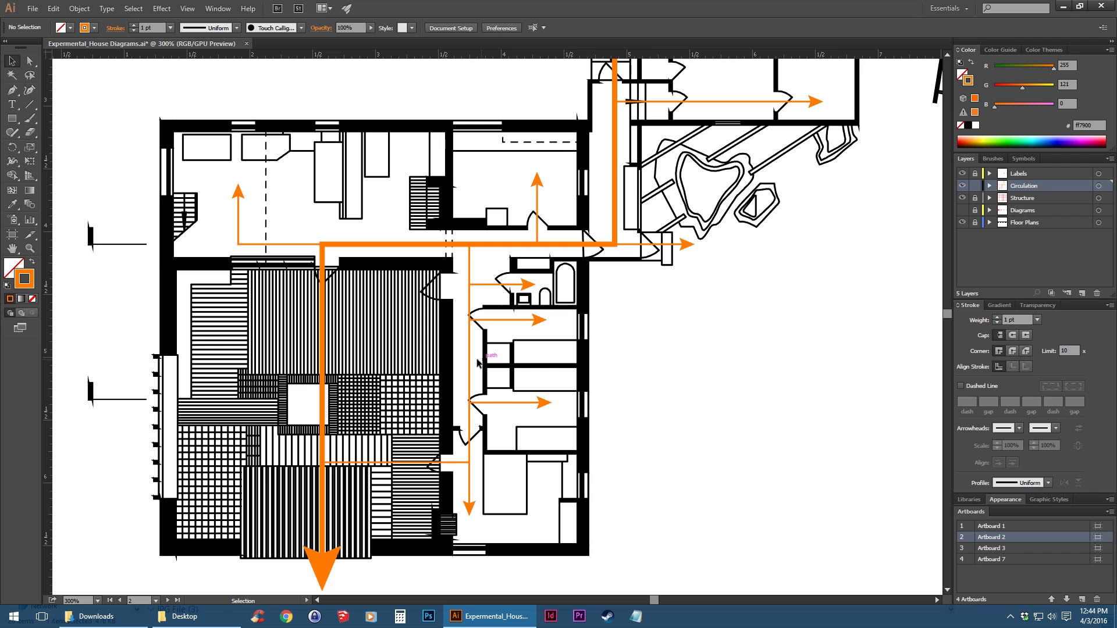
left_click(476, 362)
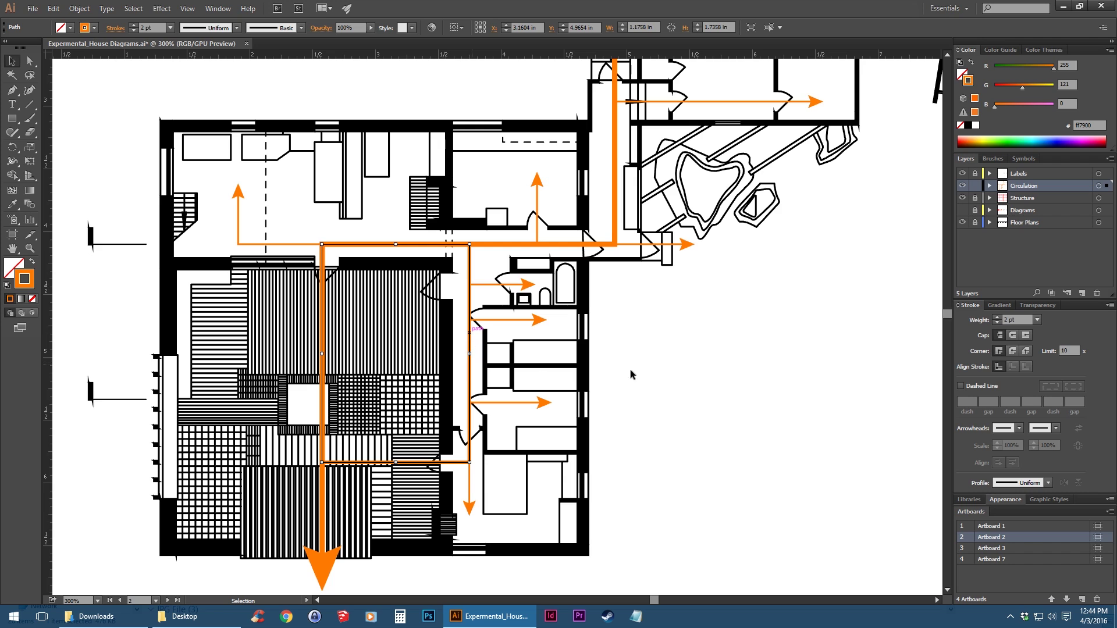
left_click(491, 333)
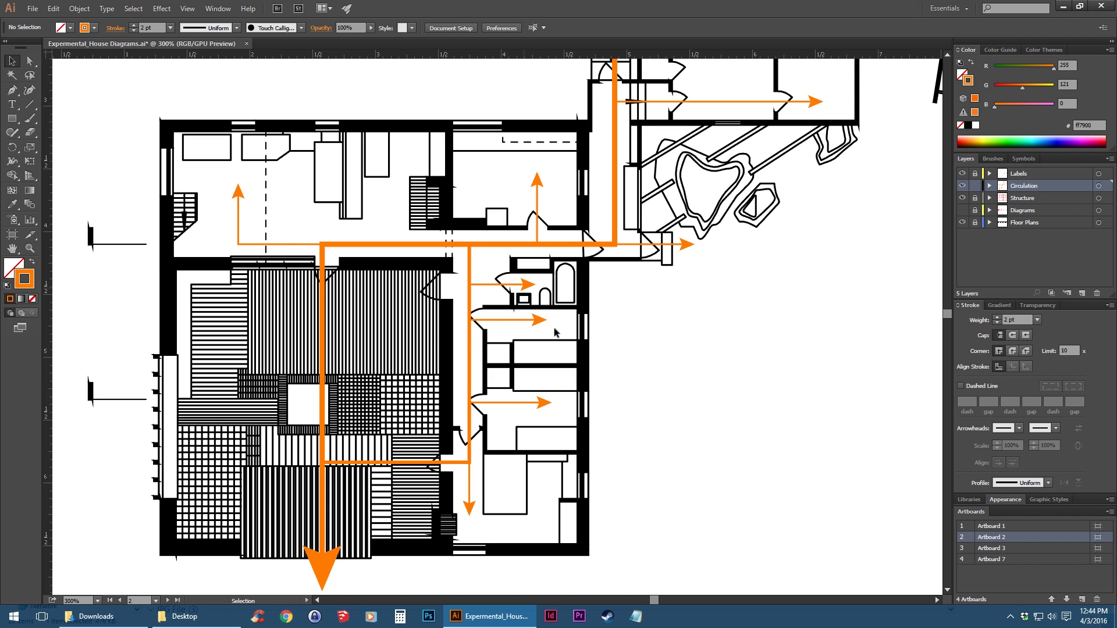
left_click(261, 243)
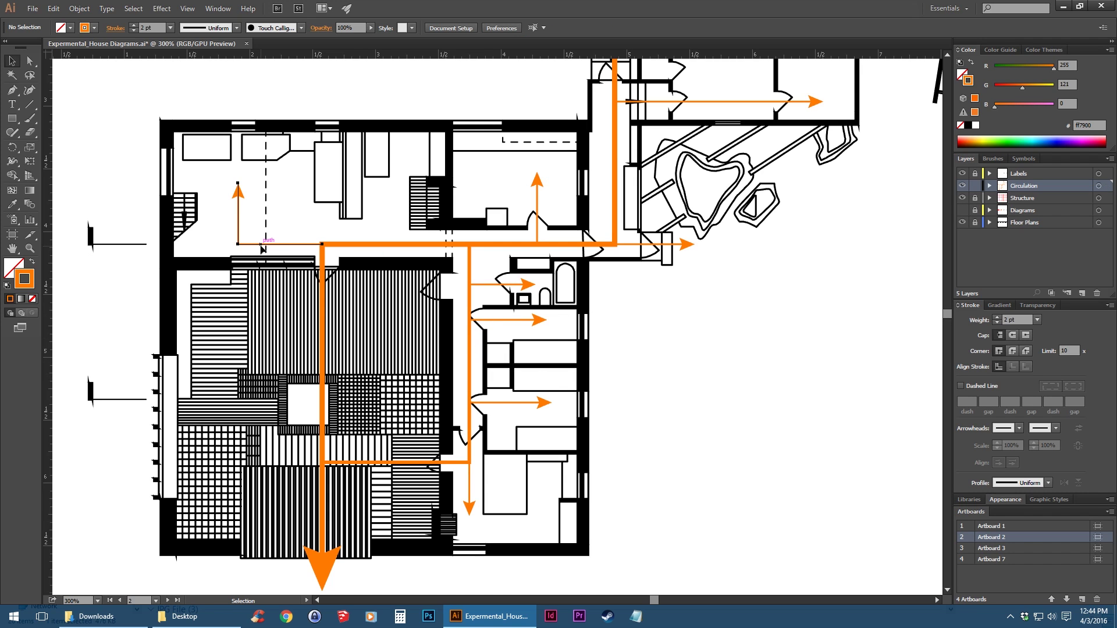
left_click(997, 318)
left_click(794, 347)
Step: Try a 3 pt stroke weight on the arrow line going out through the corridor's side door
scroll(791, 346, "up", 2)
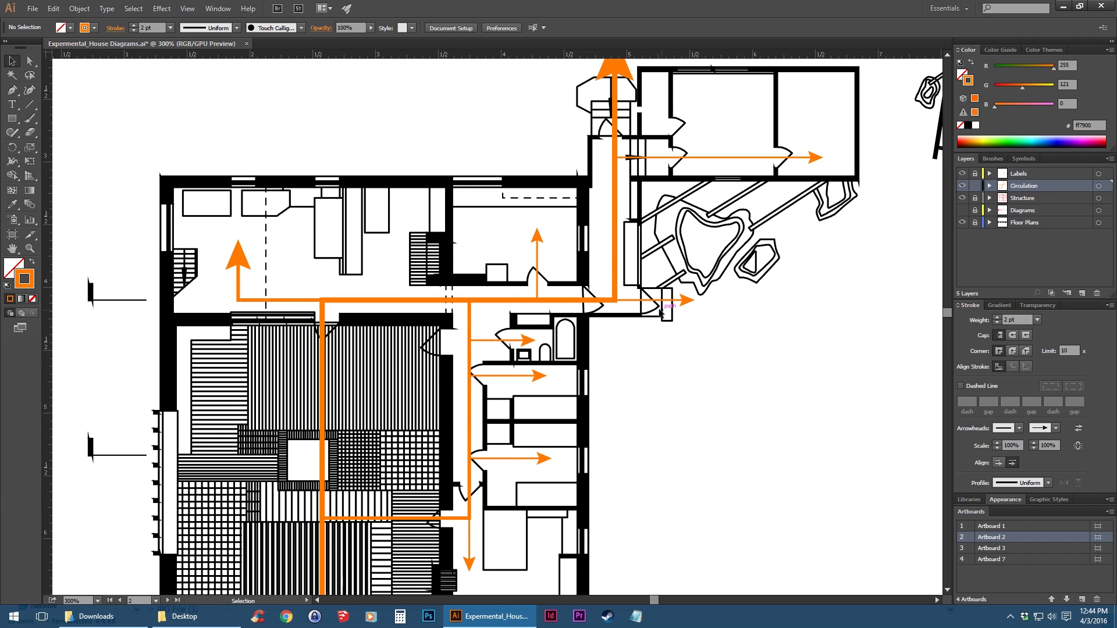
left_click(661, 301)
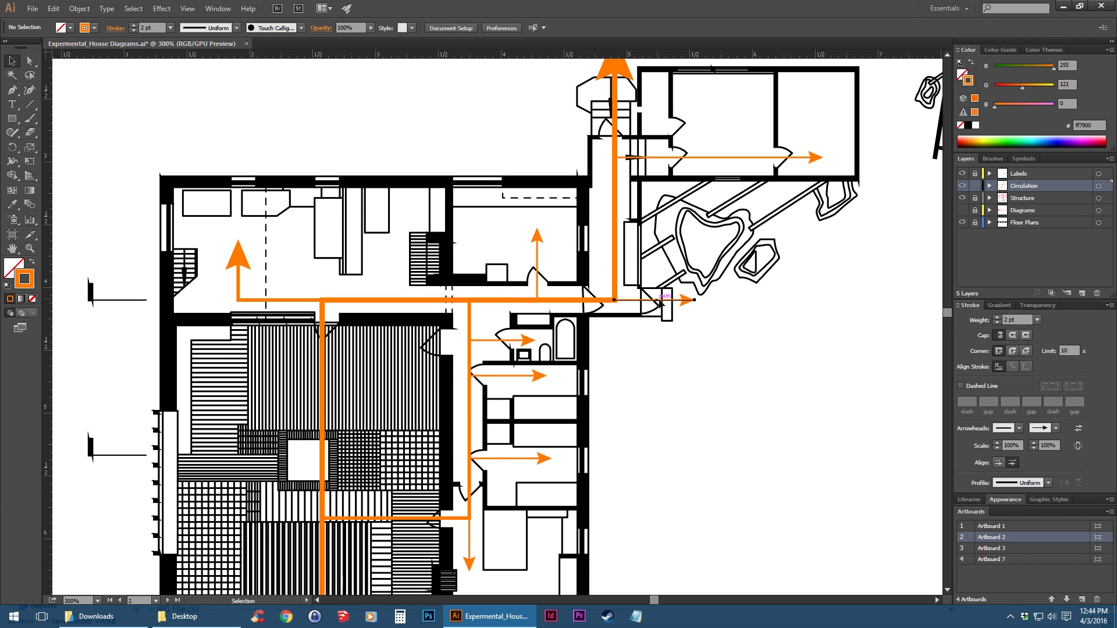
left_click(997, 317)
left_click(996, 318)
left_click(743, 407)
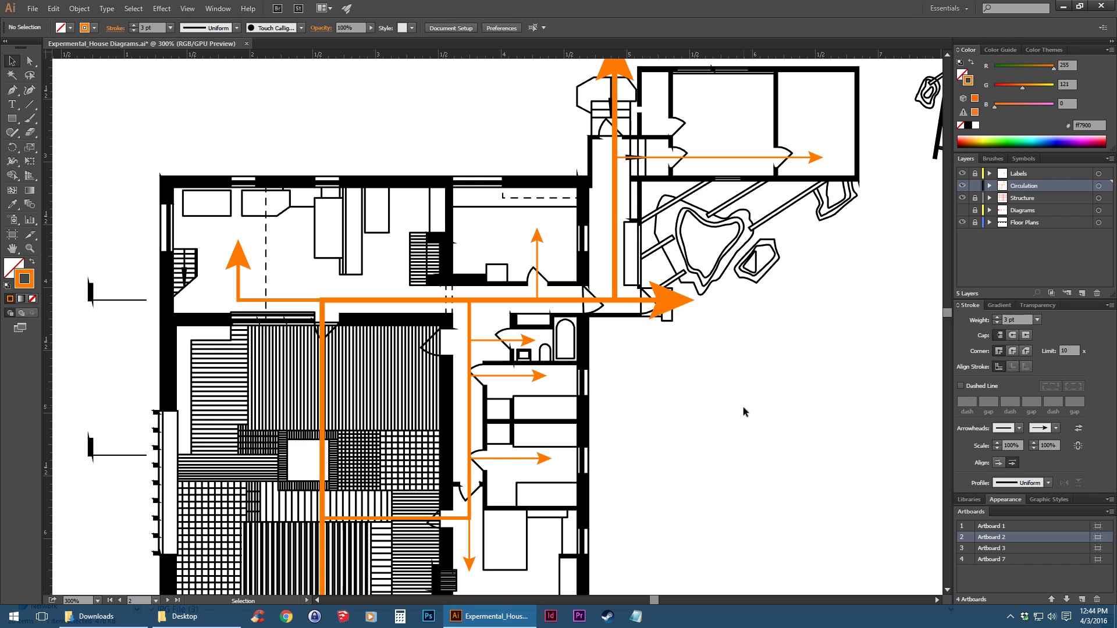
Step: Set the stroke weight of the side door's arrow line to 2 pt and review the whole circulation diagram
left_click(647, 301)
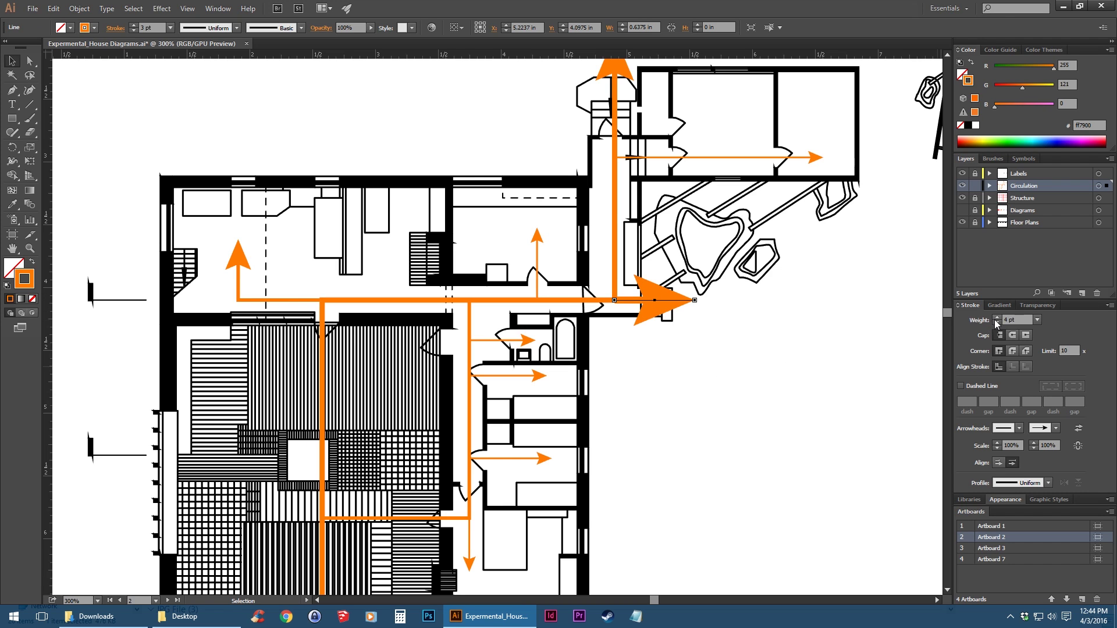
left_click(996, 323)
left_click(689, 291)
scroll(691, 284, "up", 2)
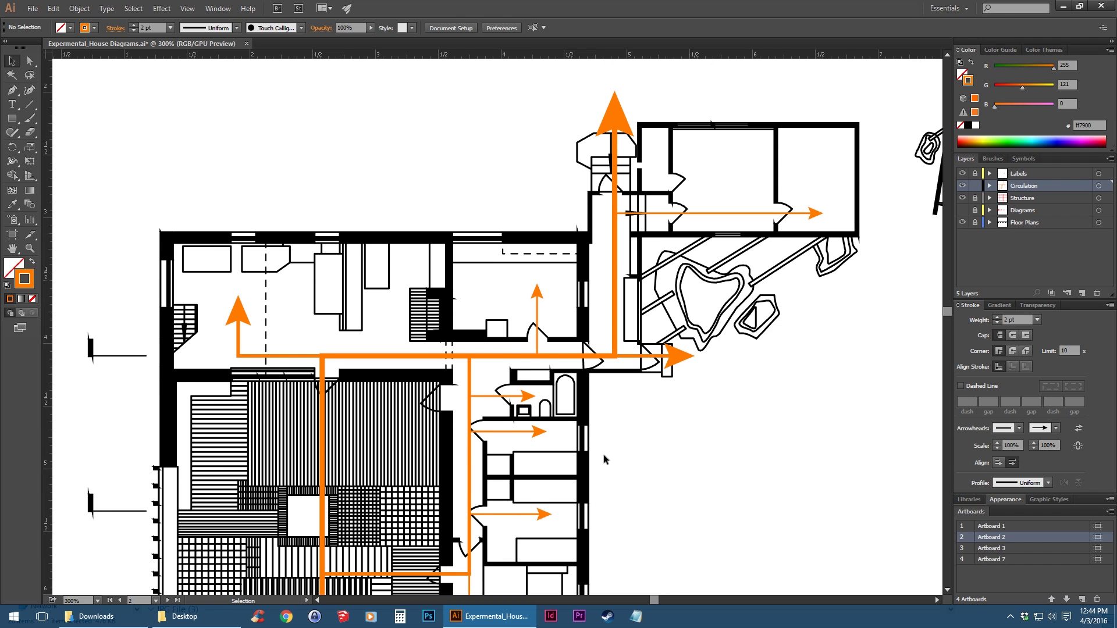
scroll(602, 455, "down", 5)
scroll(590, 365, "down", 2)
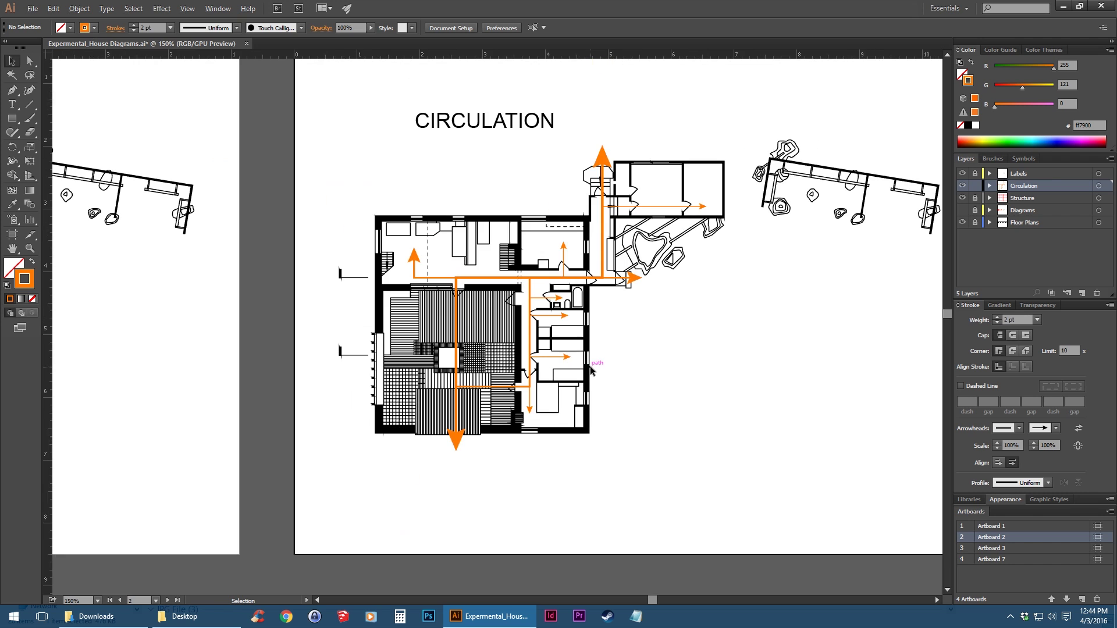
Step: Recolor the main circulation path's stroke to red-orange ff3600 and deselect it
scroll(590, 365, "up", 2)
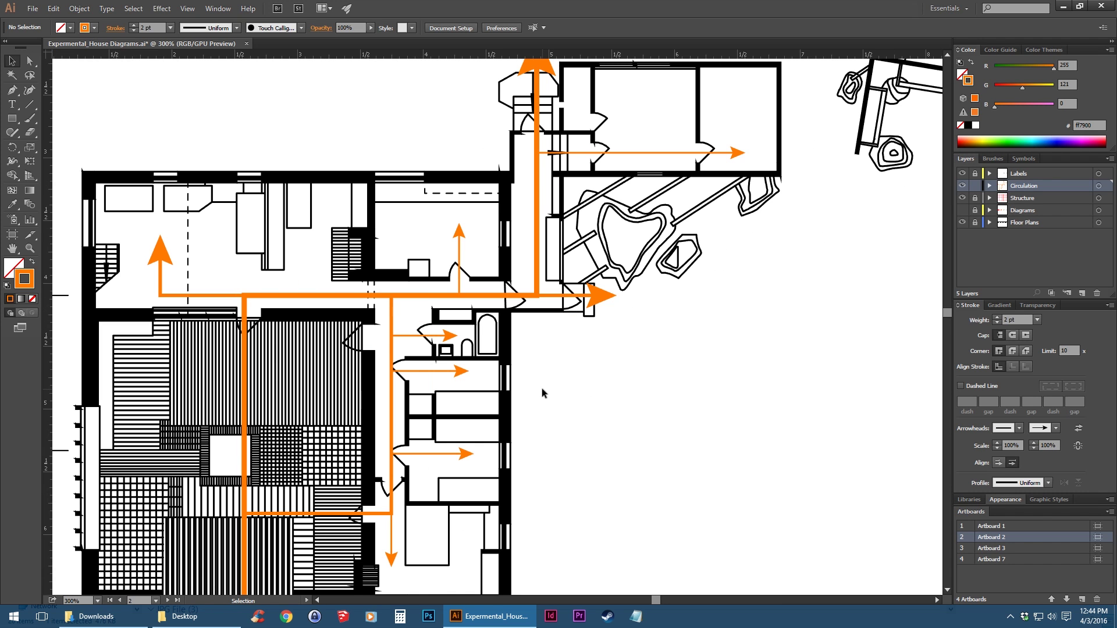
left_click(537, 204)
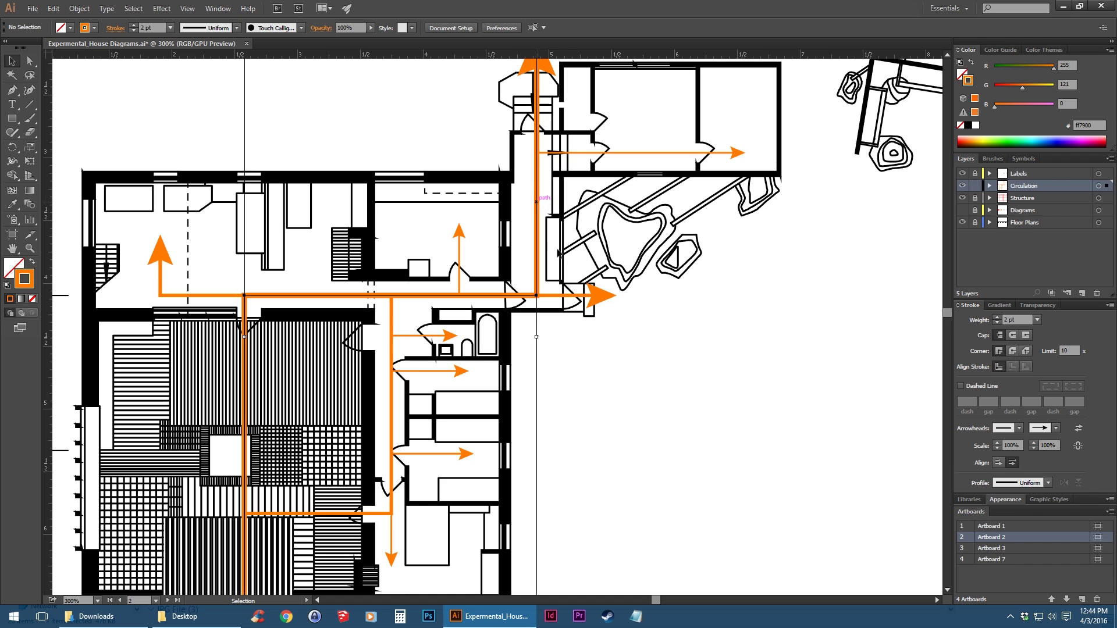
double_click(966, 81)
left_click(729, 314)
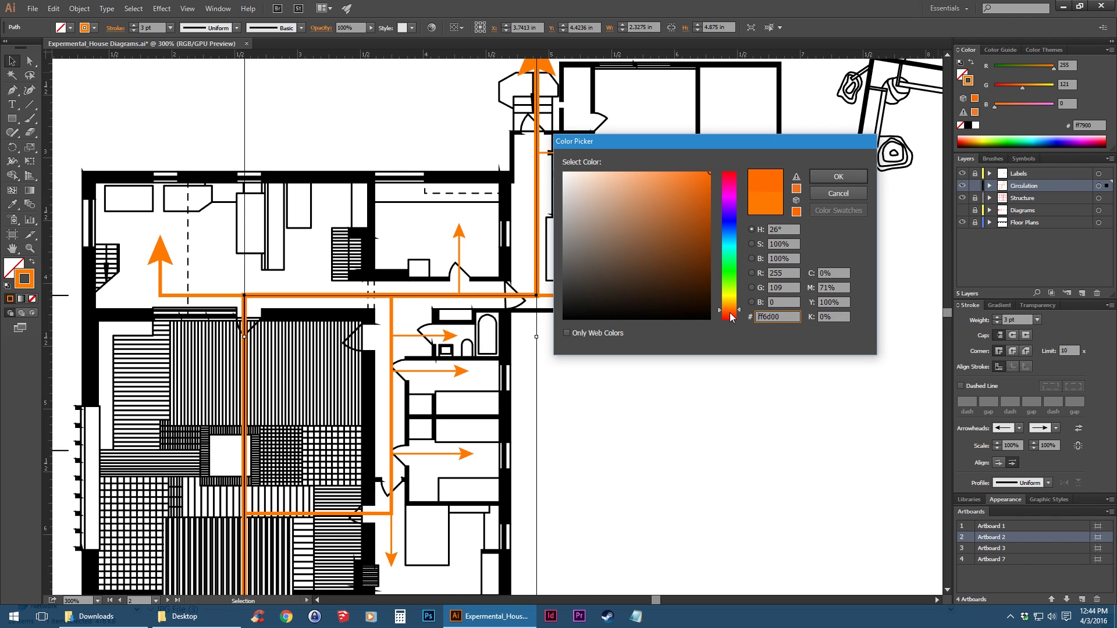
left_click(836, 180)
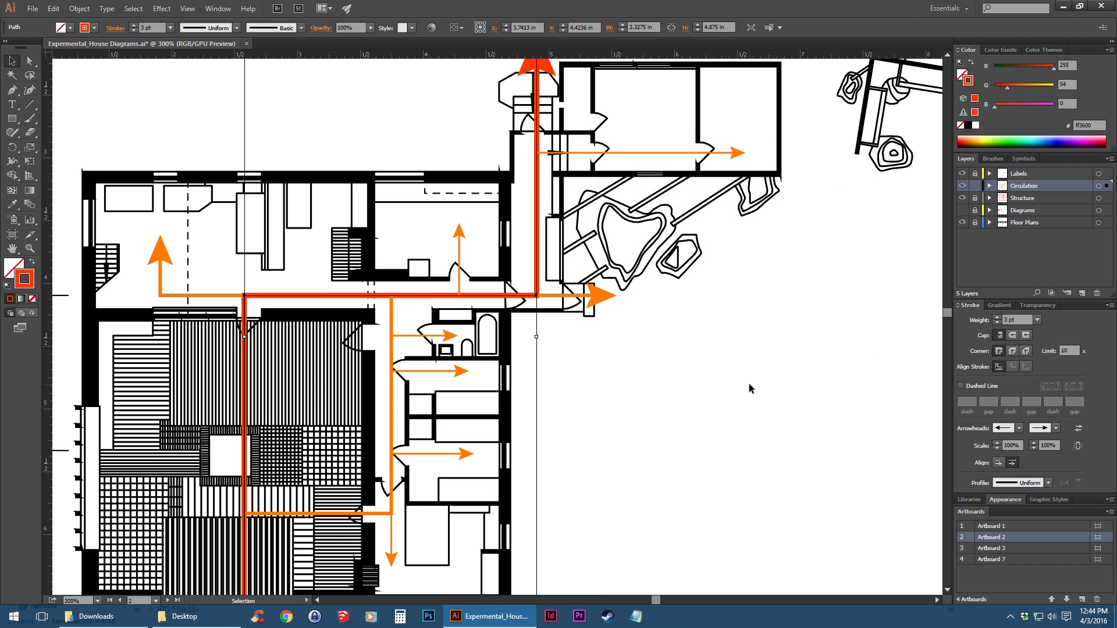
left_click(733, 367)
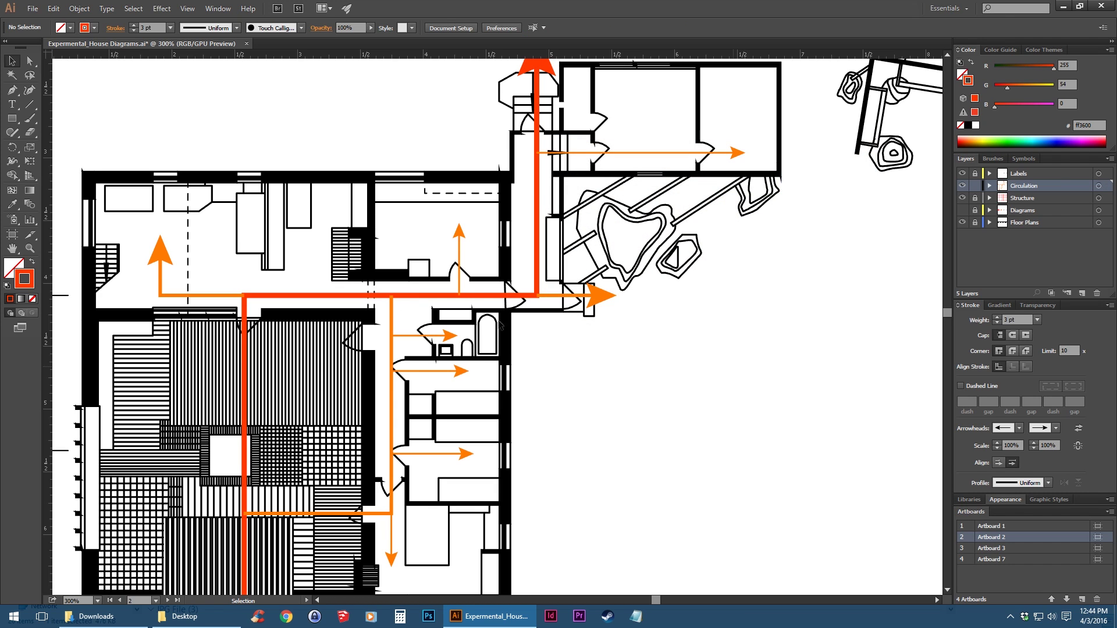
Step: Recolor the strokes of the four small arrows into the bathroom and bedrooms to yellow ffec00 and deselect them
scroll(471, 447, "down", 1)
left_click_drag(480, 479, 424, 288)
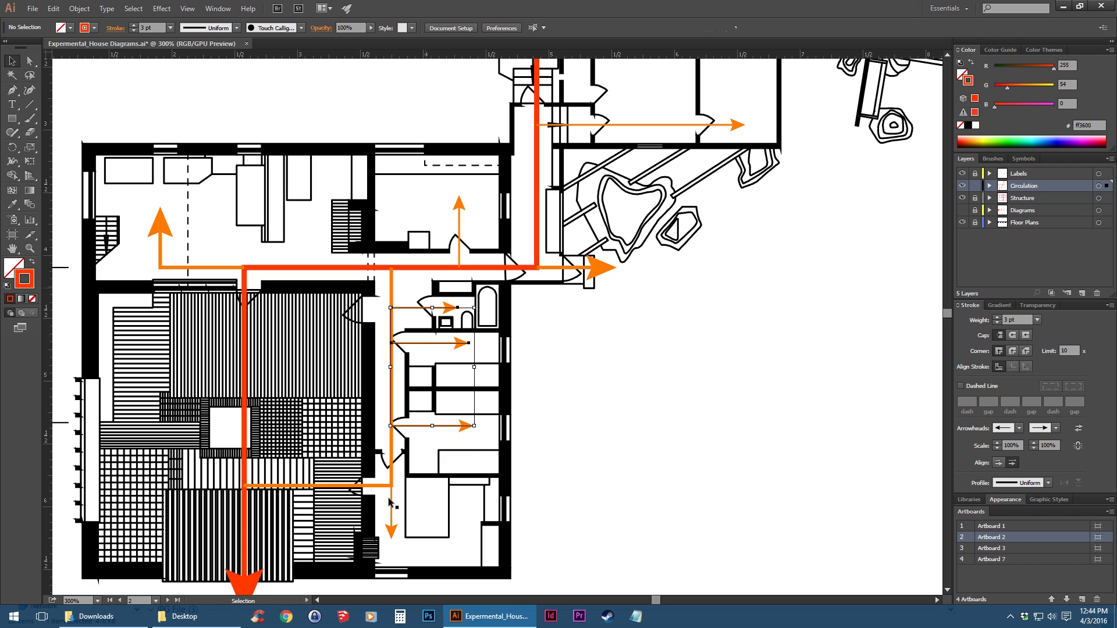
left_click(391, 515, "shift")
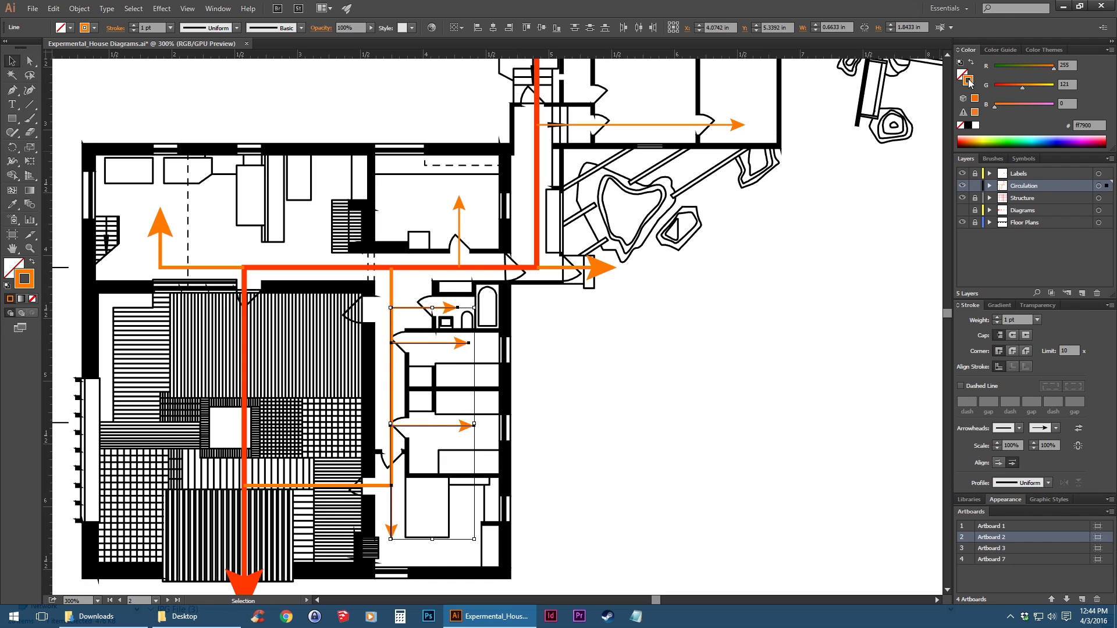
left_click_drag(706, 176, 713, 171)
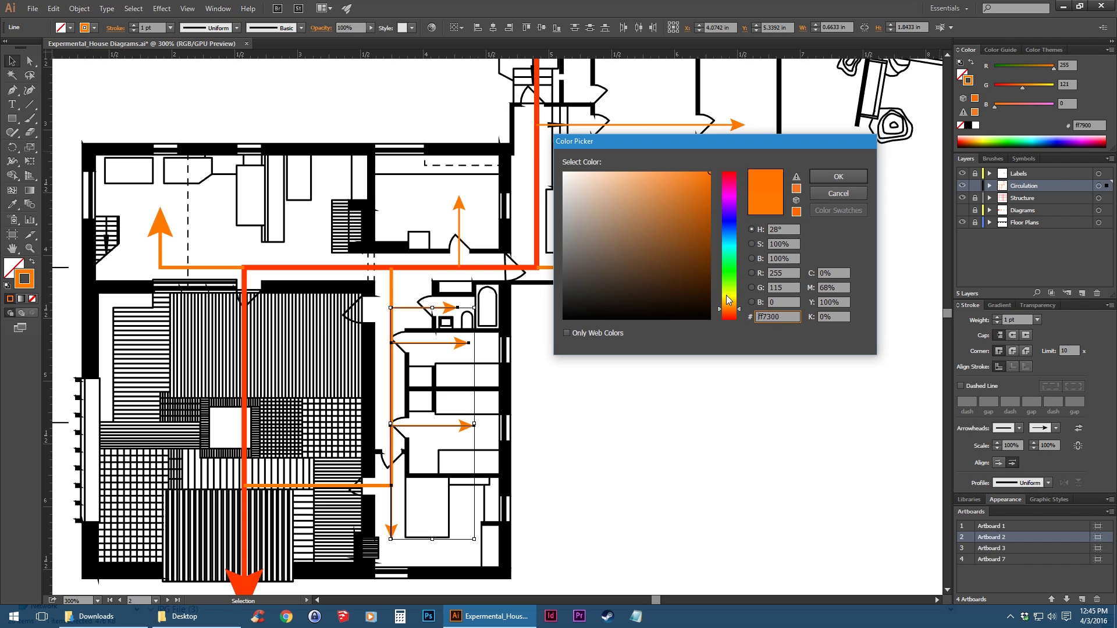
left_click_drag(727, 296, 733, 301)
left_click(838, 177)
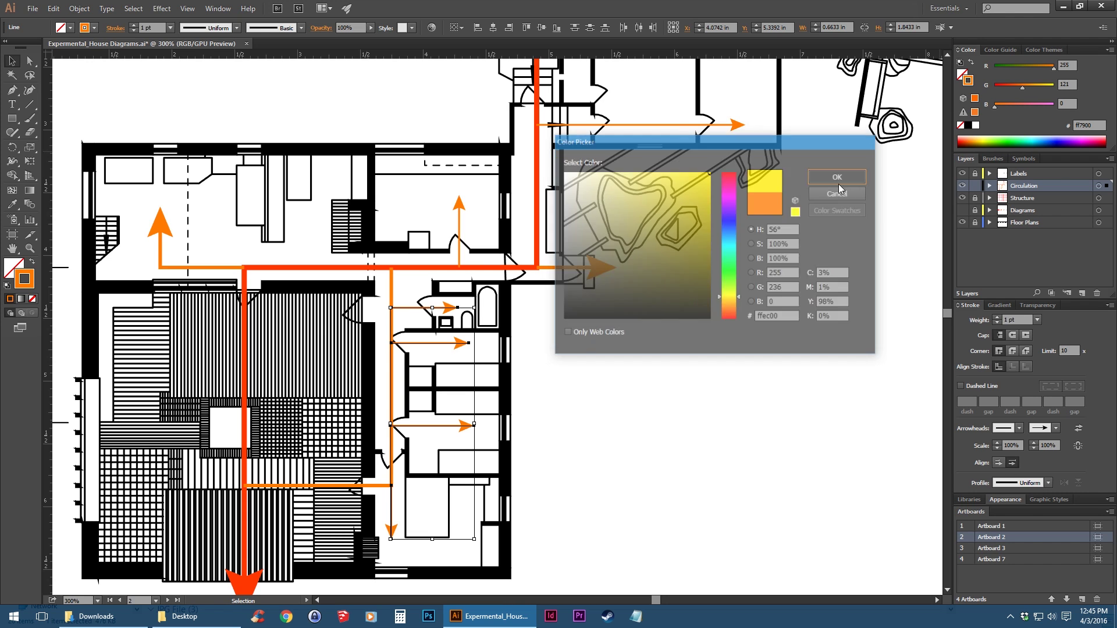
left_click(640, 445)
Step: With the Pen tool, start a blue 2 pt path in the empty area beside the plan, dipping and rising over about 3.3 in
scroll(640, 445, "left", 3)
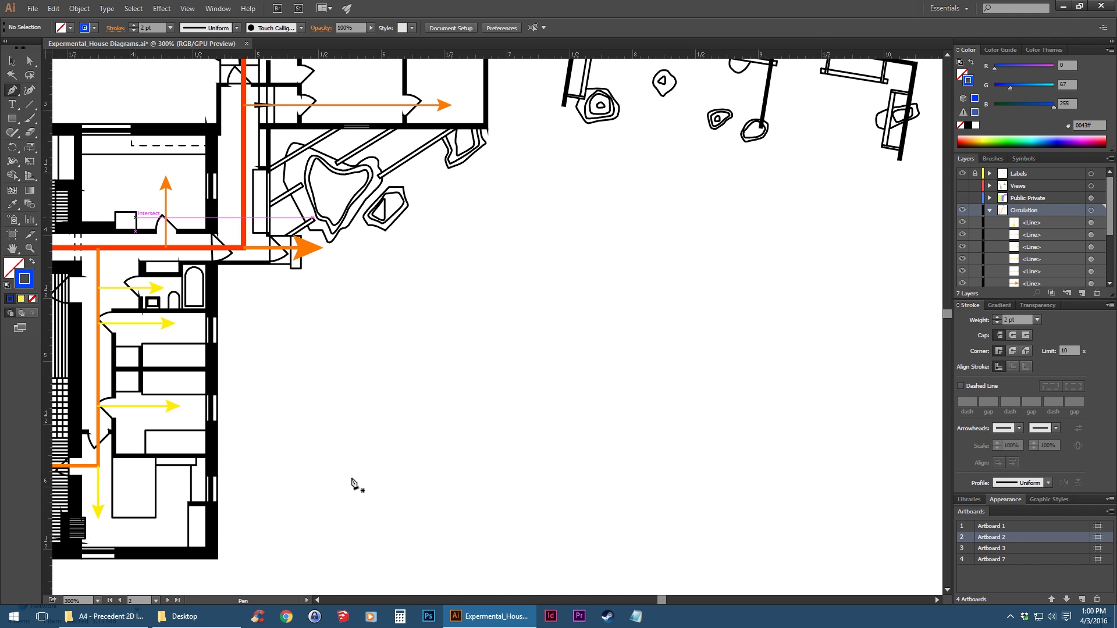
left_click(345, 323)
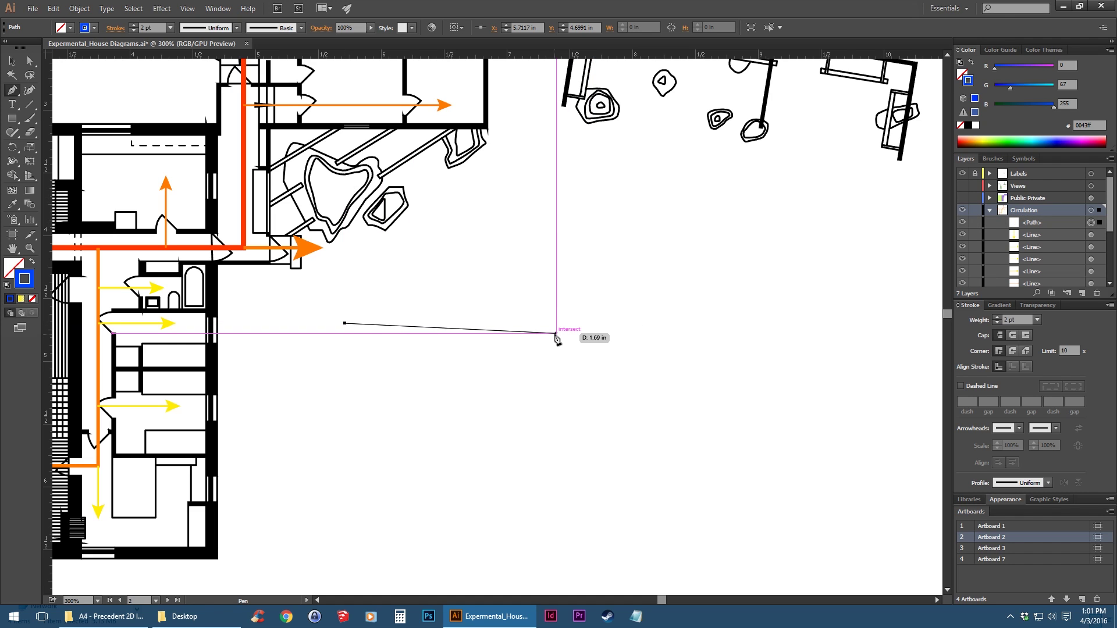
left_click(528, 403)
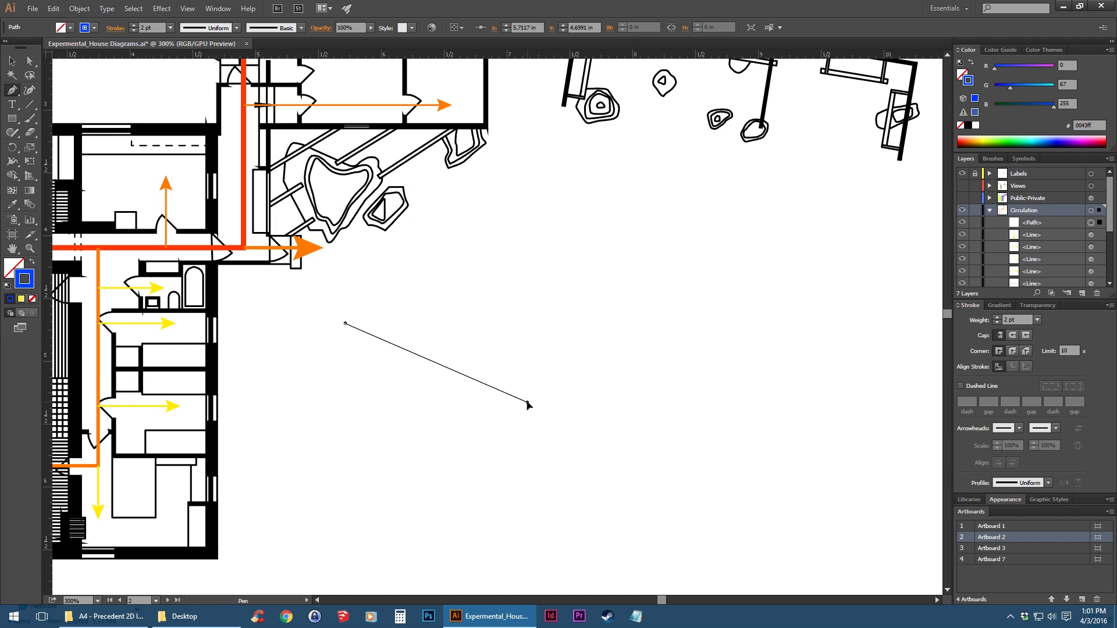
left_click_drag(528, 407, 593, 329)
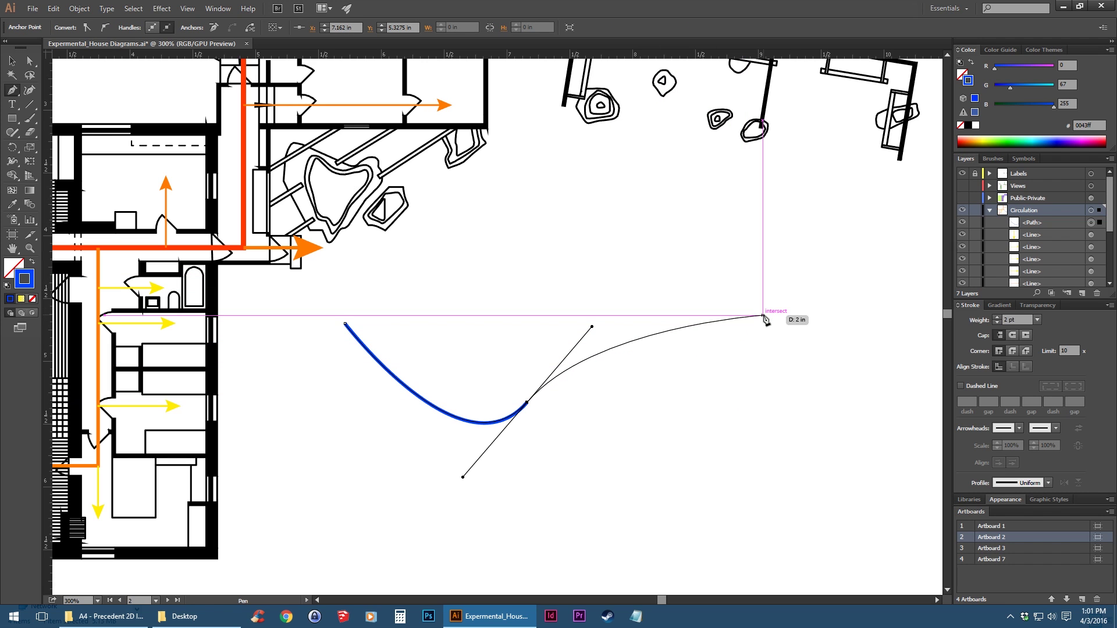
left_click(762, 317)
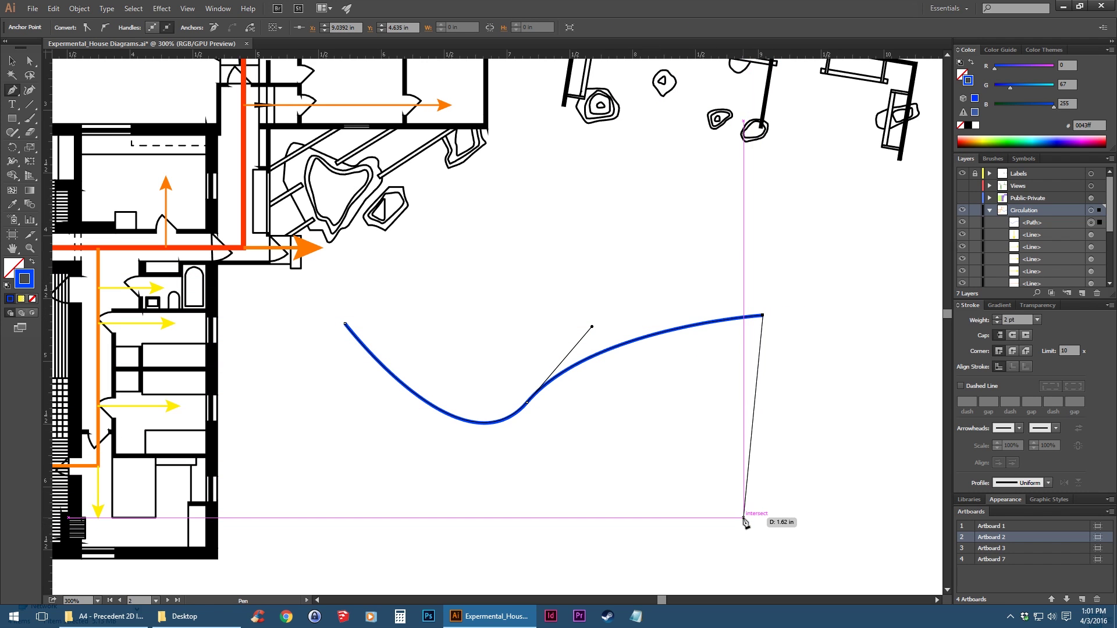
Step: Undo a misplaced curve, and extend the blue path with a long loop crossing back over itself and a narrow upward hump
left_click_drag(744, 518, 327, 509)
key("ctrl+z")
left_click_drag(692, 301, 482, 393)
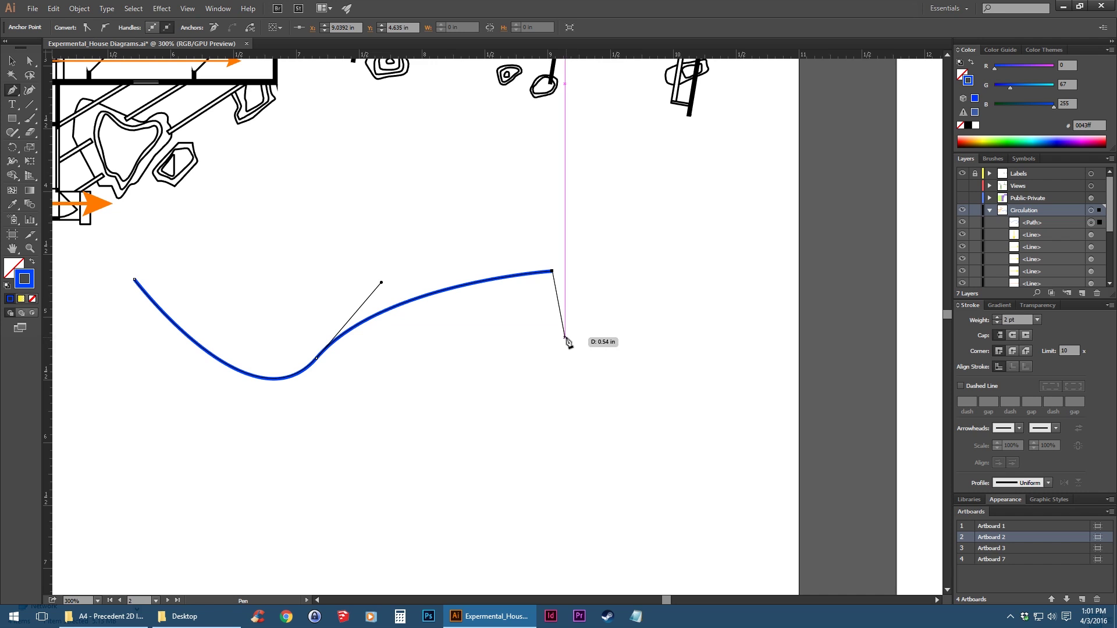
left_click_drag(565, 337, 292, 431)
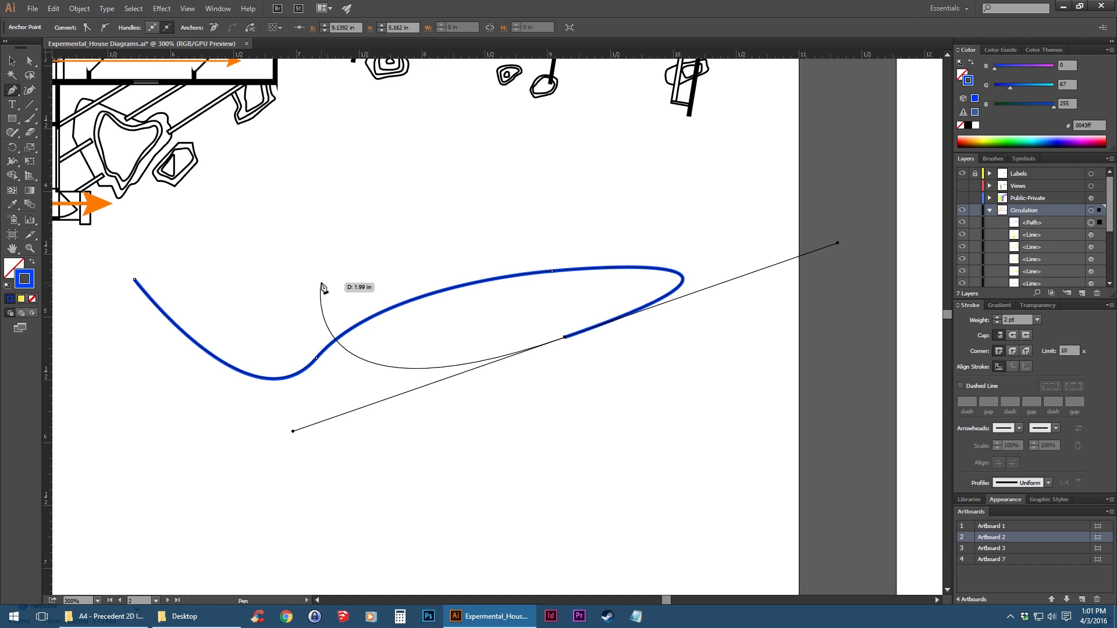
left_click(330, 313)
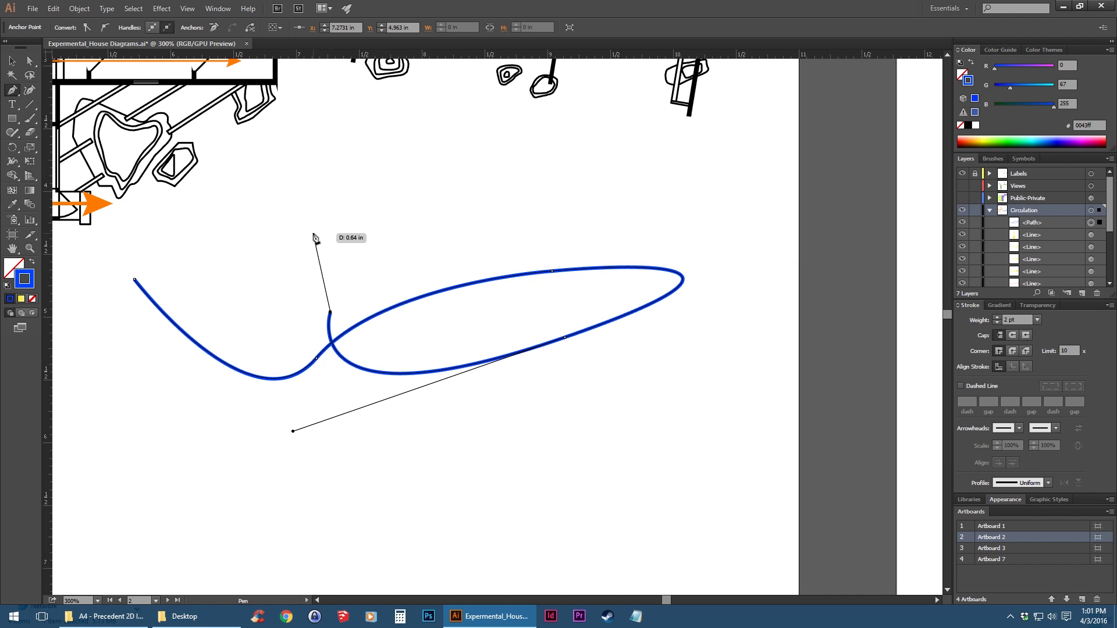
left_click_drag(252, 309, 145, 509)
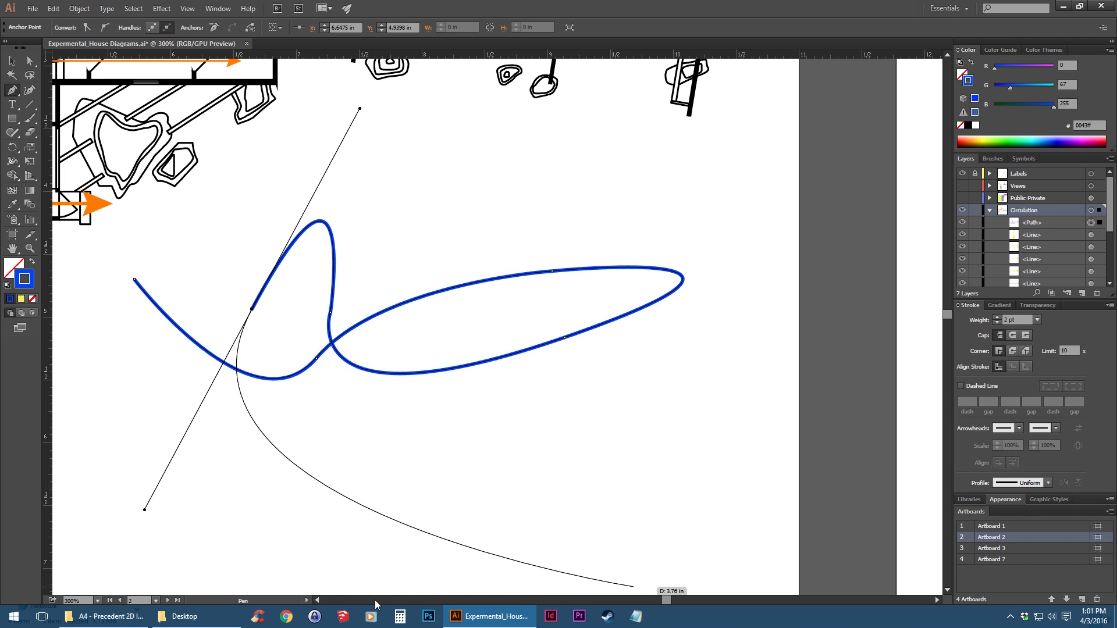
Step: Remove the last anchor's outgoing handle and add straight segments about 1.25 in down and 1.4 in across to the blue path
left_click(318, 601)
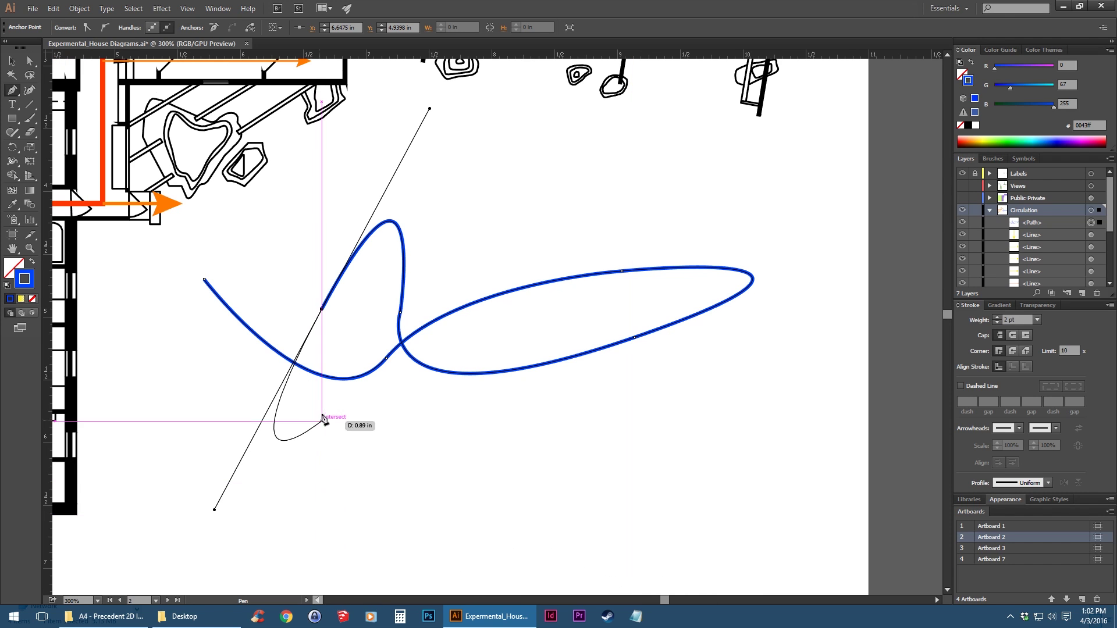
left_click(322, 309)
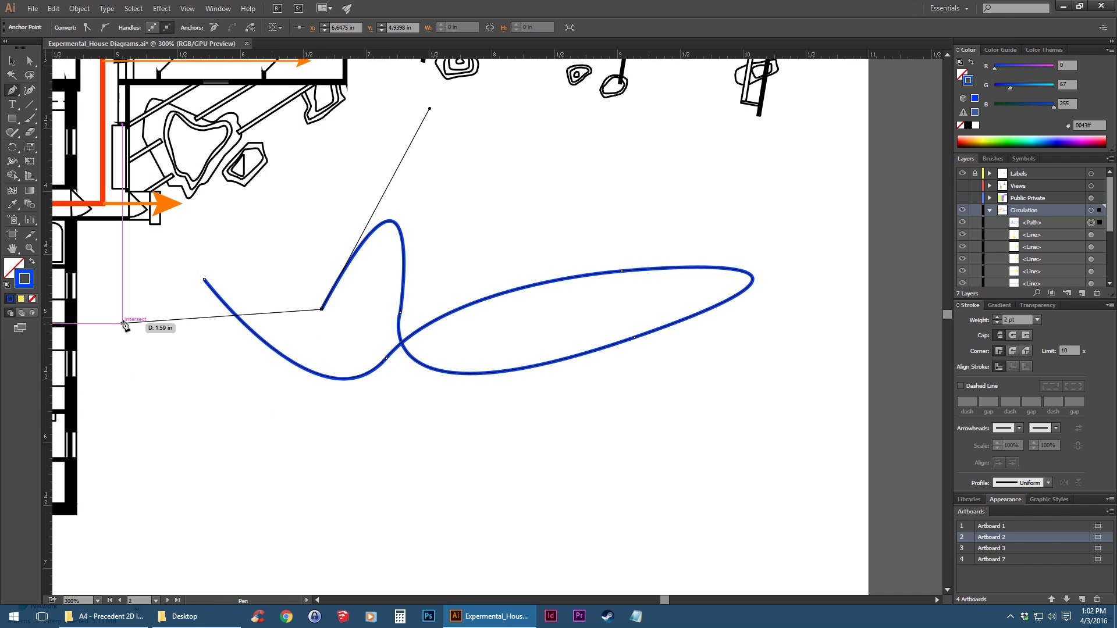
scroll(332, 495, "down", 1)
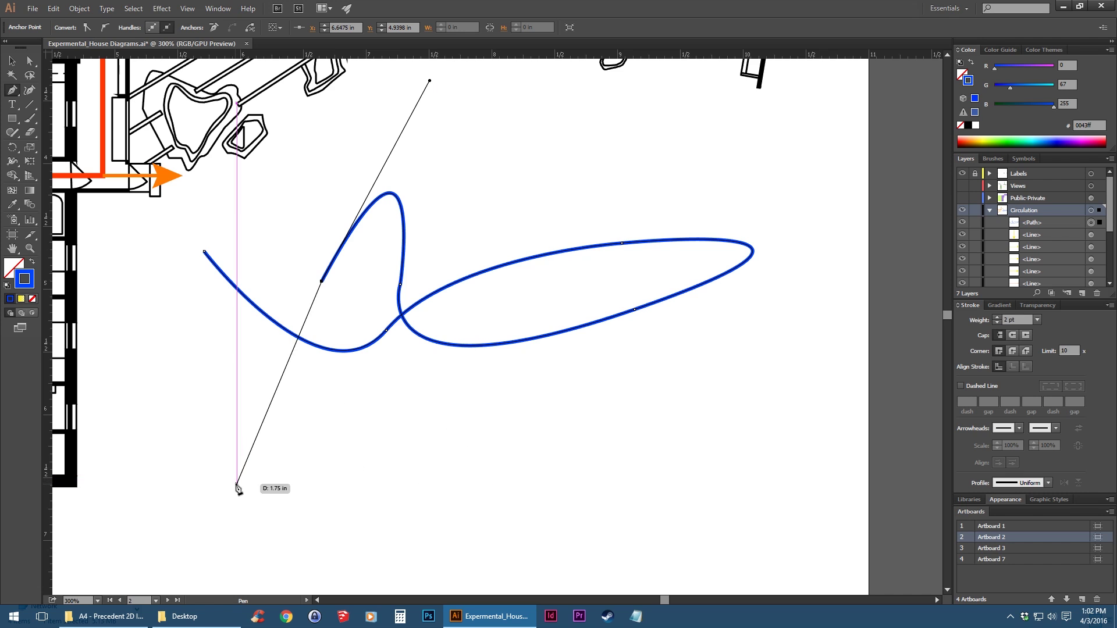
left_click(321, 439)
left_click(500, 440)
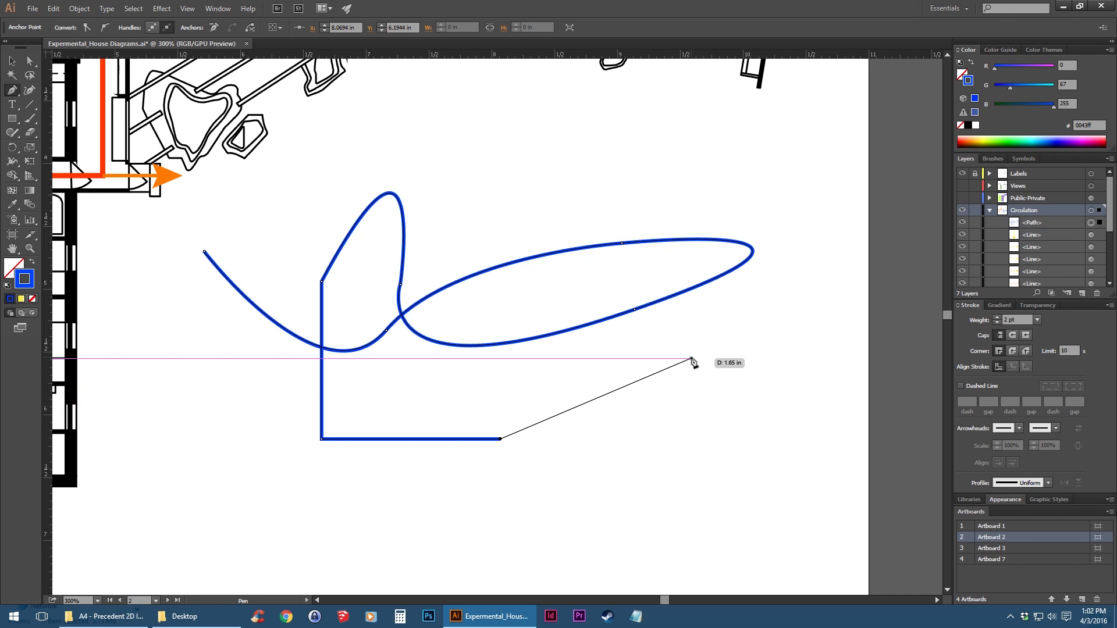
Step: Curve the blue path up around the loop, run a straight line about 4.55 in back across, close it at its start point and deselect
mouse_move(693, 359)
left_mouse_down()
mouse_move(749, 312)
mouse_move(788, 245)
mouse_move(776, 264)
left_mouse_up()
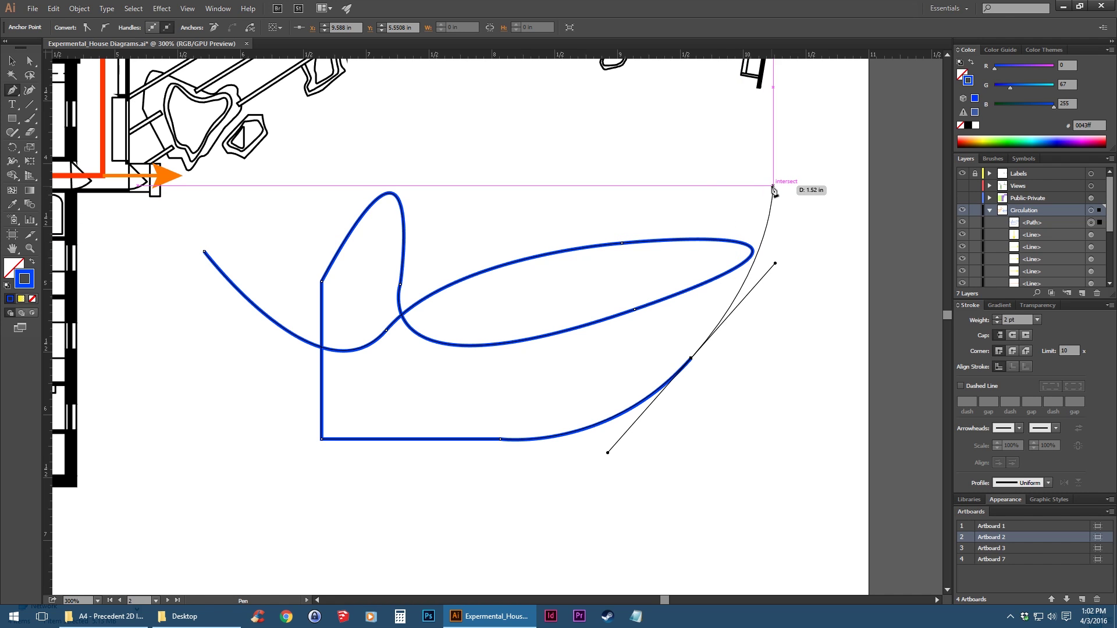
left_click(773, 186)
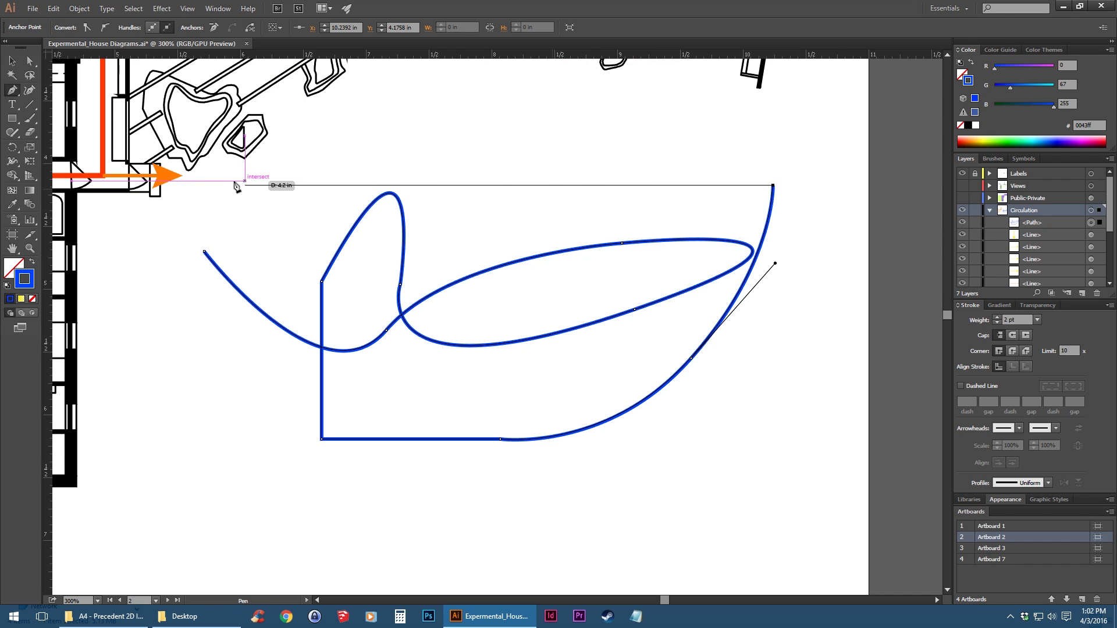
left_click(200, 185)
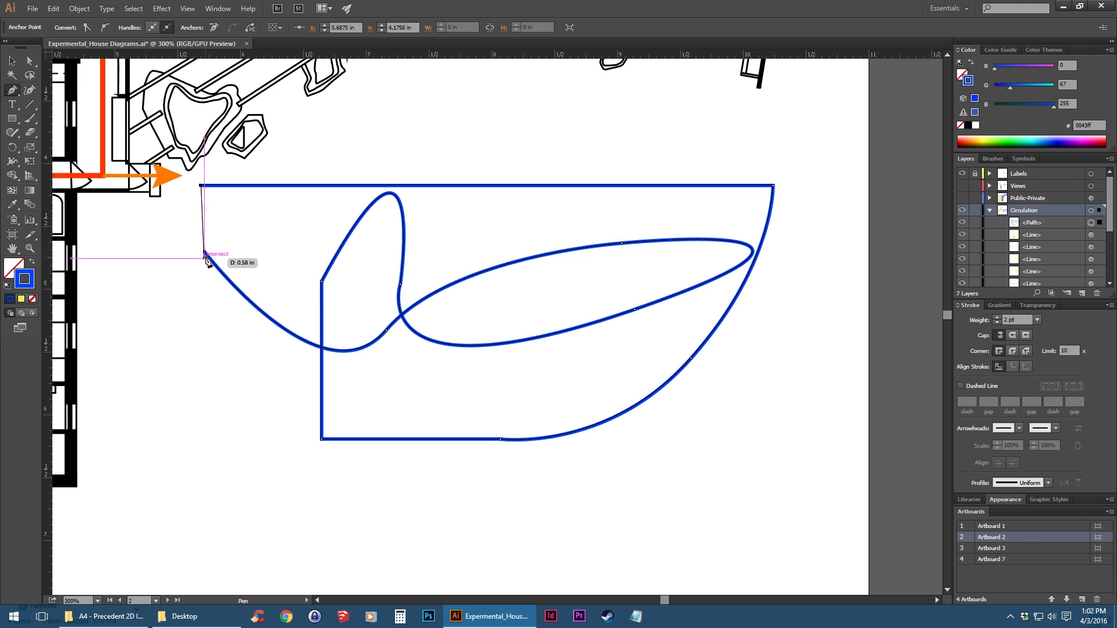
left_click(203, 251)
left_click(11, 61)
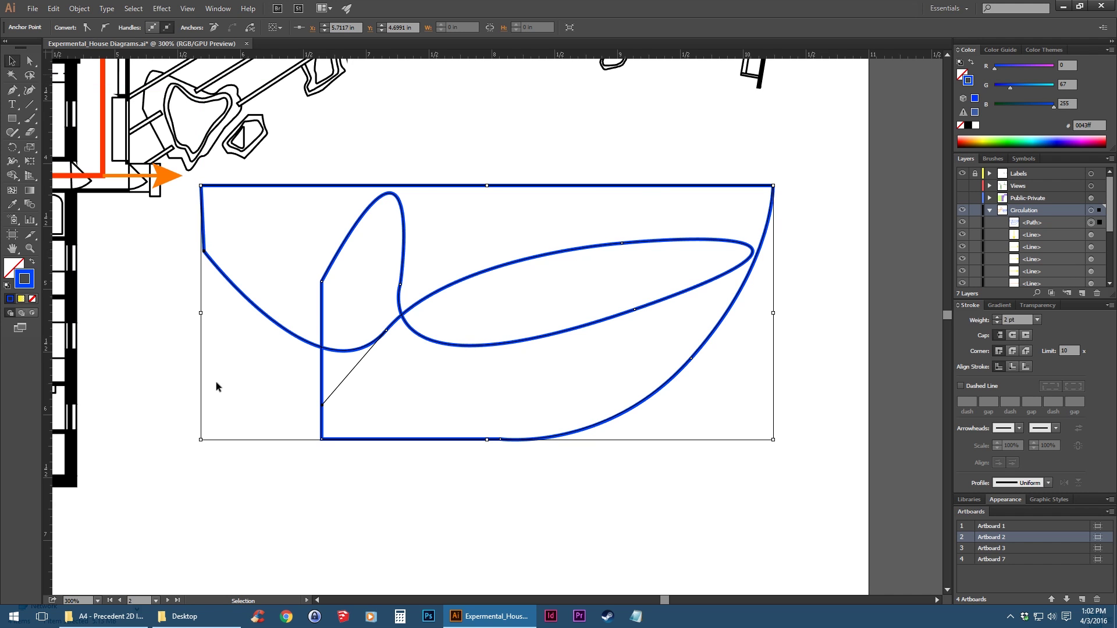
left_click(381, 464)
Step: Create a new layer named Public-Private above the Circulation layer for the PUBLIC/PRIVATE diagram
scroll(421, 469, "down", 2)
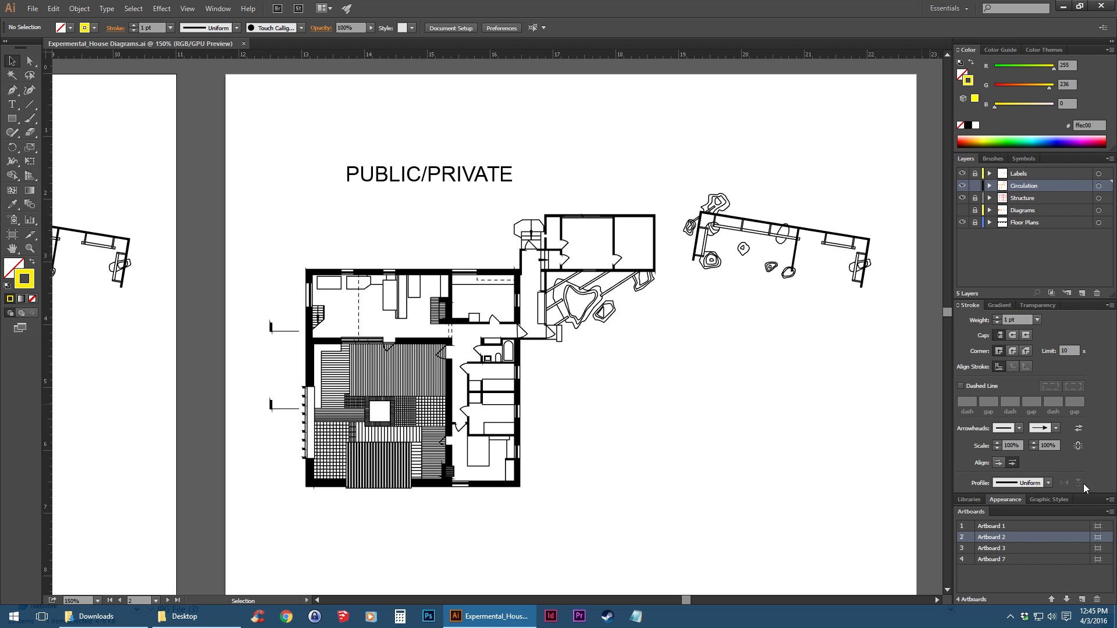
left_click(1081, 293)
double_click(1022, 185)
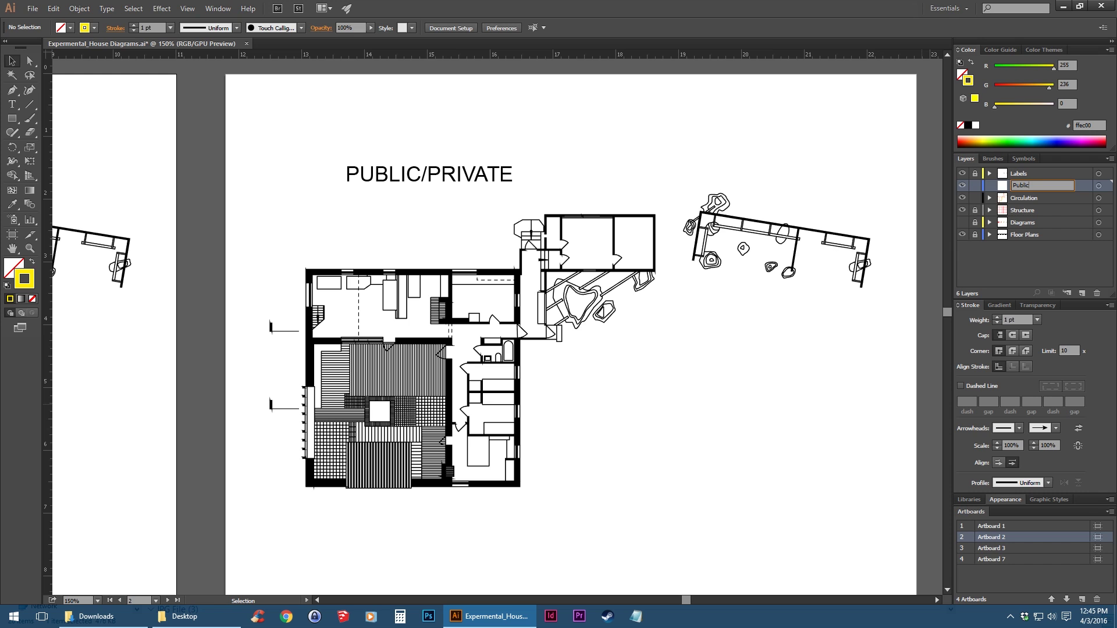
type("Public-Private")
key("Return")
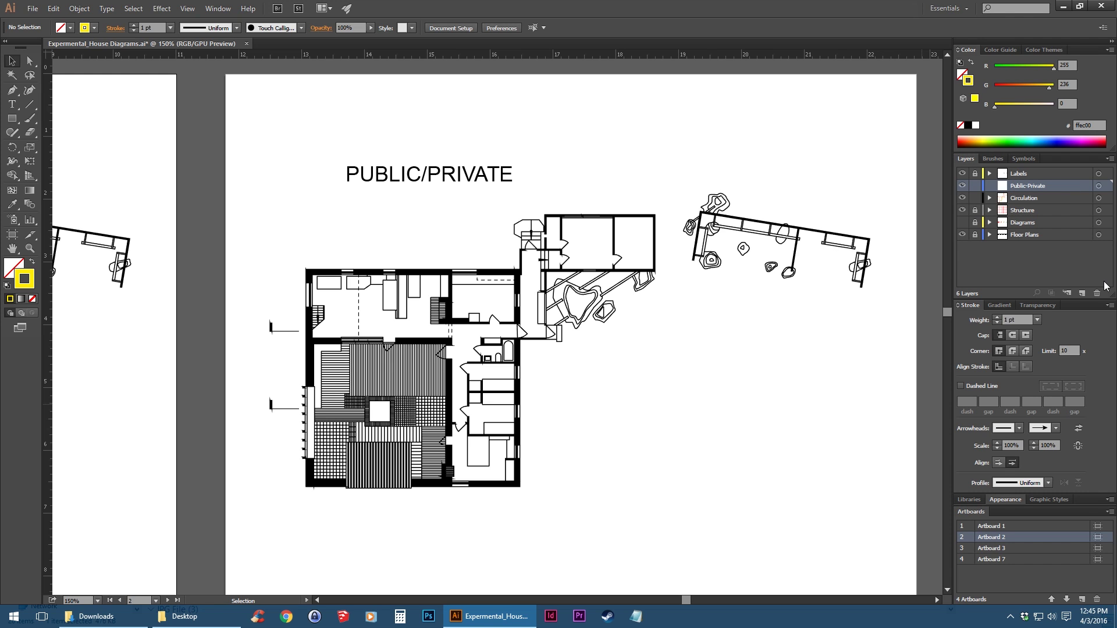
Step: Draw a rectangle with green 00b908 fill and no stroke, about 2.12 by 3.25 in, over the plan's two large living spaces
scroll(417, 375, "up", 2)
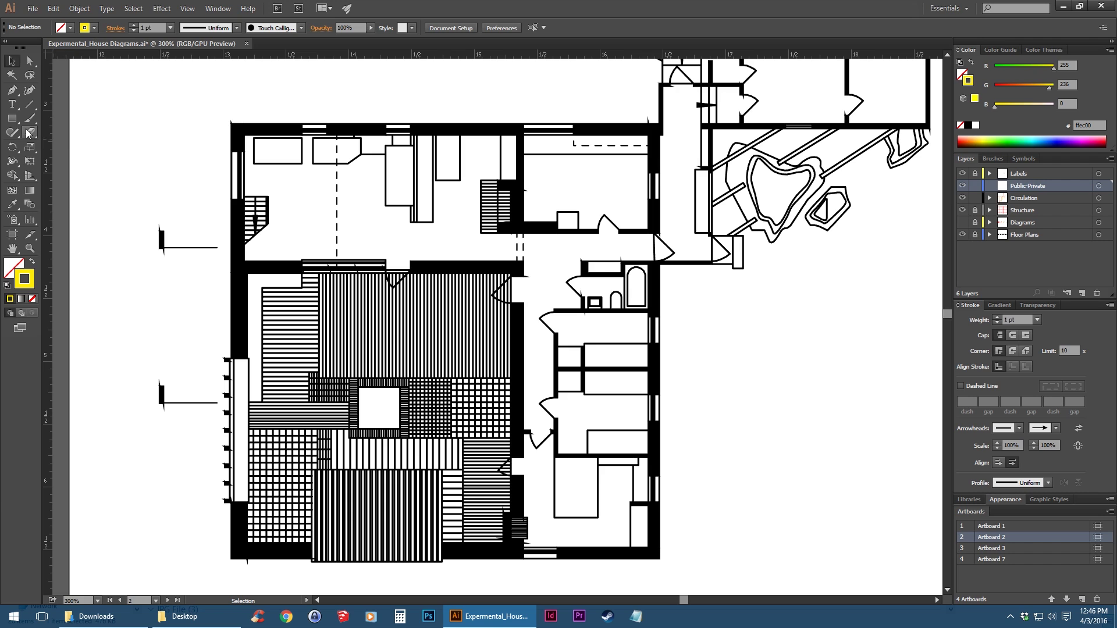
left_click(12, 118)
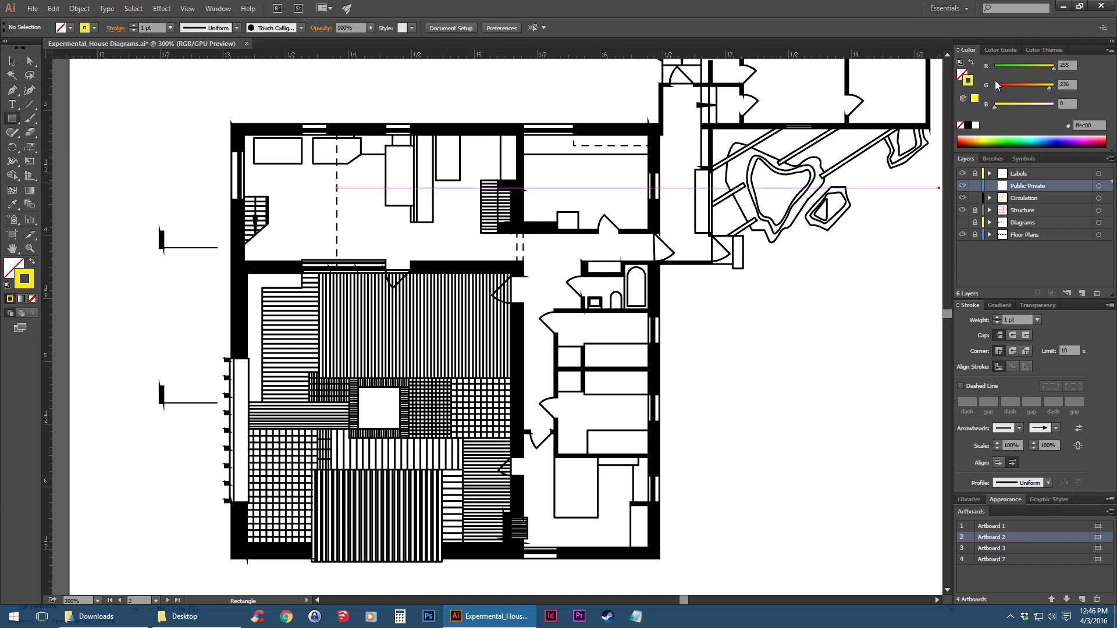
left_click(972, 62)
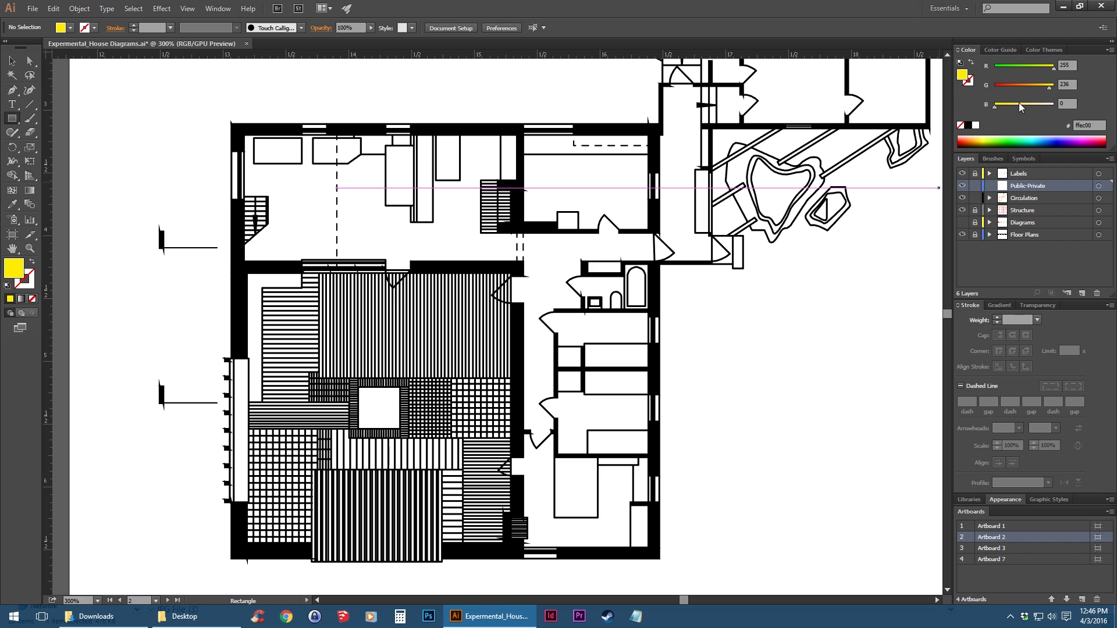
left_click_drag(1002, 138, 1010, 142)
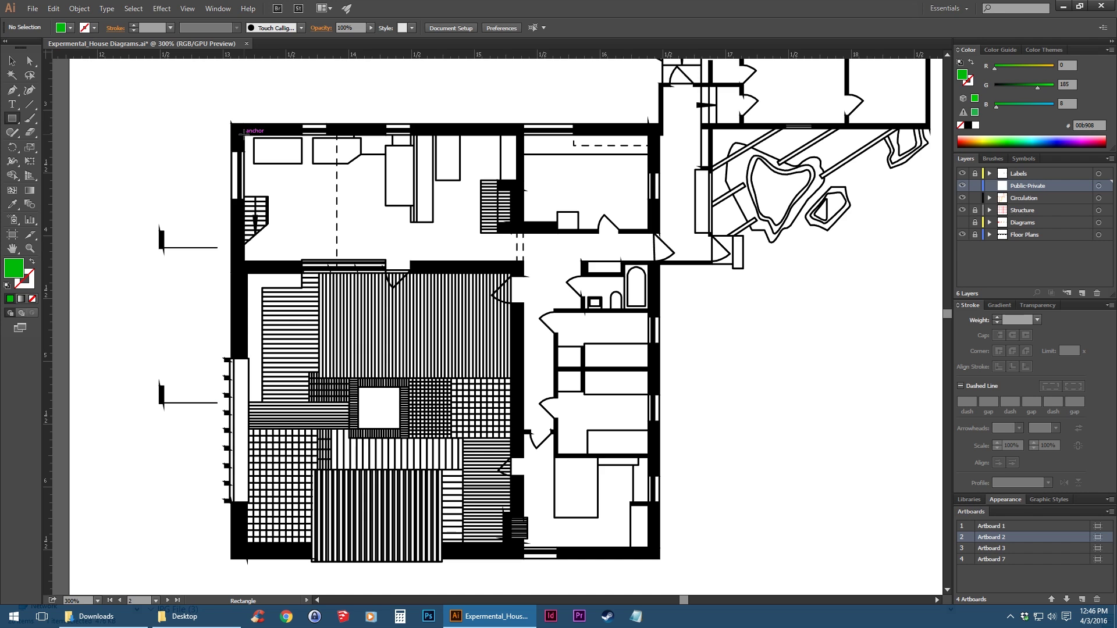
left_click_drag(244, 134, 512, 545)
left_click_drag(511, 544, 511, 543)
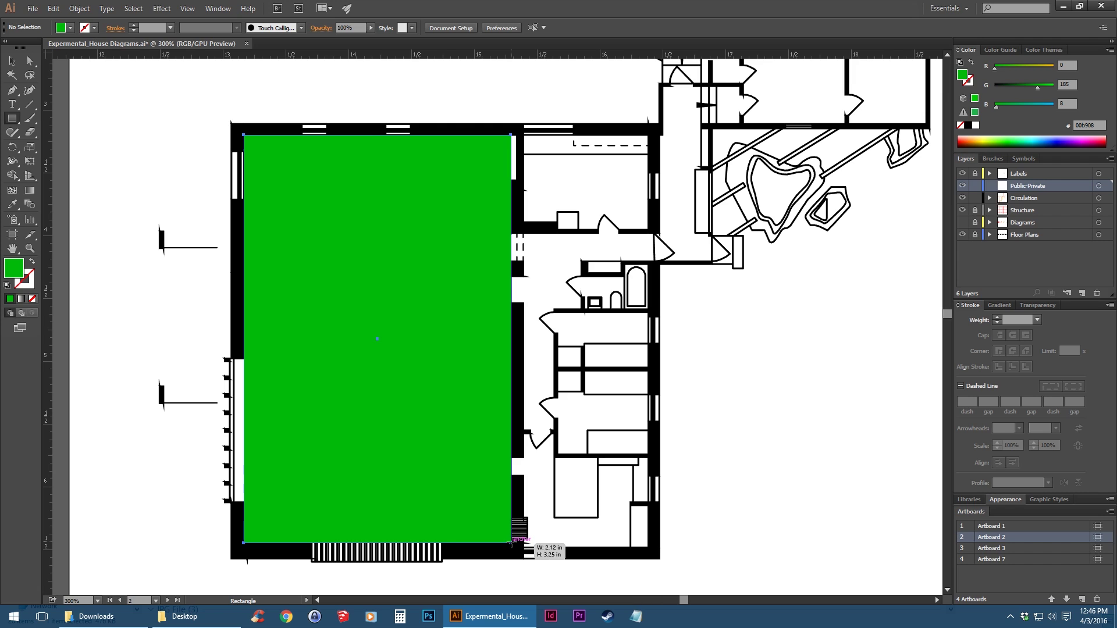
left_click(12, 60)
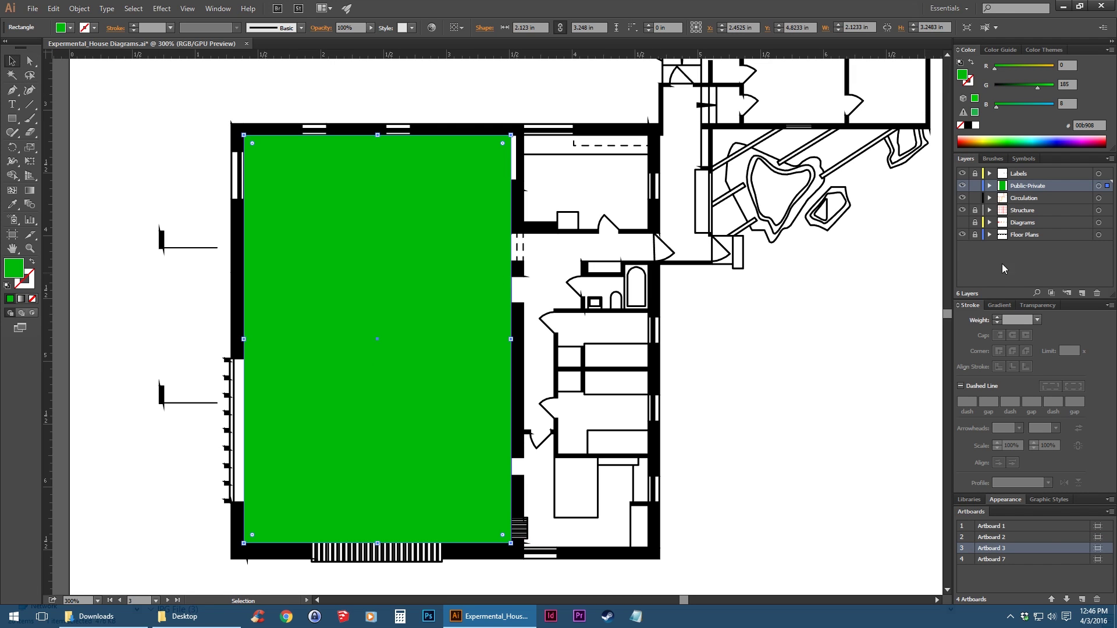
Step: Target the Public-Private layer and set its blending mode to Multiply with 50% opacity
left_click(989, 186)
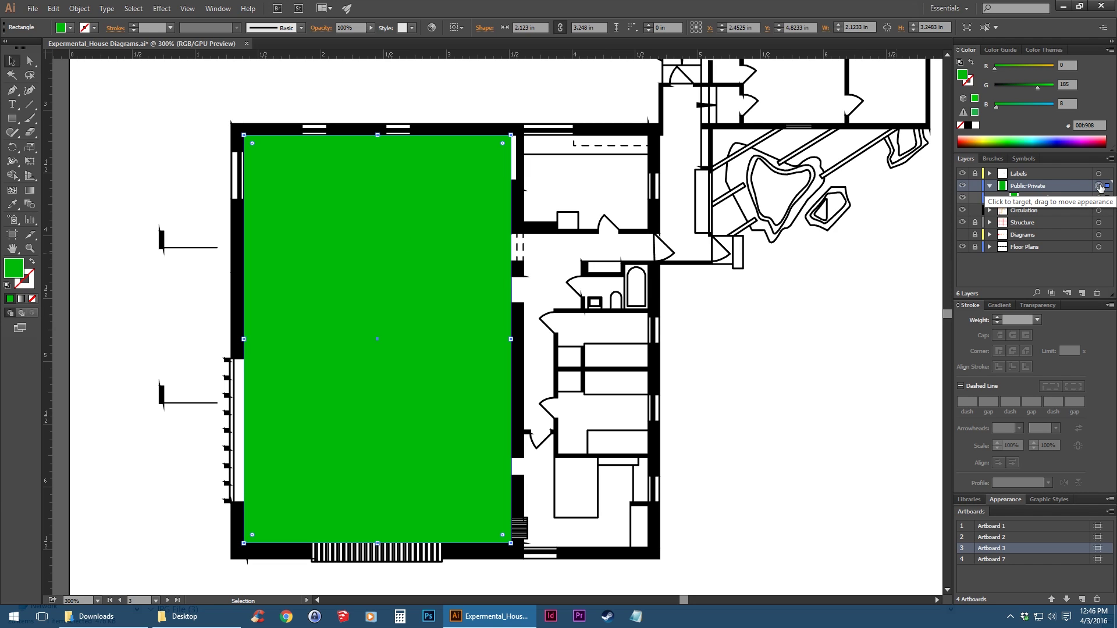
left_click(1041, 305)
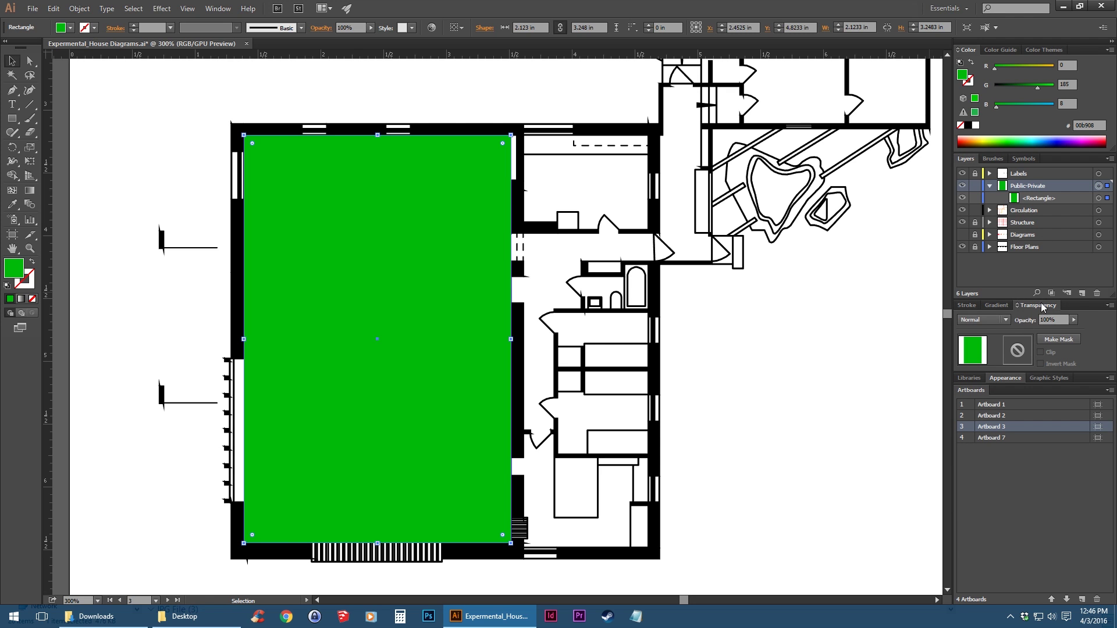
left_click(206, 7)
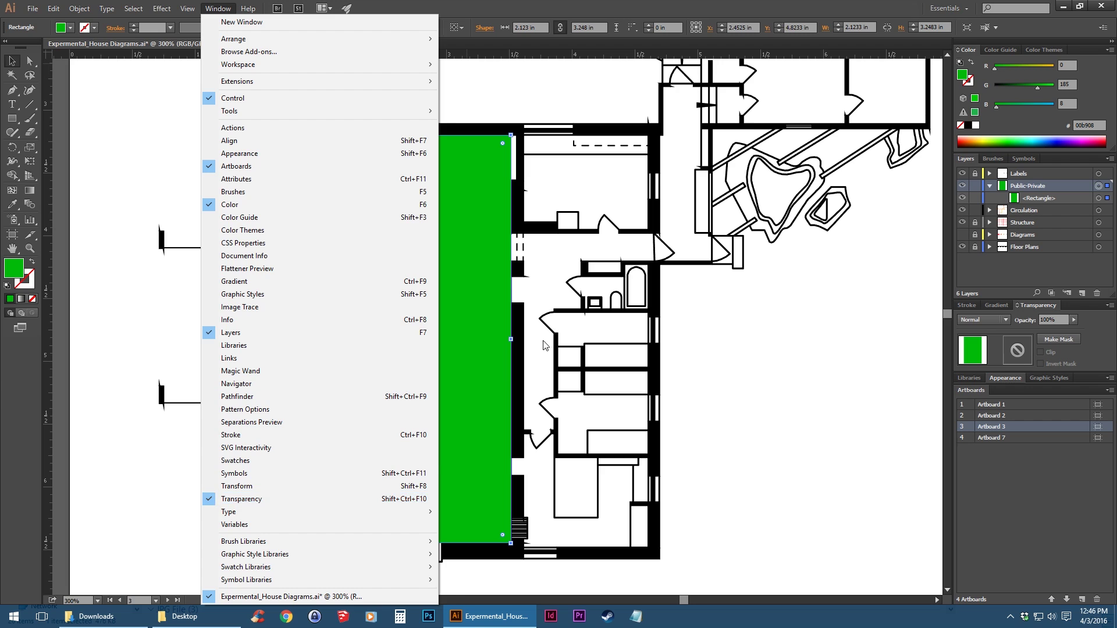
left_click(702, 6)
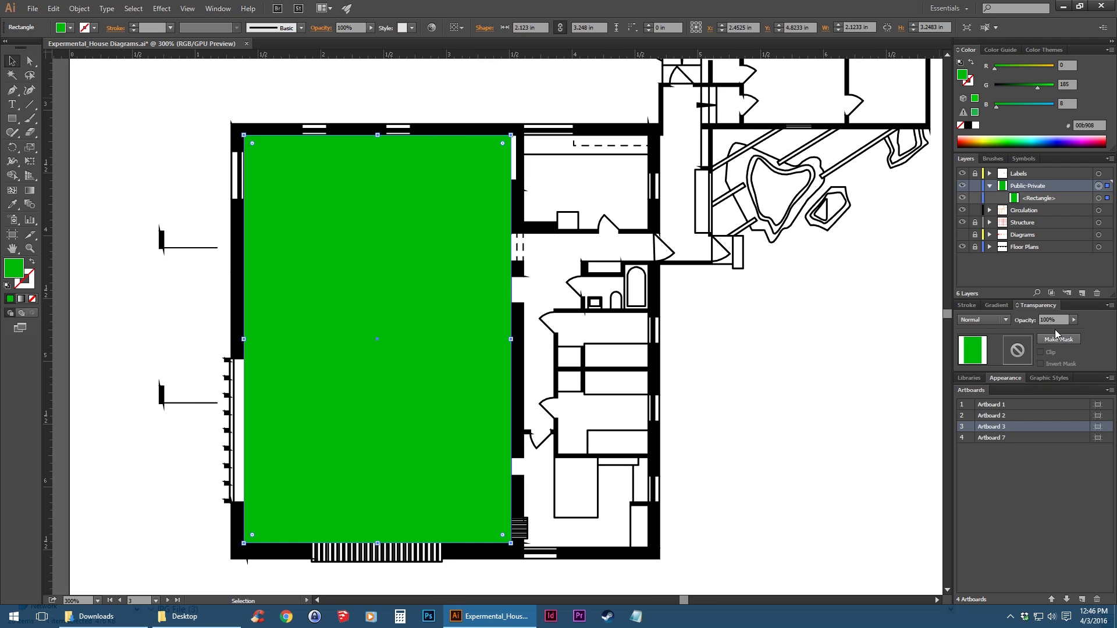
left_click(1001, 322)
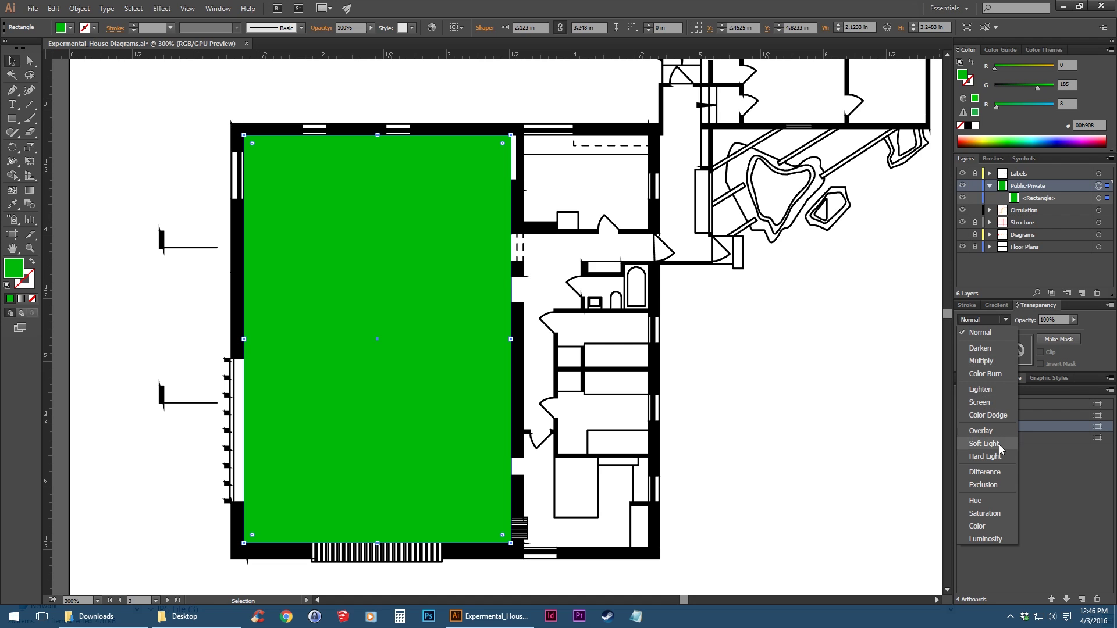
left_click(999, 361)
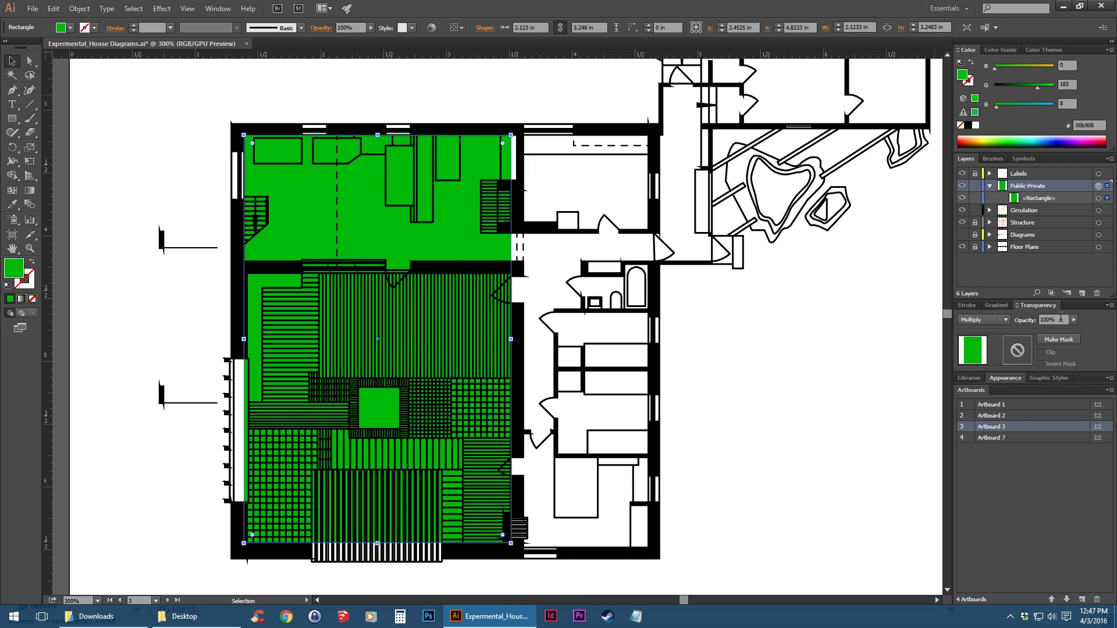
left_click(1053, 319)
type("50")
key("Return")
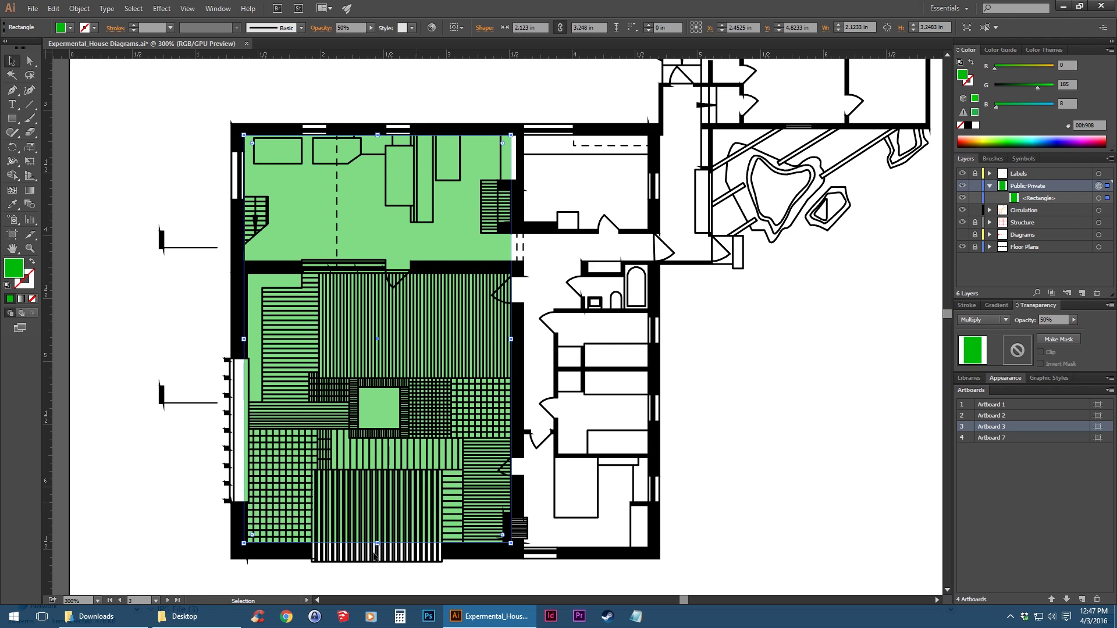
Step: Stretch the green rectangle's edges outward over the surrounding walls to about 2.27 by 3.46 in, and deselect it
left_click_drag(377, 544, 377, 559)
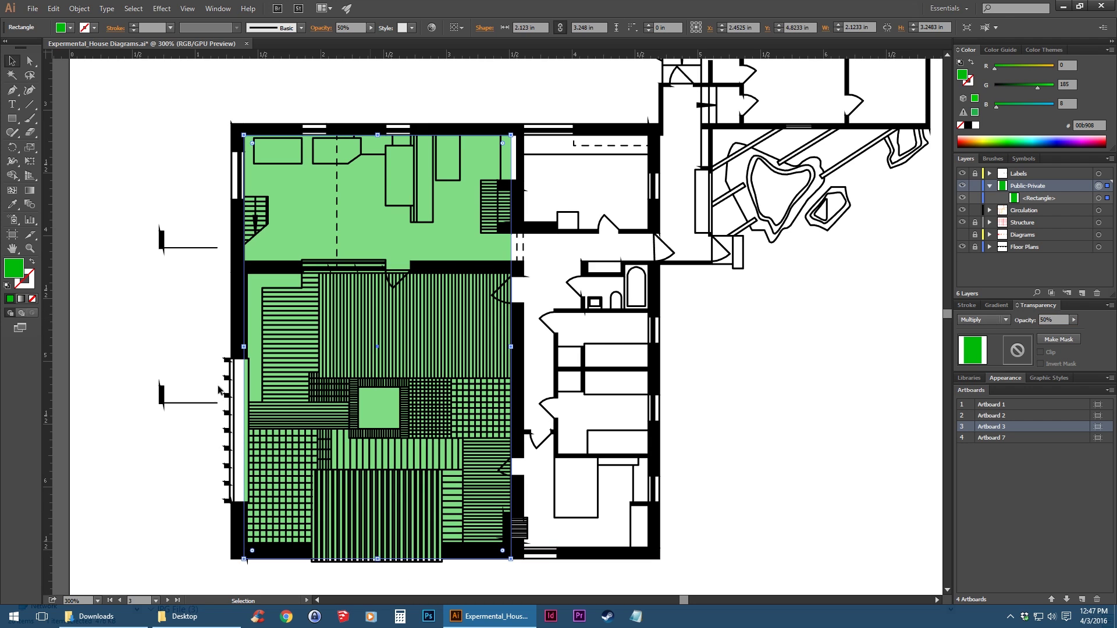
left_click_drag(244, 347, 231, 347)
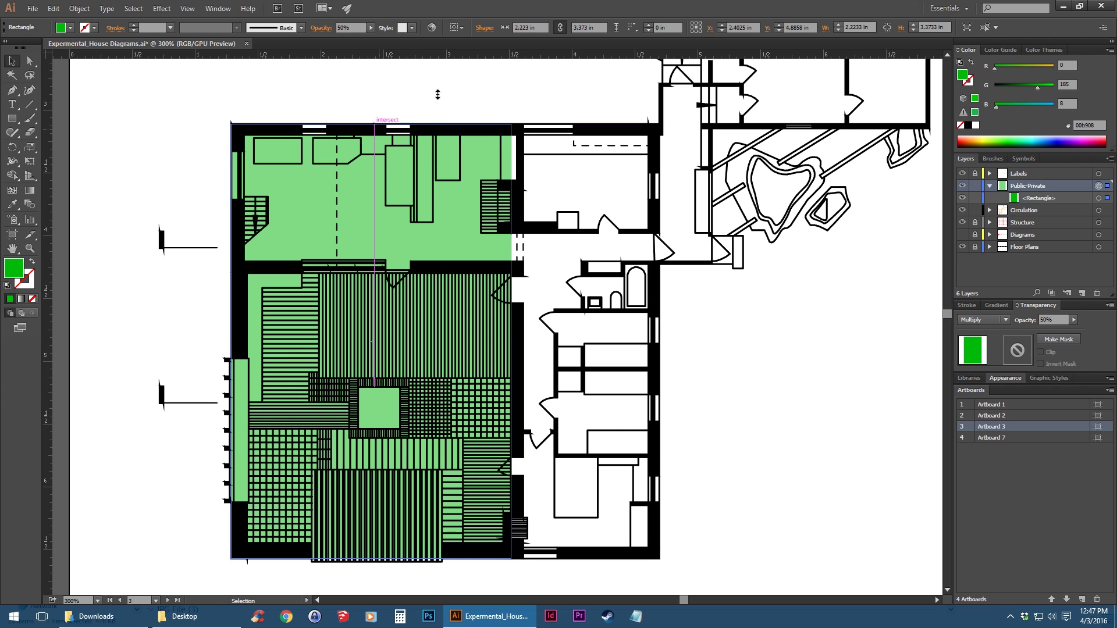
left_click(443, 93)
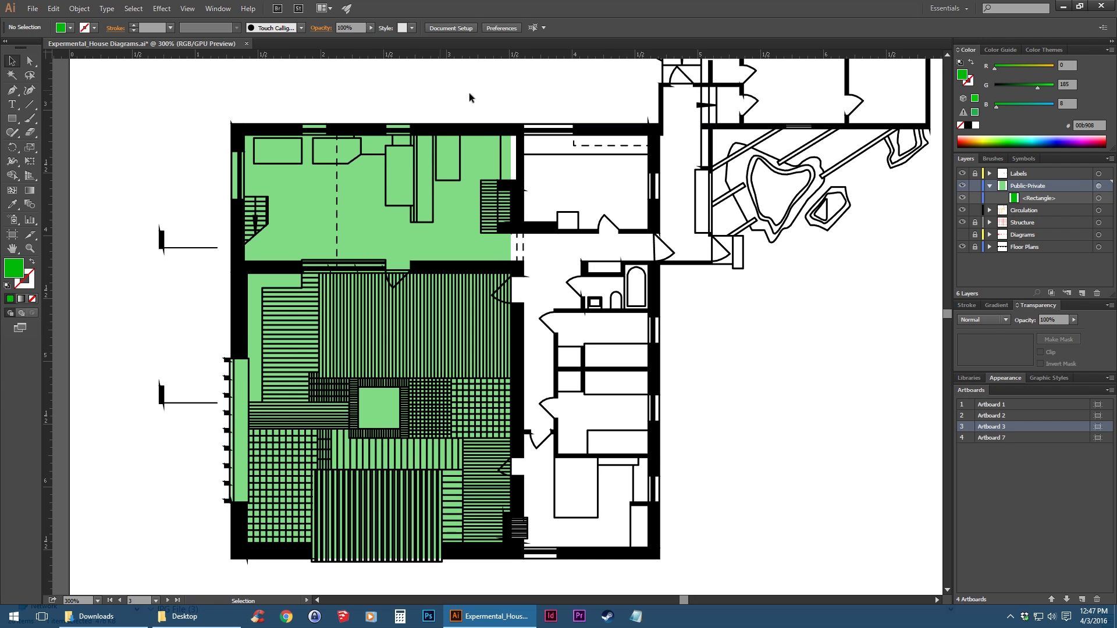
left_click(479, 213)
left_click_drag(512, 349, 517, 349)
left_click(762, 341)
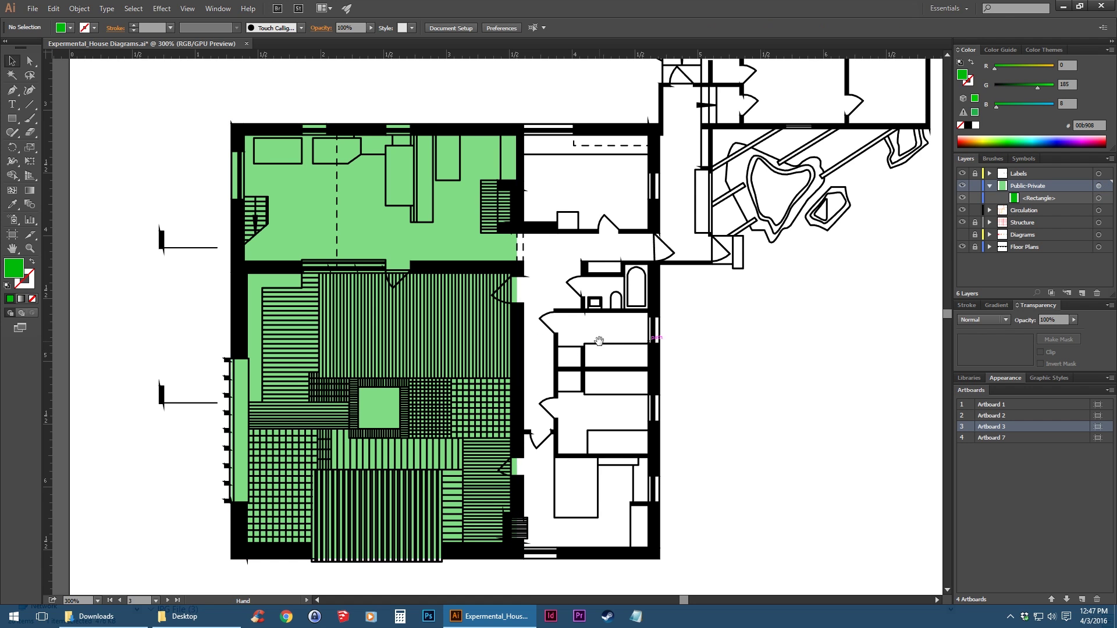
Step: Draw a second rectangle, about 1.05 by 3.33 in, over the strip of smaller rooms beside the green area
left_click_drag(601, 340, 499, 361)
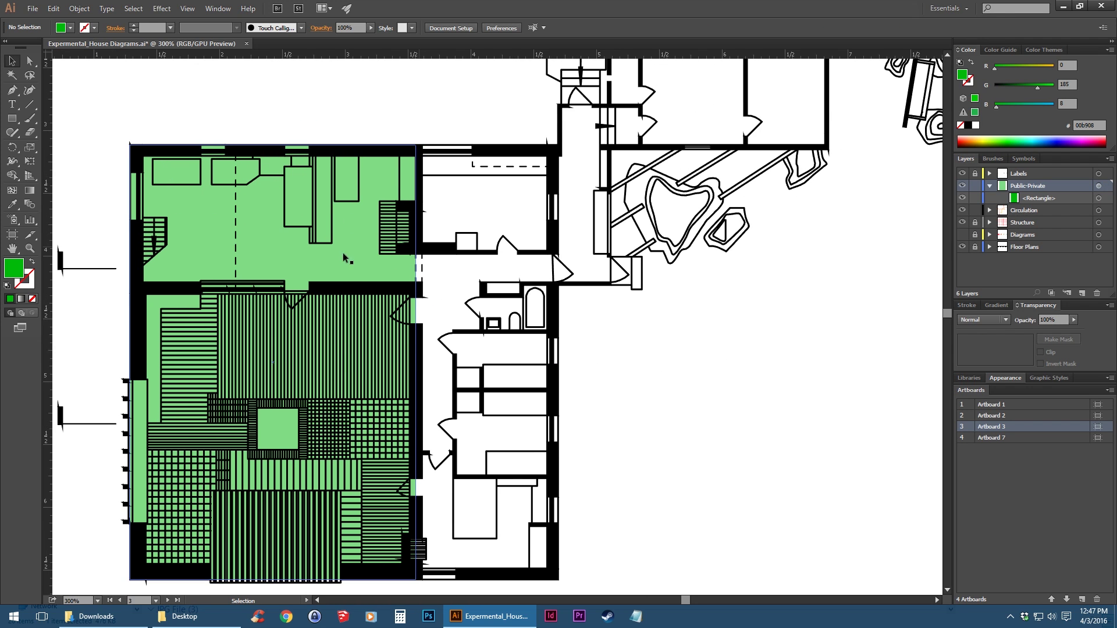
left_click(11, 118)
scroll(582, 315, "down", 1)
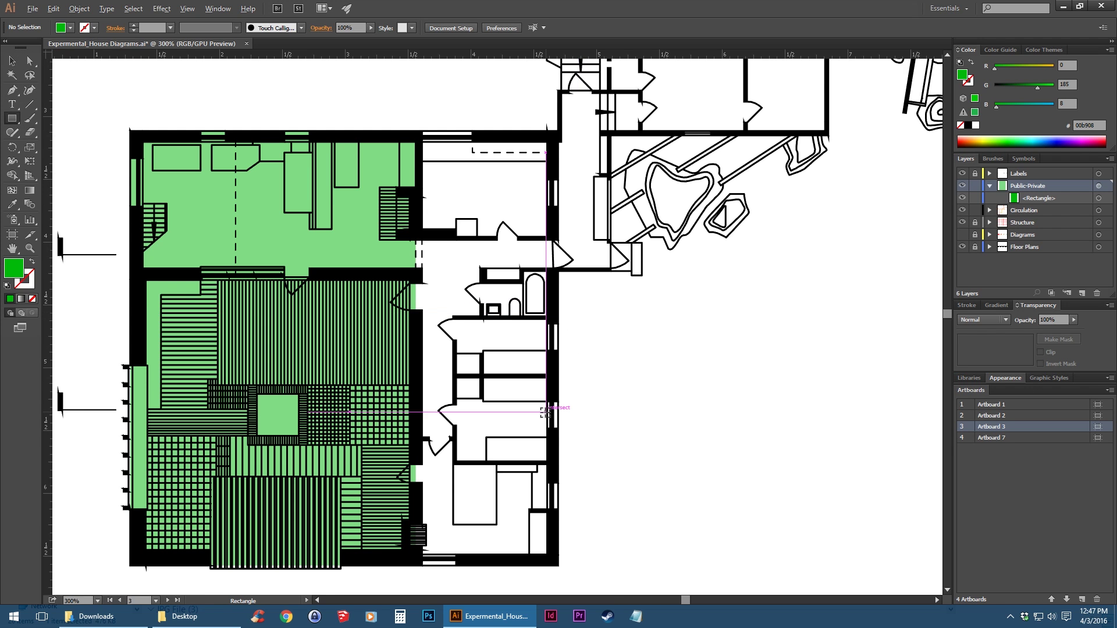
scroll(553, 409, "up", 1)
left_click_drag(523, 376, 498, 408)
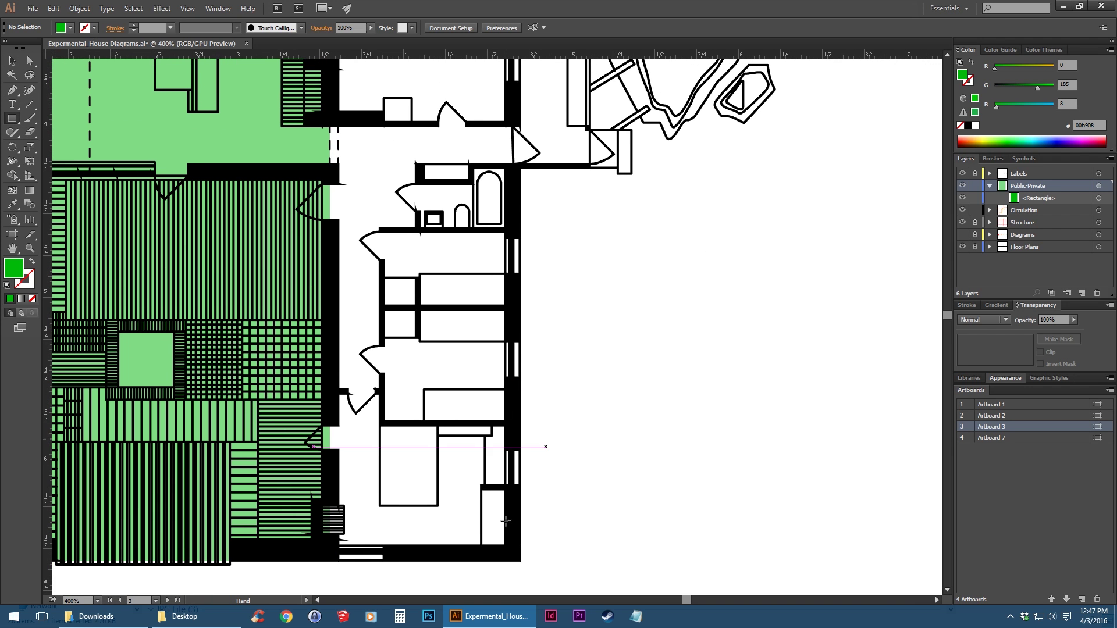
left_click_drag(509, 549, 336, 104)
Step: Extend the second rectangle over its outer walls and up to the green one, to about 1.12 by 3.39 in
left_click(12, 61)
left_click_drag(414, 100, 417, 197)
left_click_drag(272, 314, 393, 441)
scroll(530, 287, "down", 1)
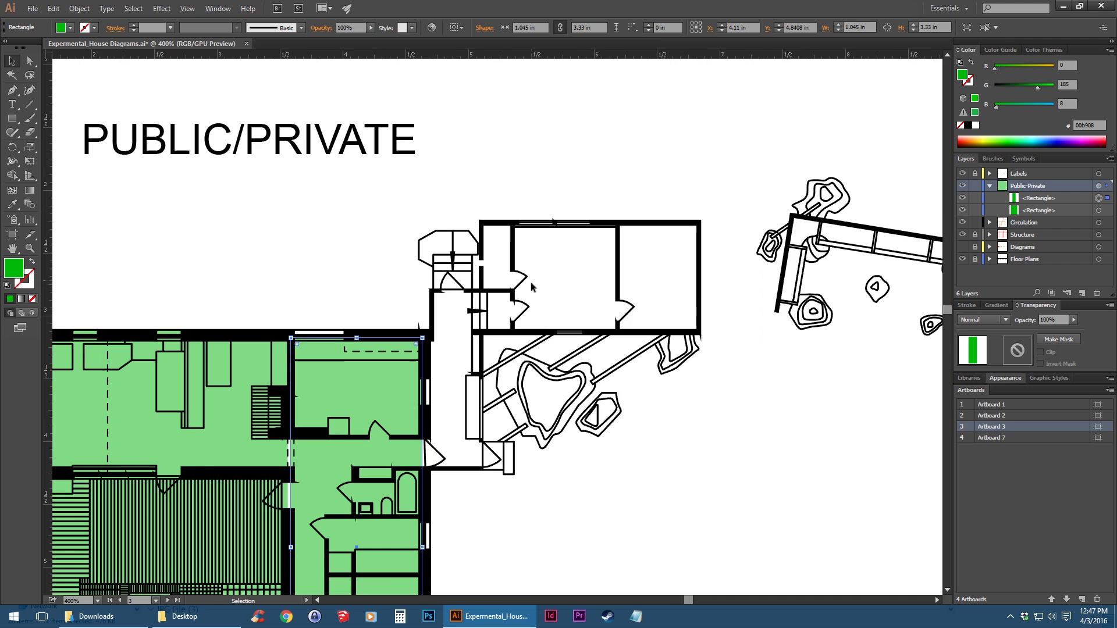
scroll(437, 343, "up", 1)
left_click_drag(426, 589, 507, 398)
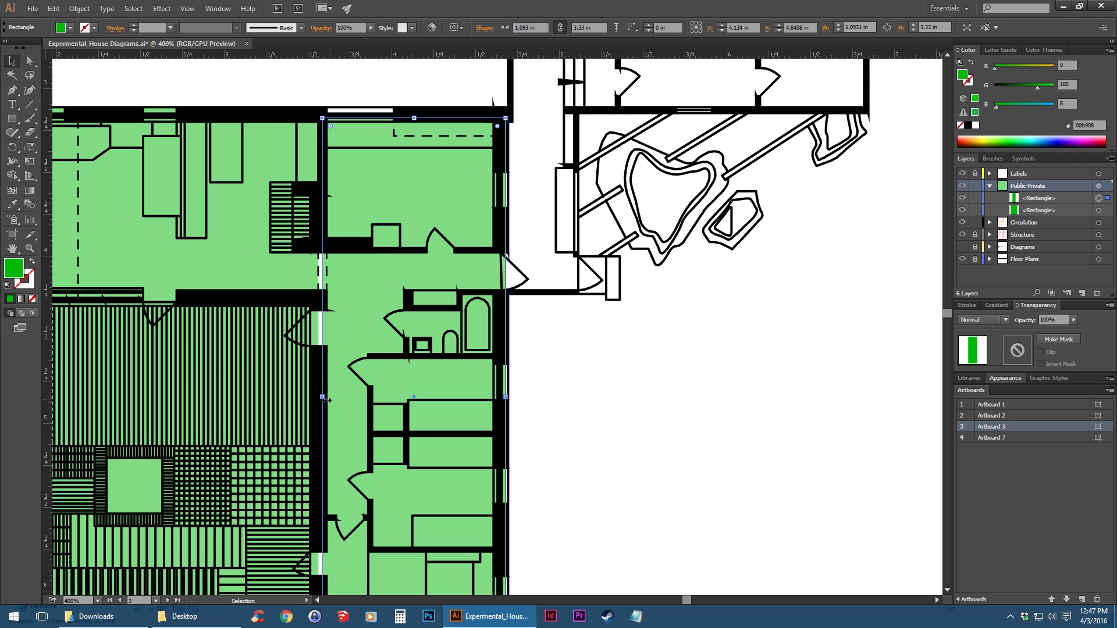
left_click_drag(323, 397, 319, 398)
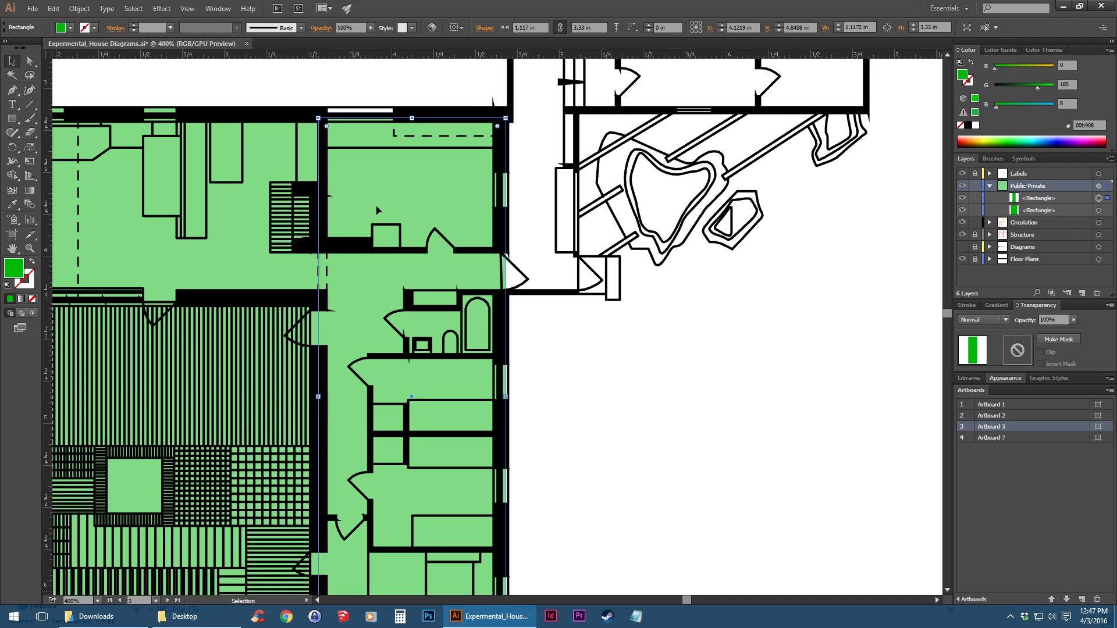
left_click_drag(413, 117, 423, 107)
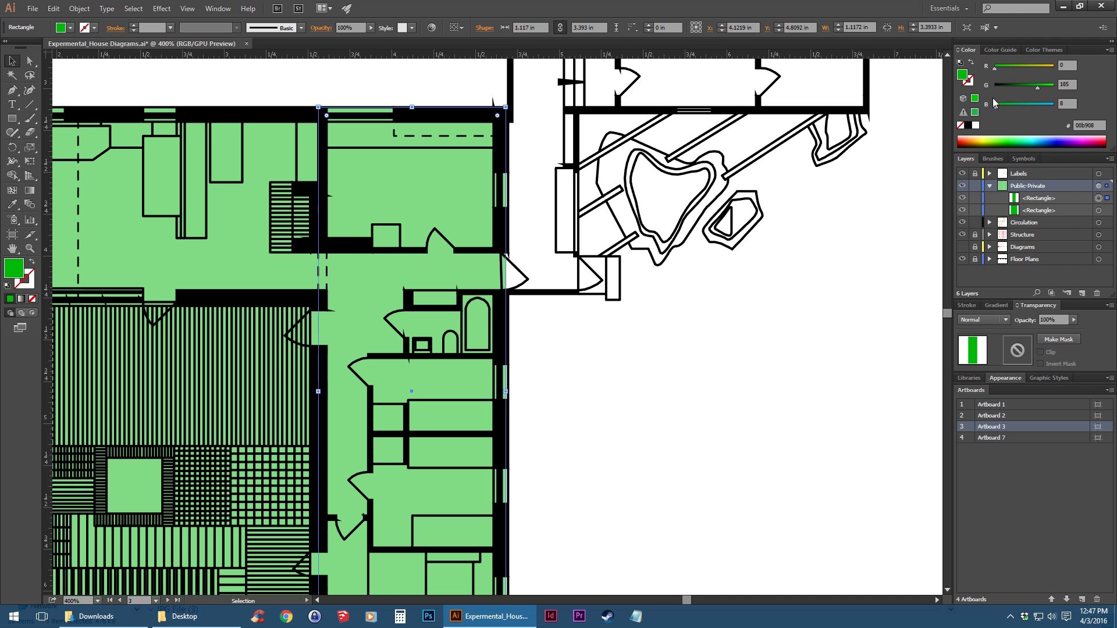
Step: Change the second rectangle's fill to purple 9300b7
double_click(962, 75)
left_click(735, 191)
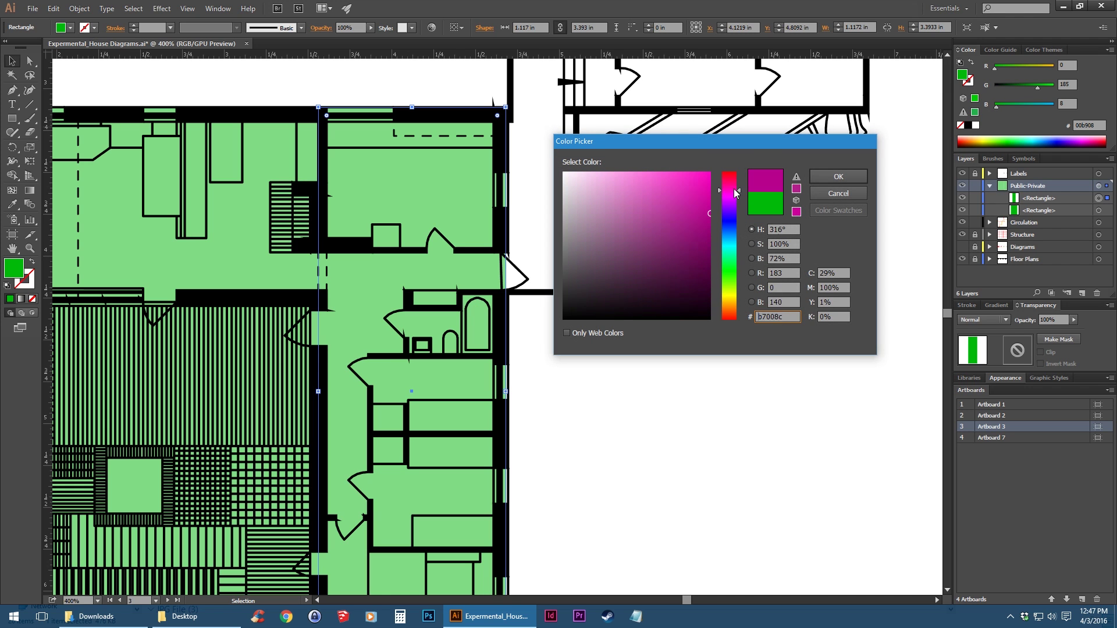
left_click_drag(735, 191, 732, 202)
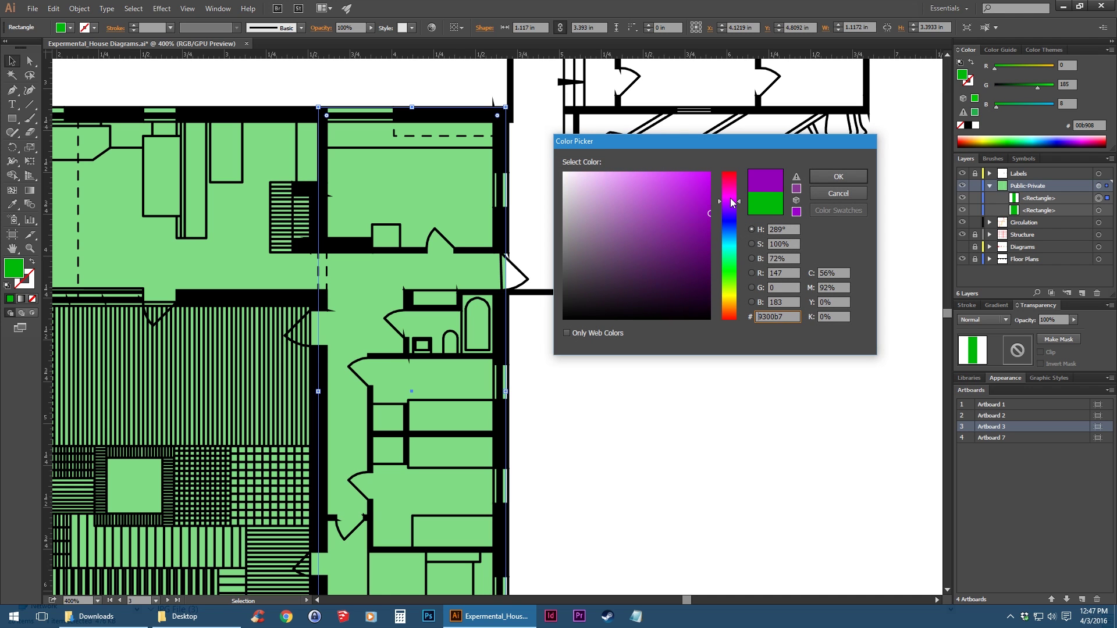
left_click(839, 176)
Step: Change the fill of the green rectangle over the large living spaces to lime a8ff00 and deselect it
left_click_drag(253, 291, 508, 284)
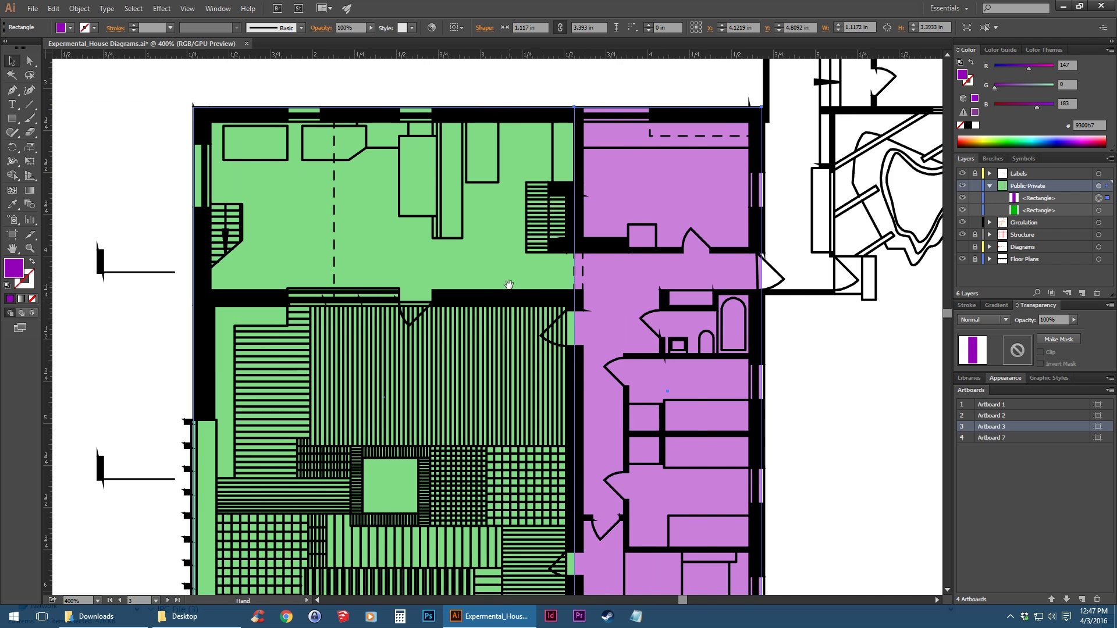
left_click(494, 254)
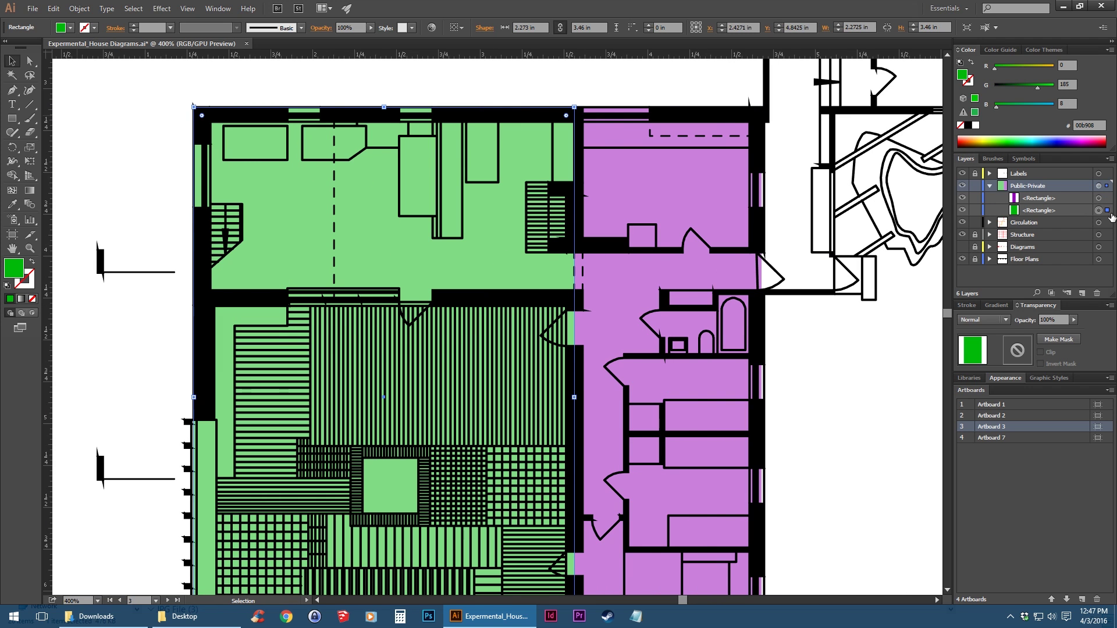
double_click(963, 75)
left_click_drag(726, 270, 731, 299)
left_click_drag(701, 187, 710, 172)
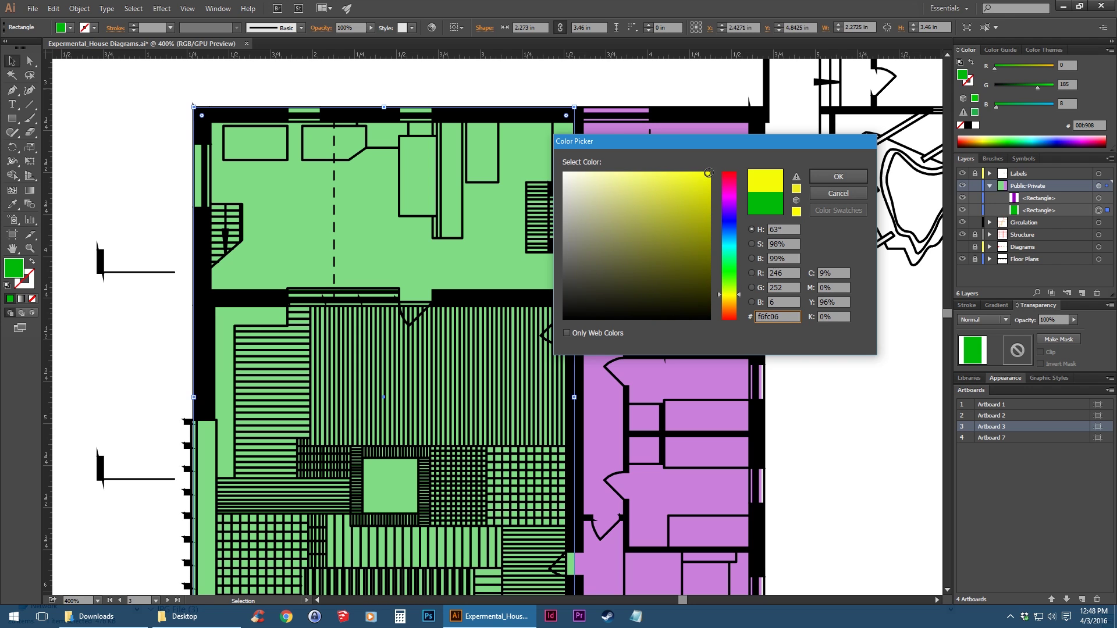
left_click_drag(731, 293, 730, 288)
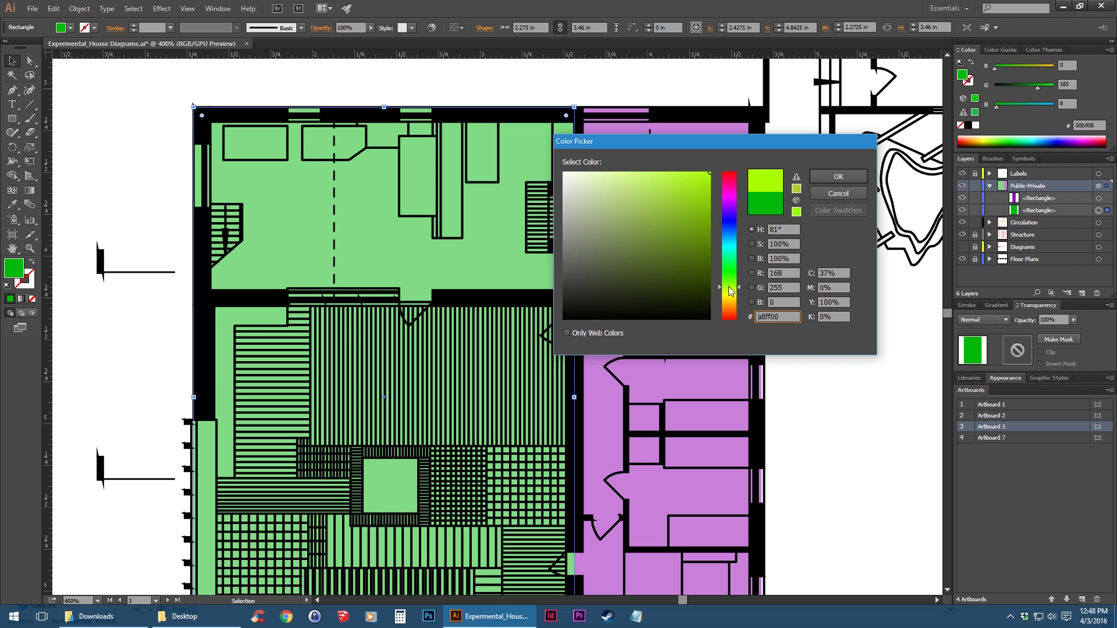
left_click(832, 176)
left_click(851, 407)
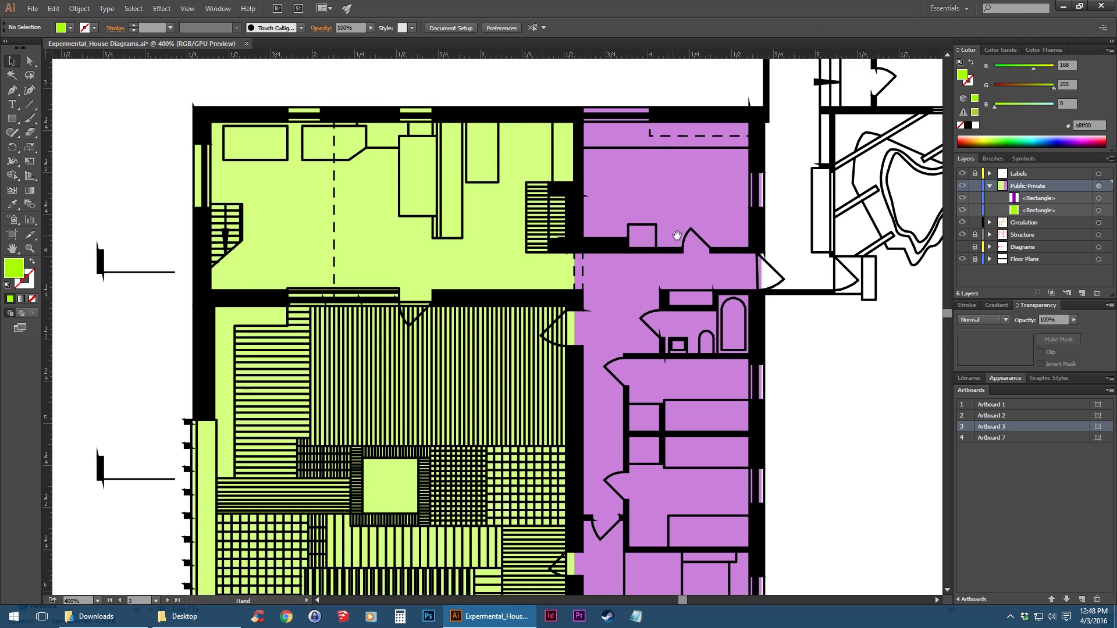
Step: Change the fill of the rectangle over the smaller rooms to violet 6100b5 and deselect it
left_click_drag(683, 236, 452, 317)
left_click(505, 264)
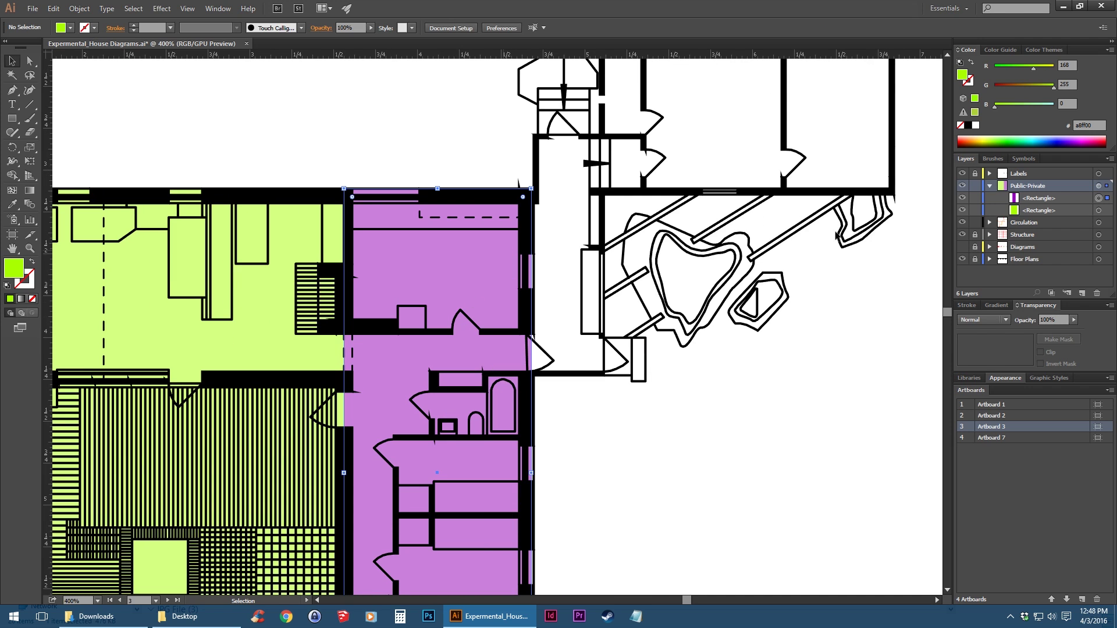
double_click(962, 75)
left_click_drag(735, 205, 735, 208)
left_click(824, 179)
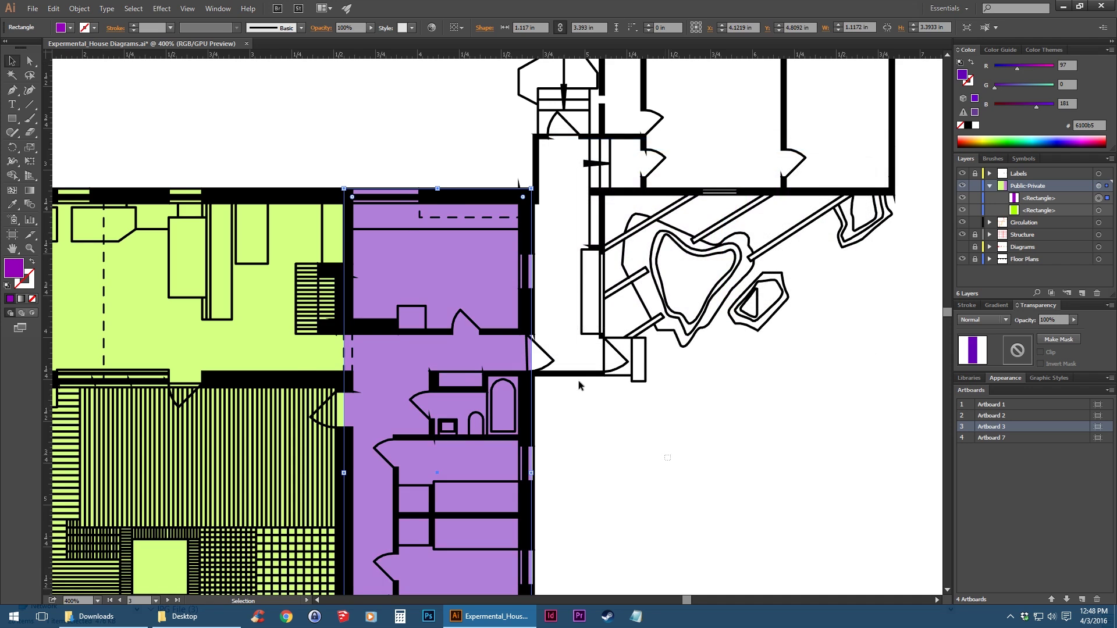
left_click(578, 384)
Step: Start a Pen path along the connecting hallway, about 0.43 in across its base wall and 1.1 in up to the annex
scroll(574, 330, "up", 1)
left_click_drag(574, 331, 377, 437)
key("p")
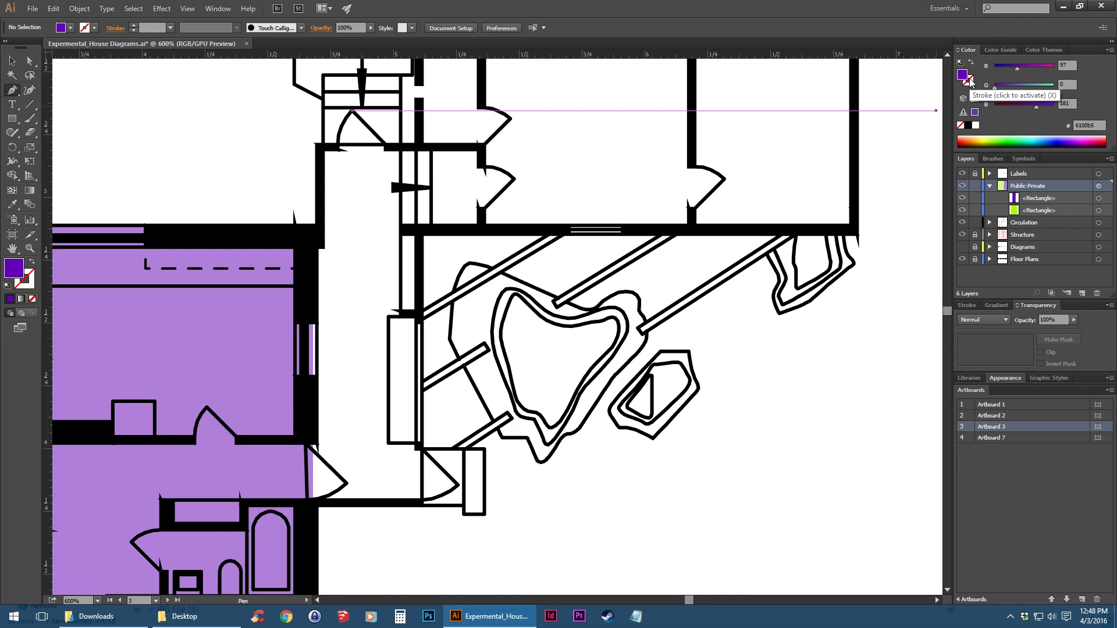
left_click(312, 503)
left_click(422, 503)
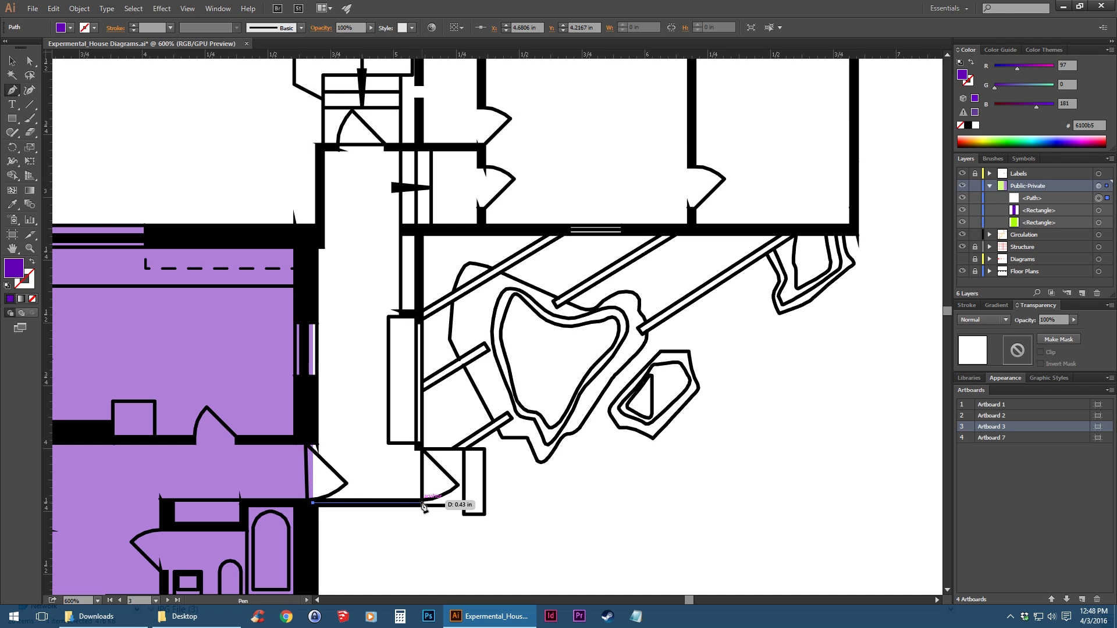
left_click(422, 227)
Step: Continue the path around the annex's outer walls and about 0.52 in down to the hallway's upper wall
scroll(455, 229, "up", 3)
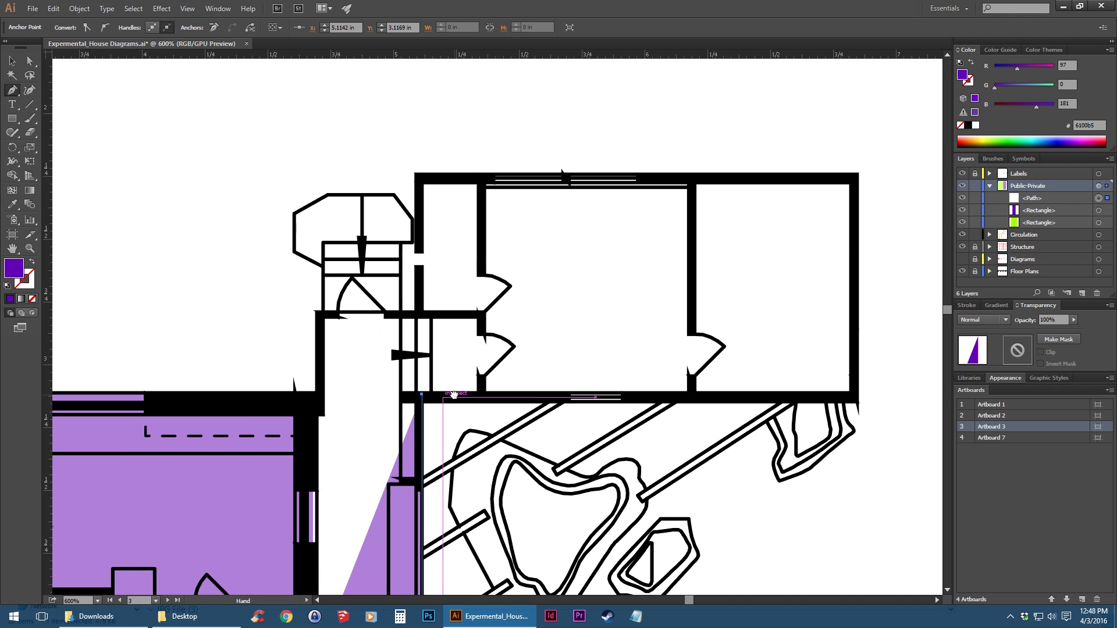
left_click(851, 227)
left_click(853, 180)
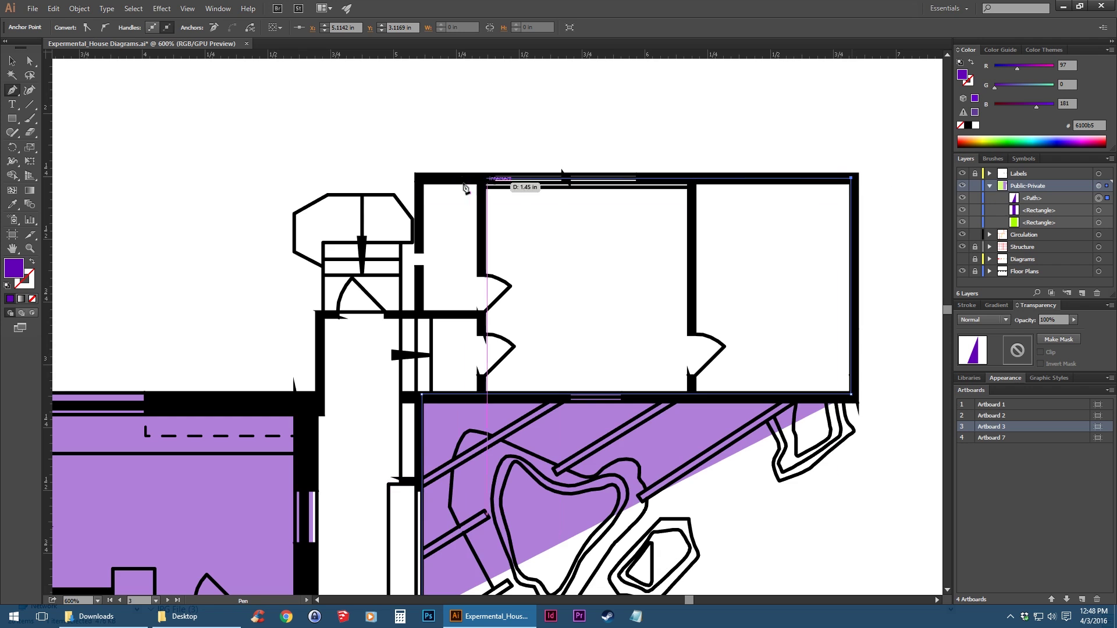
left_click(423, 184)
left_click(418, 314)
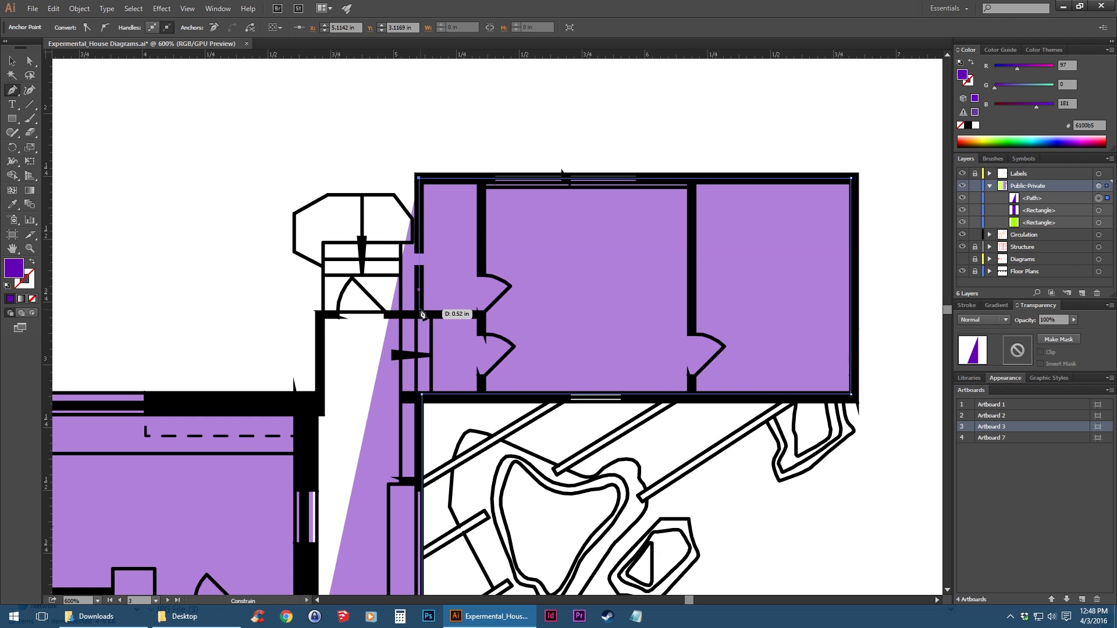
Step: Trace the path about 0.41 in along the hallway's upper wall and 0.36 in down, close it along the main building's wall and deselect it
left_click(320, 315)
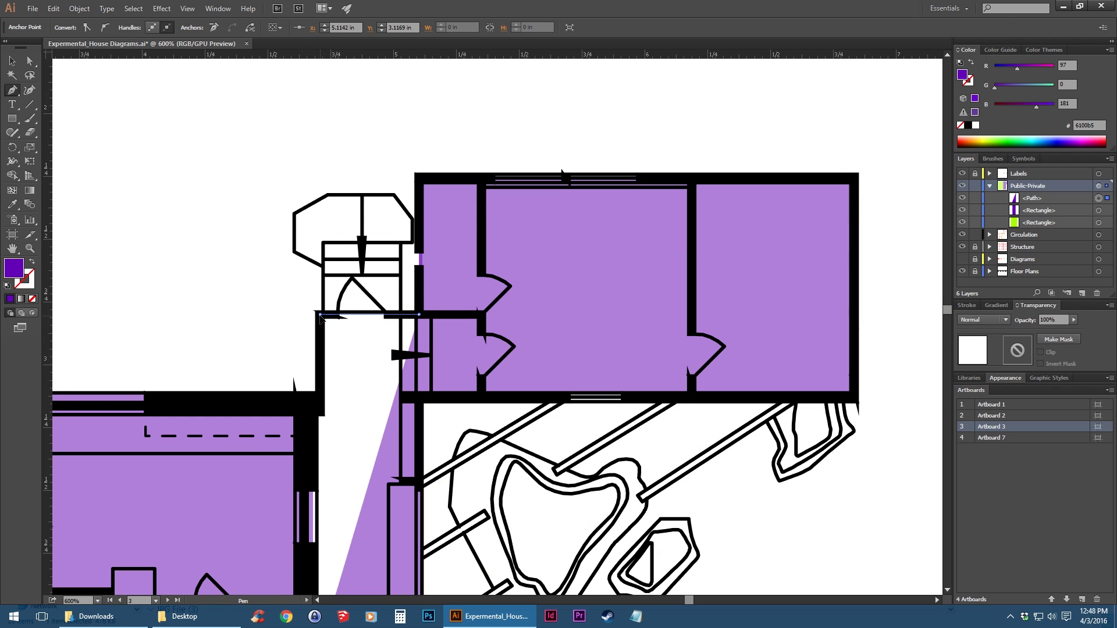
scroll(322, 365, "down", 1)
scroll(322, 365, "down", 1)
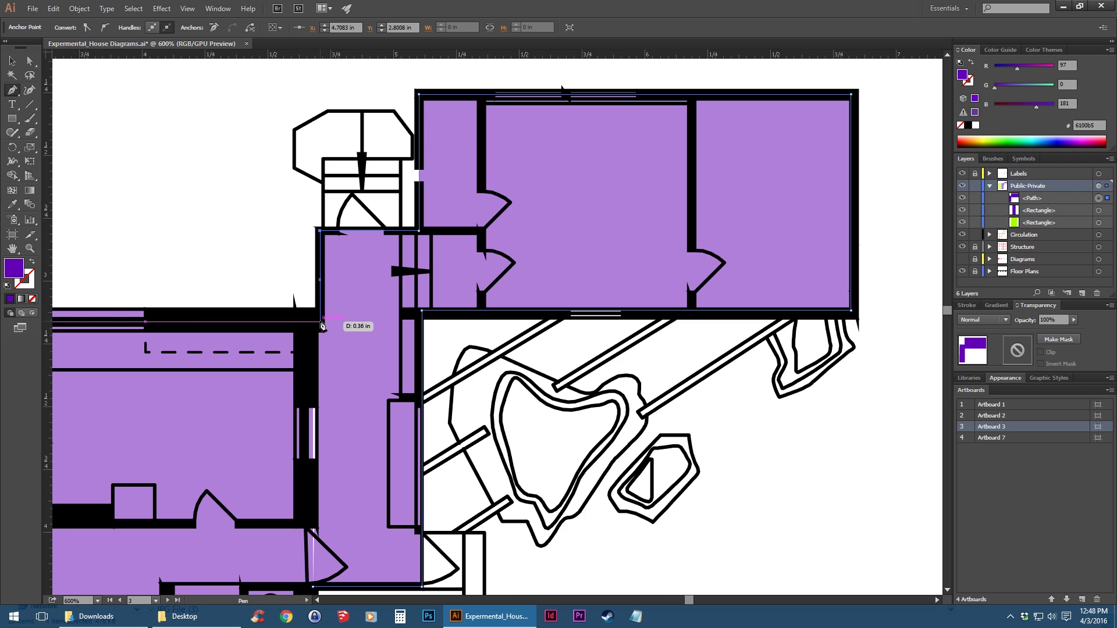
left_click(319, 321)
left_click(306, 321)
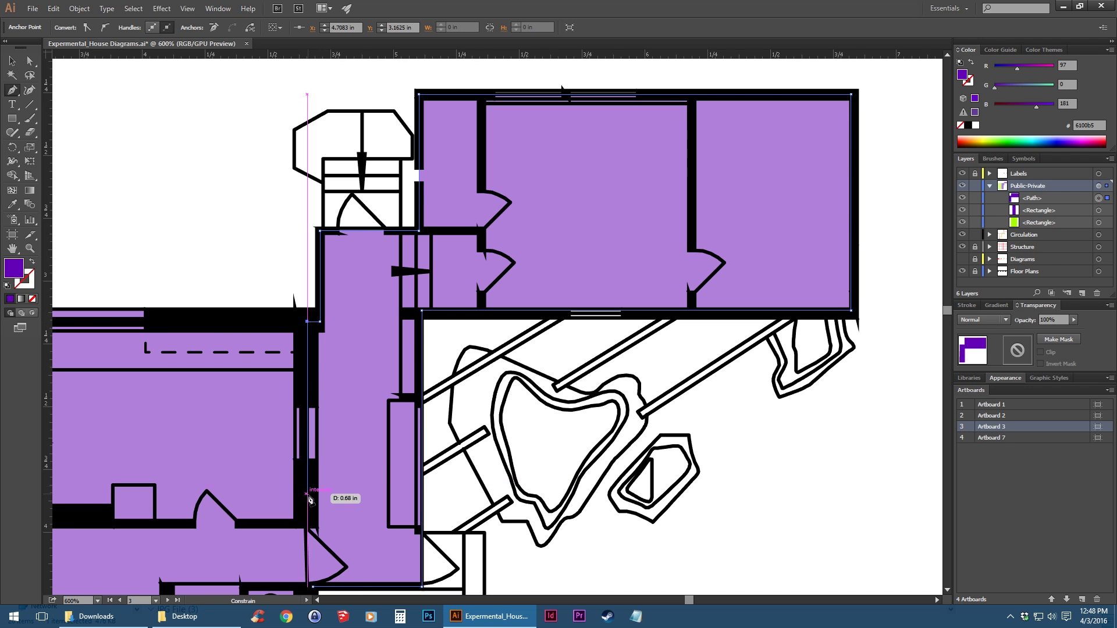
left_click(313, 587)
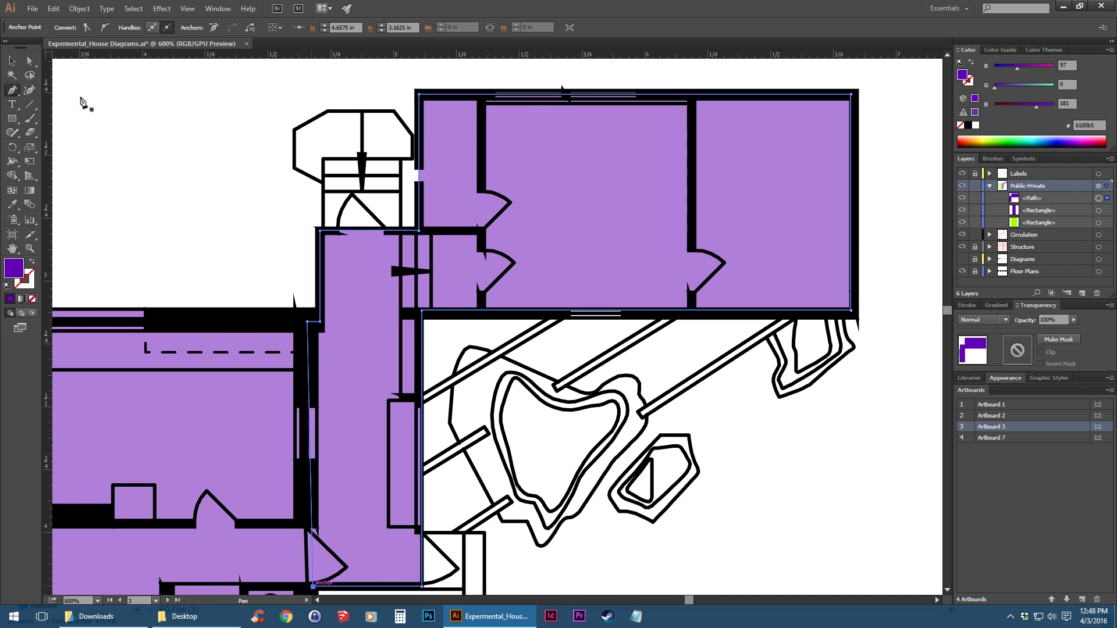
key("v")
left_click(84, 103)
Step: Change the fill of both violet shapes, the smaller rooms and the annex with hallway, to 4500b2 and deselect everything
scroll(444, 289, "down", 2)
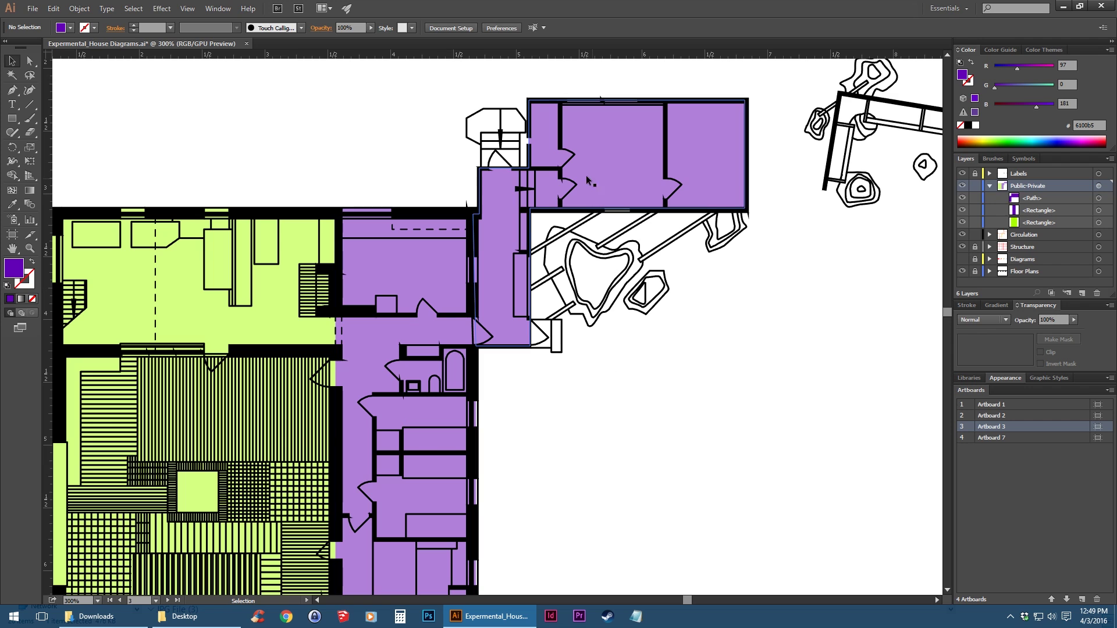
left_click_drag(750, 71, 394, 441)
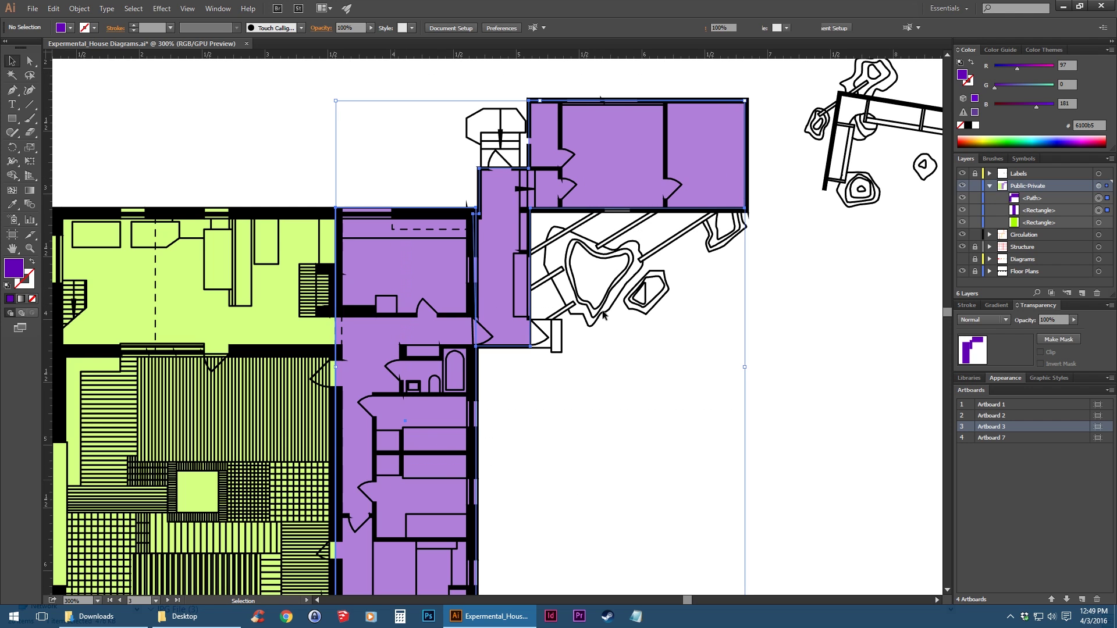
double_click(963, 75)
left_click_drag(734, 213, 750, 209)
left_click(844, 181)
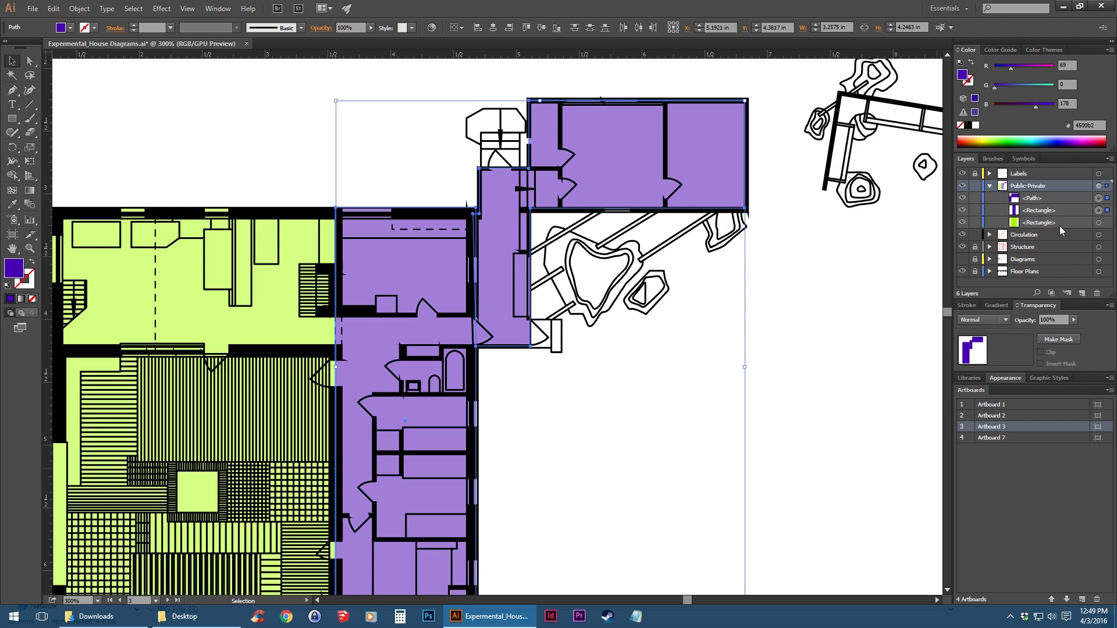
left_click(1098, 186)
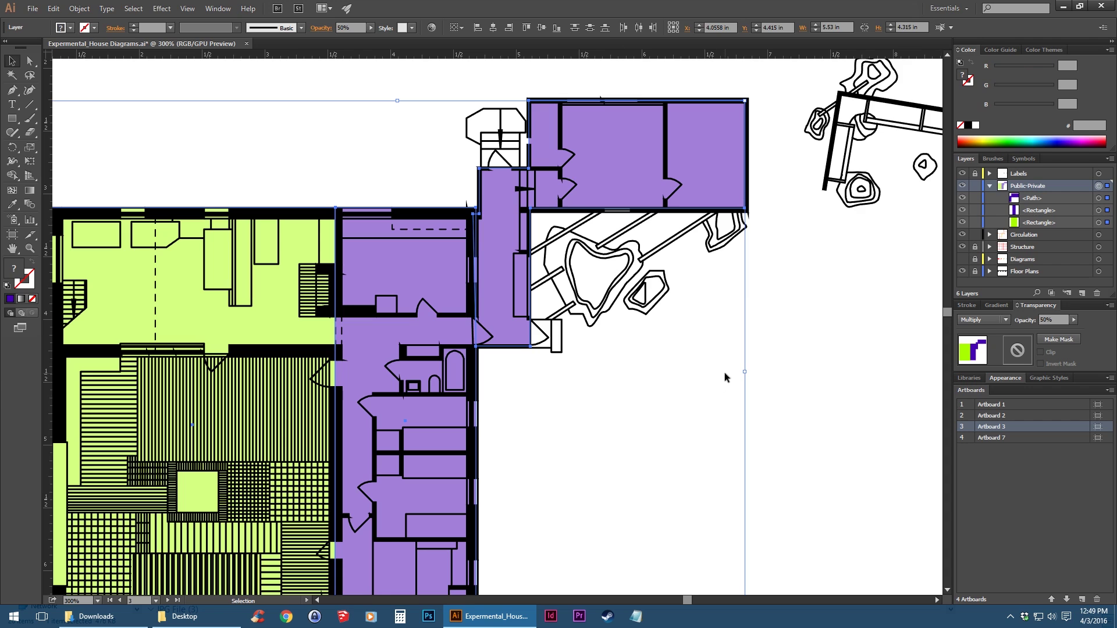
left_click(791, 374)
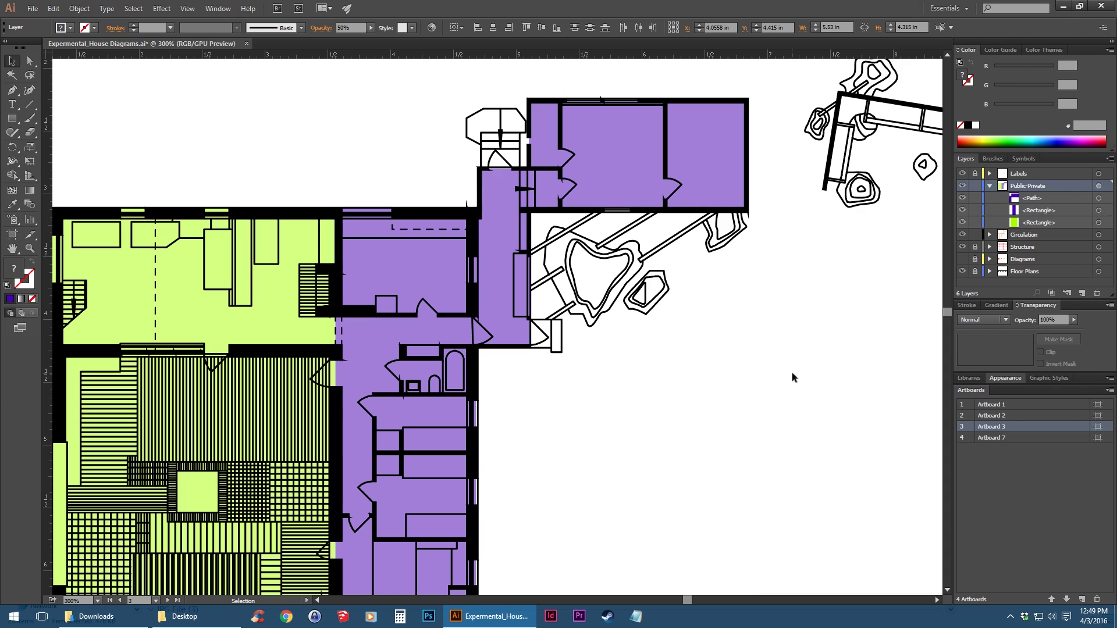
Step: Try 50% opacity on the violet annex and hallway shape alone and deselect it
left_click(1098, 186)
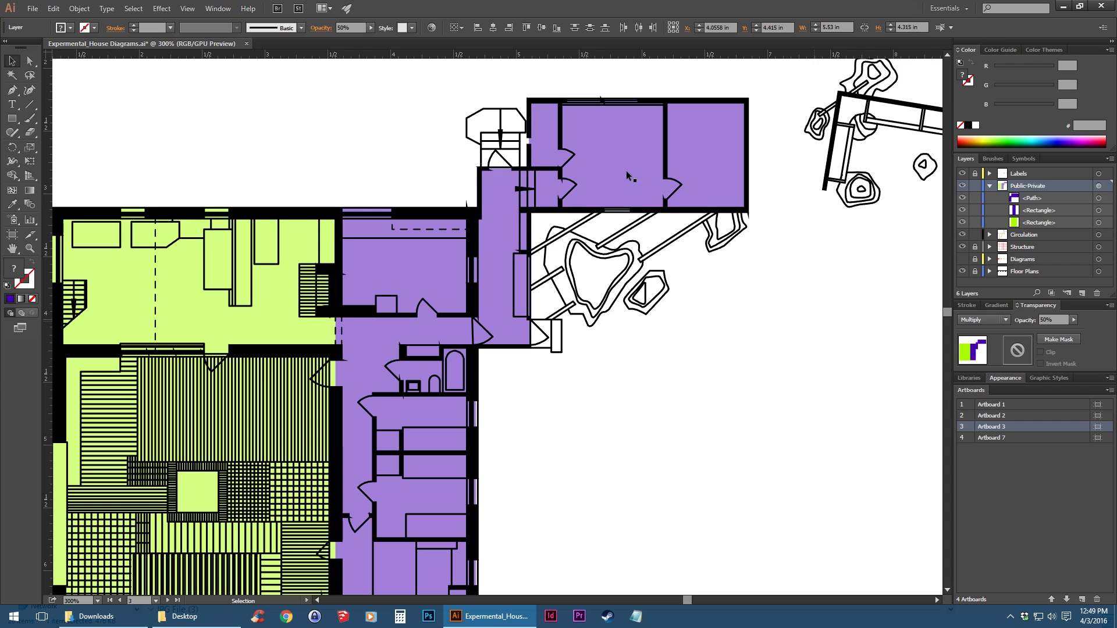
left_click(605, 159)
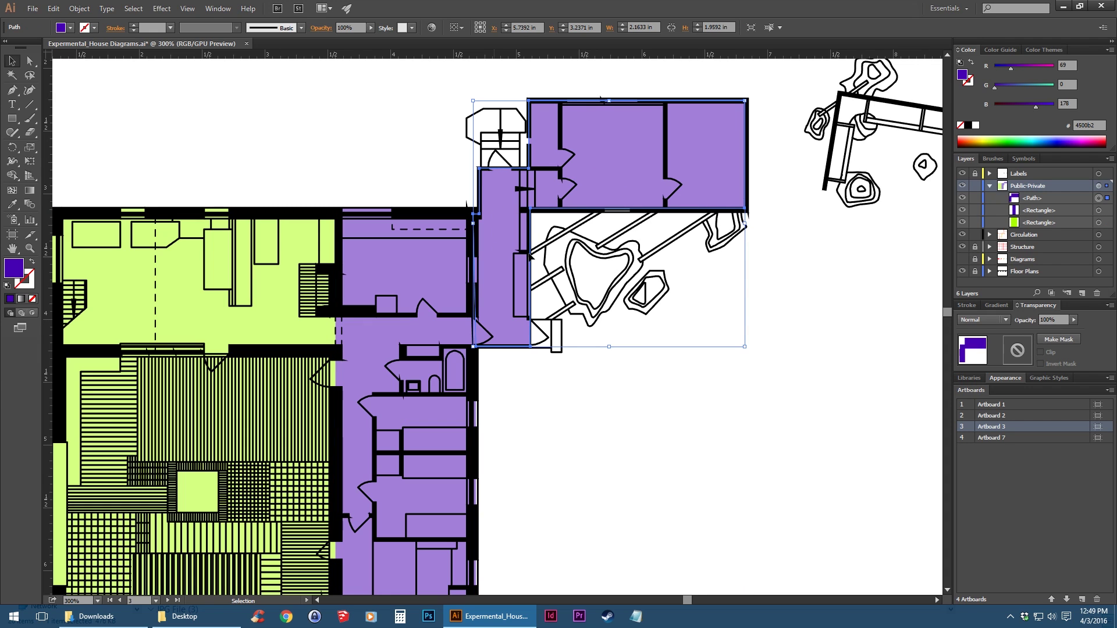
left_click(1048, 320)
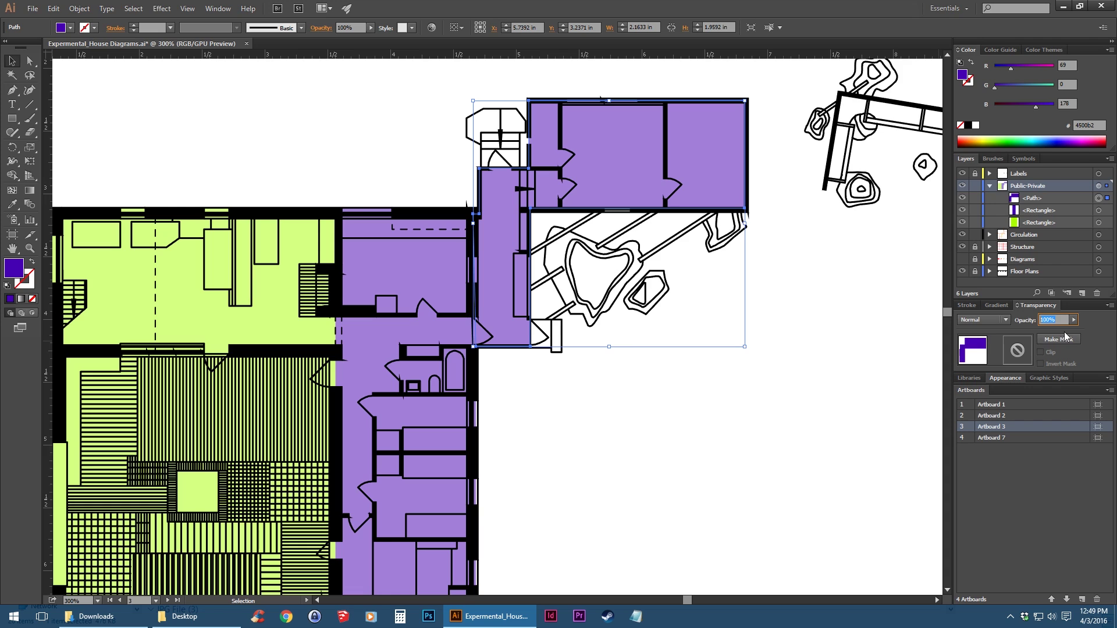
type("50")
key("Return")
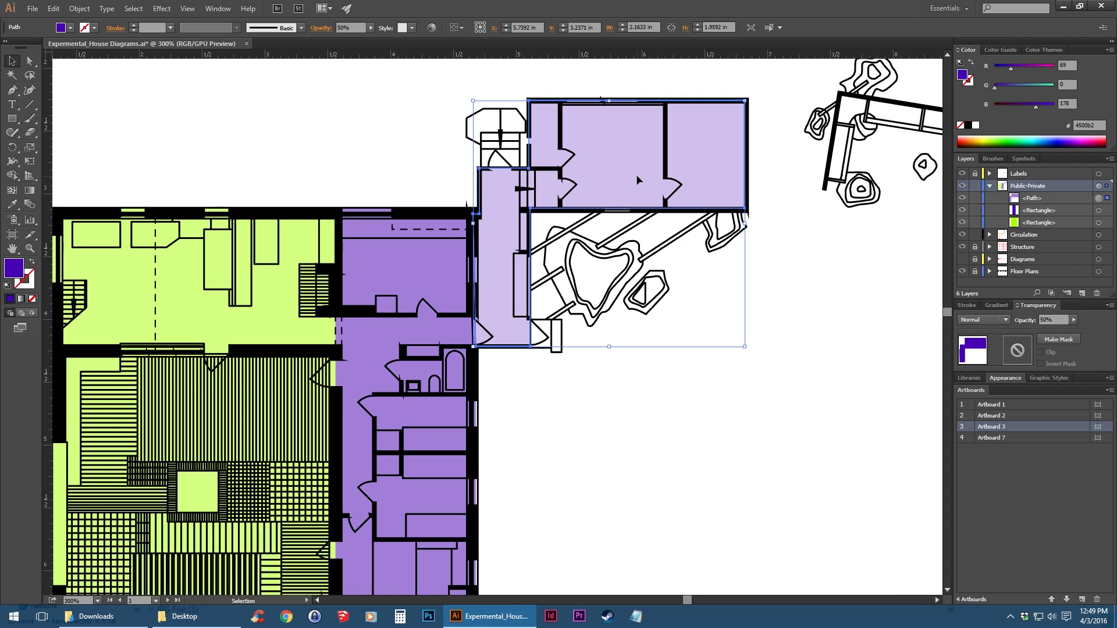
left_click(821, 348)
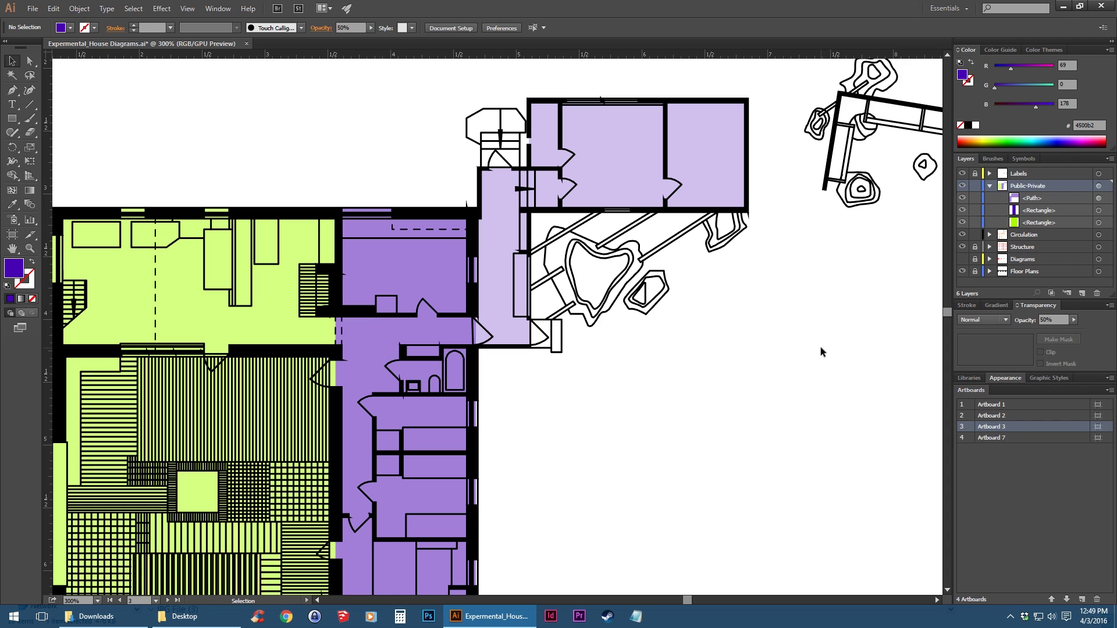
Step: Return the annex and hallway shape's own opacity to 100% and deselect it
left_click(648, 169)
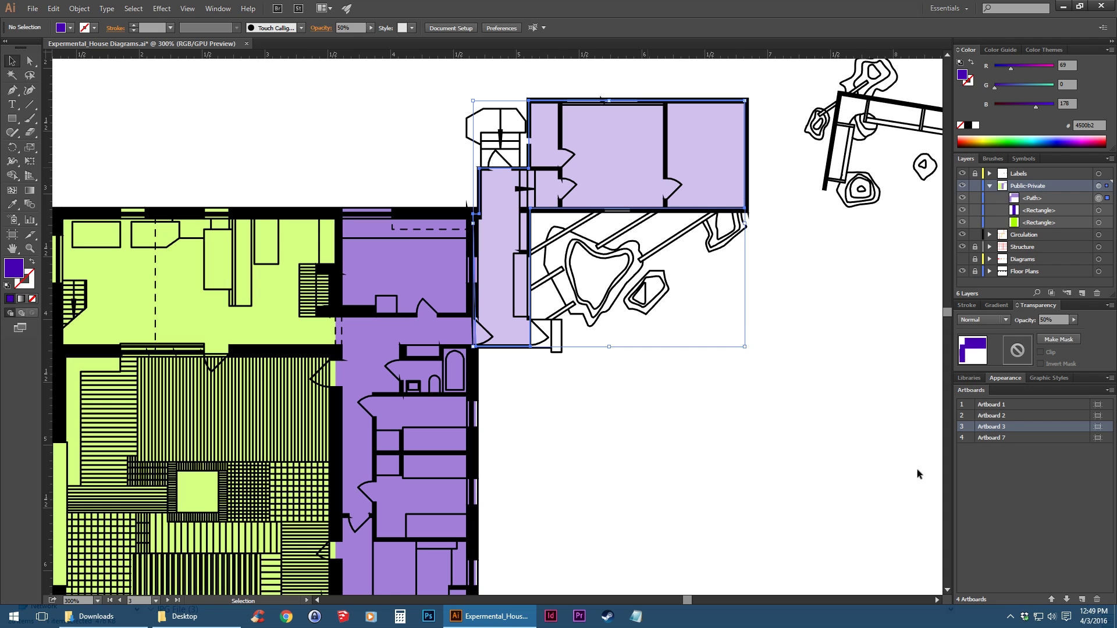
left_click(1050, 320)
type("100")
key("Return")
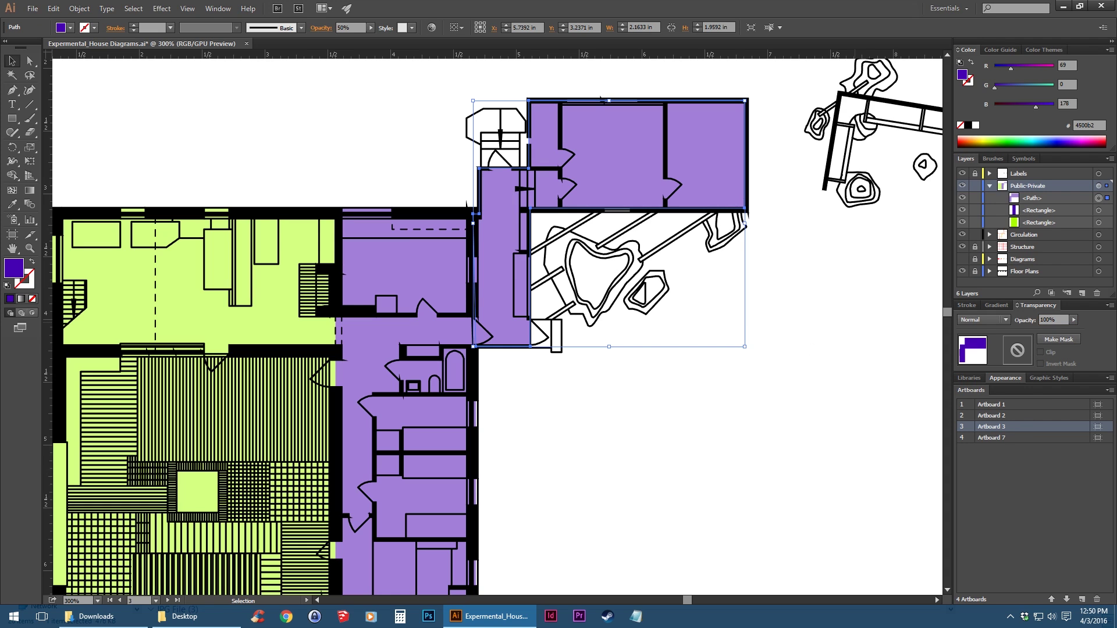
left_click(862, 354)
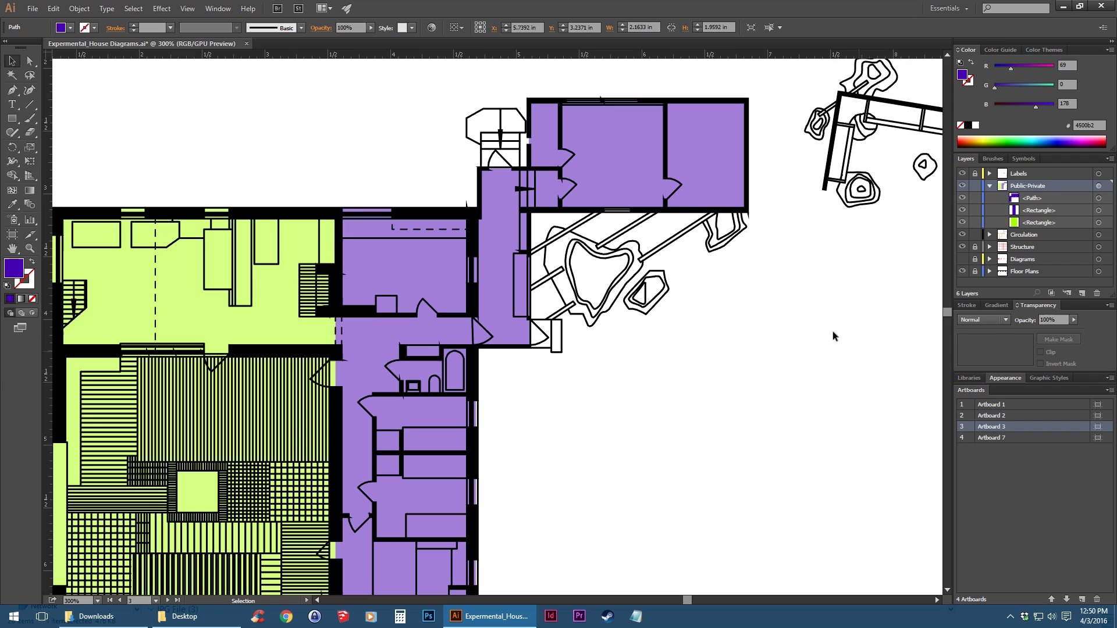
Step: Set the opacity of the whole Public-Private layer to 40% and deselect its artwork
left_click(1100, 188)
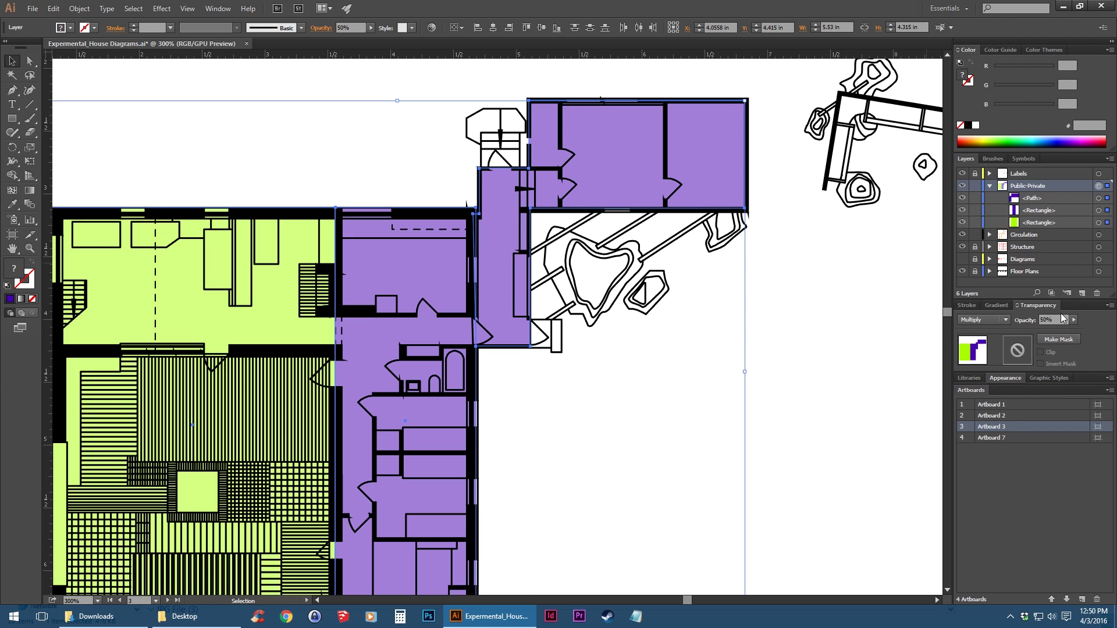
left_click(1039, 320)
type("40")
key("Return")
left_click(779, 317)
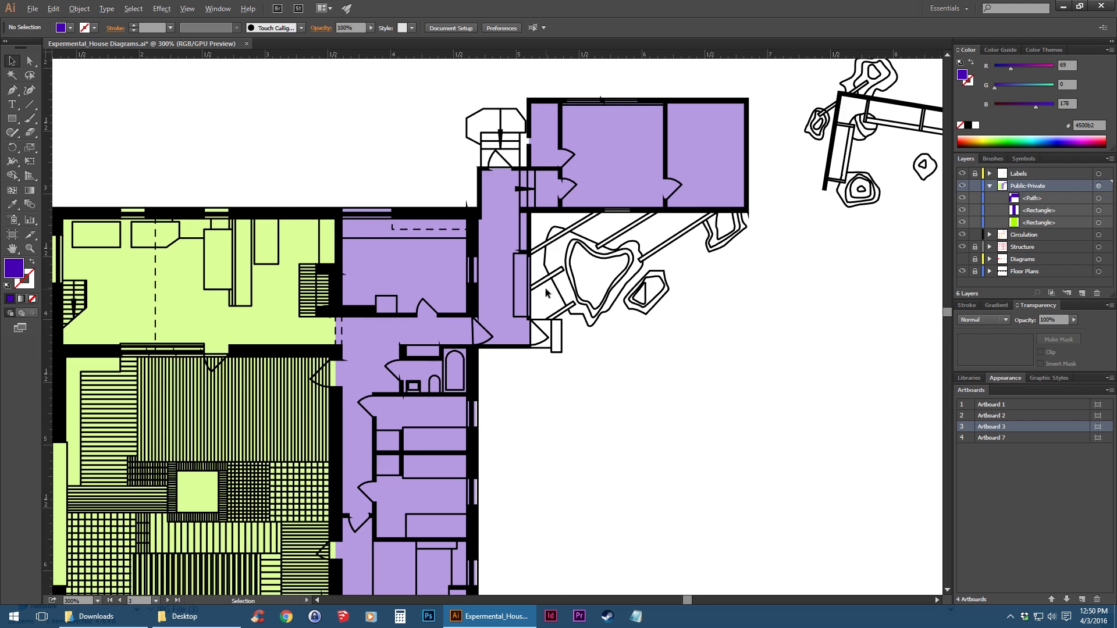
Step: Collapse the Public-Private layer and add a new layer named Views directly above it for the Views diagram
scroll(545, 292, "down", 1)
scroll(546, 293, "down", 2)
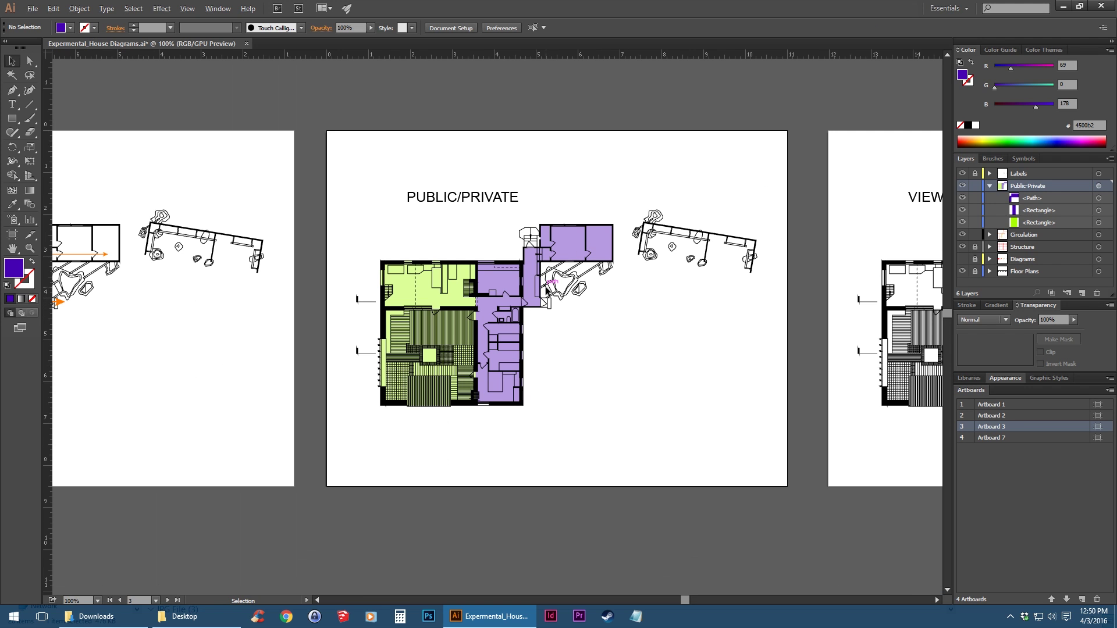
left_click_drag(365, 299, 356, 300)
mouse_move(669, 300)
left_mouse_down()
mouse_move(300, 308)
mouse_move(604, 307)
mouse_move(552, 308)
left_mouse_up()
scroll(457, 341, "up", 2)
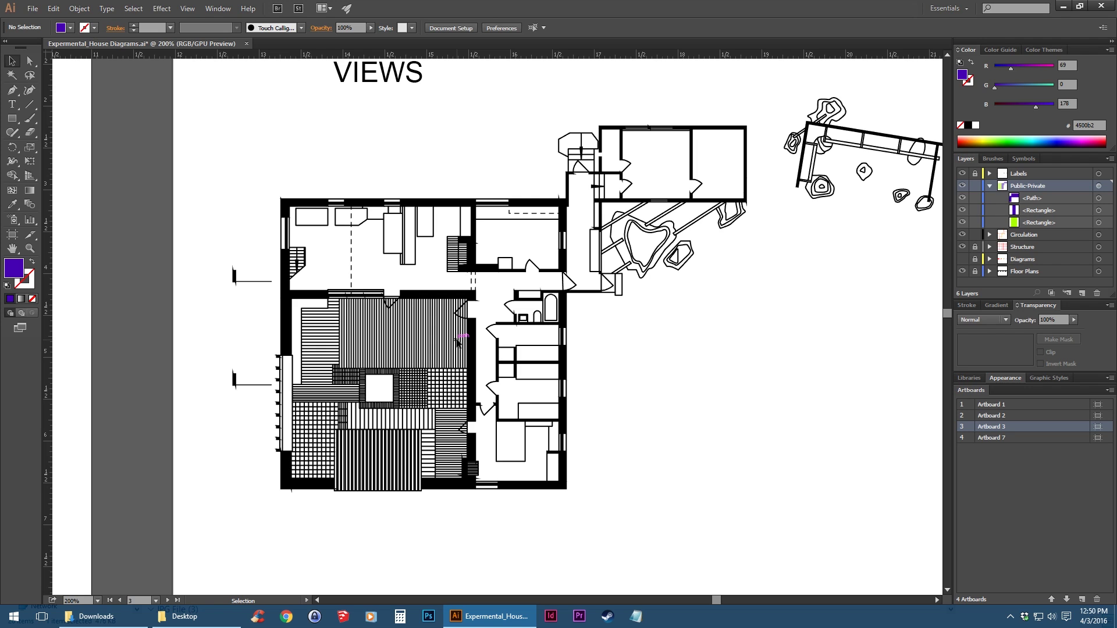
left_click(989, 186)
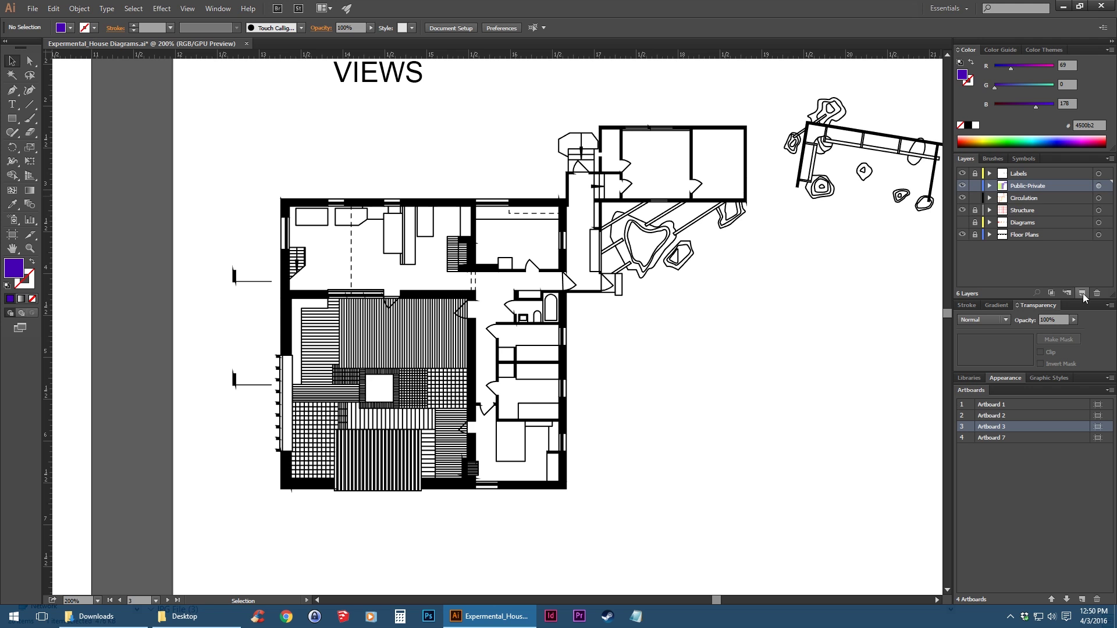
left_click(1082, 293)
double_click(1024, 186)
type("V")
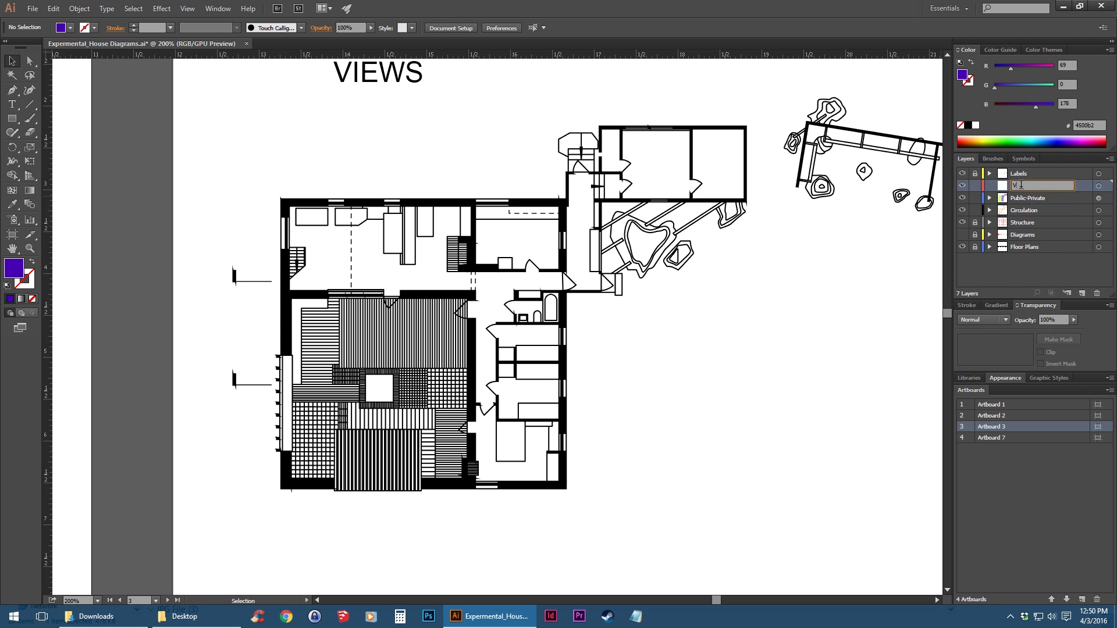
type("iews")
key("Return")
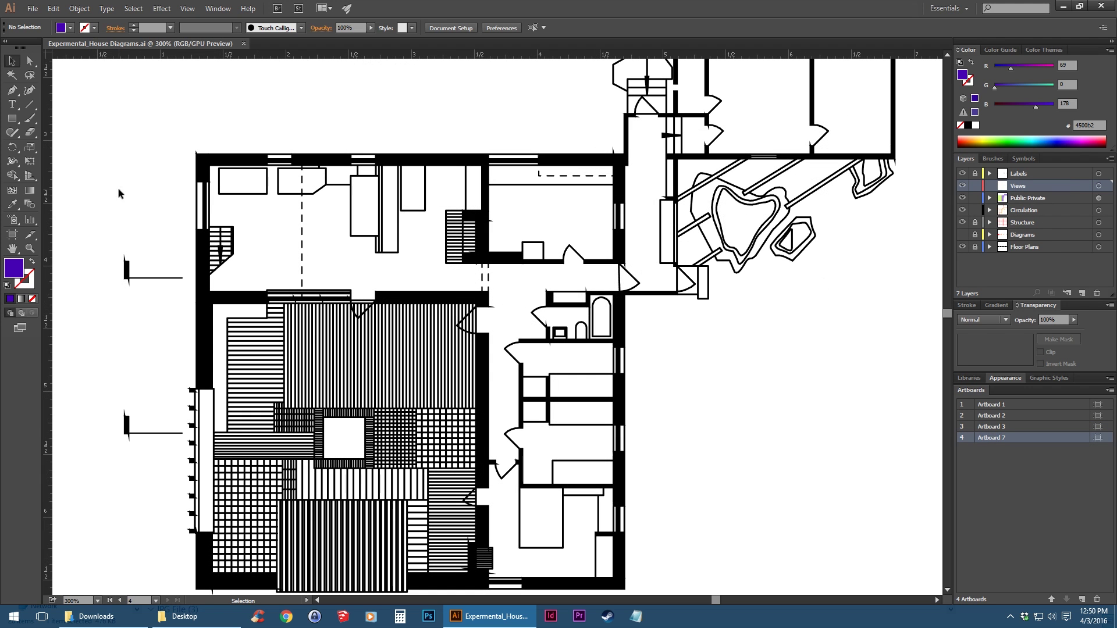
Step: Prepare the Pen tool with a green 33ad00 fill
left_click(12, 90)
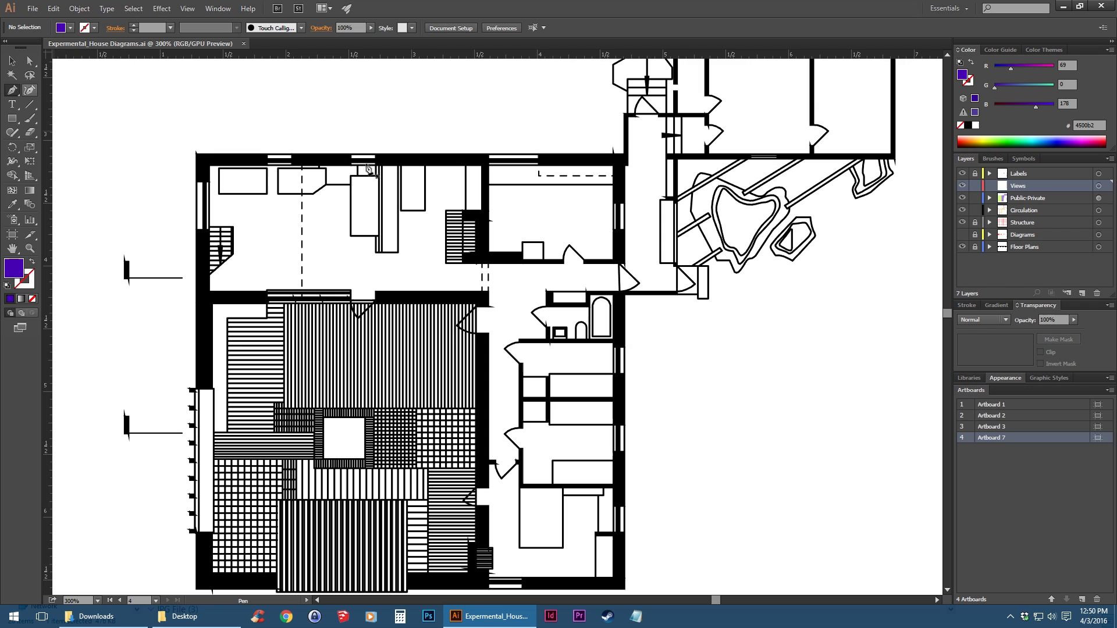
double_click(963, 75)
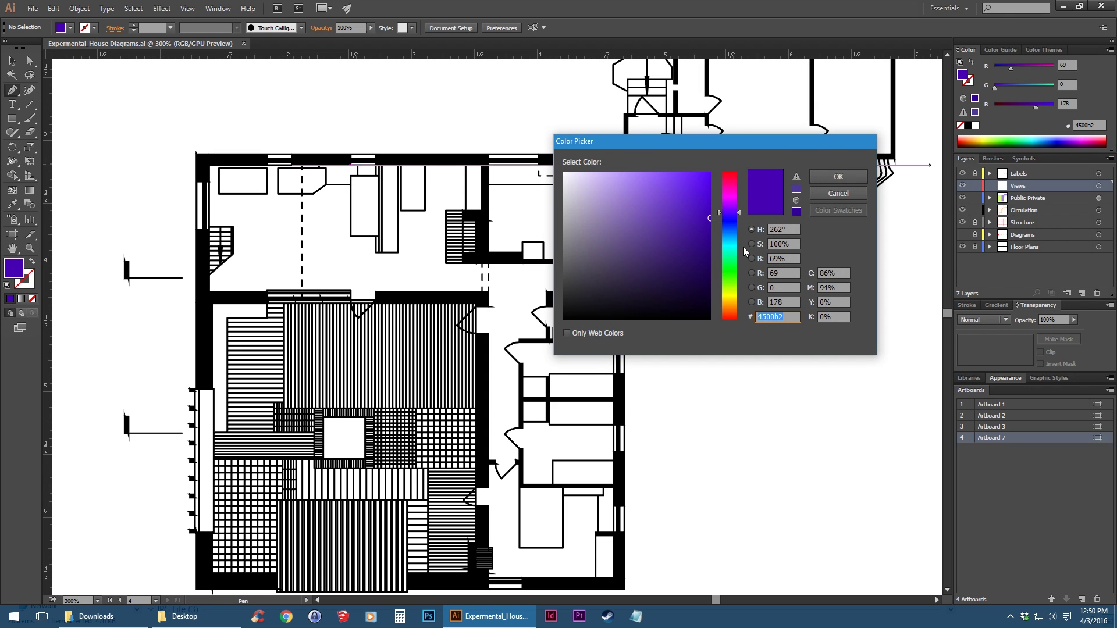
left_click_drag(735, 256, 733, 275)
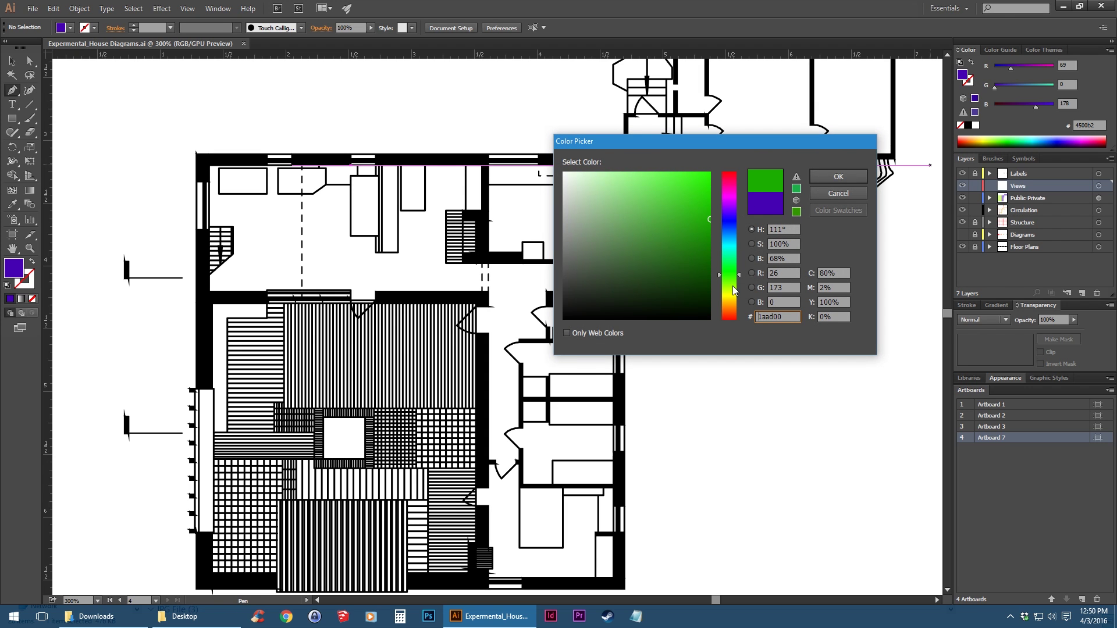
left_click(839, 178)
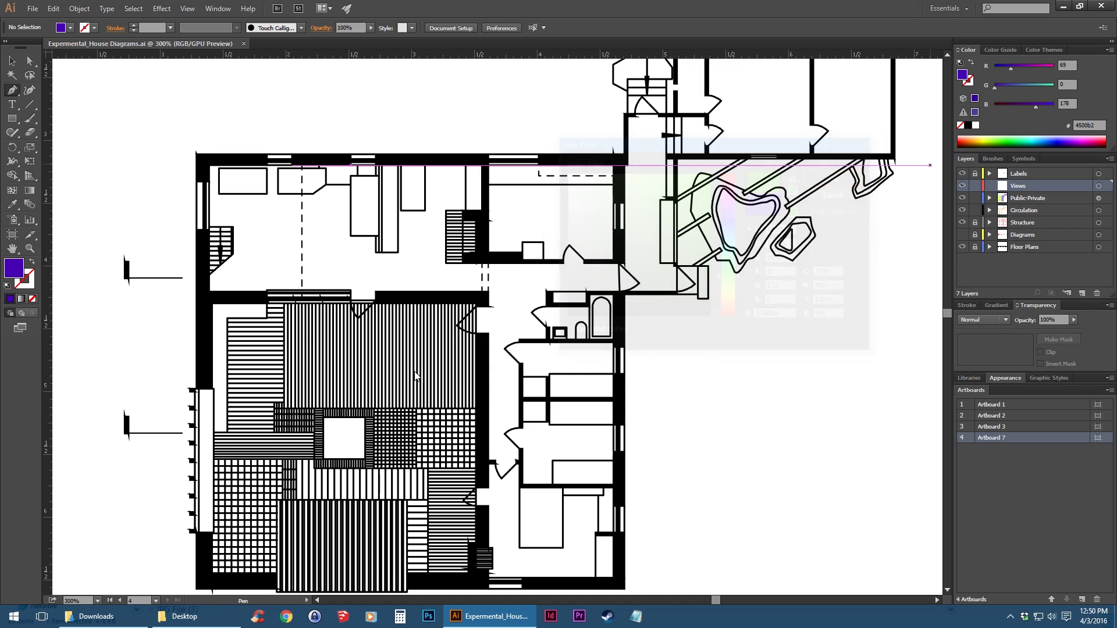
Step: Draw a closed green view triangle from a point in the hallway up past the entrance steps, about 2.04 in tall and 0.4 in wide, and select it
left_click_drag(303, 321, 437, 295)
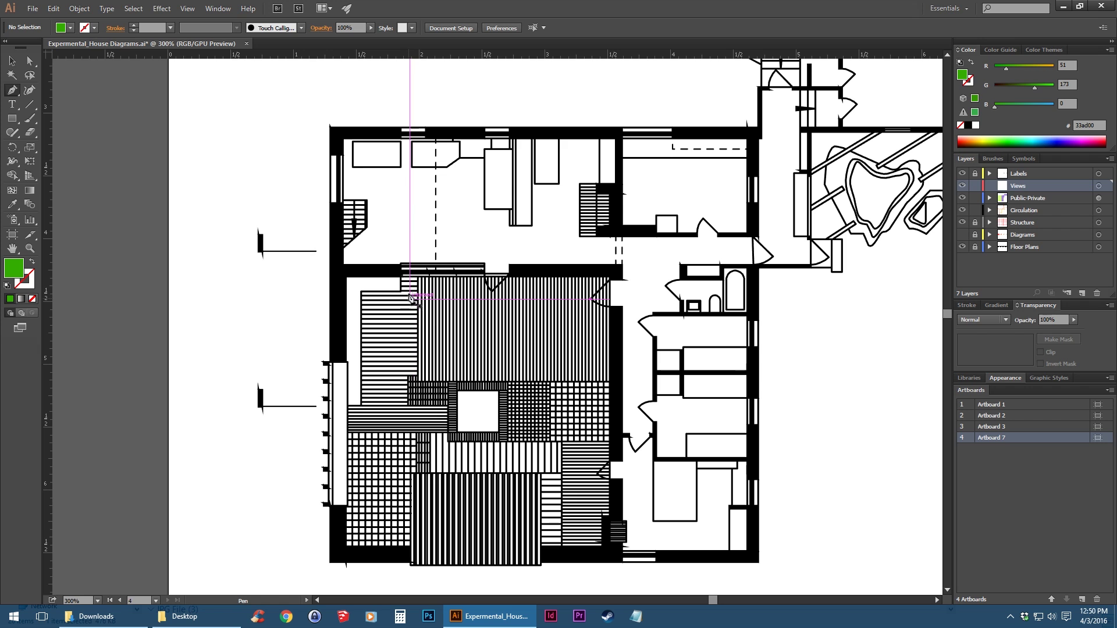
left_click_drag(566, 353, 345, 500)
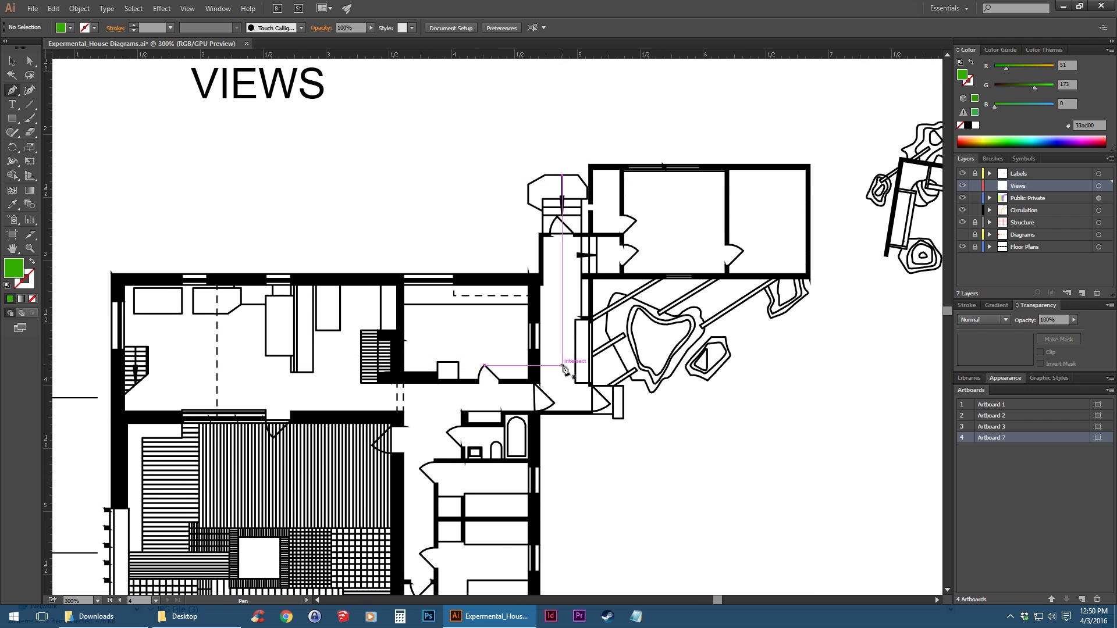
left_click(562, 365)
left_click_drag(516, 391, 461, 515)
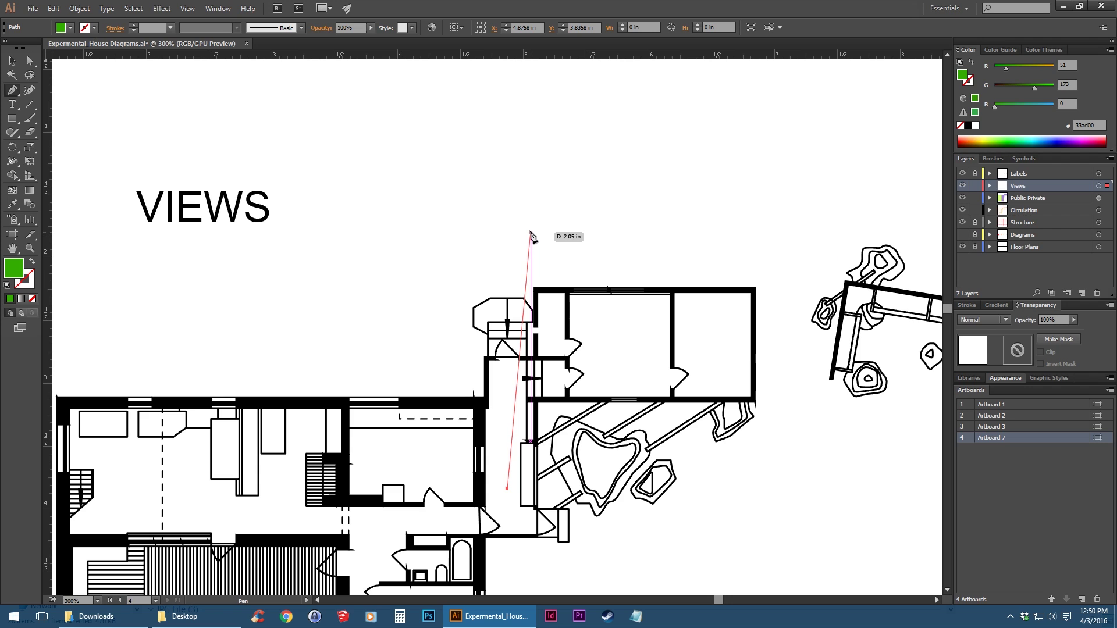
left_click(530, 232)
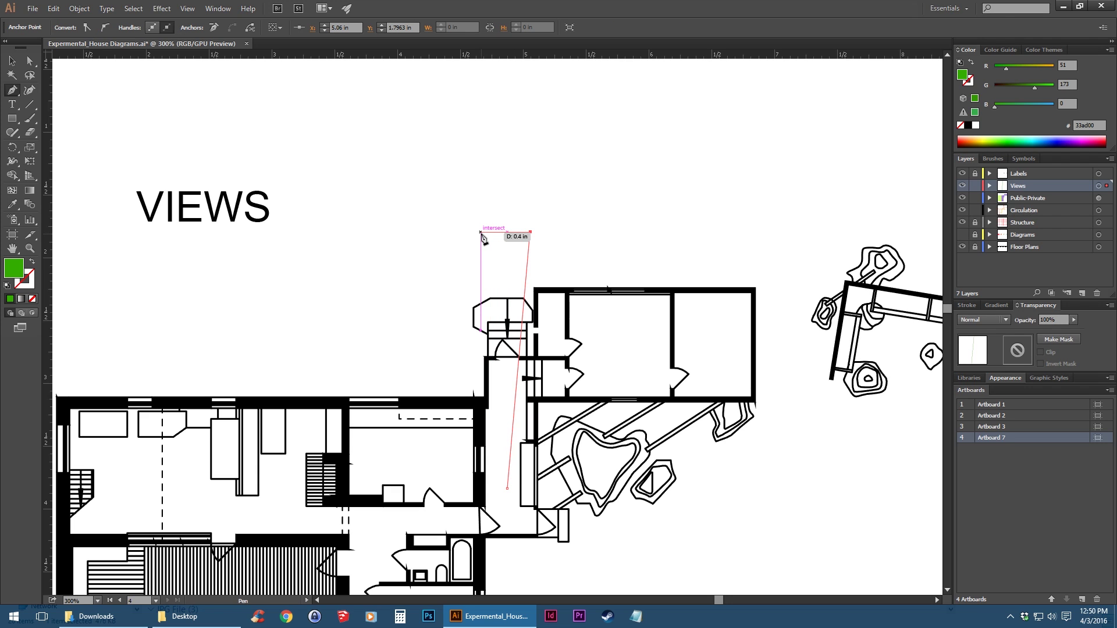
left_click(480, 232)
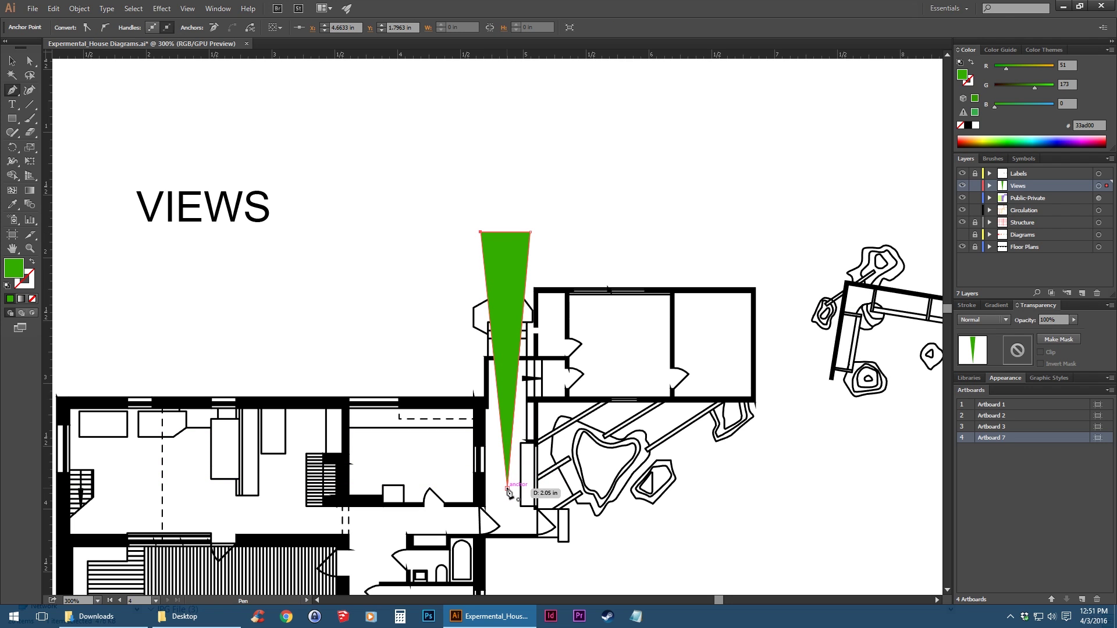
left_click(507, 488)
key("v")
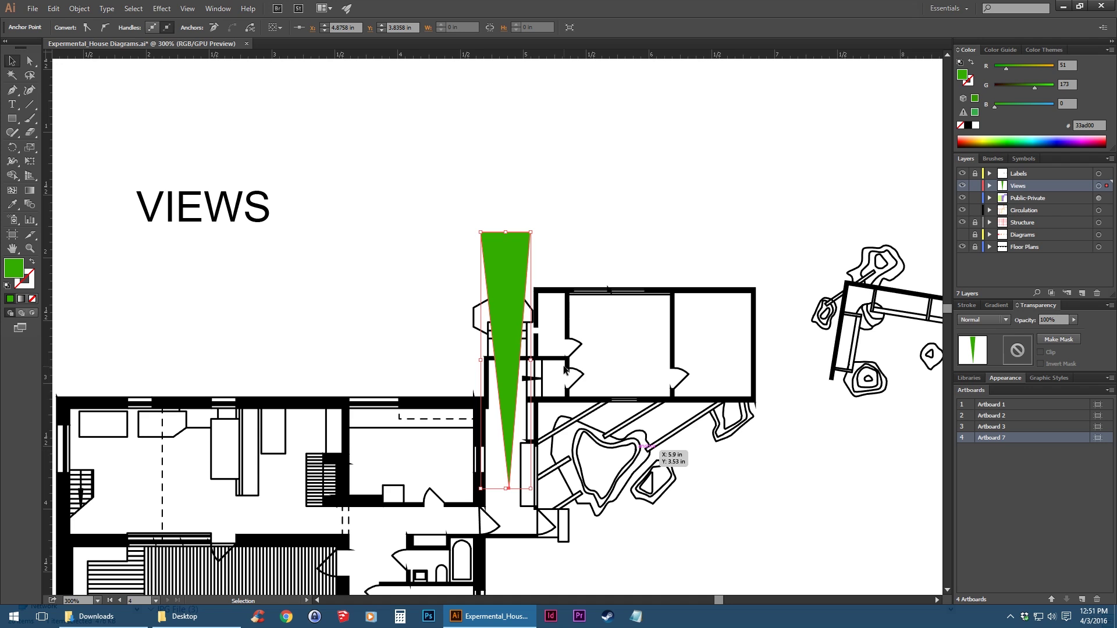
left_click(576, 174)
left_click(511, 248)
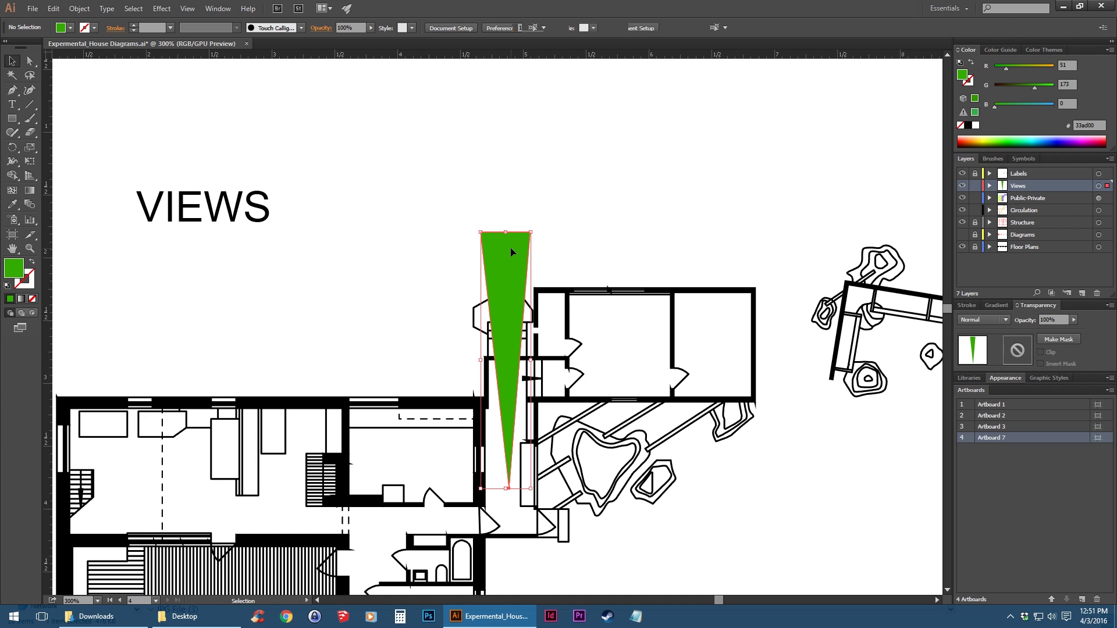
Step: Fill the selected view triangle with a linear gradient
scroll(540, 331, "up", 1)
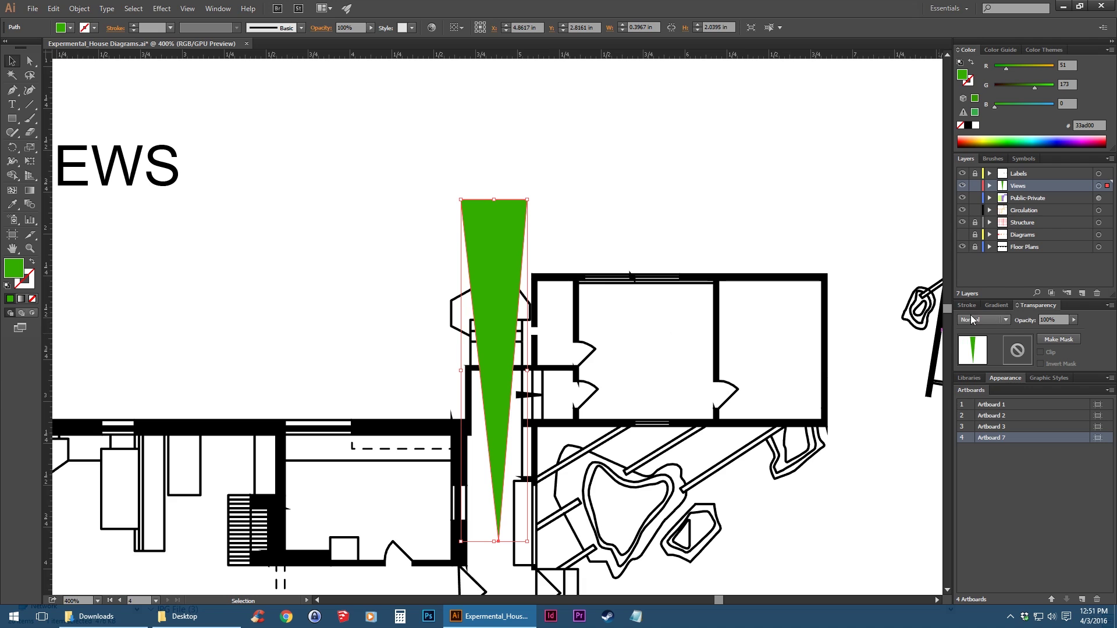
left_click(998, 306)
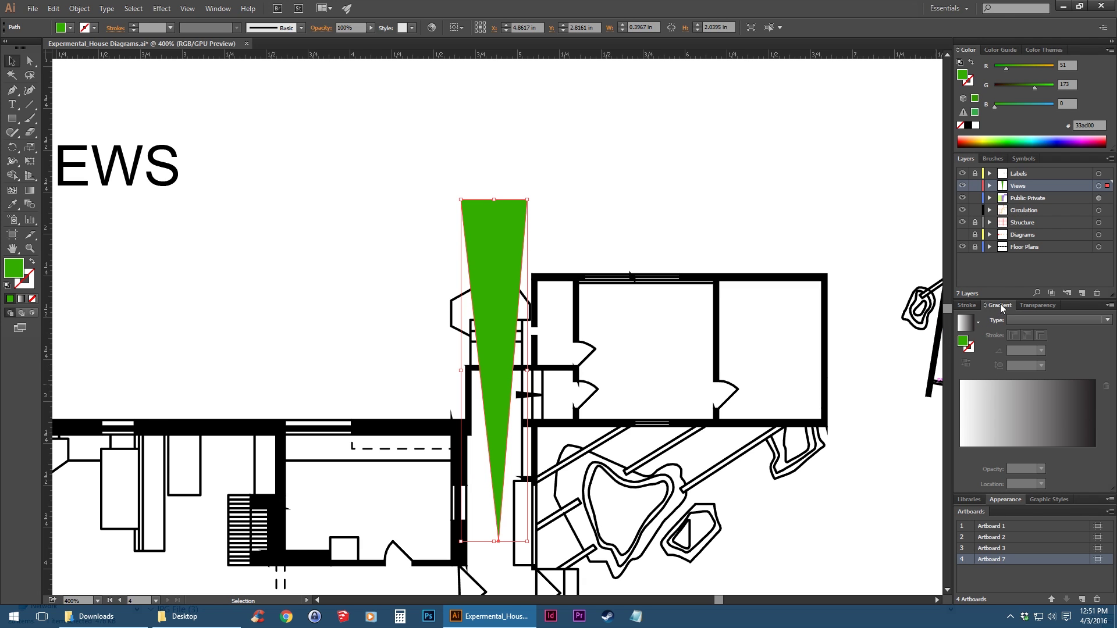
left_click(217, 8)
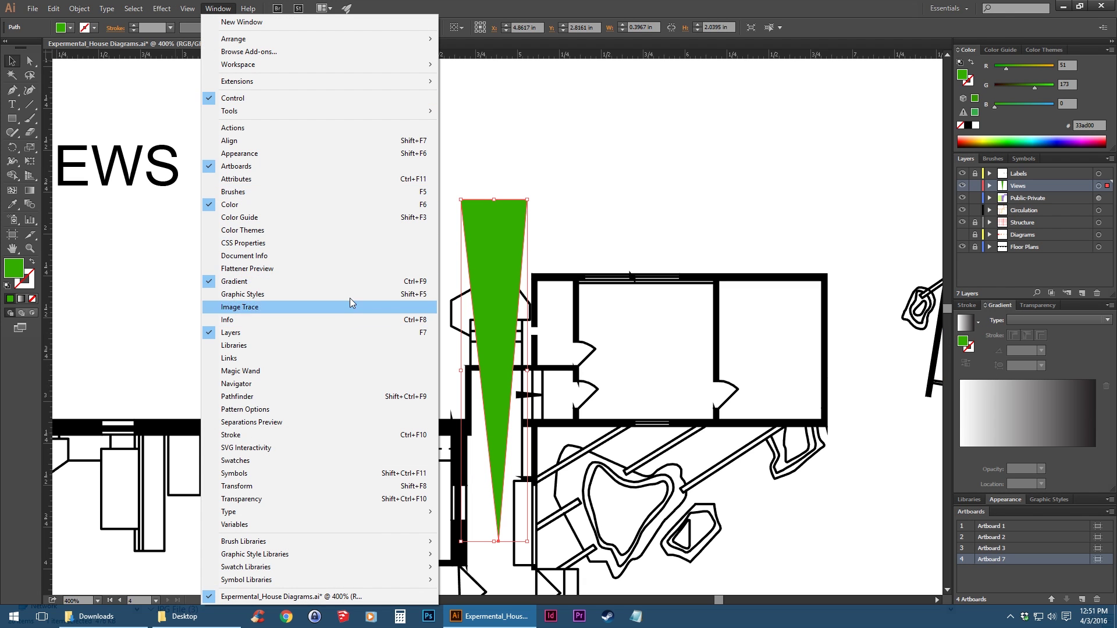
left_click(343, 282)
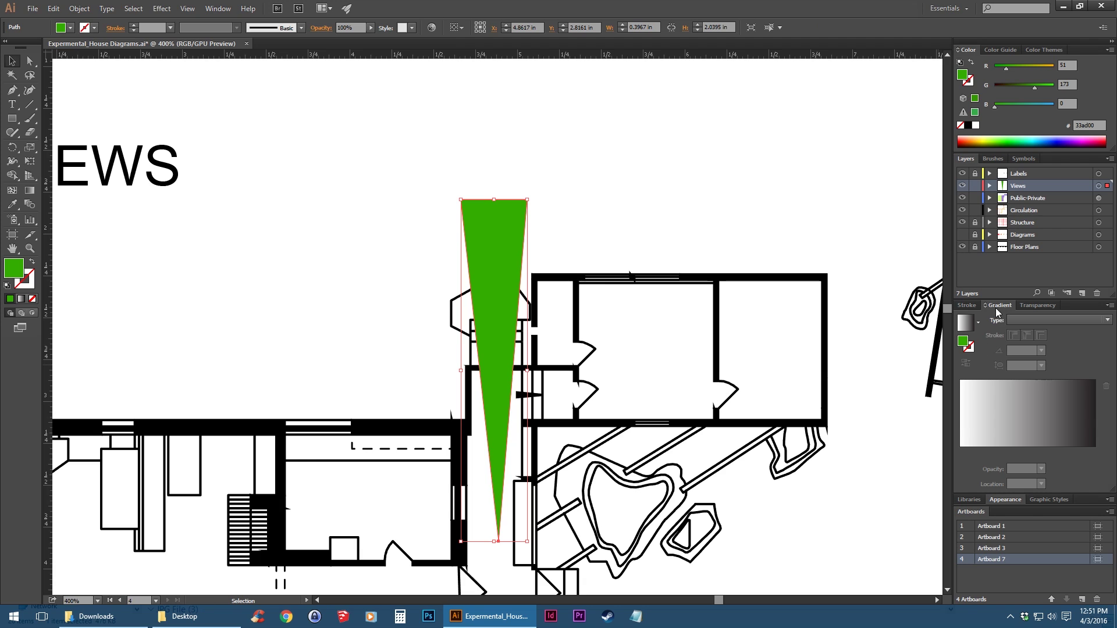
left_click(1033, 315)
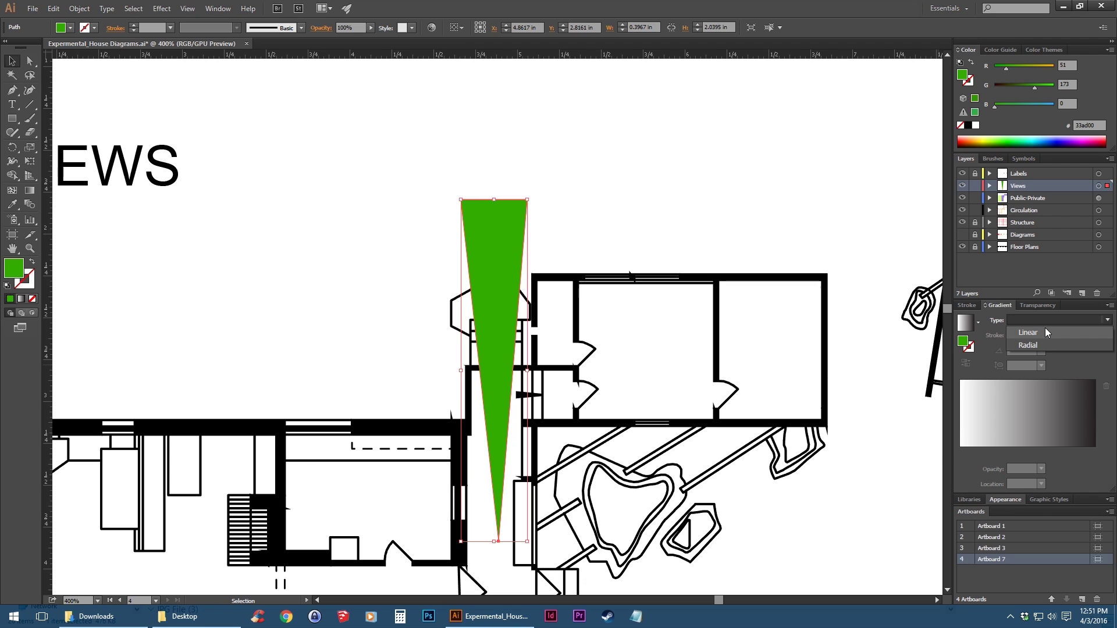
left_click(1045, 328)
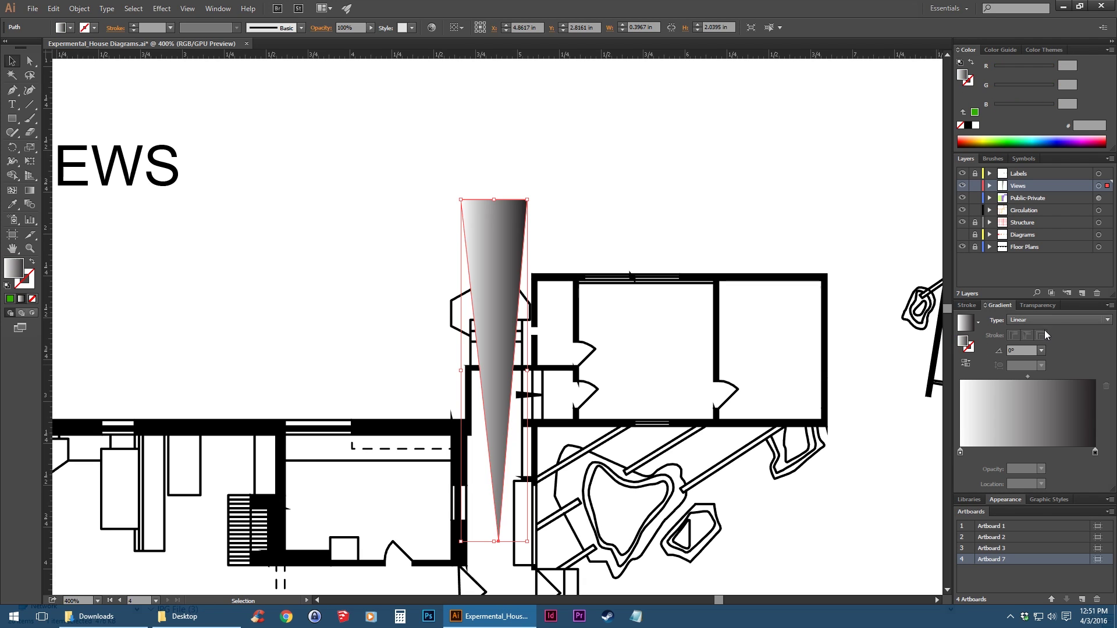
Step: Switch the gradient's white start stop to RGB and recolor it green 1e7f00
left_click(960, 453)
double_click(959, 453)
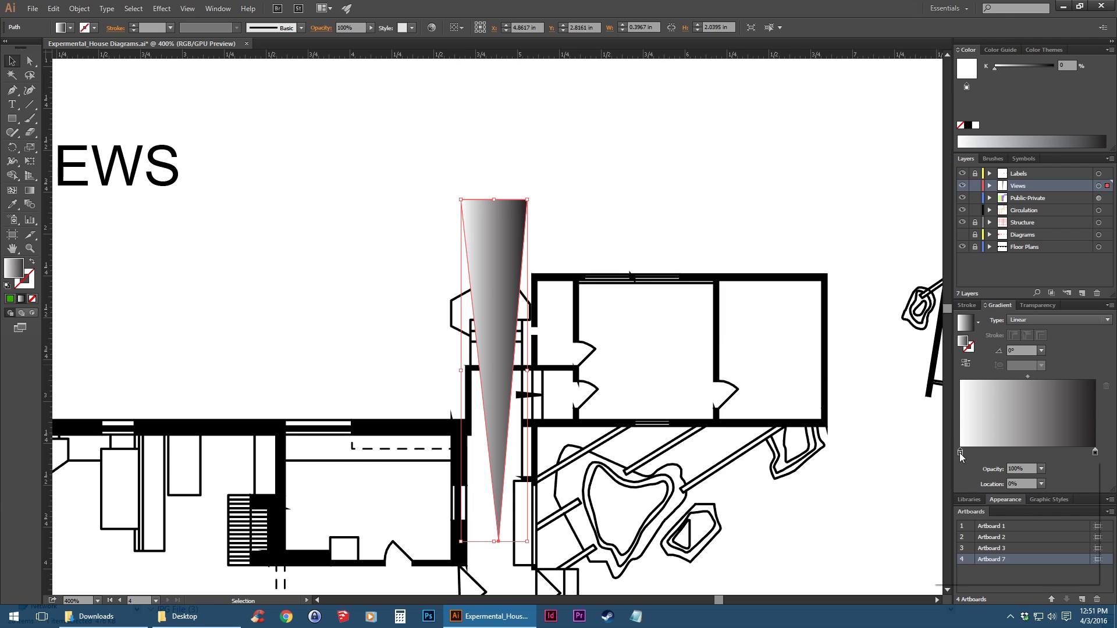
left_click(1092, 465)
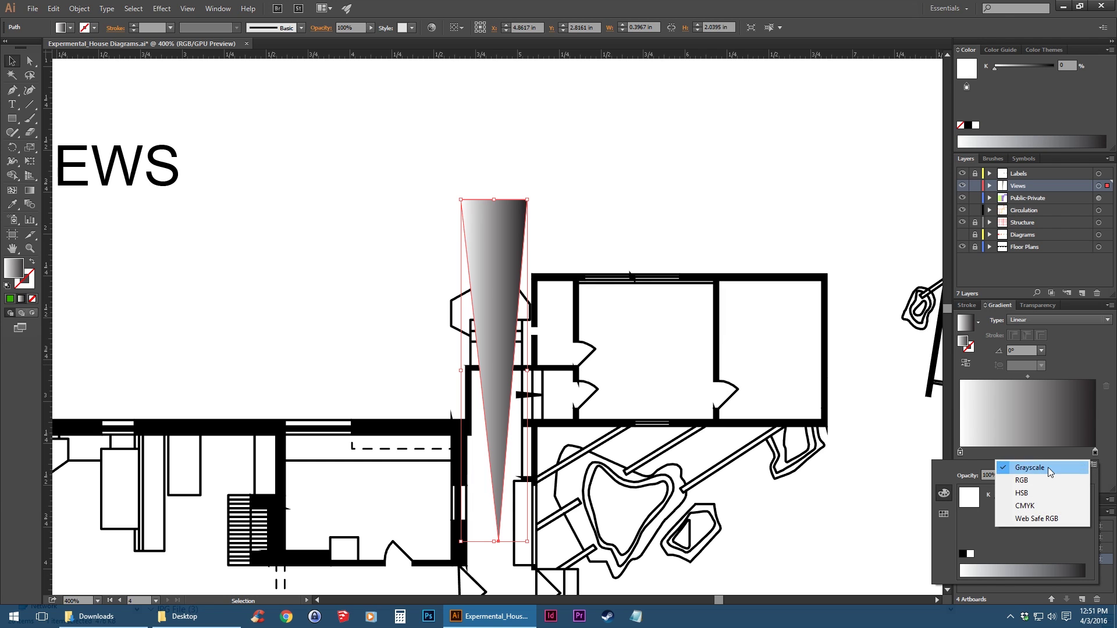
left_click(1044, 483)
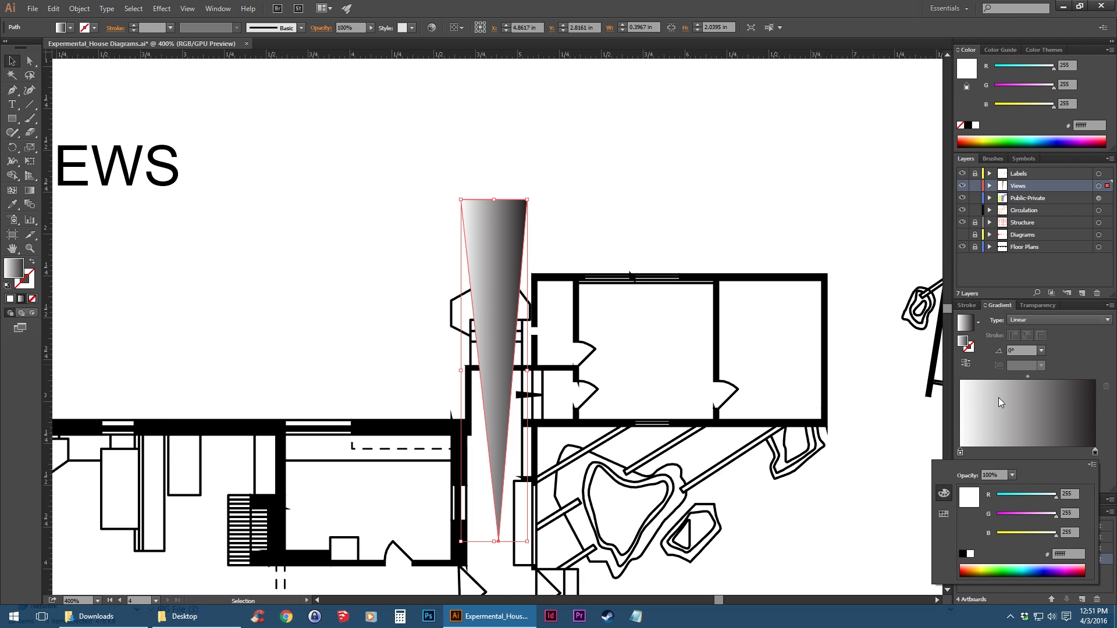
left_click_drag(1002, 564, 1001, 569)
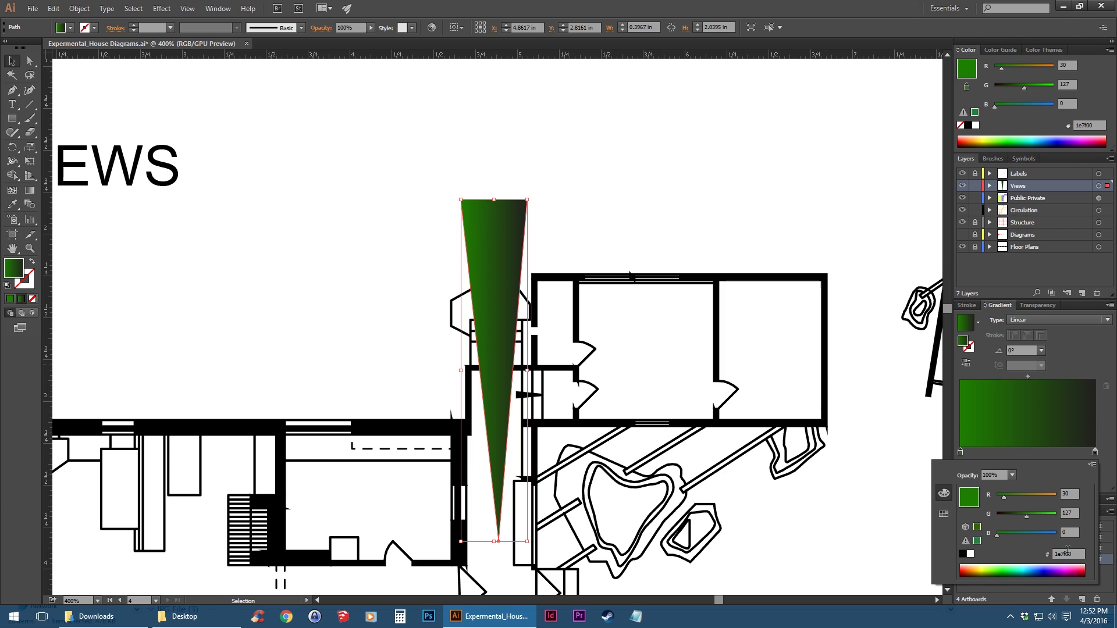
Step: Copy the start stop's hex code and apply the same green 1e7f00 to the gradient's black end stop in RGB mode
left_click(1068, 553)
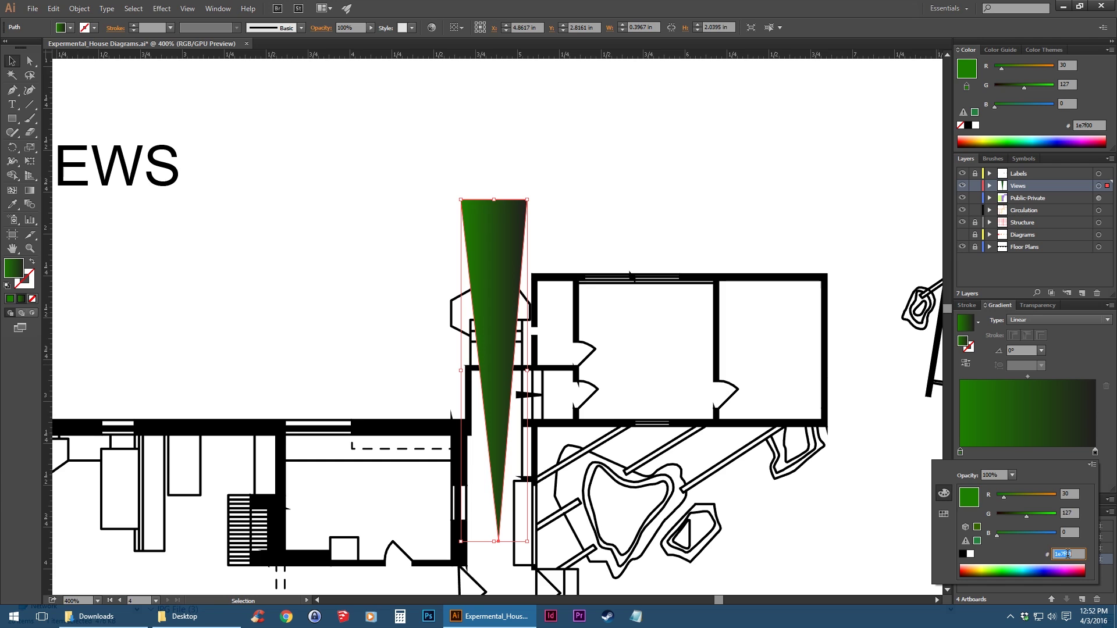
double_click(1095, 454)
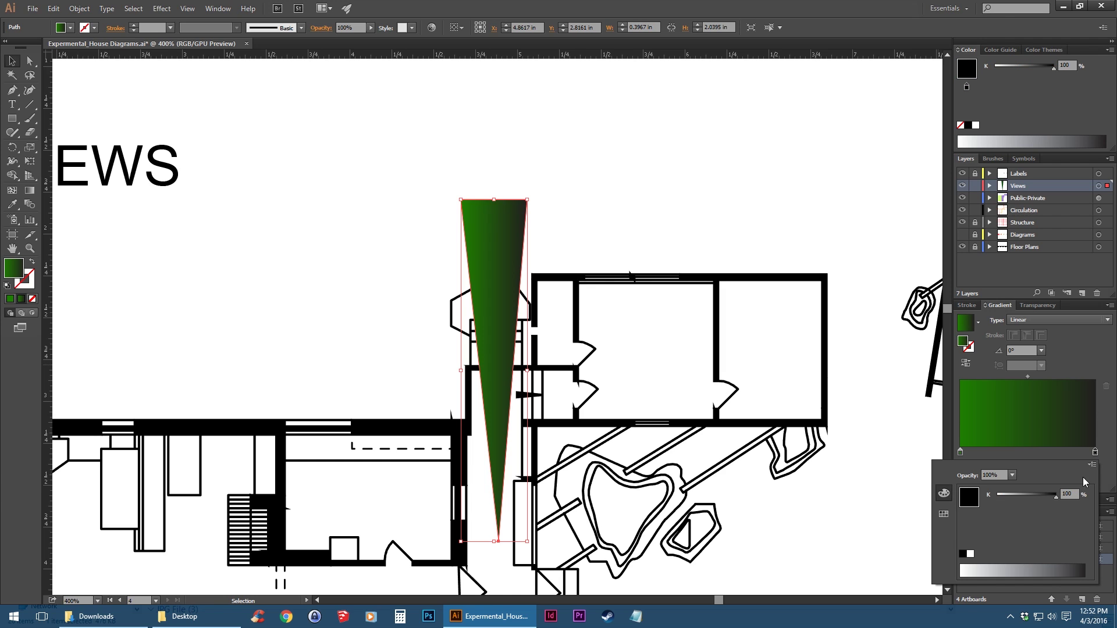
left_click(1092, 465)
left_click(1066, 483)
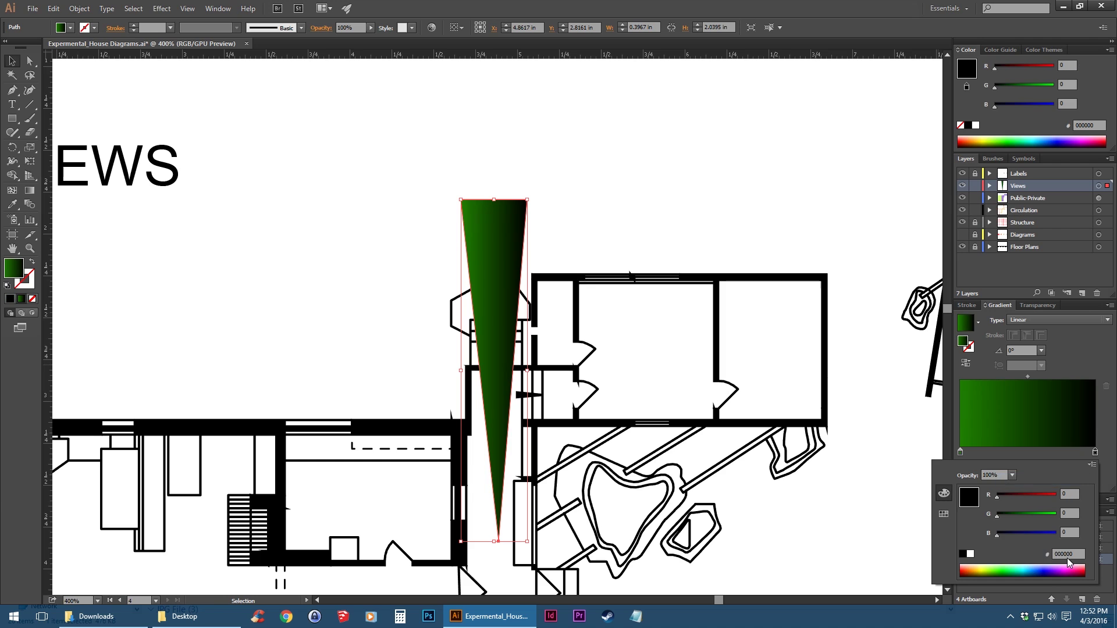
left_click(1068, 554)
key("Tab")
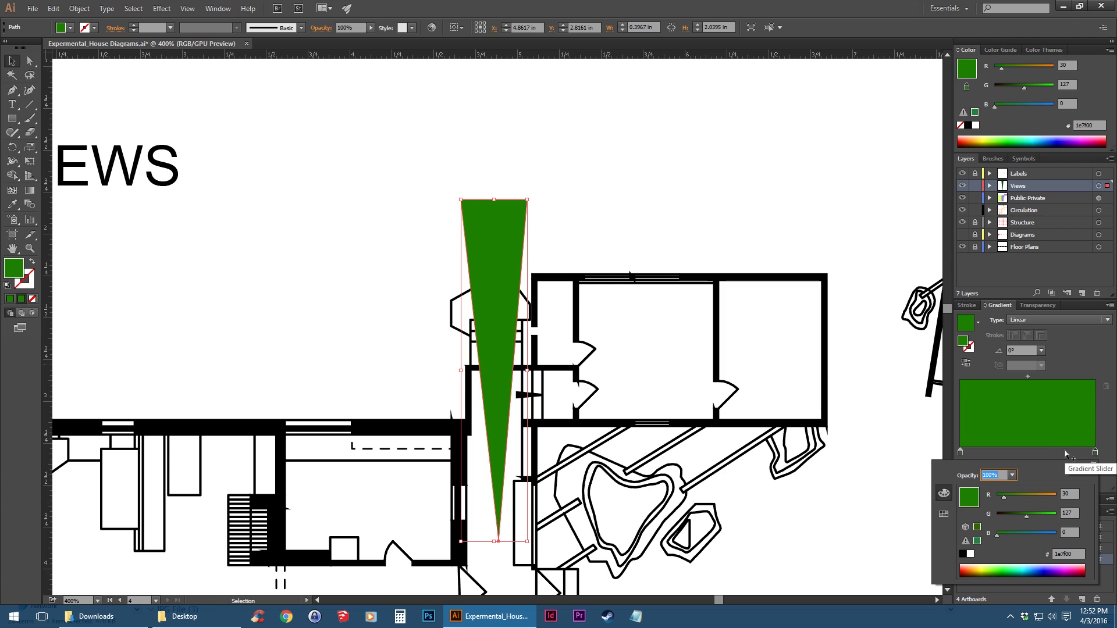
Step: Fade the gradient's end stop to 0% opacity, set the gradient angle to 90°, and deselect the triangle
left_click(1046, 445)
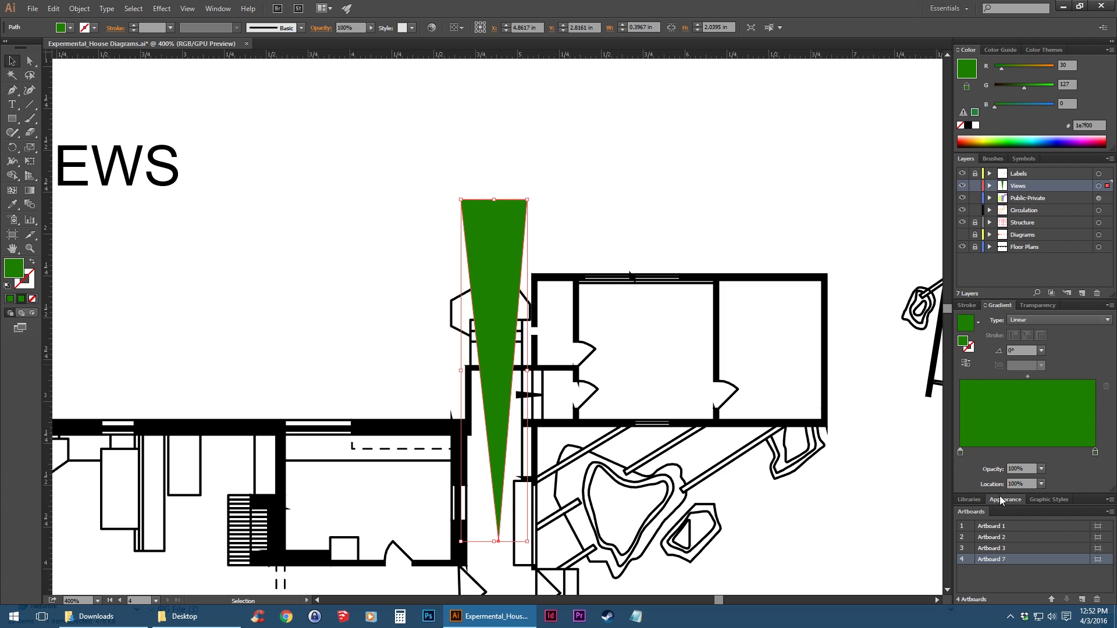
left_click(1042, 469)
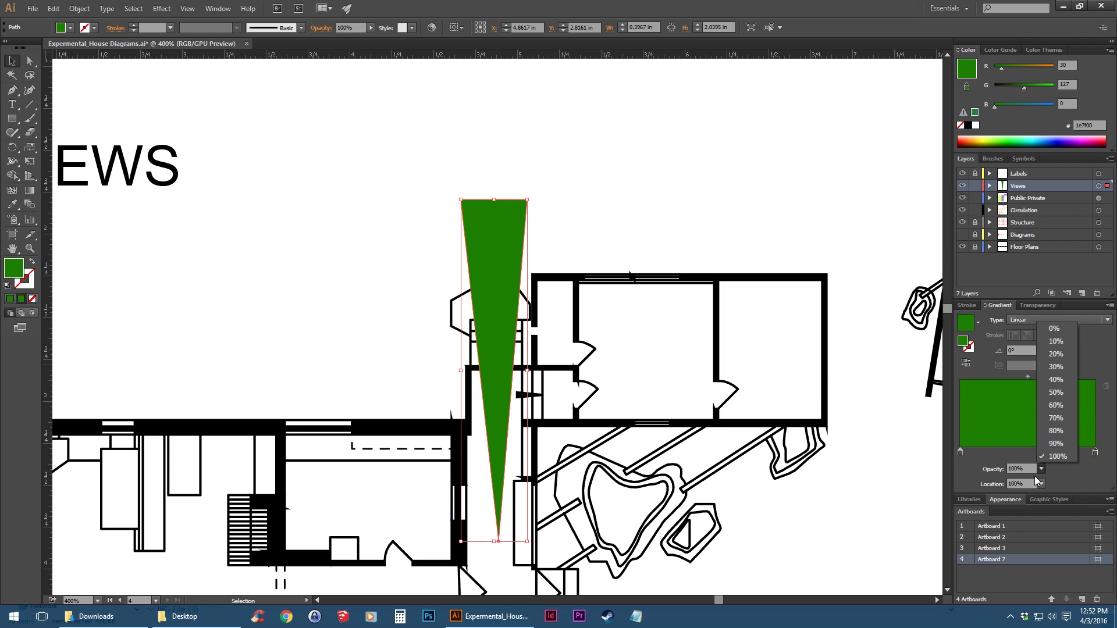
left_click(1059, 333)
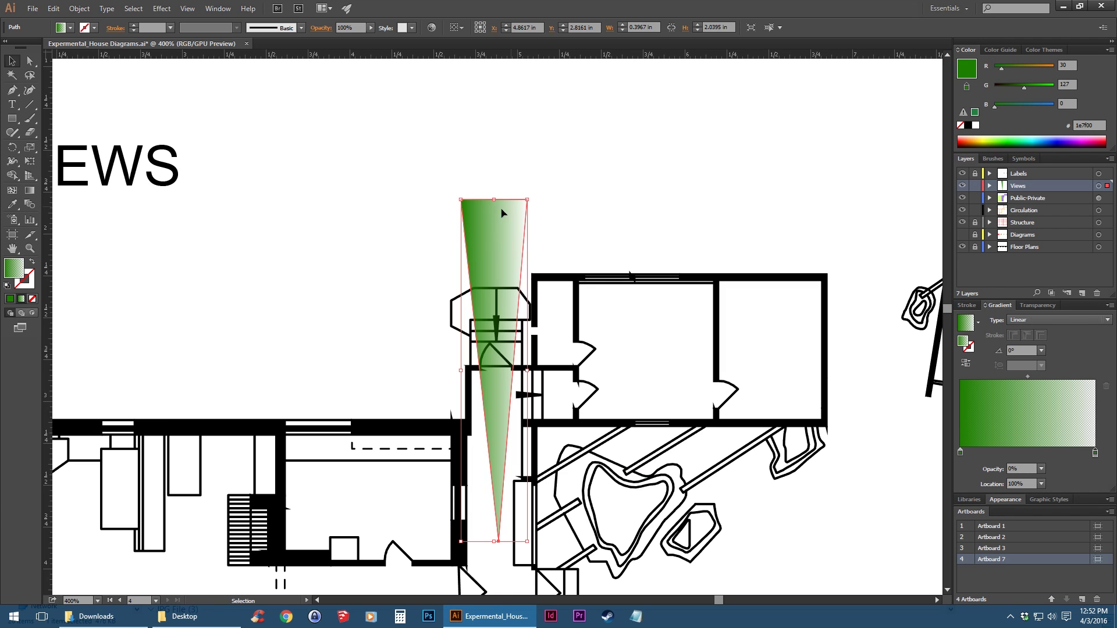
left_click(1041, 351)
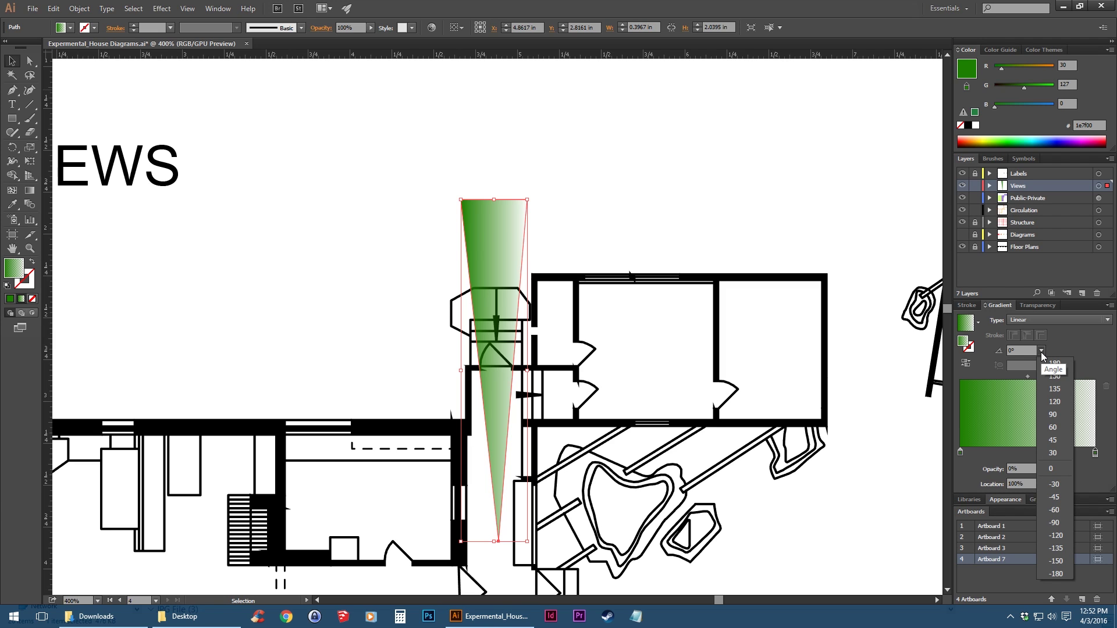
left_click(1059, 413)
left_click(651, 203)
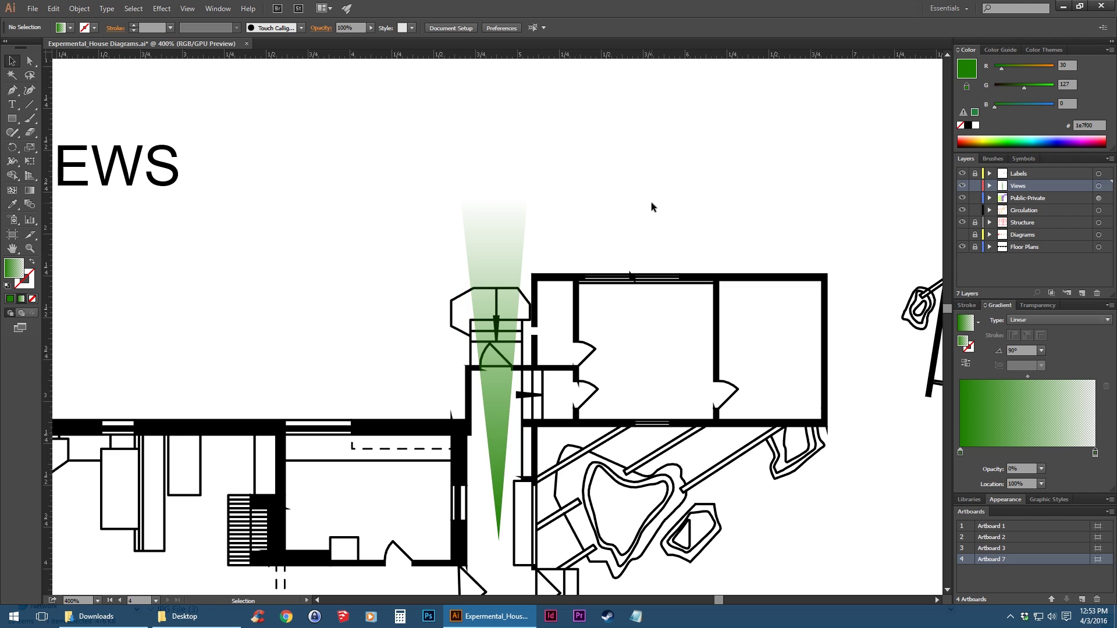
Step: Draw a closed view triangle from inside the living room down across the patio past the lower wall, about 1.44 in wide and 3.5 in tall
scroll(646, 201, "down", 2)
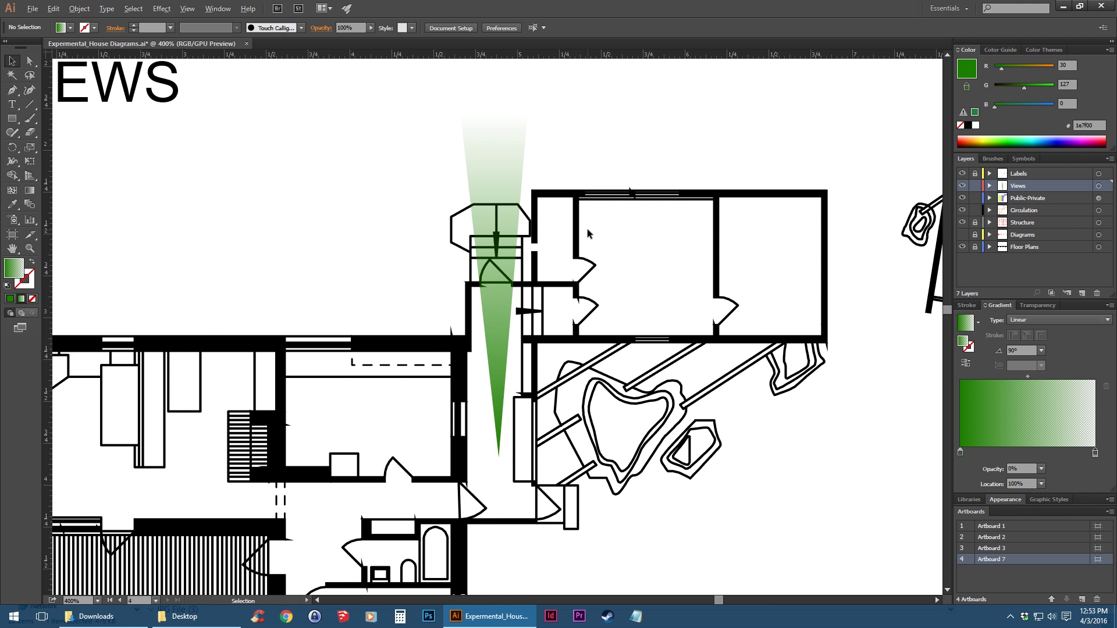
scroll(587, 229, "down", 1)
left_click(12, 90)
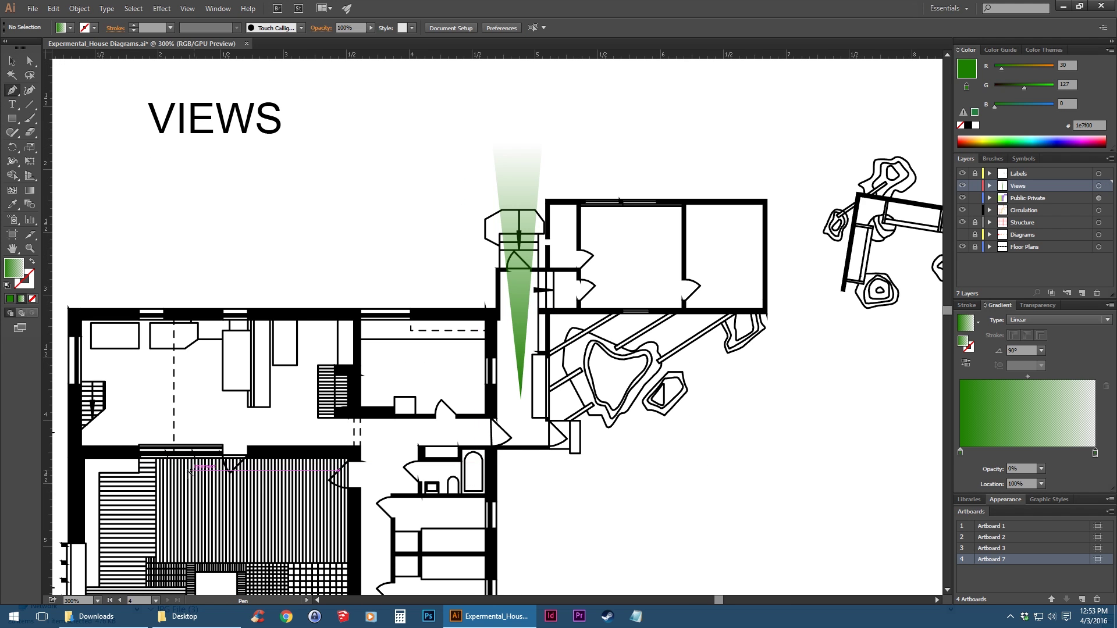
scroll(192, 474, "up", 1)
left_click_drag(264, 487, 547, 207)
scroll(531, 269, "down", 1)
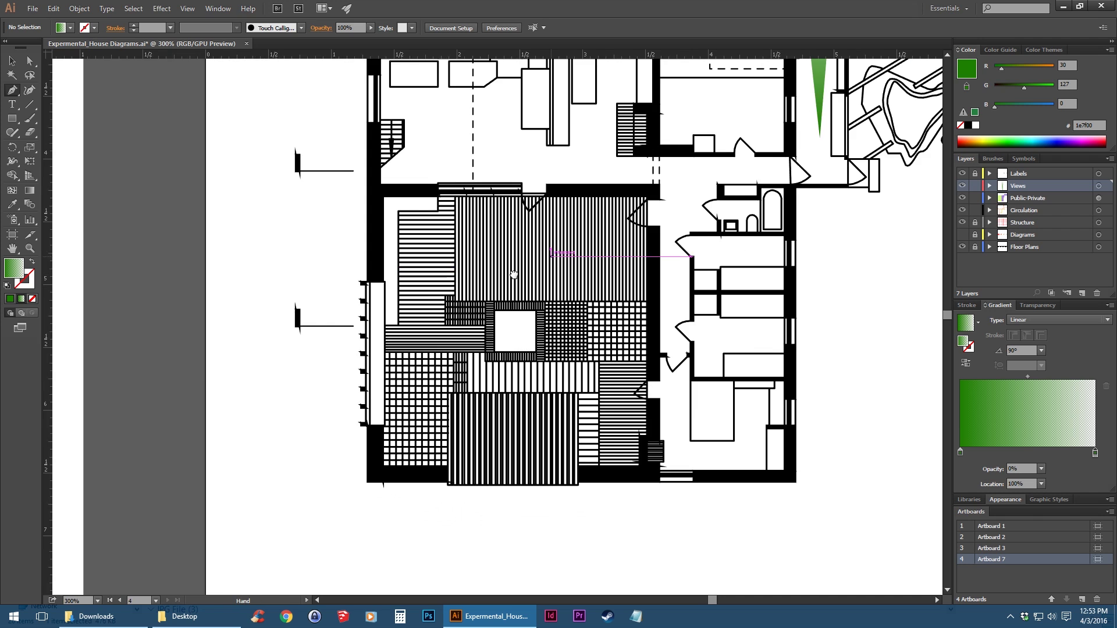
left_click_drag(548, 251, 482, 277)
left_click(448, 183)
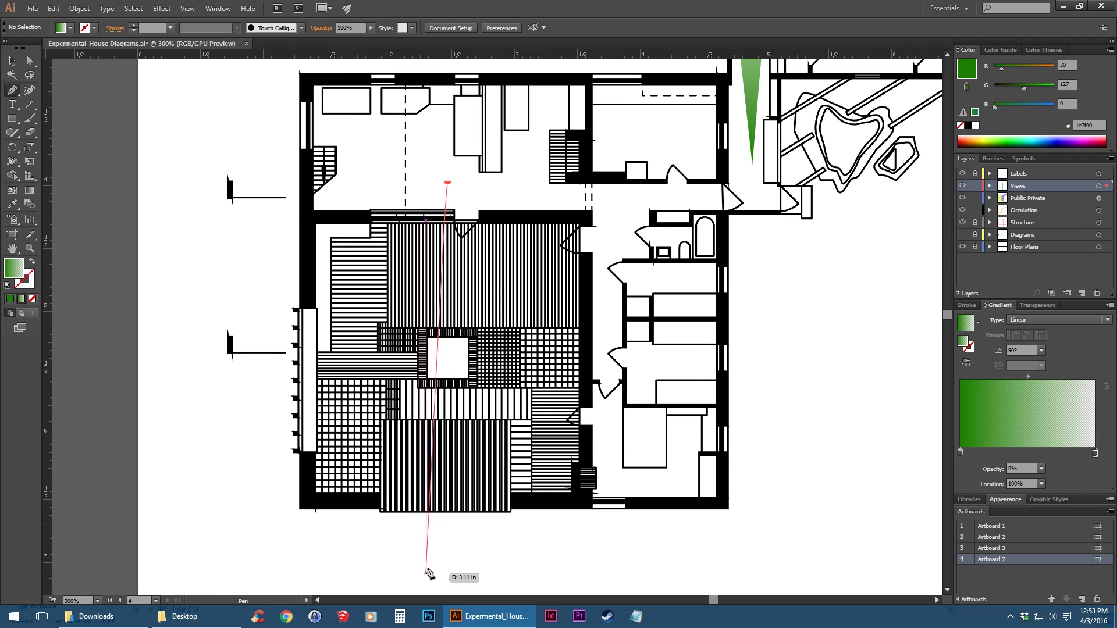
scroll(442, 573, "down", 2)
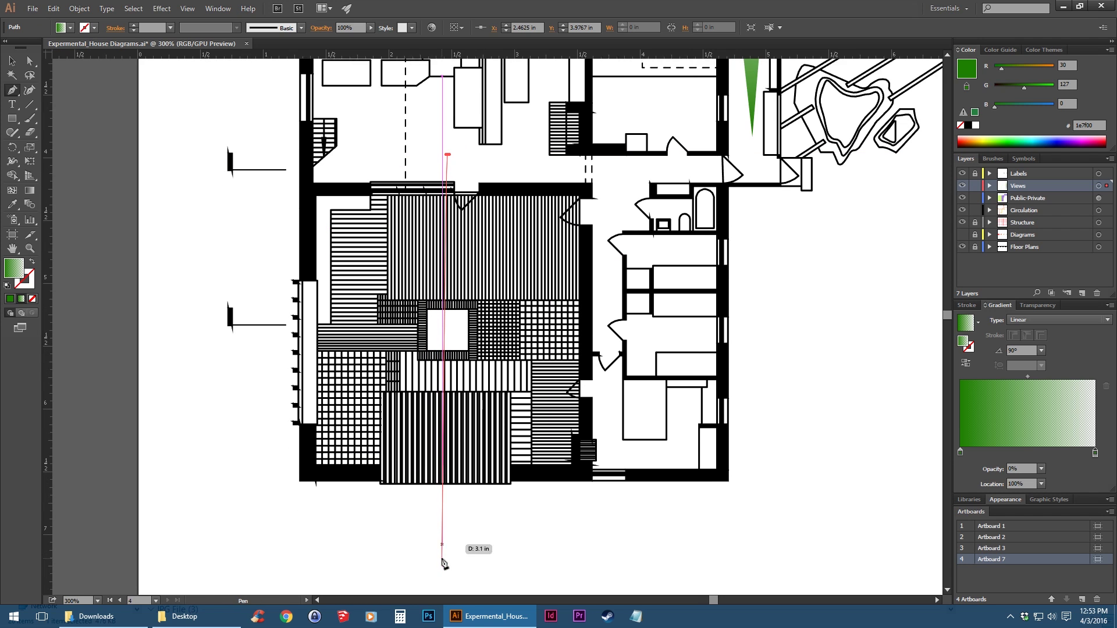
left_click(355, 579)
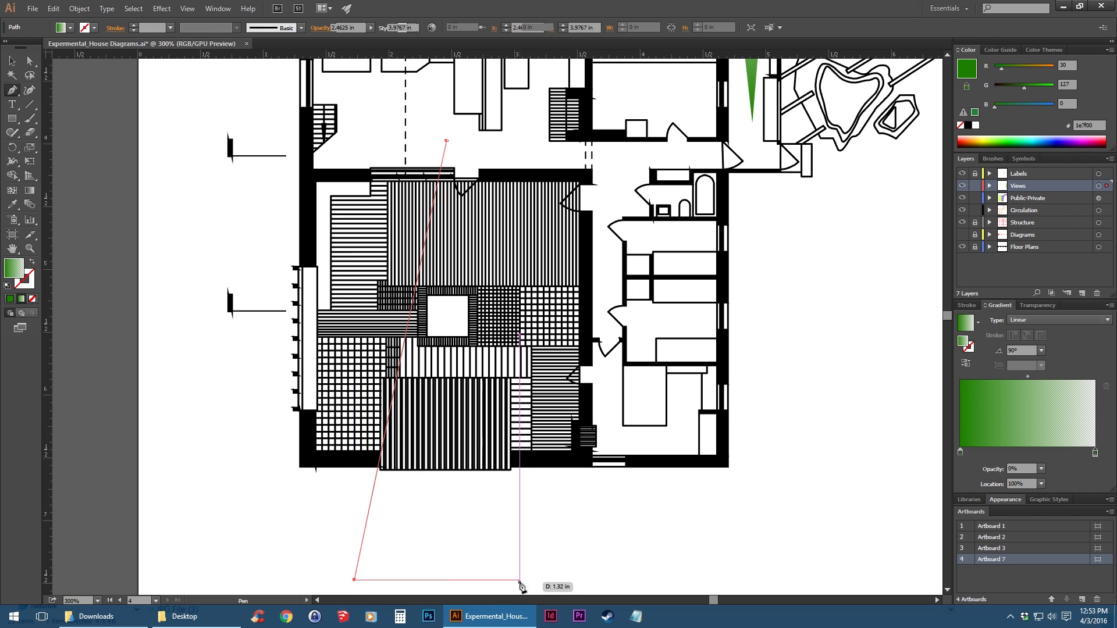
left_click(536, 579)
left_click(446, 141)
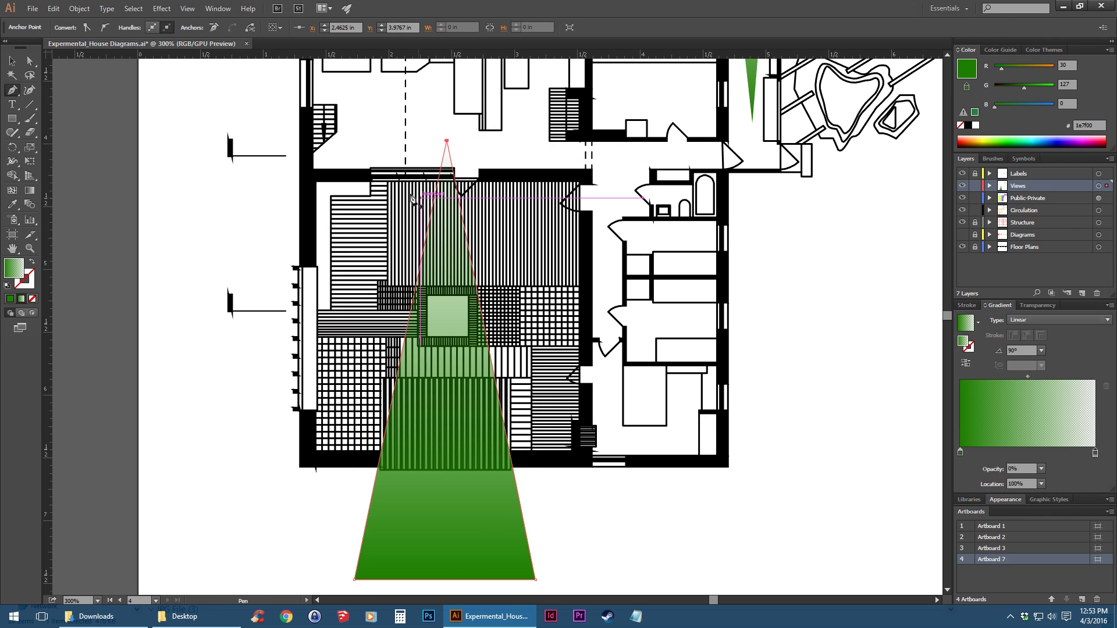
Step: Select the patio view triangle, set its gradient angle to -90°, and deselect it
left_click(11, 61)
left_click(650, 528)
left_click_drag(500, 440, 493, 385)
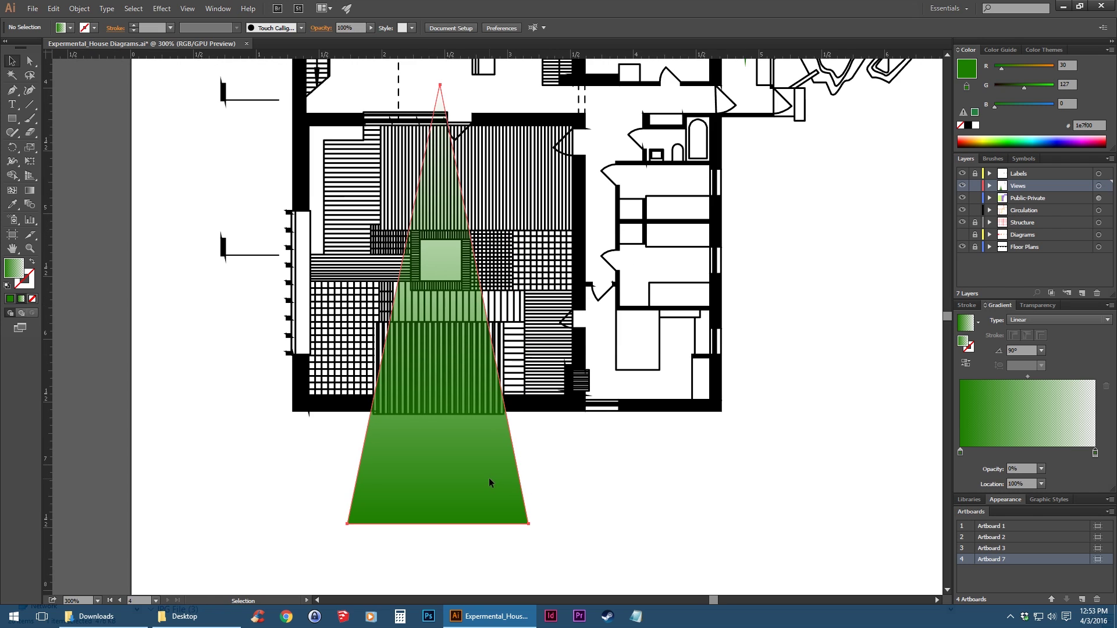
left_click(489, 477)
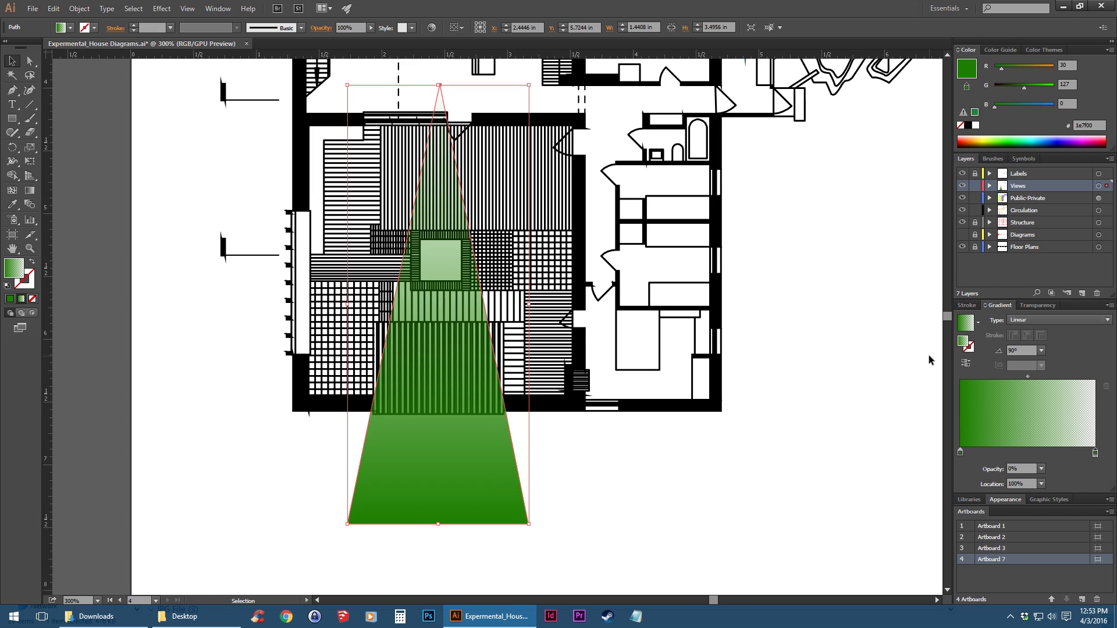
left_click(1041, 351)
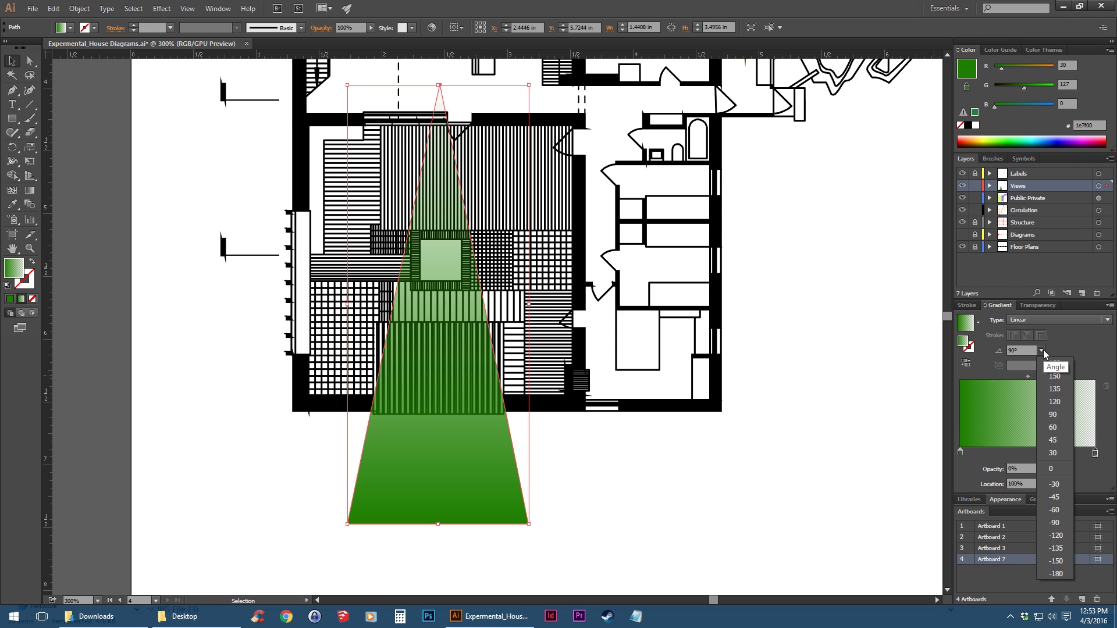
left_click(1066, 519)
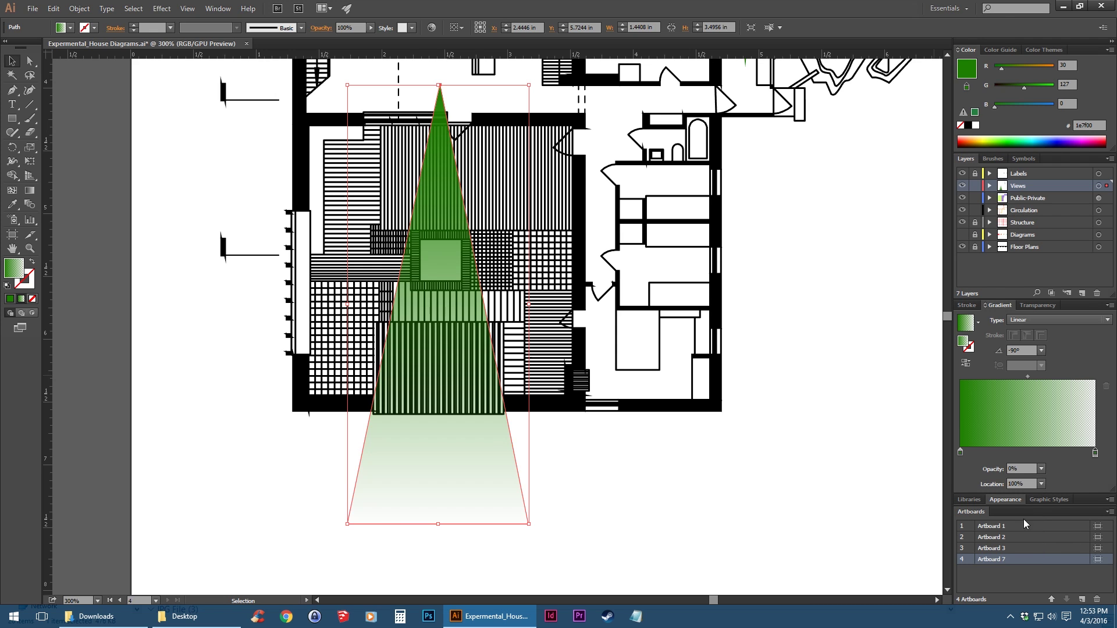
left_click(645, 513)
Step: Draw a closed view triangle from the hallway outward through the right-hand entry doors, about 2.57 in wide and 0.47 in tall
key("space")
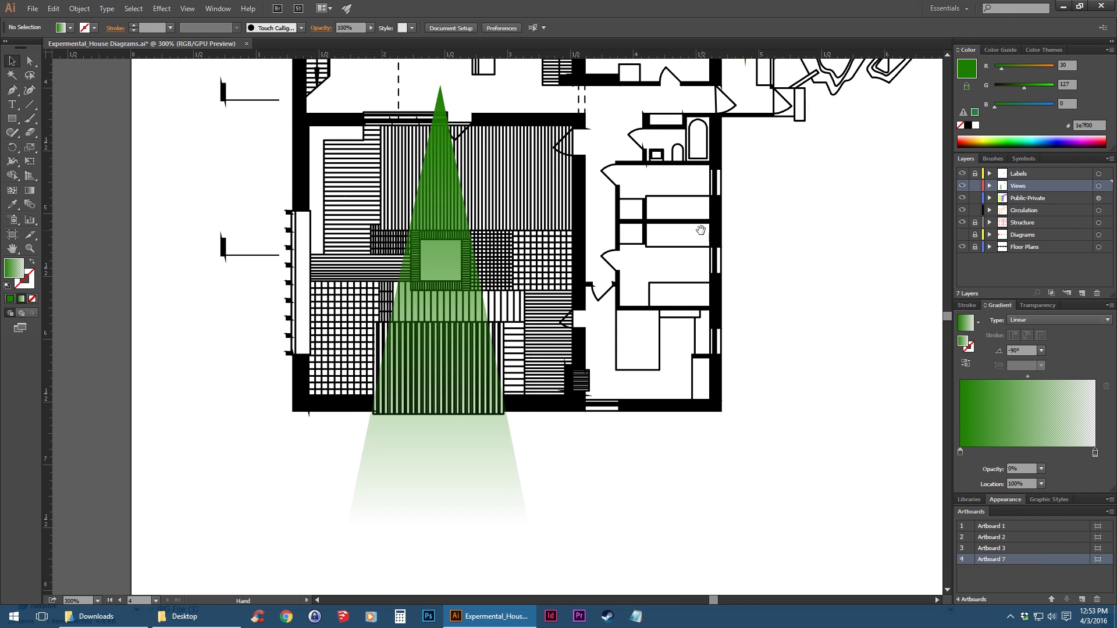
left_click_drag(702, 229, 630, 326)
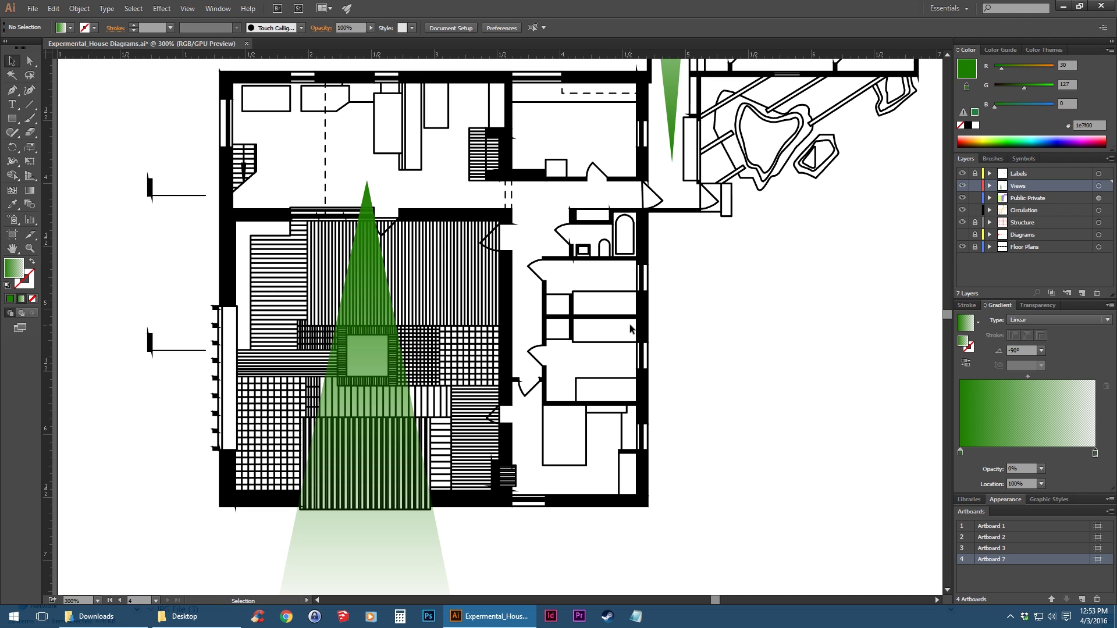
left_click(12, 89)
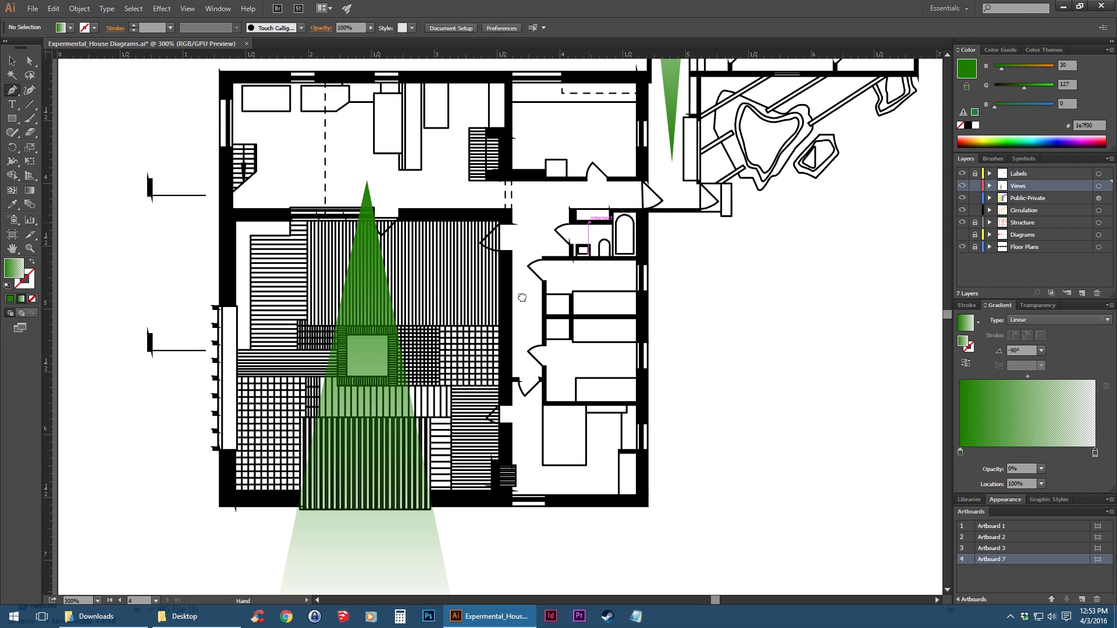
left_click_drag(624, 227, 479, 365)
scroll(505, 352, "up", 1)
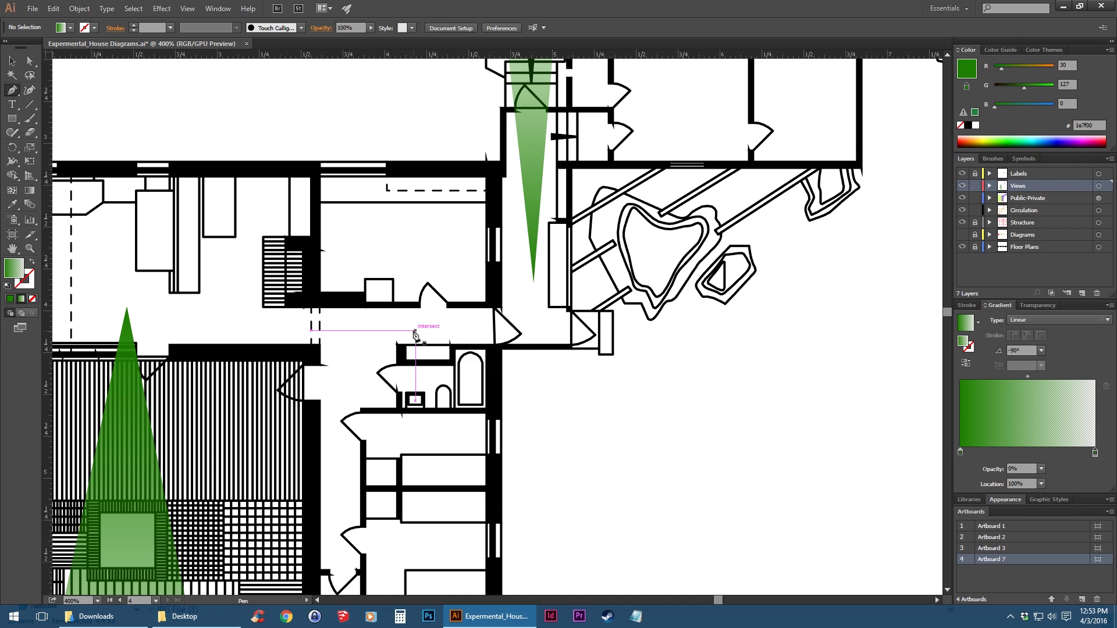
left_click(389, 330)
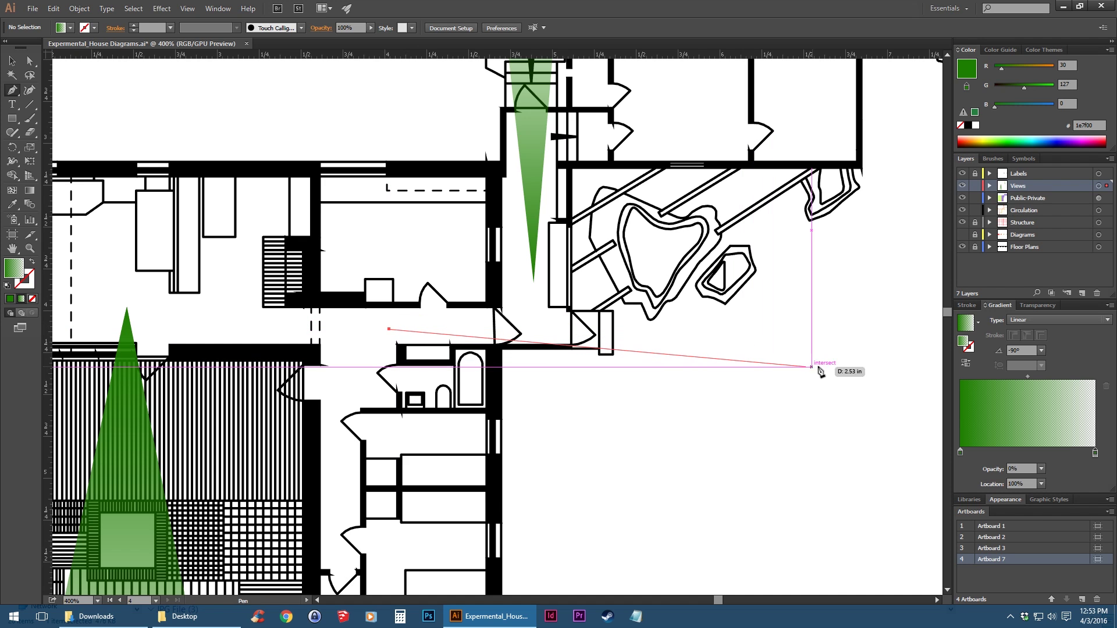
left_click(822, 365)
left_click(821, 286)
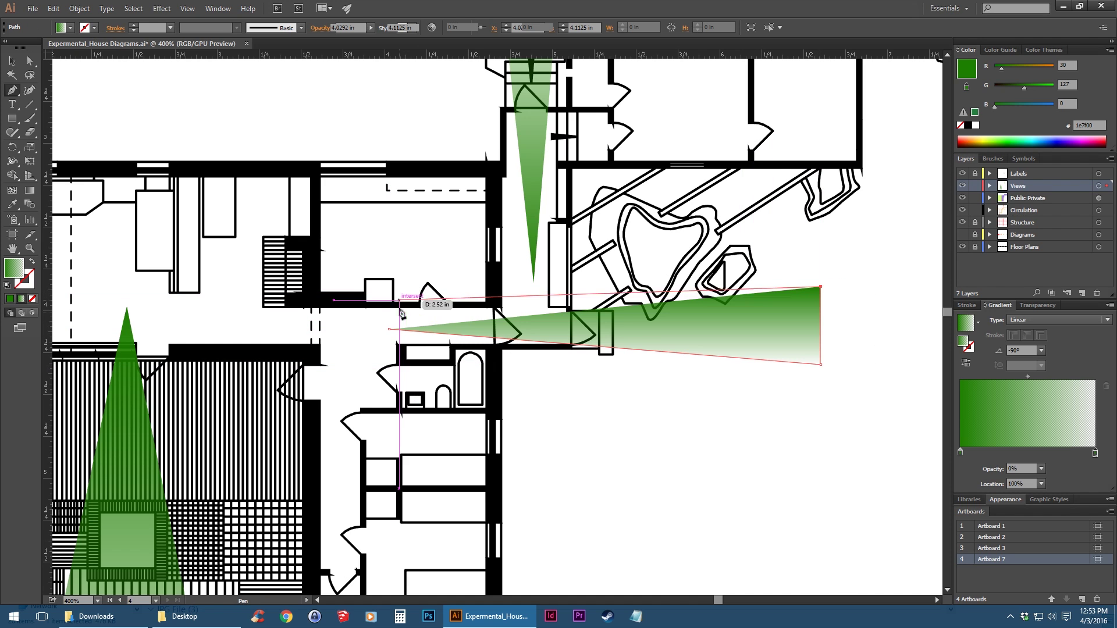
left_click(389, 329)
key("v")
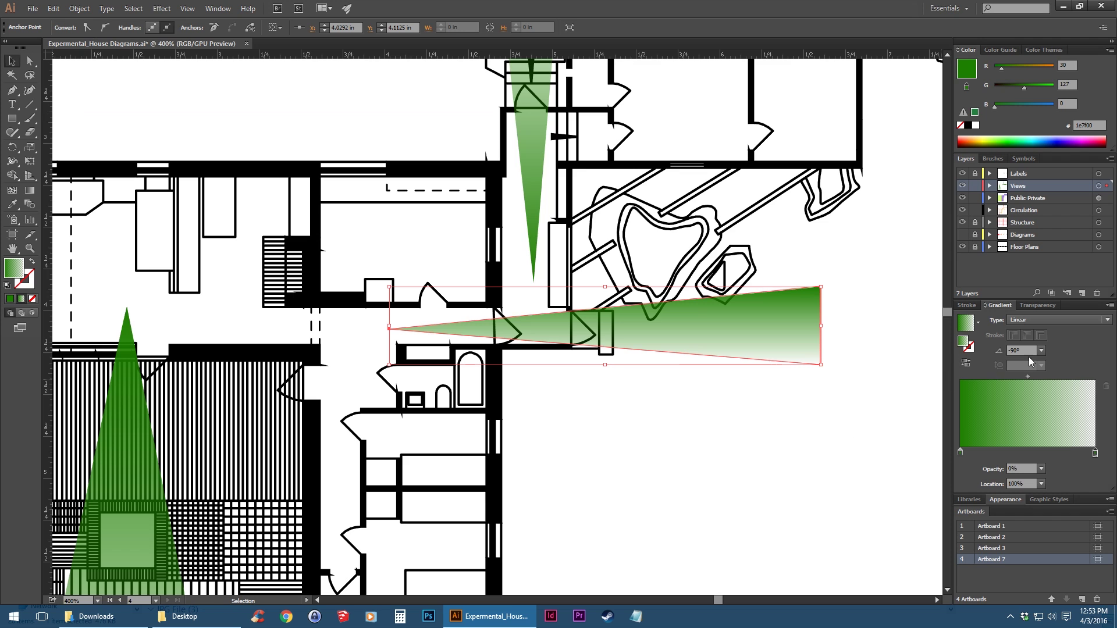
Step: Set the hallway view triangle's gradient angle to 0° and deselect it
left_click(1042, 349)
left_click(1055, 470)
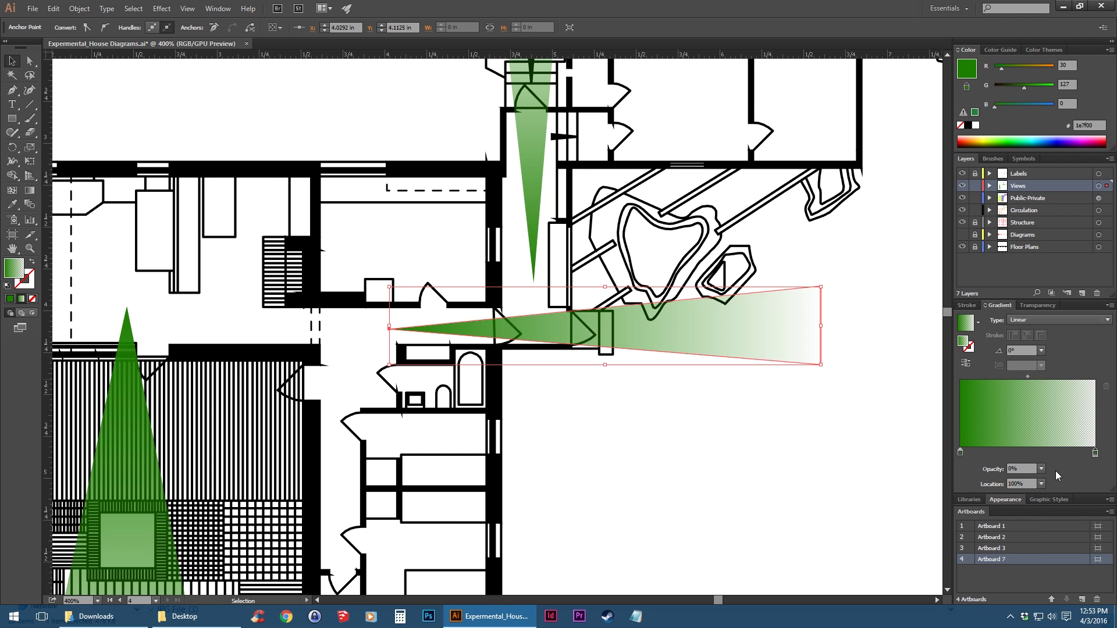
left_click(626, 463)
Step: Draw a closed view triangle from the living room out through the left wall's window, about 1.94 in wide and 0.78 in tall
left_click_drag(215, 322, 675, 329)
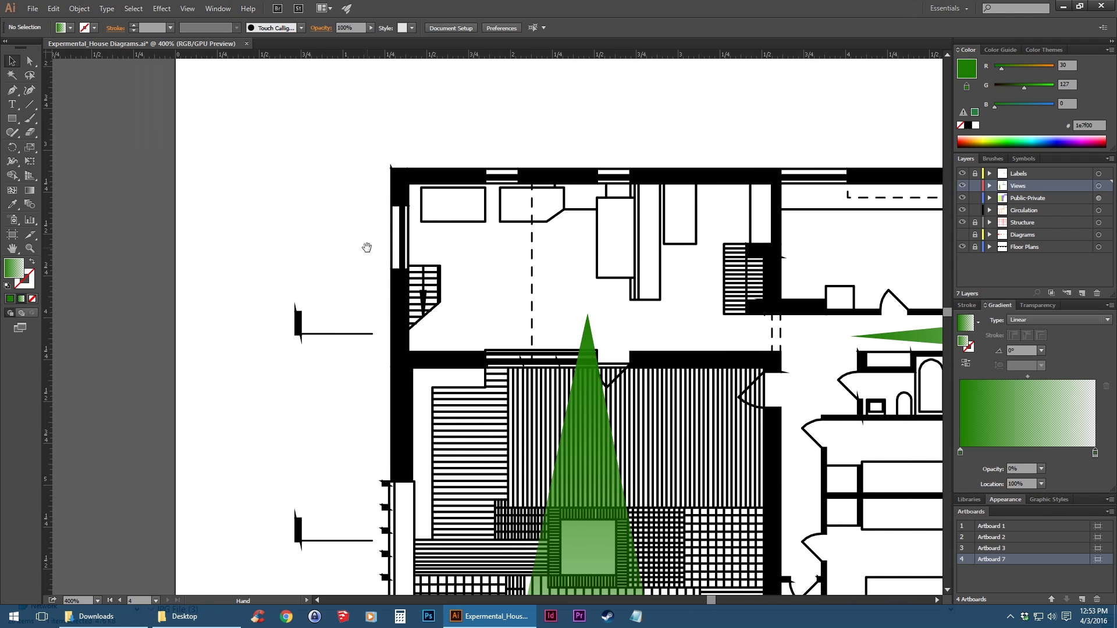
left_click_drag(366, 246, 401, 303)
left_click(11, 89)
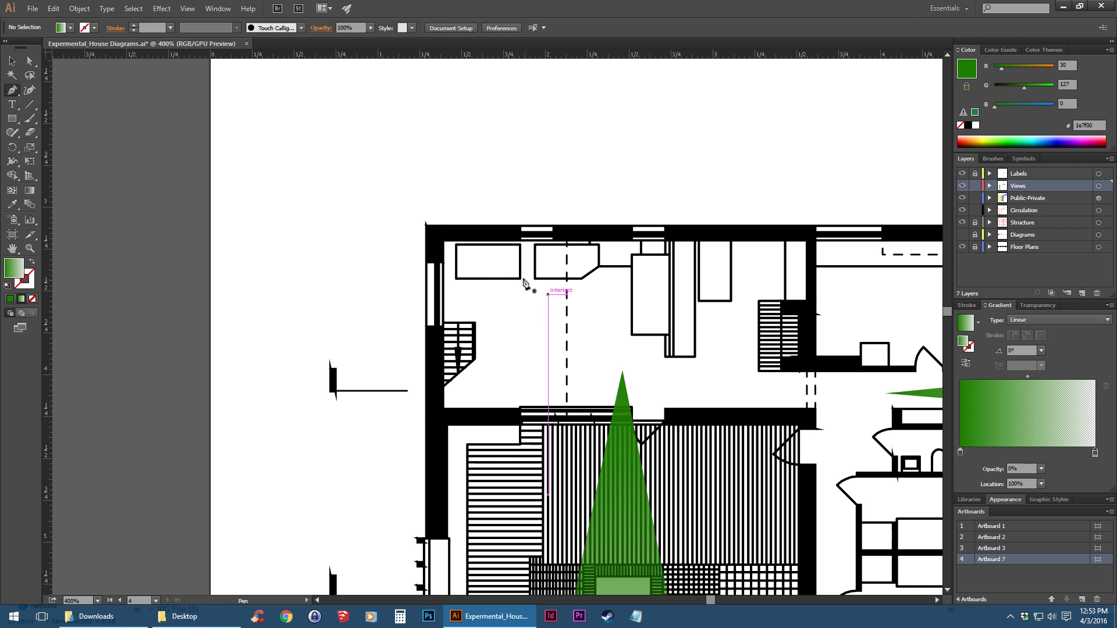
left_click(594, 298)
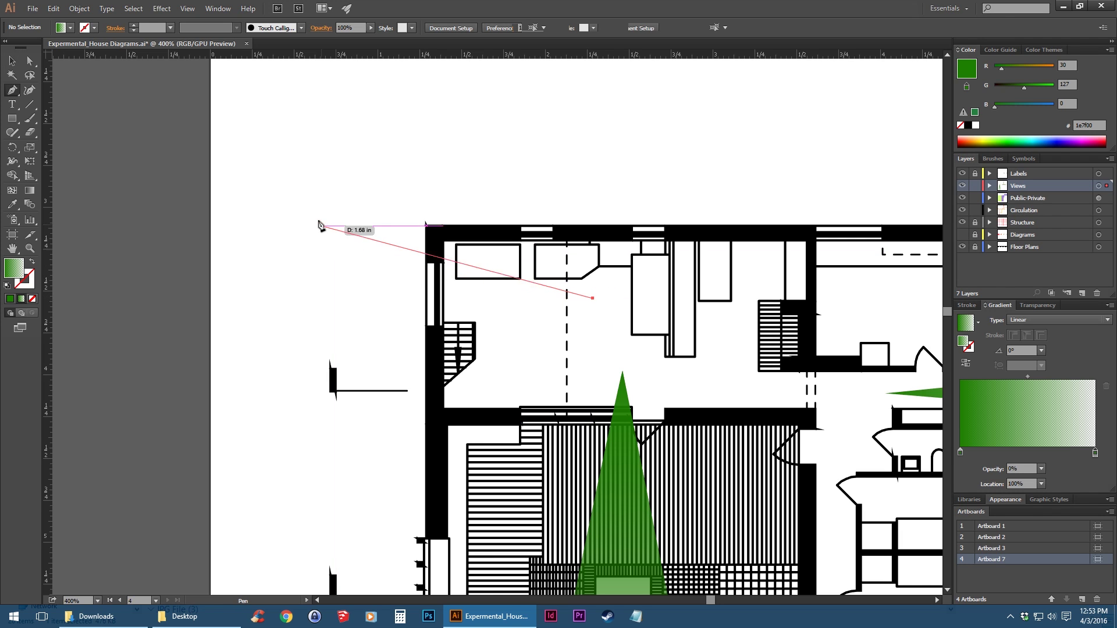
left_click(267, 225)
left_click(267, 357)
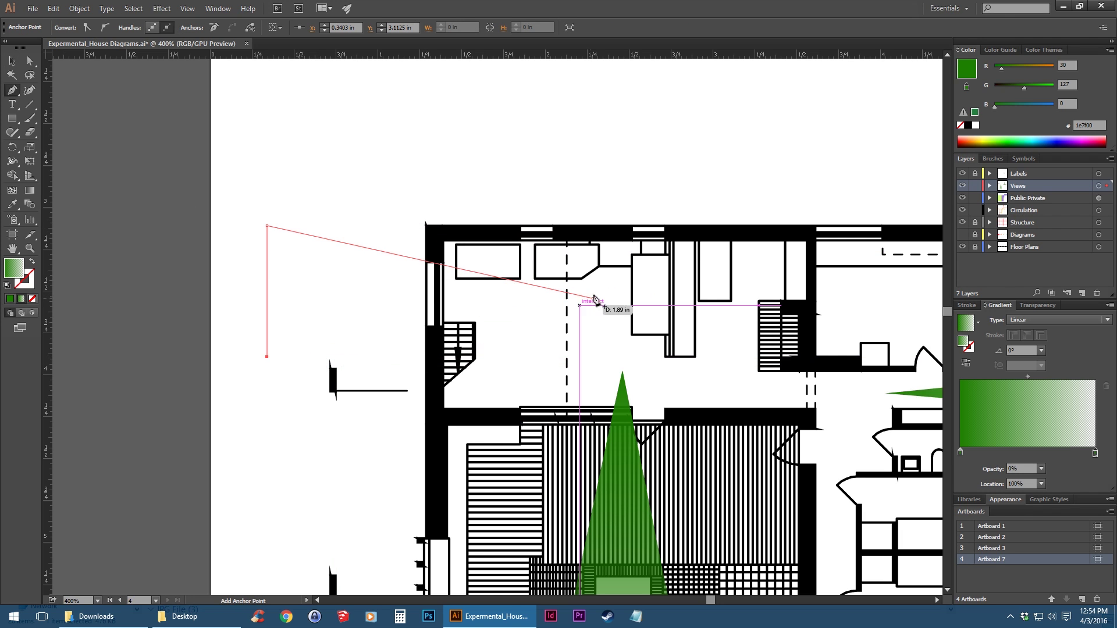
left_click(593, 298)
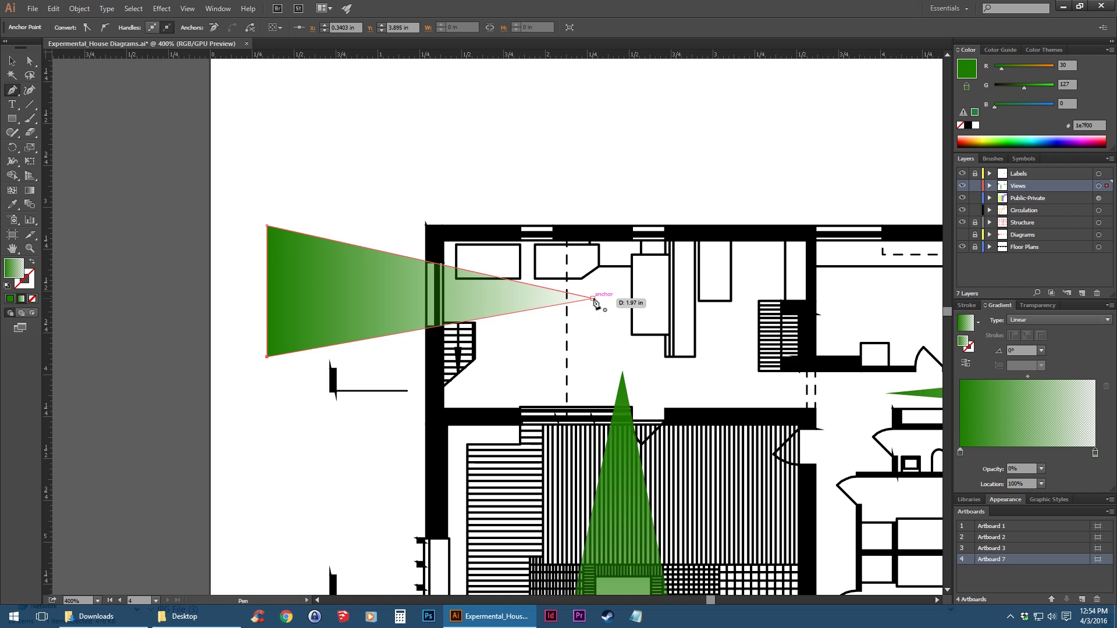
Step: Set the gradient angle of the living room's window view triangle to 180°
key("v")
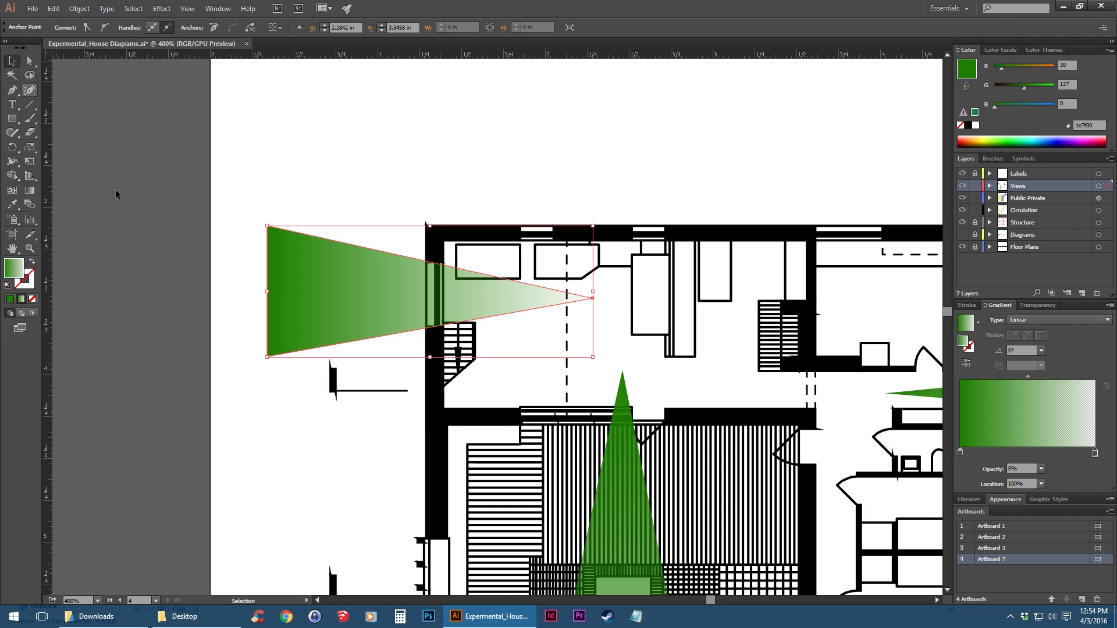
left_click(1041, 351)
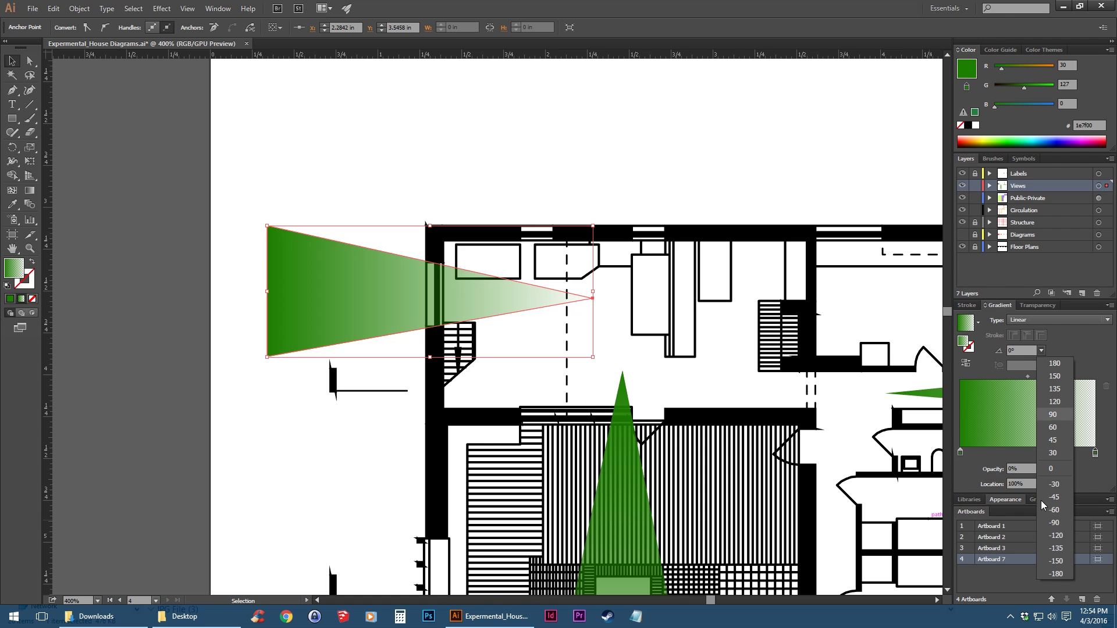
left_click(1054, 363)
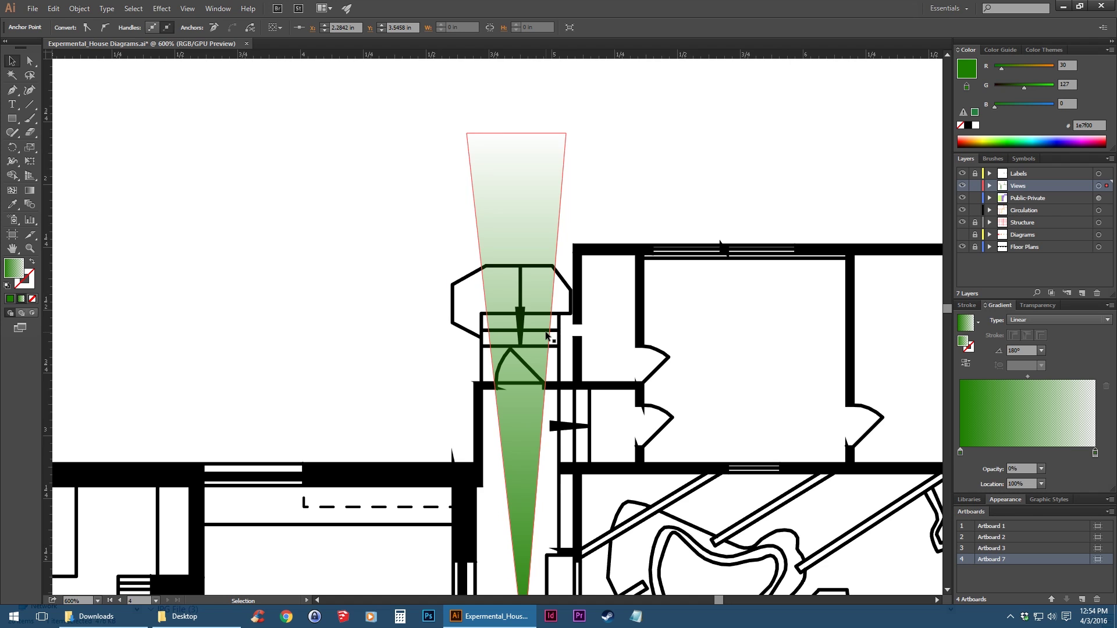
Step: Select the view triangle over the upper entry steps and narrow it from its left side to about 0.36 in wide
left_click(546, 333)
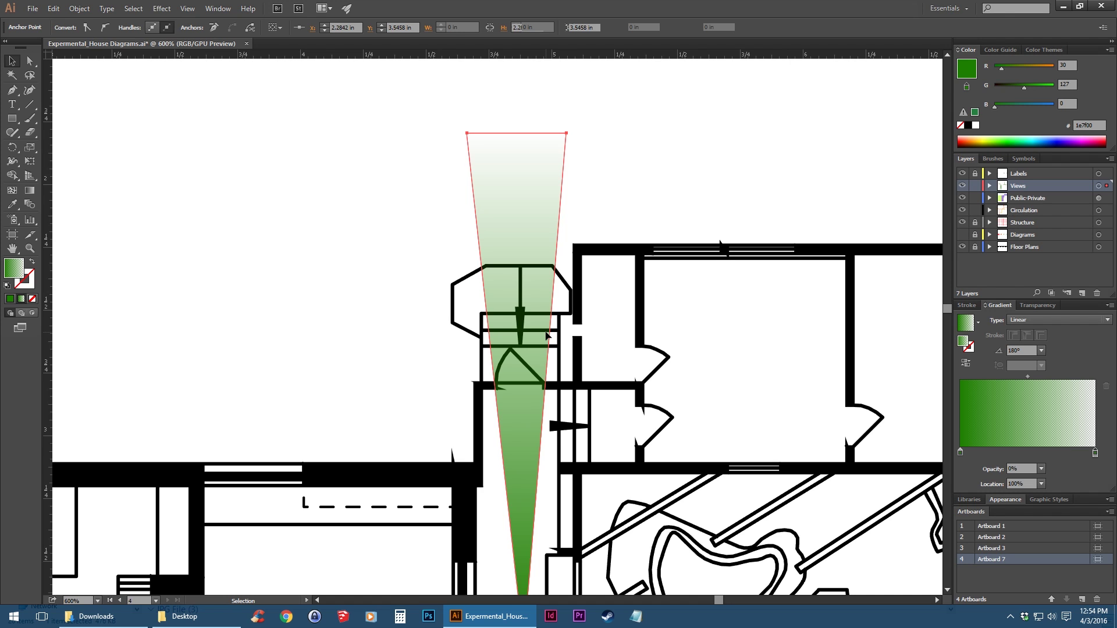
left_click_drag(536, 360, 518, 327)
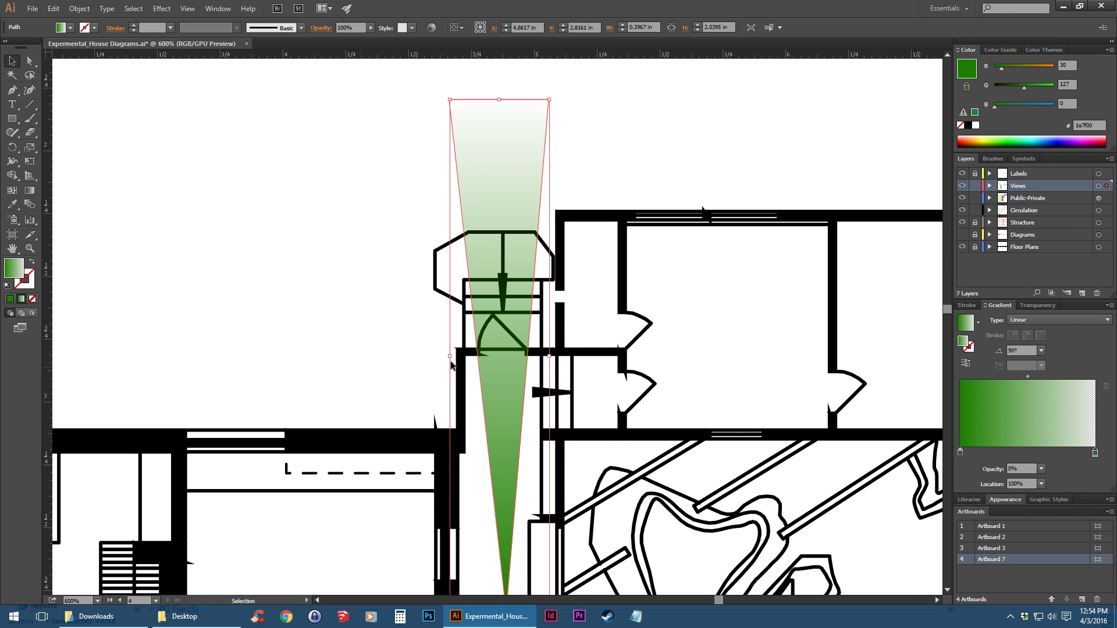
left_click_drag(451, 355, 458, 355)
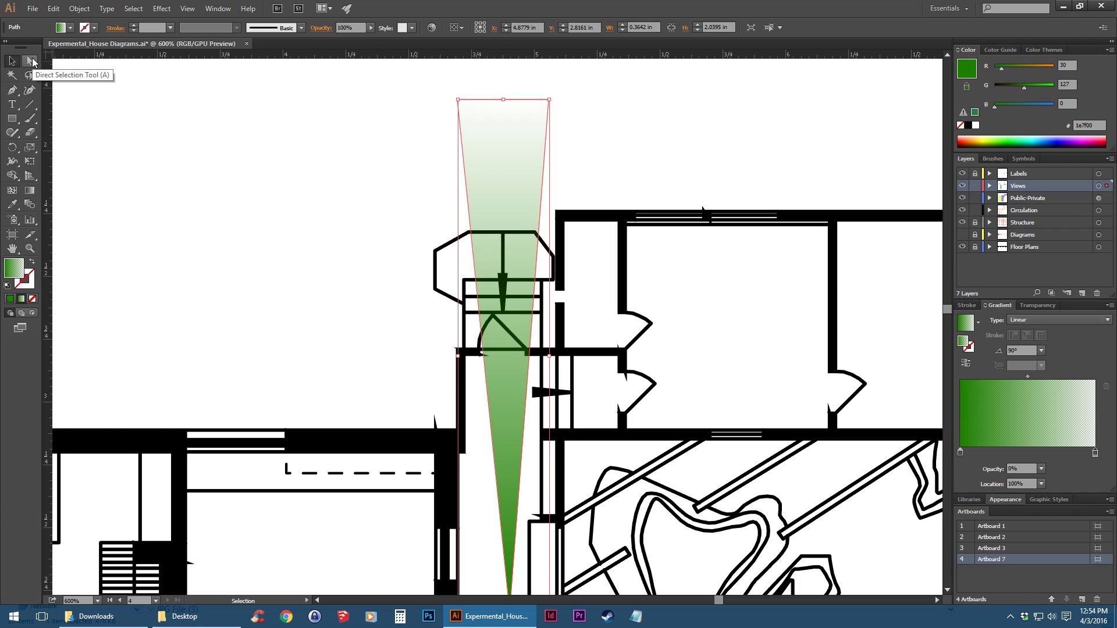
Step: Move the two outer corner anchors of the upper entry view triangle slightly inward, placing the left one at about X 4.72 in
left_click(31, 62)
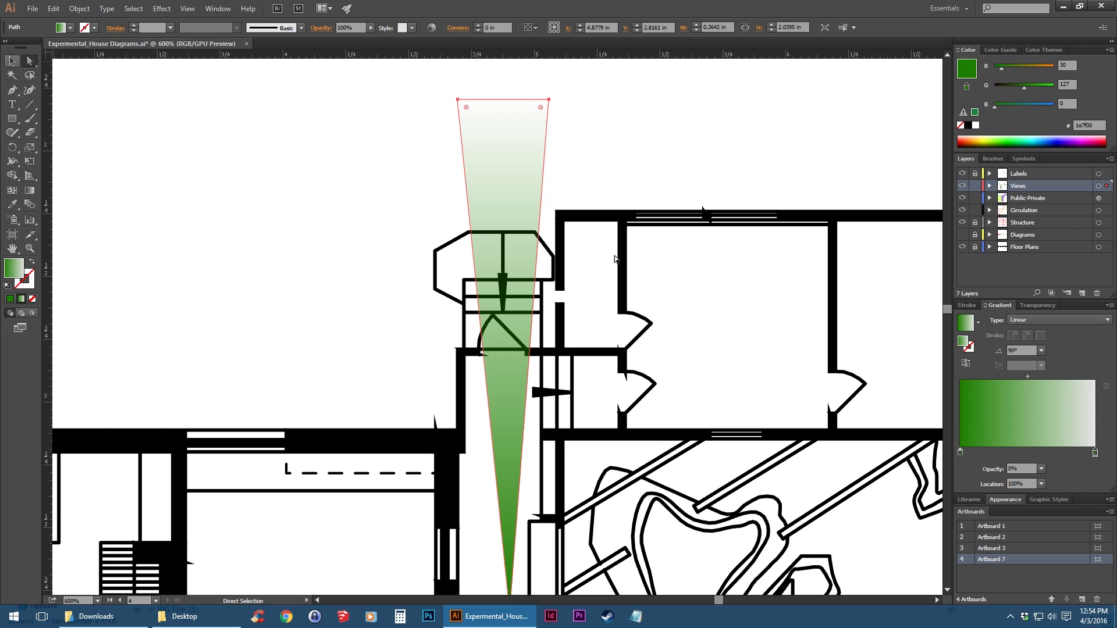
scroll(464, 180, "up", 2)
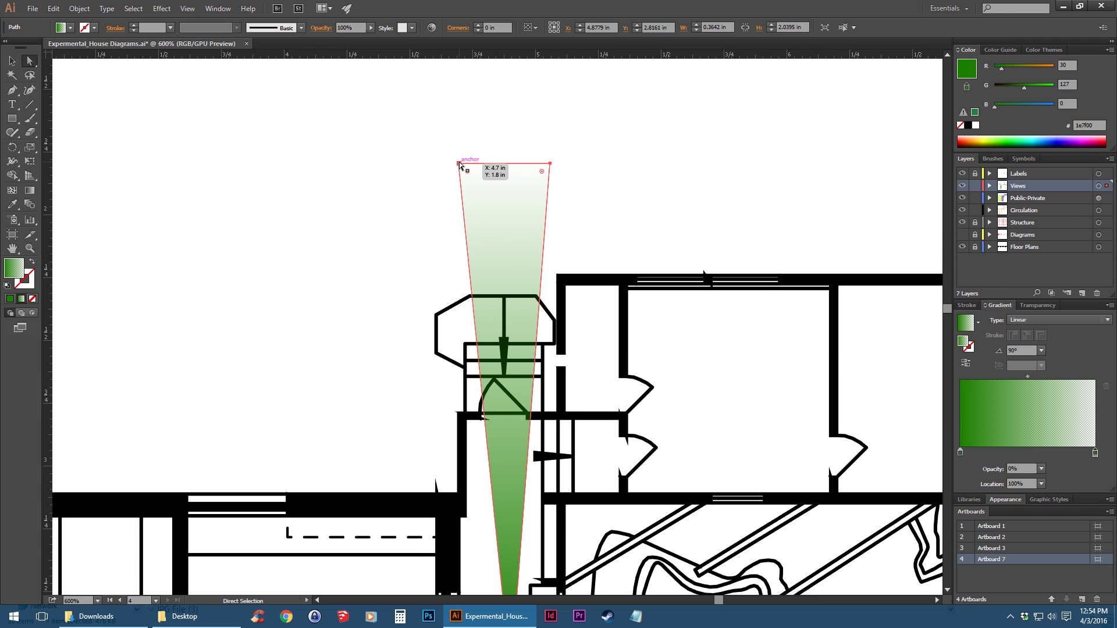
left_click(459, 164)
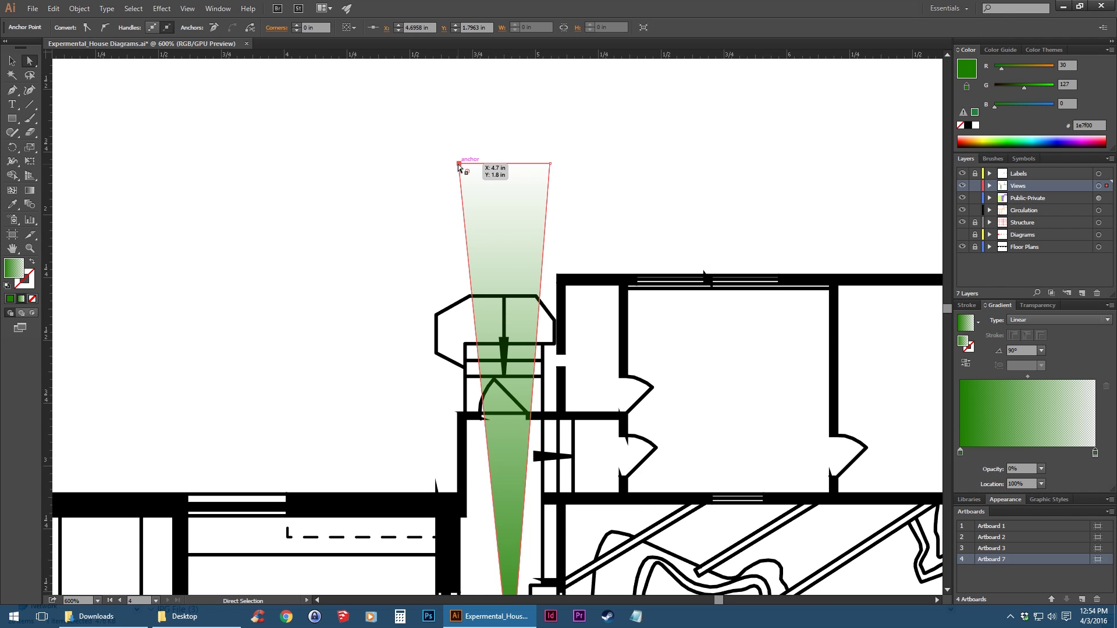
mouse_move(459, 166)
left_mouse_down()
mouse_move(546, 119)
mouse_move(619, 154)
mouse_move(369, 167)
mouse_move(480, 167)
mouse_move(465, 168)
left_mouse_up()
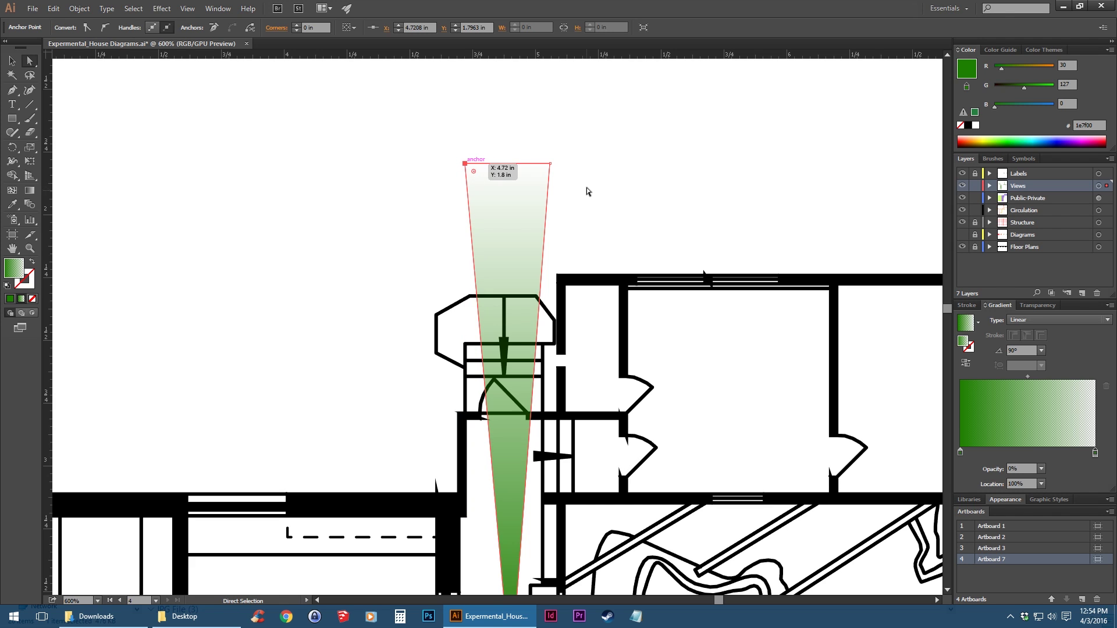
left_click(551, 164)
left_click(547, 165)
mouse_move(551, 165)
left_mouse_down()
mouse_move(646, 165)
mouse_move(714, 291)
mouse_move(546, 164)
left_mouse_up()
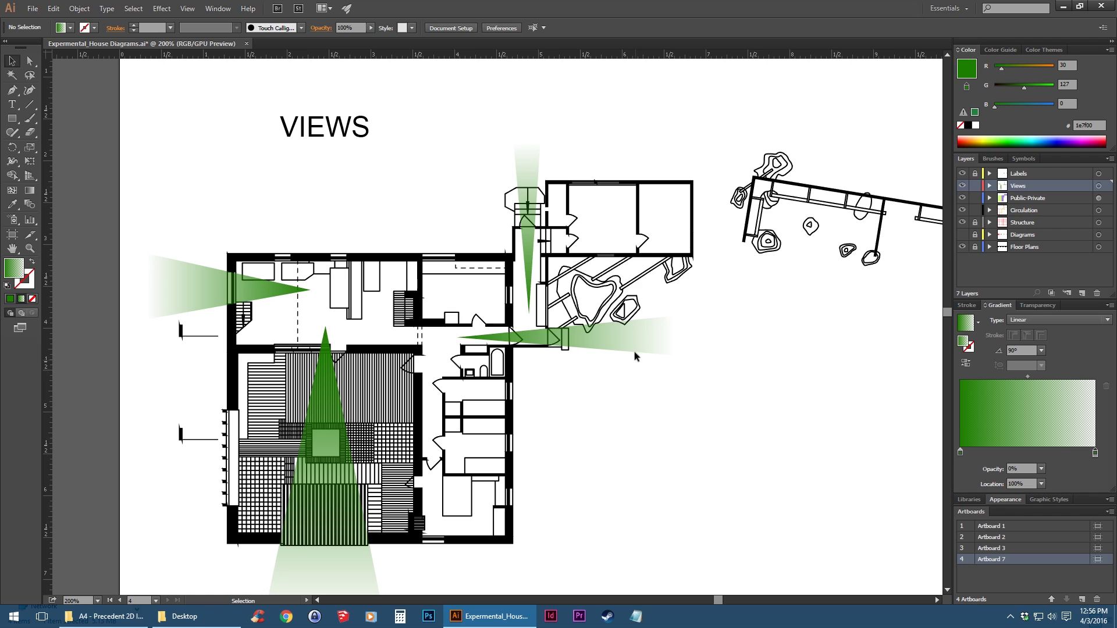
Step: Set the end stop opacity of the hallway view triangle's gradient to 25% and deselect the triangle
left_click(634, 349)
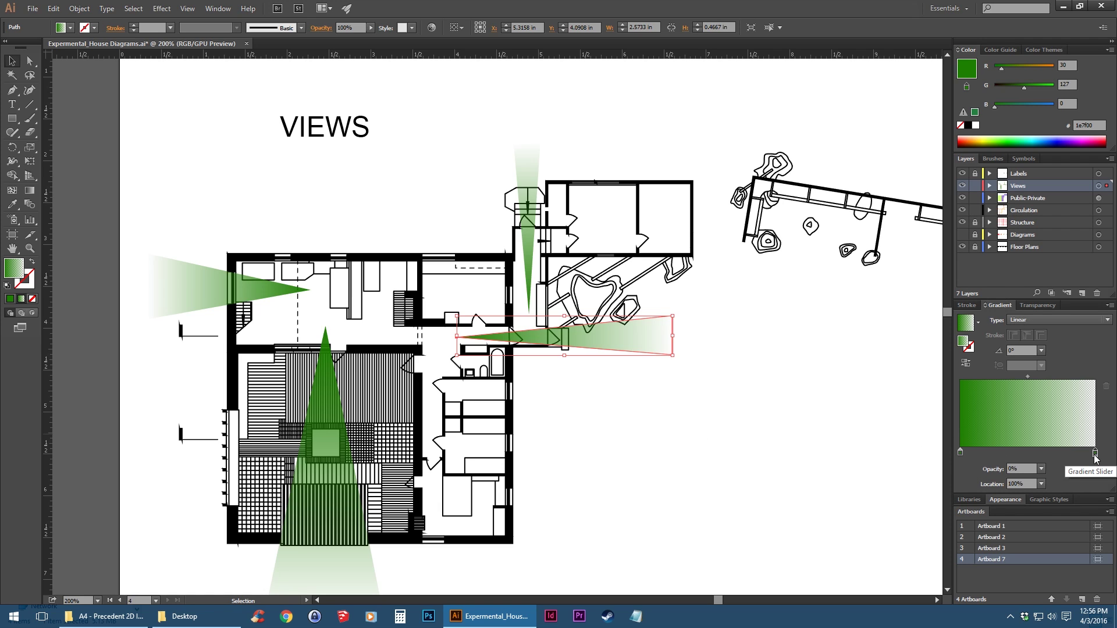
left_click(1024, 469)
type("2")
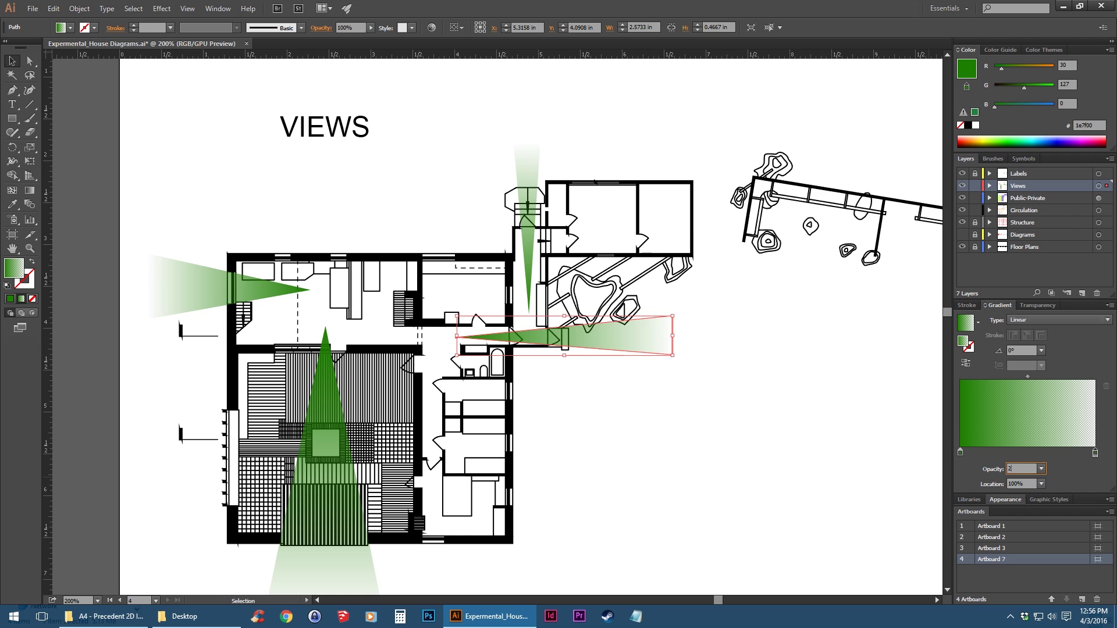
type("5")
key("Return")
left_click(769, 406)
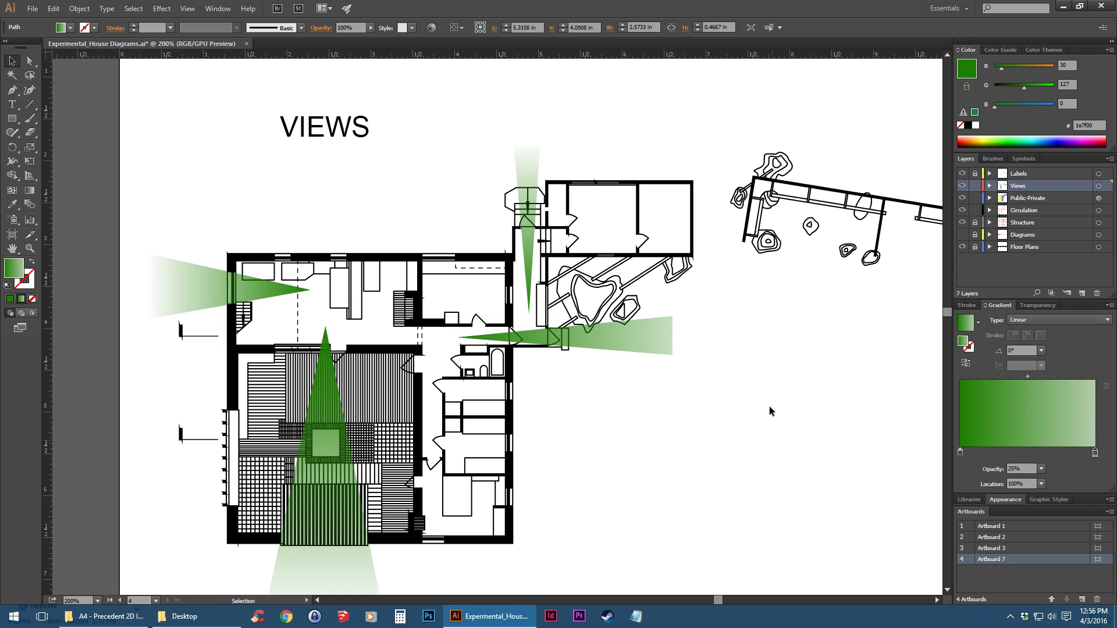
Step: Reselect the hallway view triangle and set its gradient's end stop opacity back to 0%
scroll(667, 343, "up", 3)
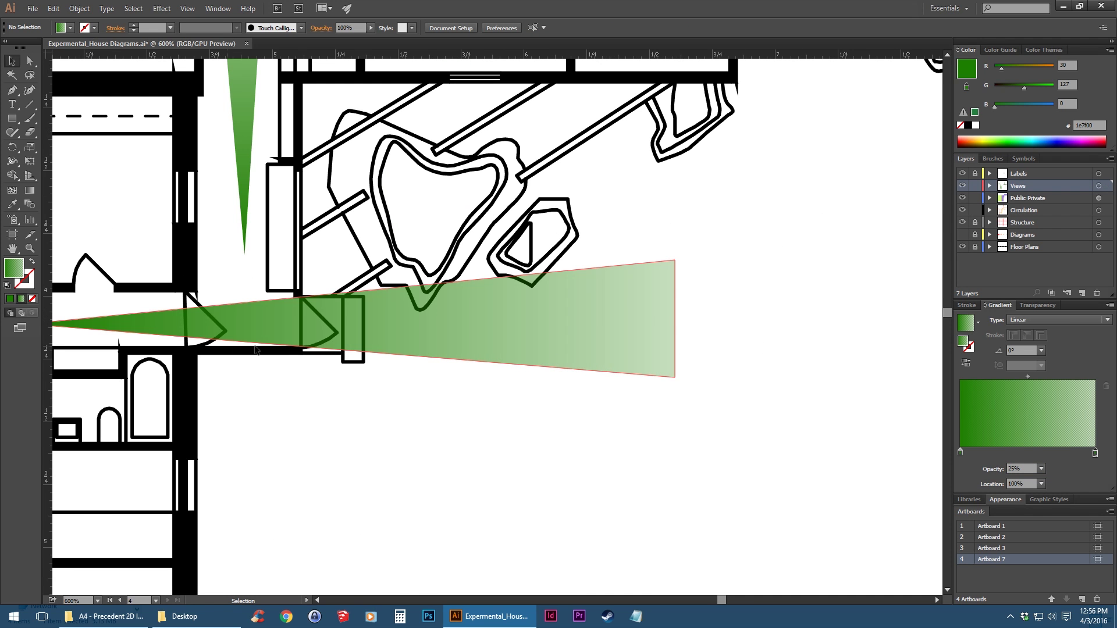
scroll(793, 347, "down", 1)
left_click_drag(477, 348, 546, 380)
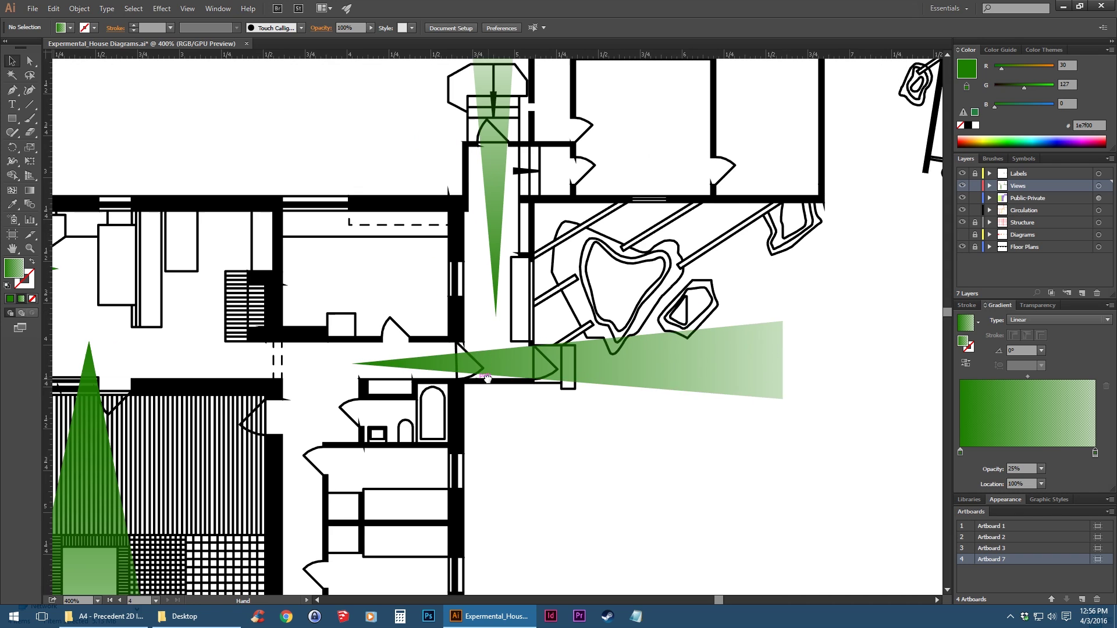
left_click(633, 379)
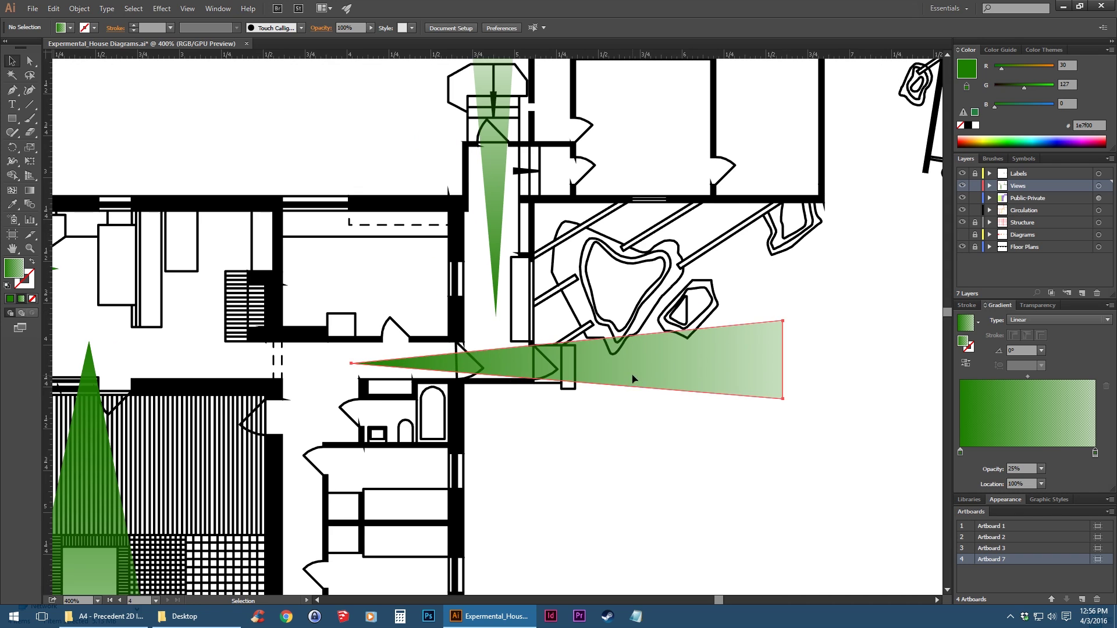
left_click(1041, 469)
left_click(1064, 328)
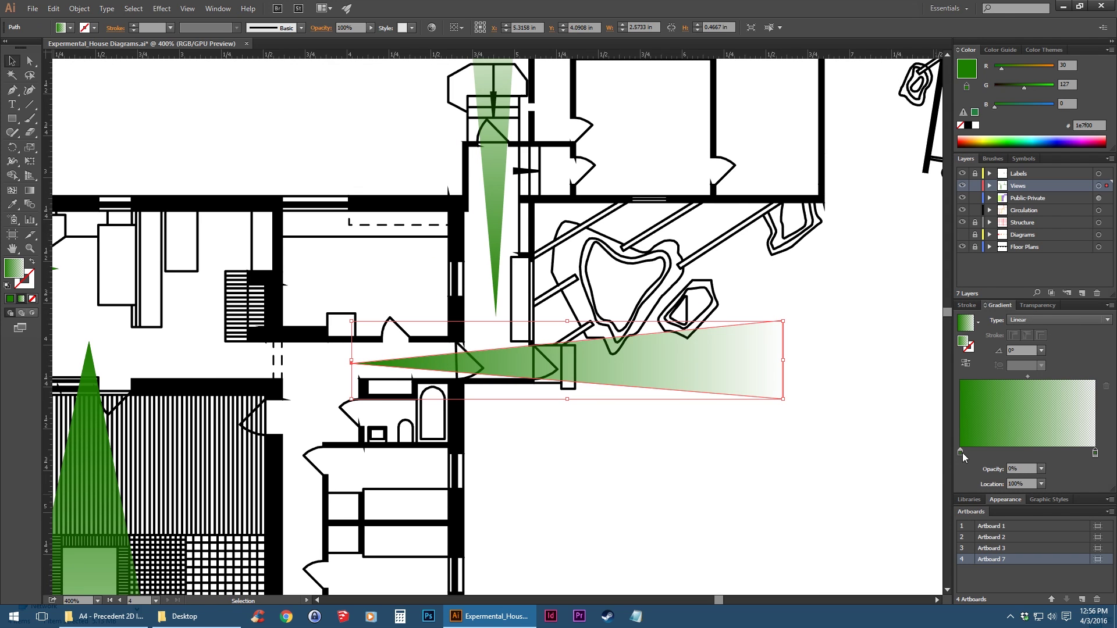
Step: Set the start stop opacity of the hallway view triangle's gradient to 50% and deselect the triangle
left_click(960, 452)
left_click(1041, 469)
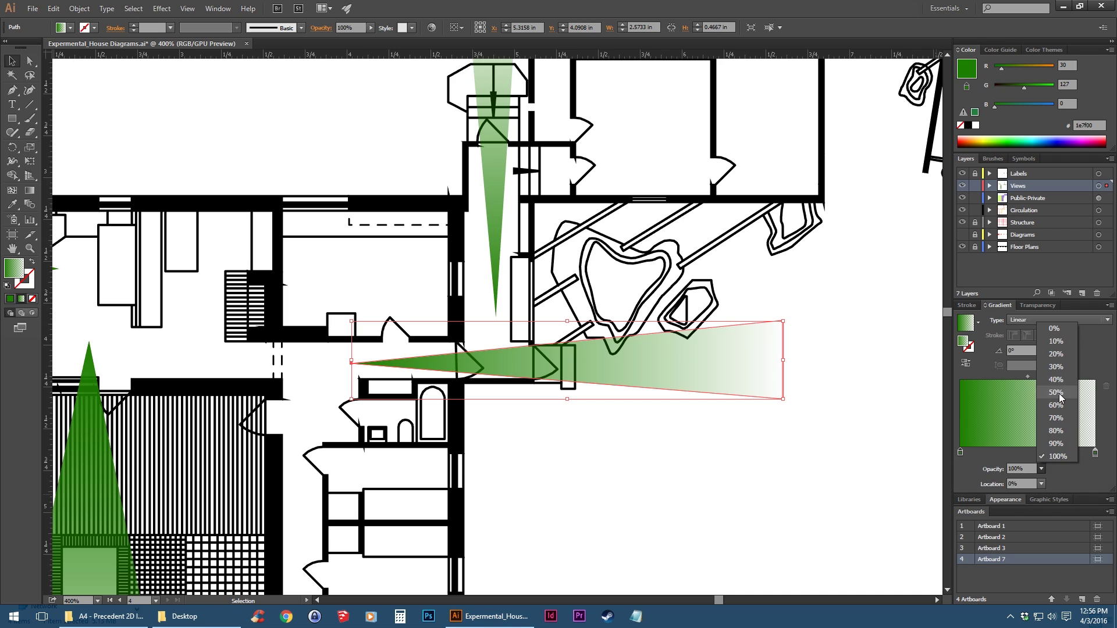
left_click(1056, 392)
left_click(595, 425)
key("space")
left_click_drag(549, 321, 550, 354)
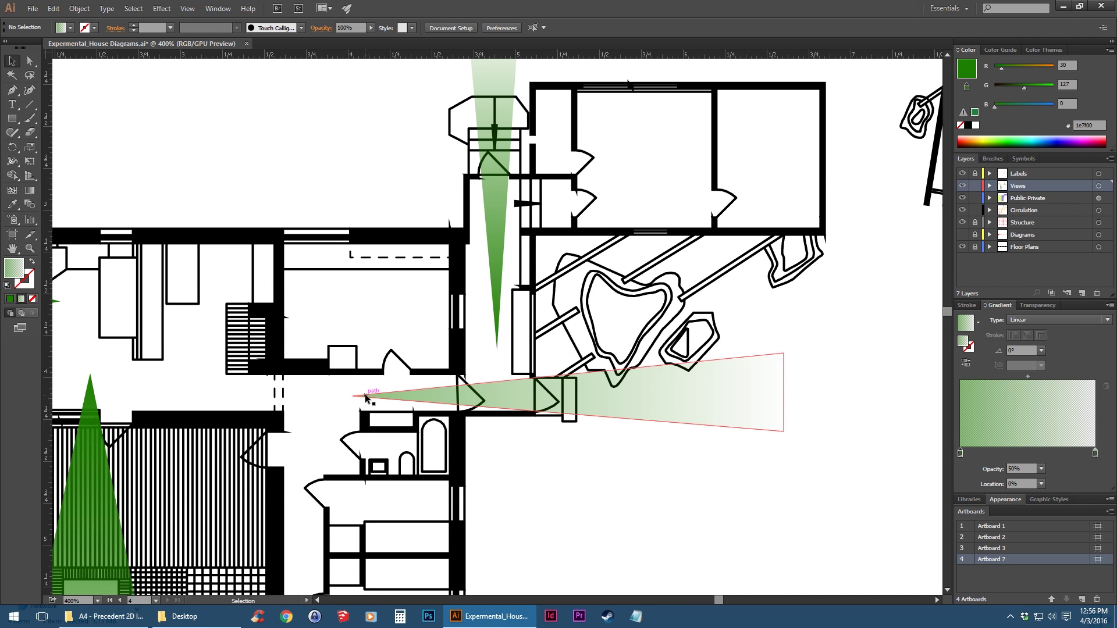
key("space")
left_click_drag(496, 326, 517, 349)
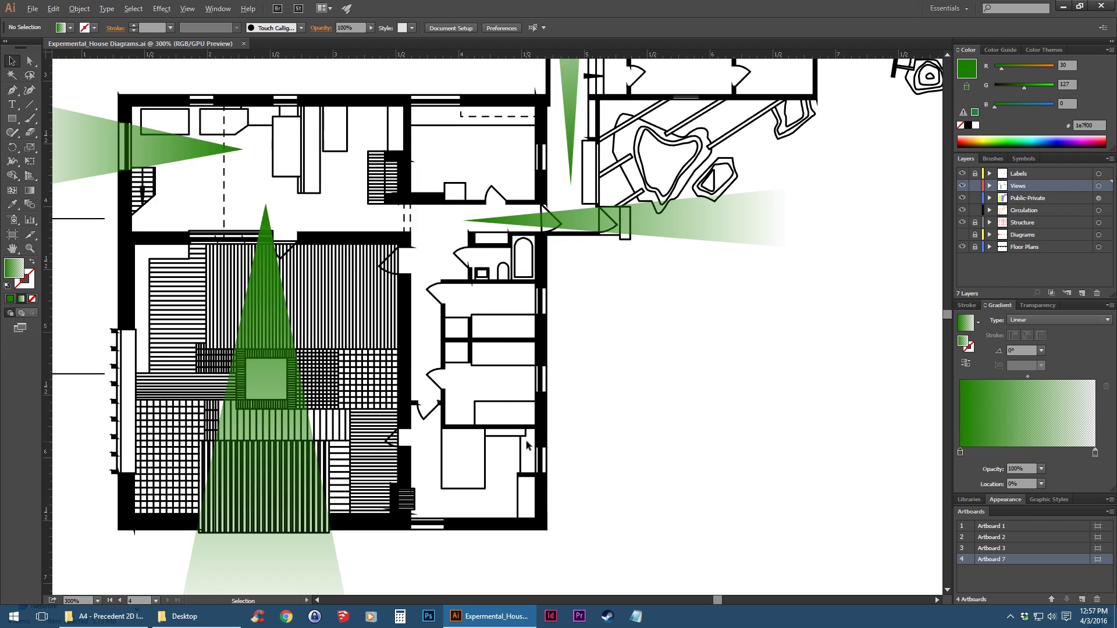
scroll(526, 446, "up", 1)
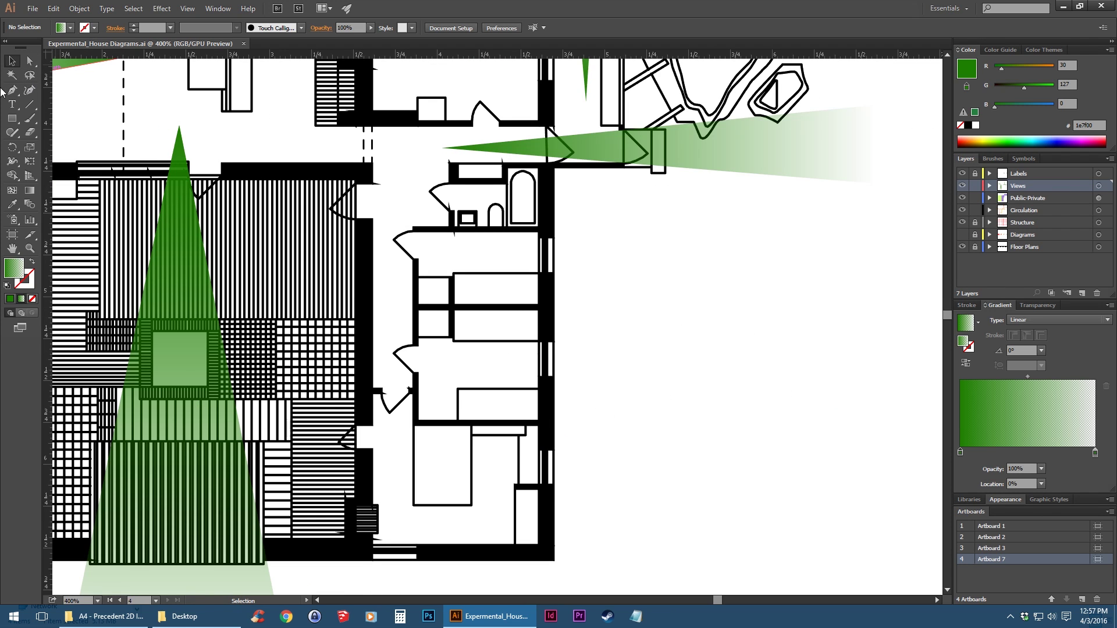
Step: Draw a closed triangle about 0.98 by 0.46 in with the Pen tool, its apex outside the middle bedroom window and its base inside the room
left_click(11, 91)
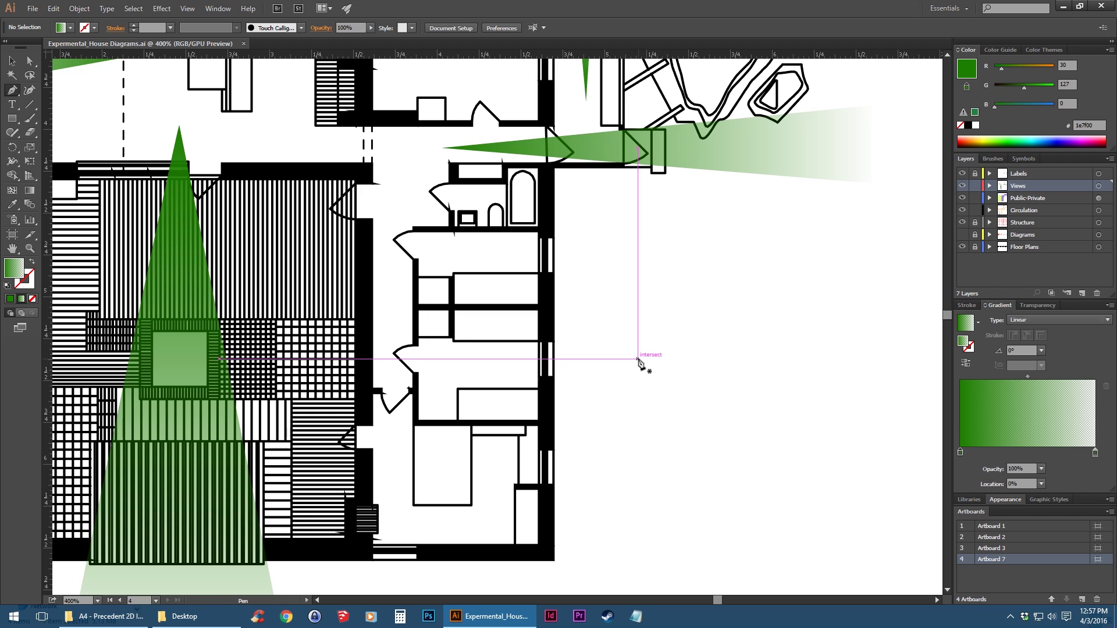
left_click(615, 360)
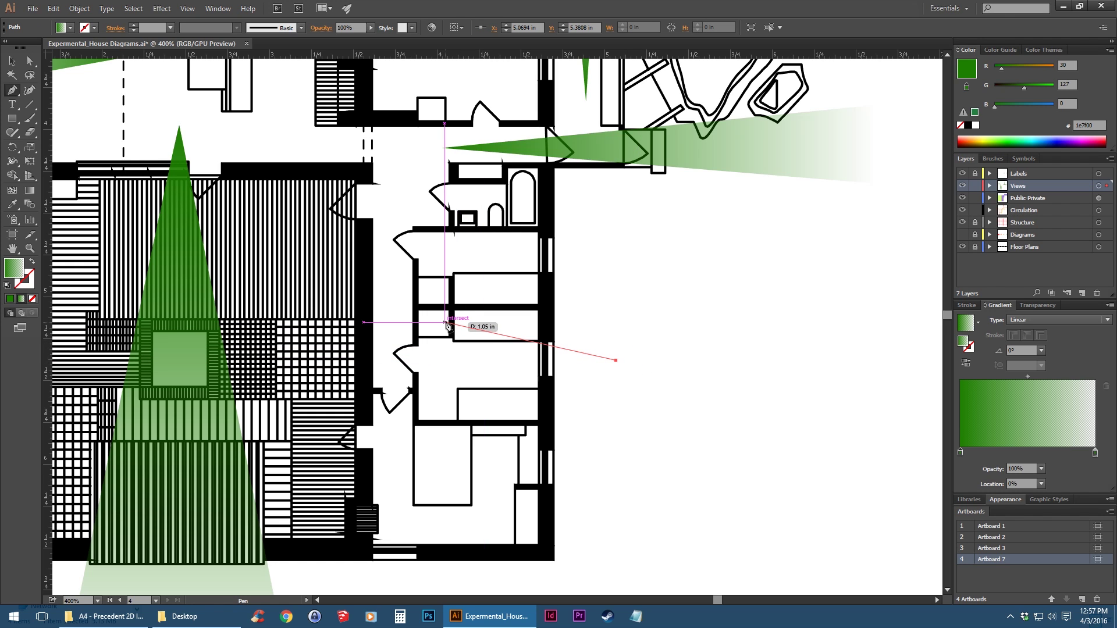
left_click(451, 322)
left_click(452, 400)
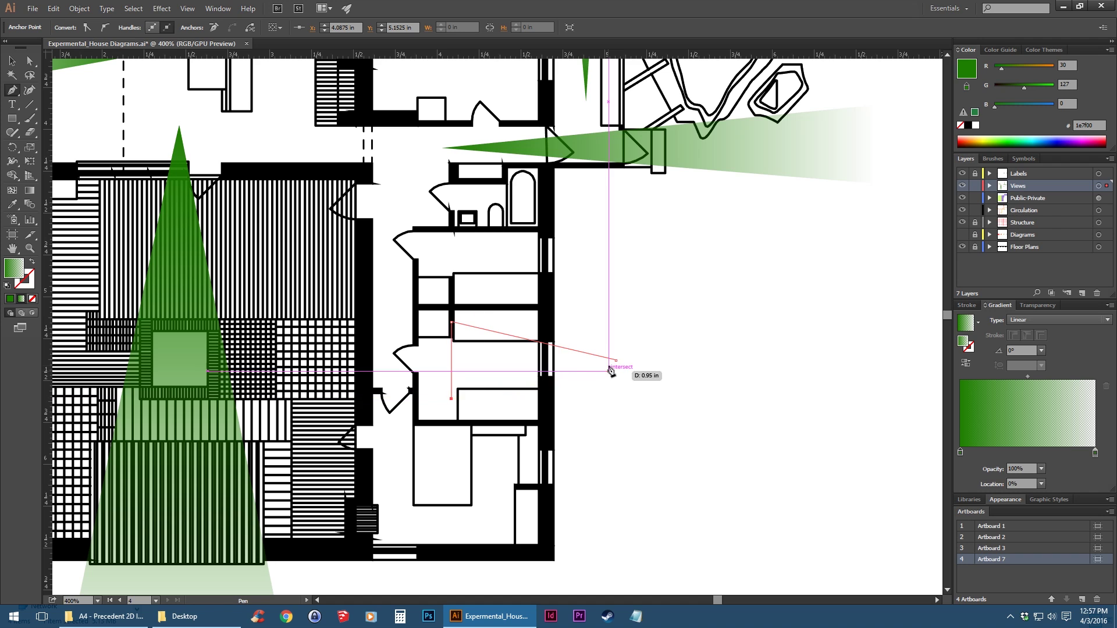
left_click(615, 360)
key("v")
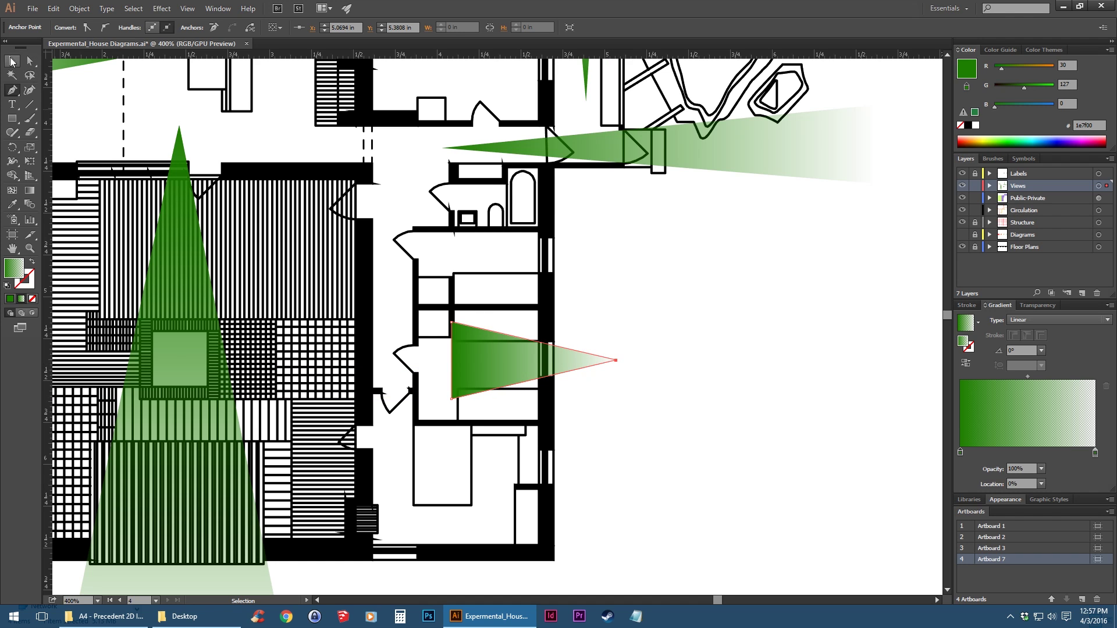
key("ctrl+equal")
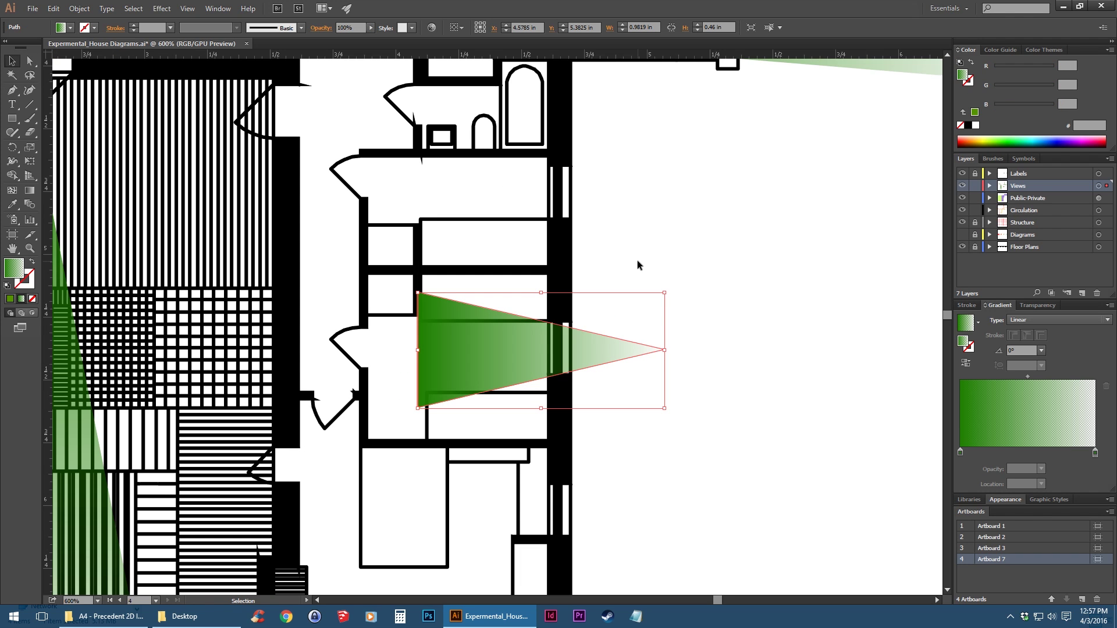
Step: Change the start stop of the bedroom window triangle's gradient to yellow, fff100
double_click(961, 452)
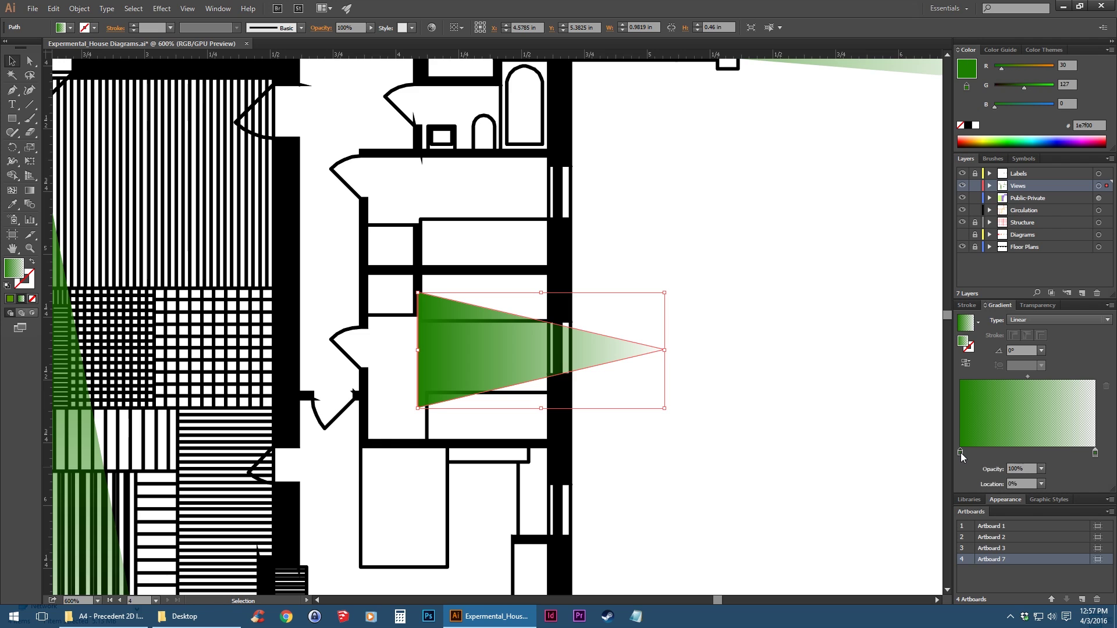
left_click_drag(981, 565, 983, 565)
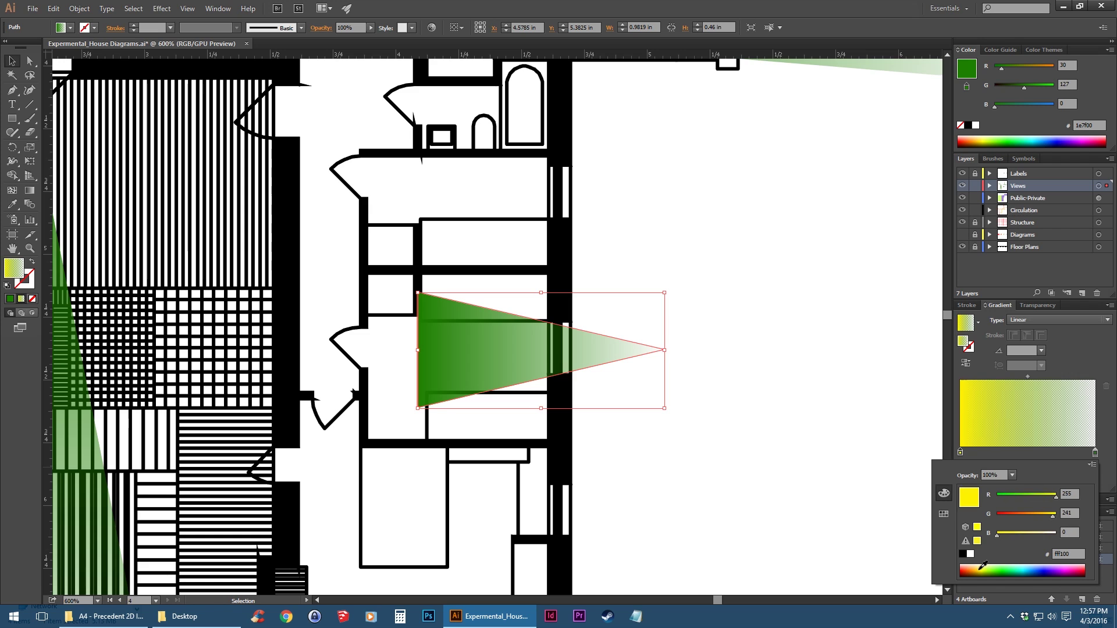
double_click(1071, 554)
Step: Give the end stop of the bedroom window triangle's gradient the same yellow, hex value fff100
left_click(1094, 453)
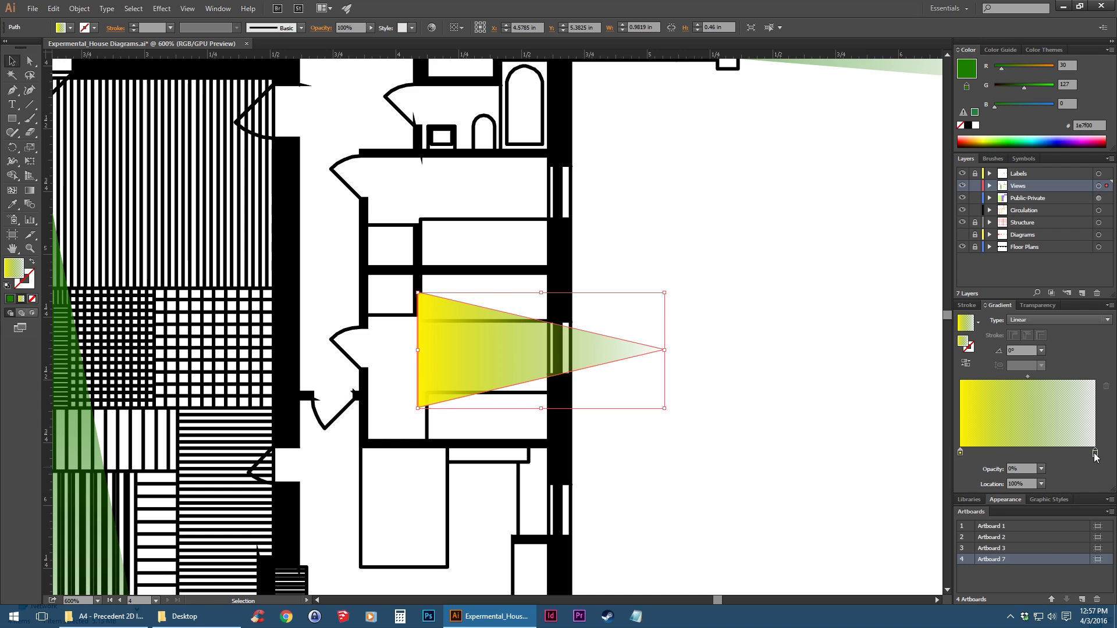
double_click(1095, 454)
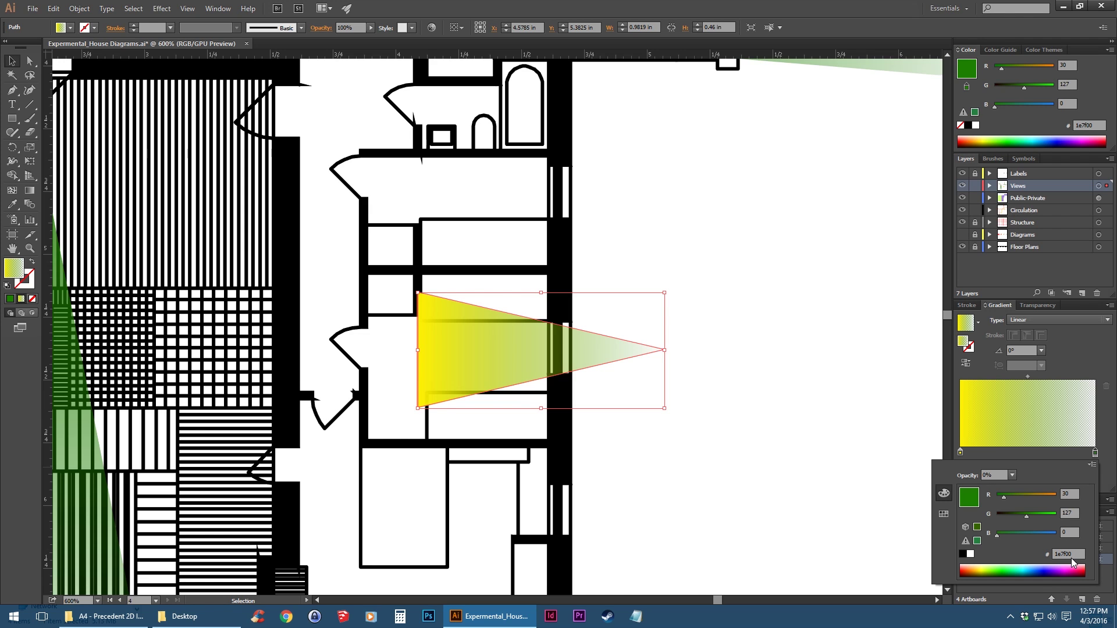
left_click(1069, 554)
type("fff100")
key("Tab")
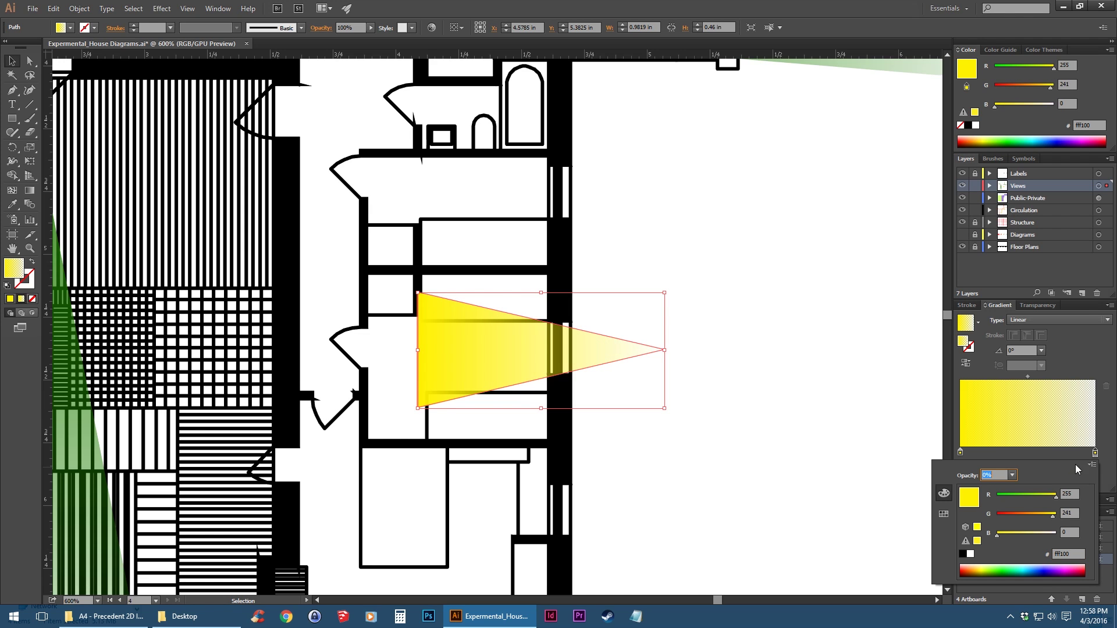
left_click(1107, 483)
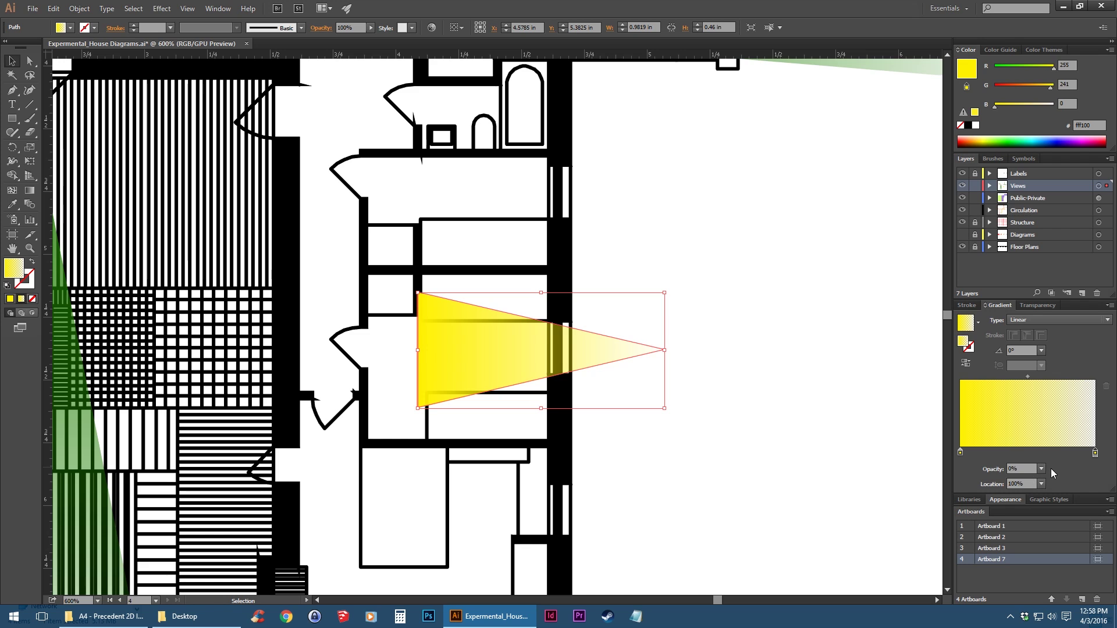
Step: Set the yellow triangle's gradient angle to 180° and its end stop opacity to 25%, leaving the triangle deselected
left_click(1041, 350)
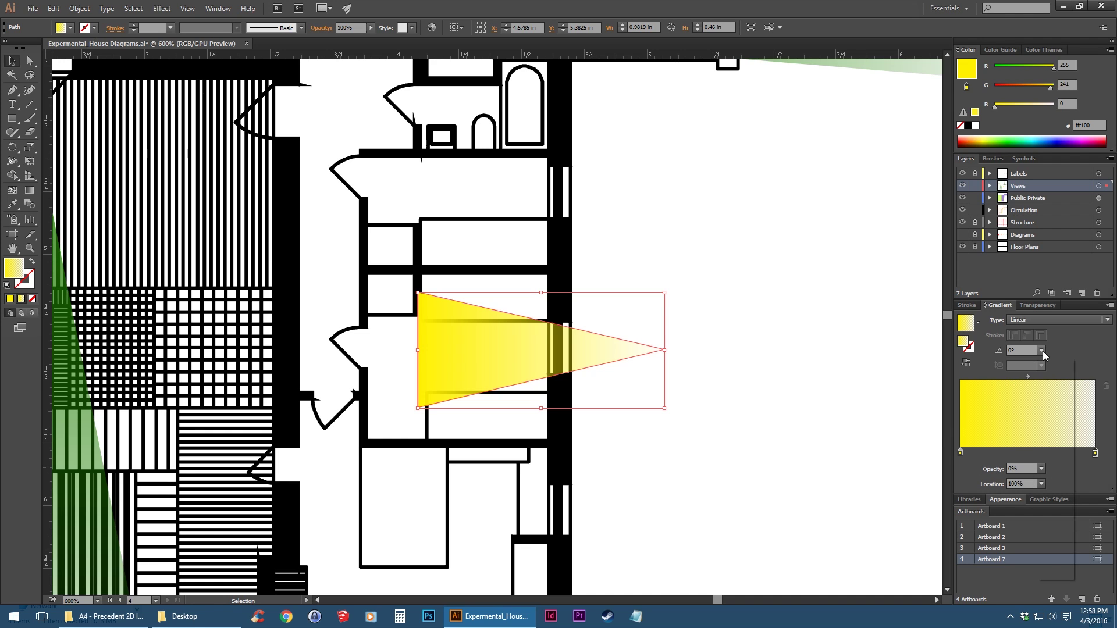
left_click(1054, 369)
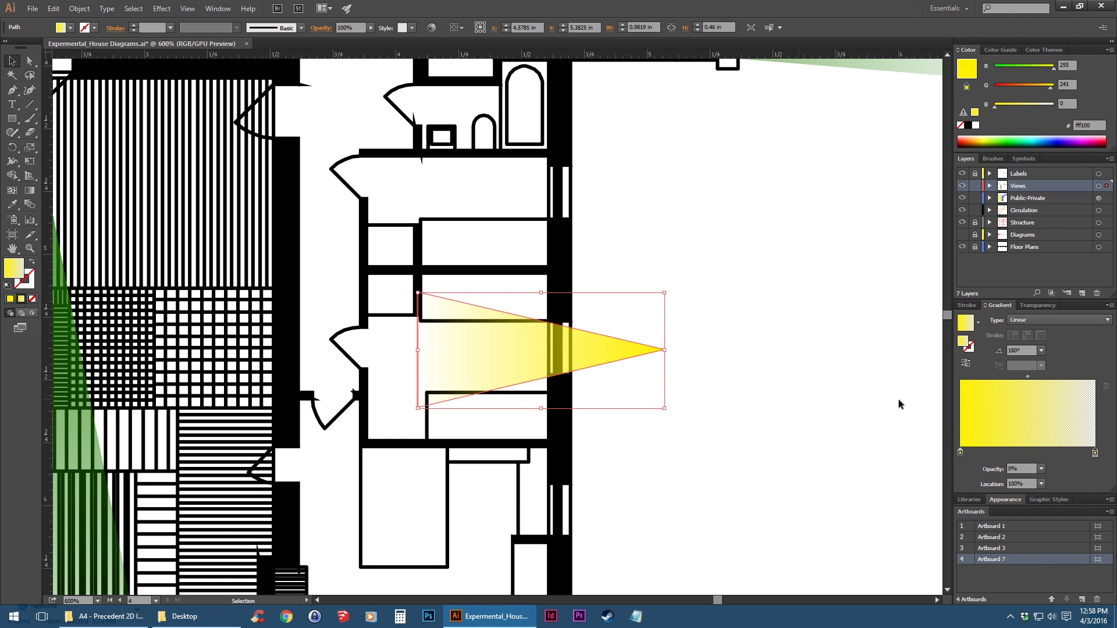
left_click_drag(1026, 469, 895, 470)
type("25")
key("Tab")
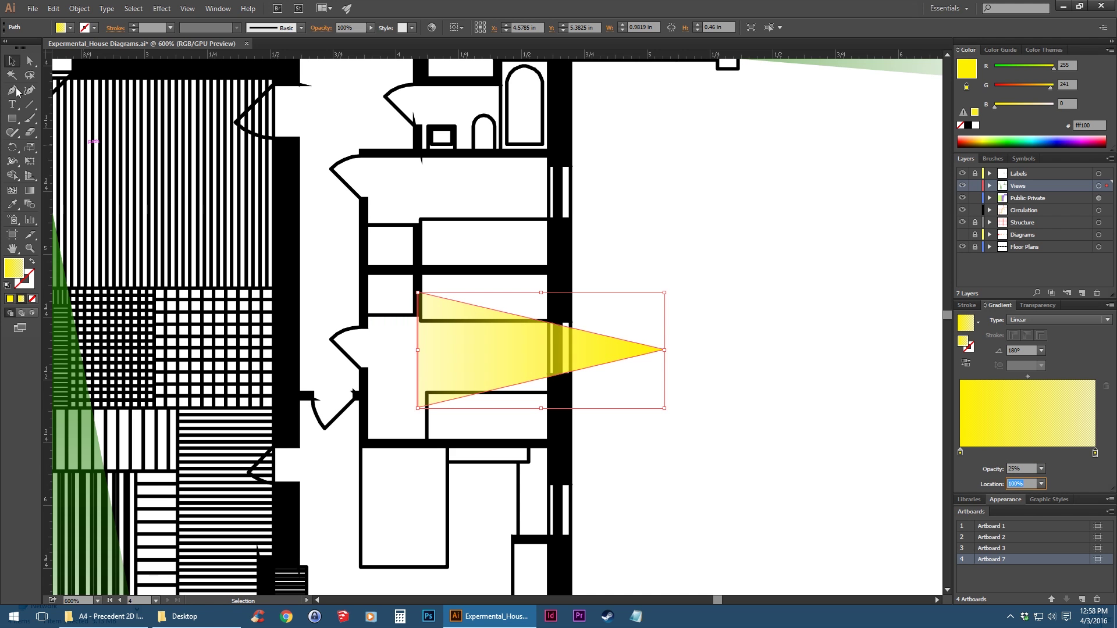
left_click(725, 277)
scroll(684, 314, "down", 4)
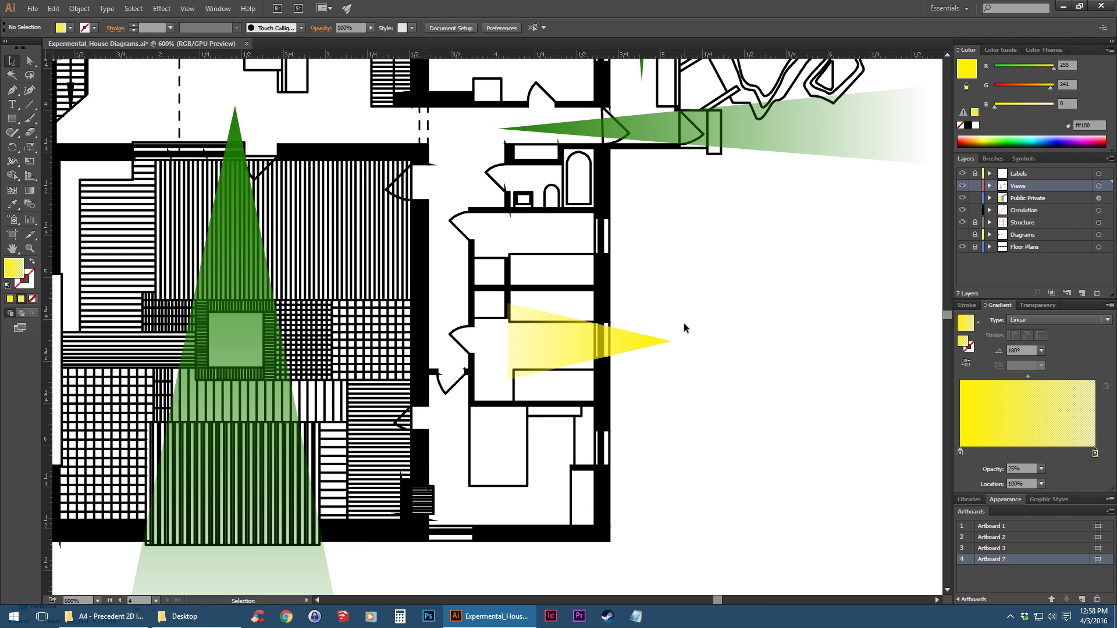
scroll(543, 376, "down", 2)
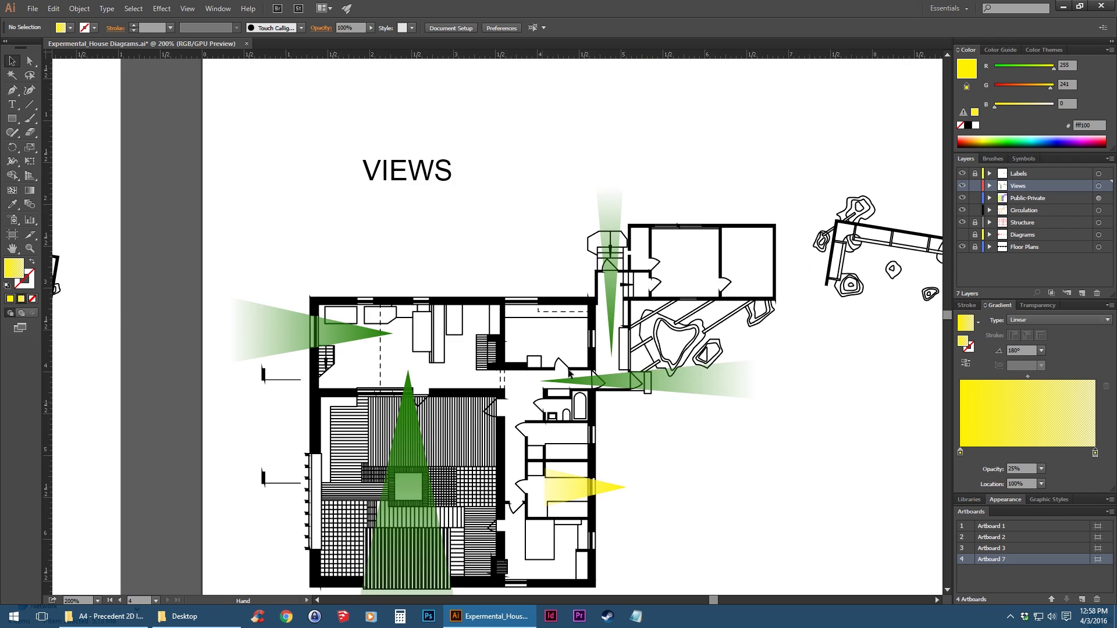